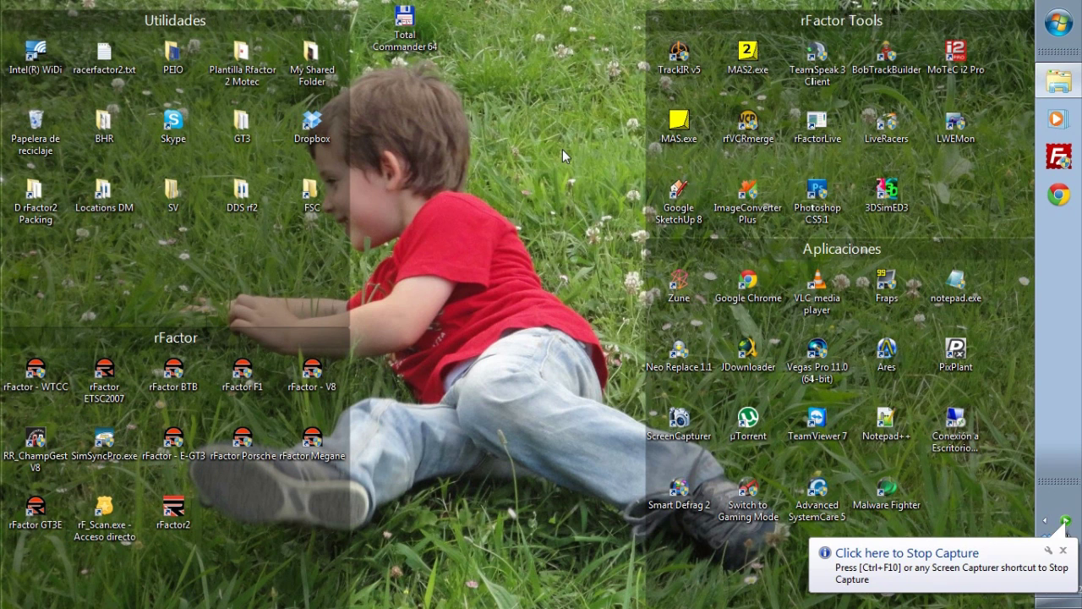
# Step: Examine the rFactor2 folders on C: and D:, including the MAS and PACKAGE subfolders and the MAS2.exe and ModMgr.exe tools
pyautogui.click(1059, 82)
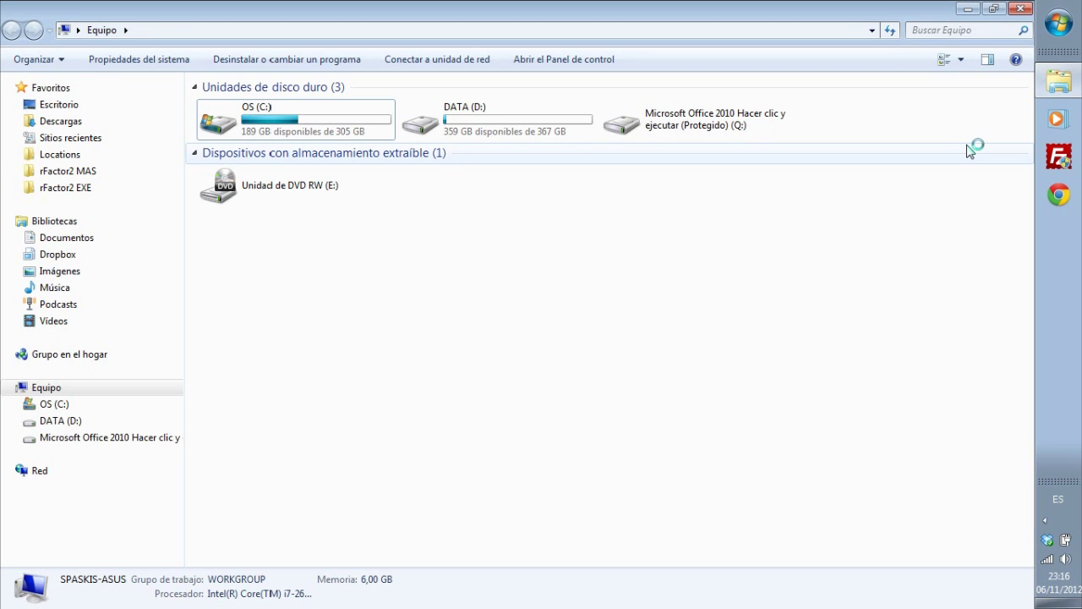
pyautogui.click(68, 191)
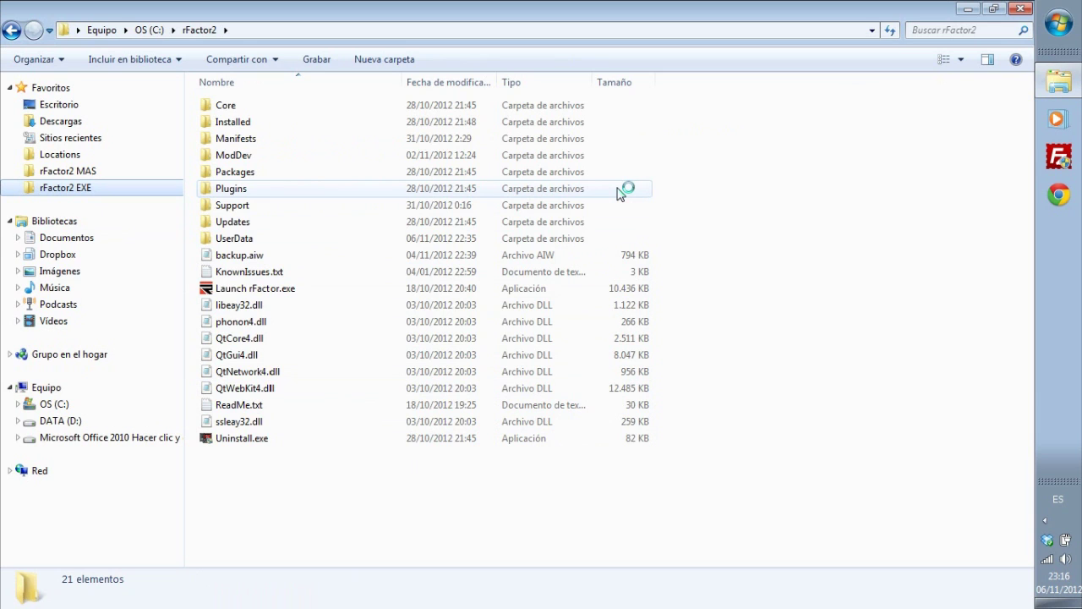
pyautogui.click(93, 172)
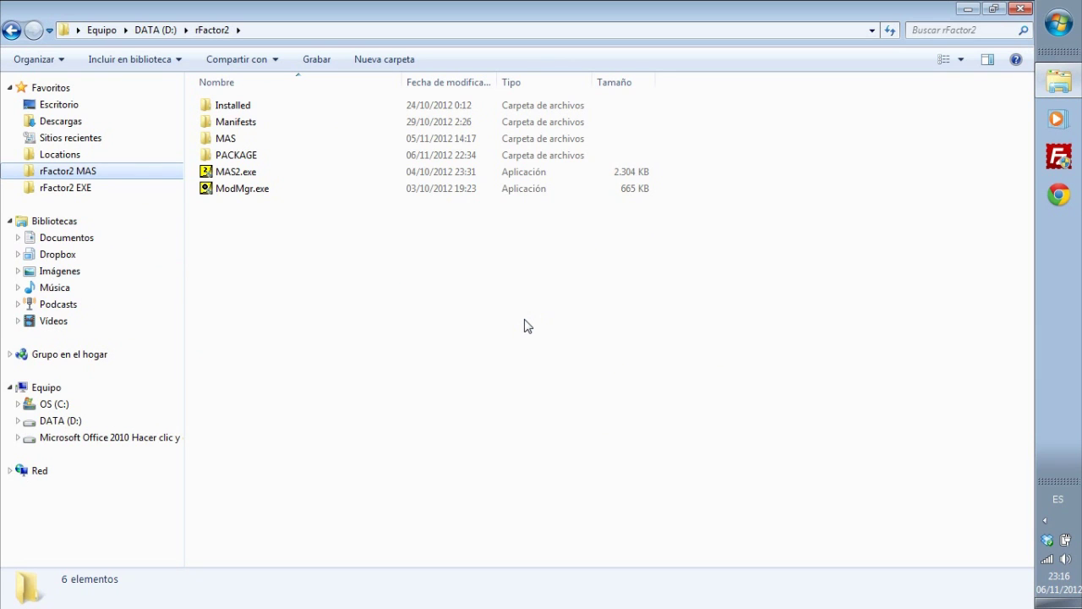
pyautogui.doubleClick(232, 140)
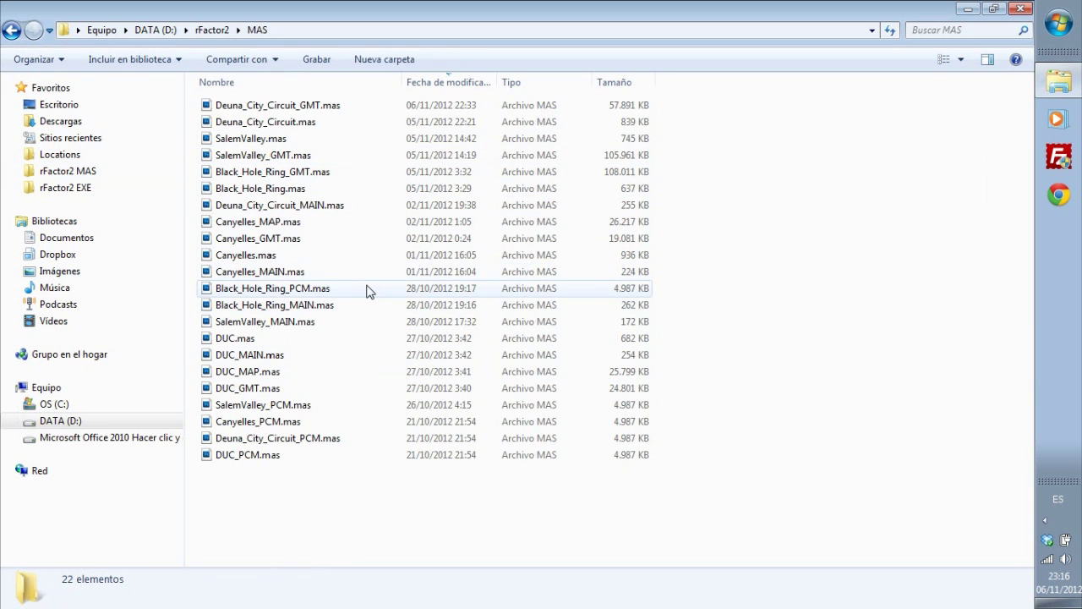
pyautogui.click(212, 30)
pyautogui.doubleClick(237, 157)
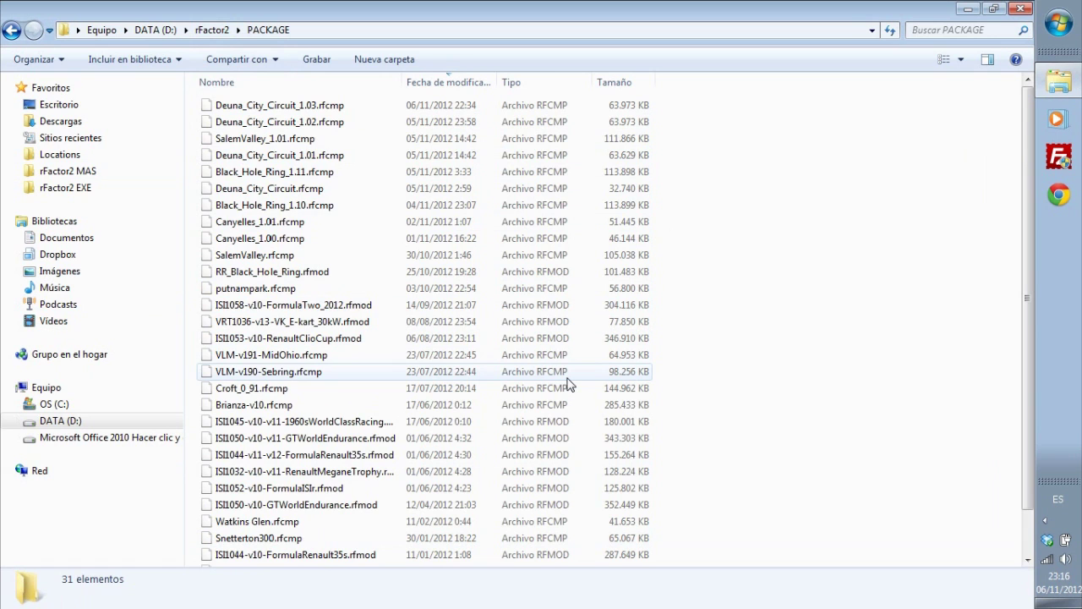
pyautogui.click(213, 30)
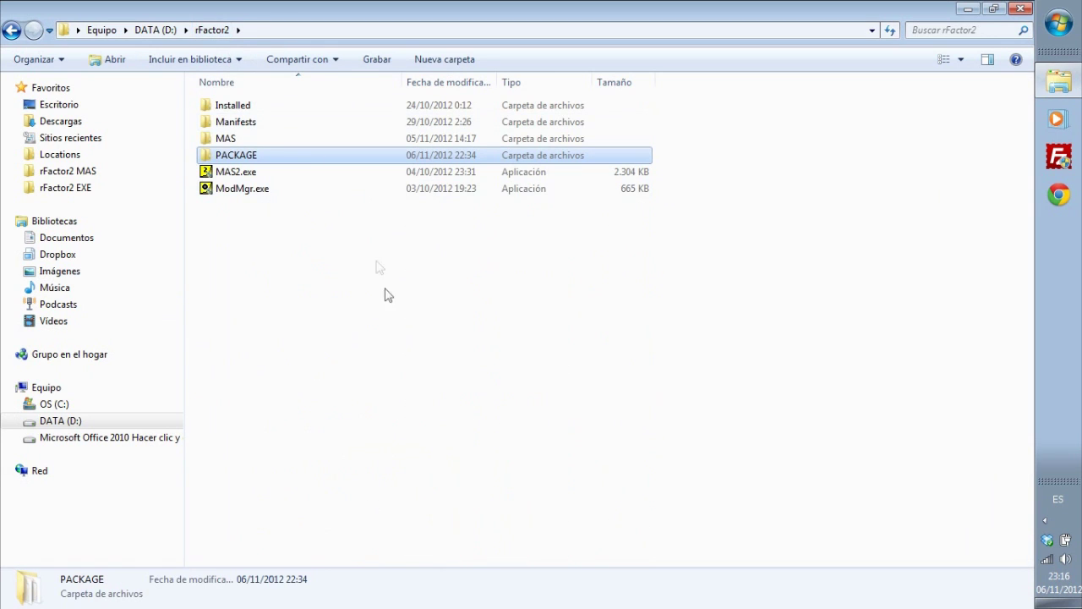
pyautogui.click(273, 237)
pyautogui.press('Down')
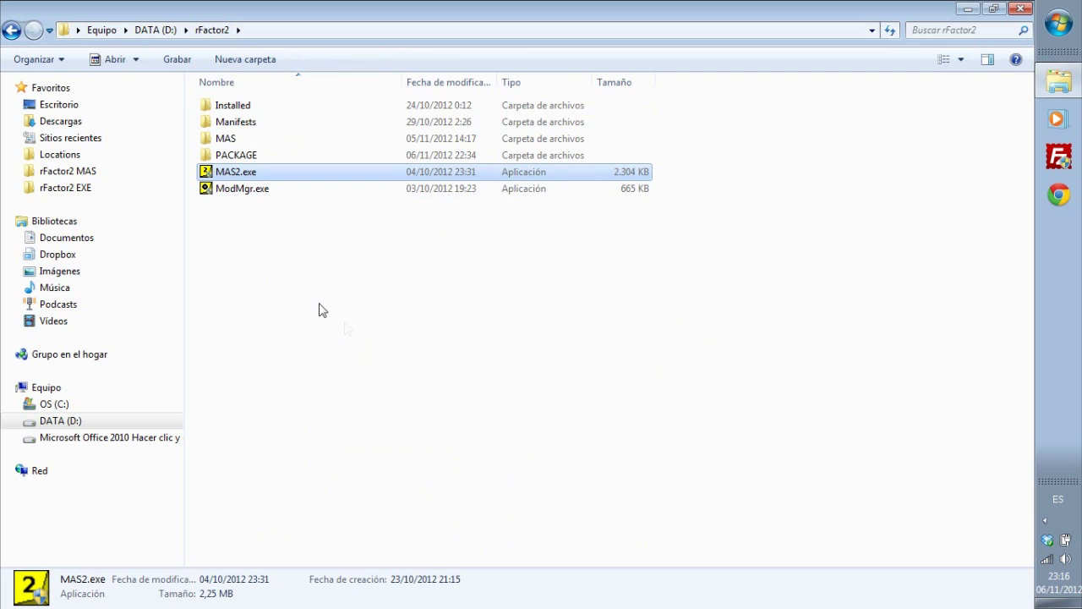
pyautogui.click(251, 188)
pyautogui.click(271, 262)
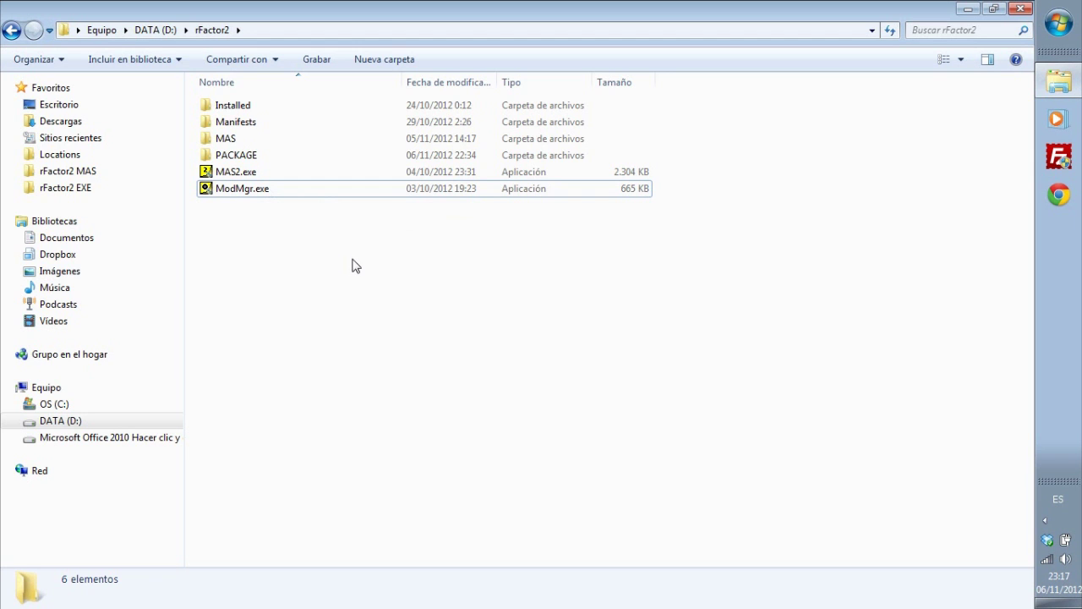
# Step: Open the rFactor2 ModDev Locations folder and run the ConvertTrack.vbs script
pyautogui.click(72, 157)
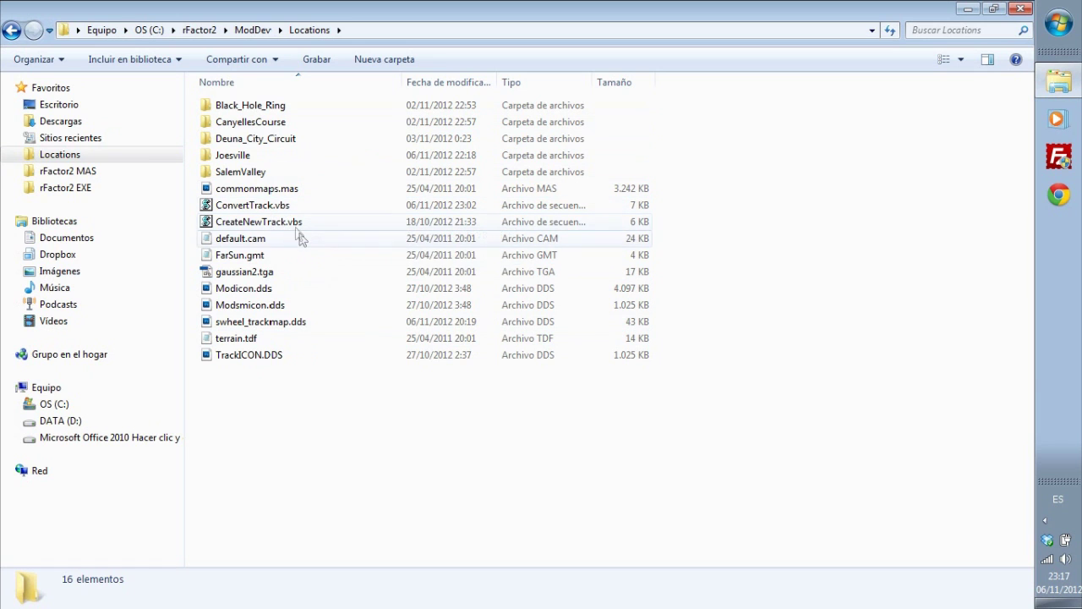
pyautogui.click(250, 224)
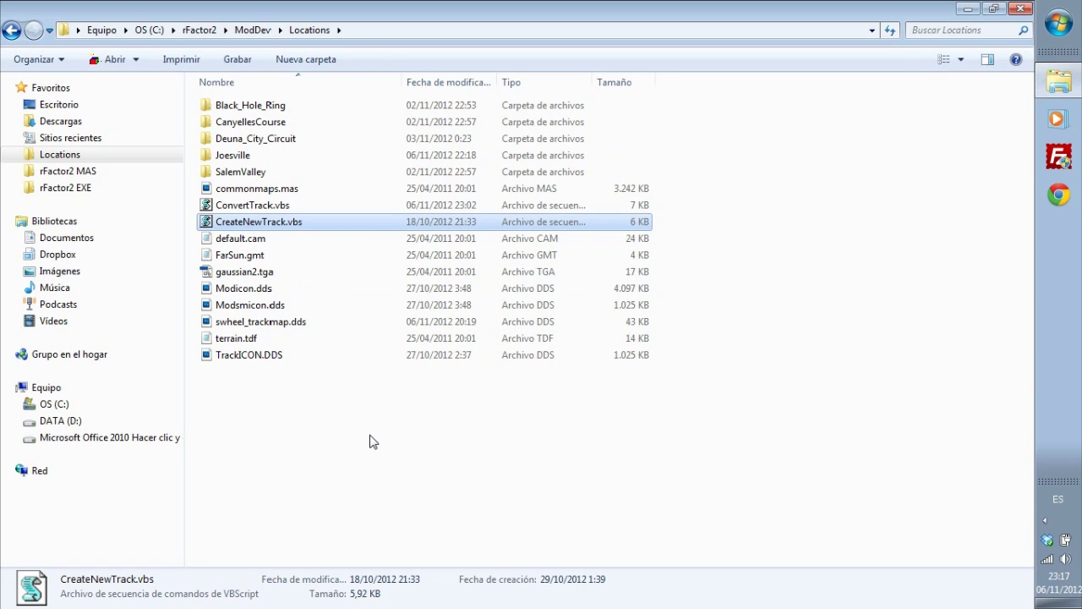
pyautogui.click(272, 207)
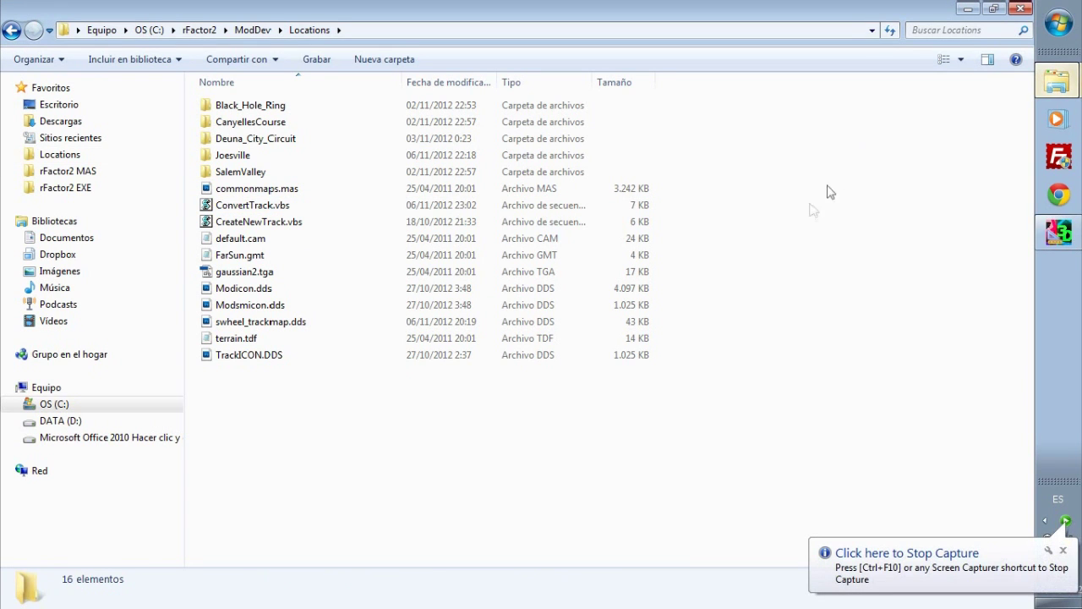
pyautogui.doubleClick(288, 208)
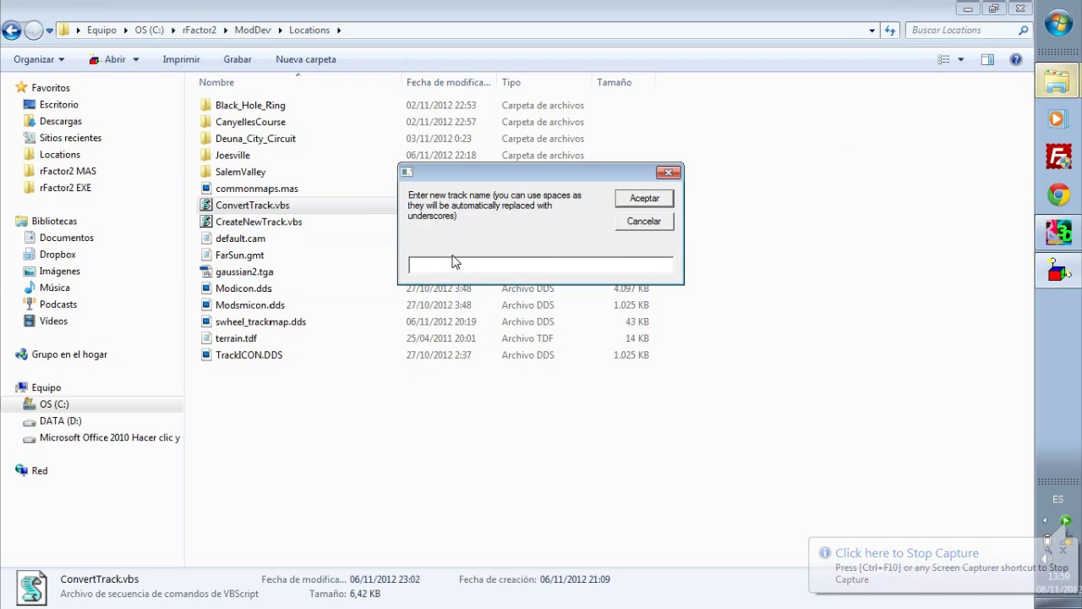
# Step: Copy the track name LutzLandCircuit from the .aiw file in the rFactor Porsche LutzLand\LutzLandCircuit folder, leaving the file's name as it is
pyautogui.click(1051, 82)
pyautogui.click(949, 93)
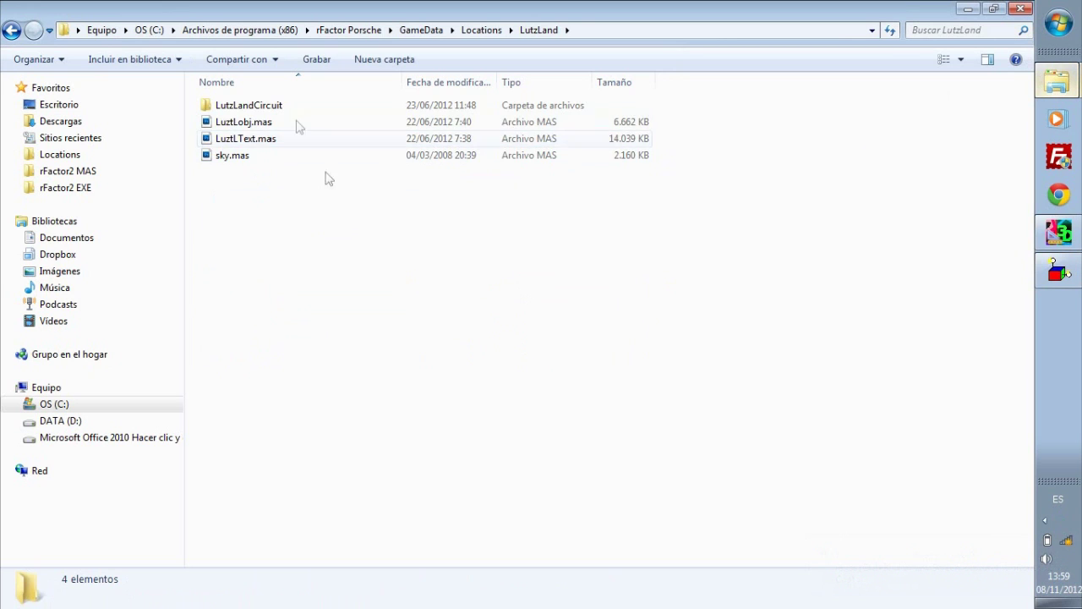
pyautogui.doubleClick(281, 105)
pyautogui.click(271, 110)
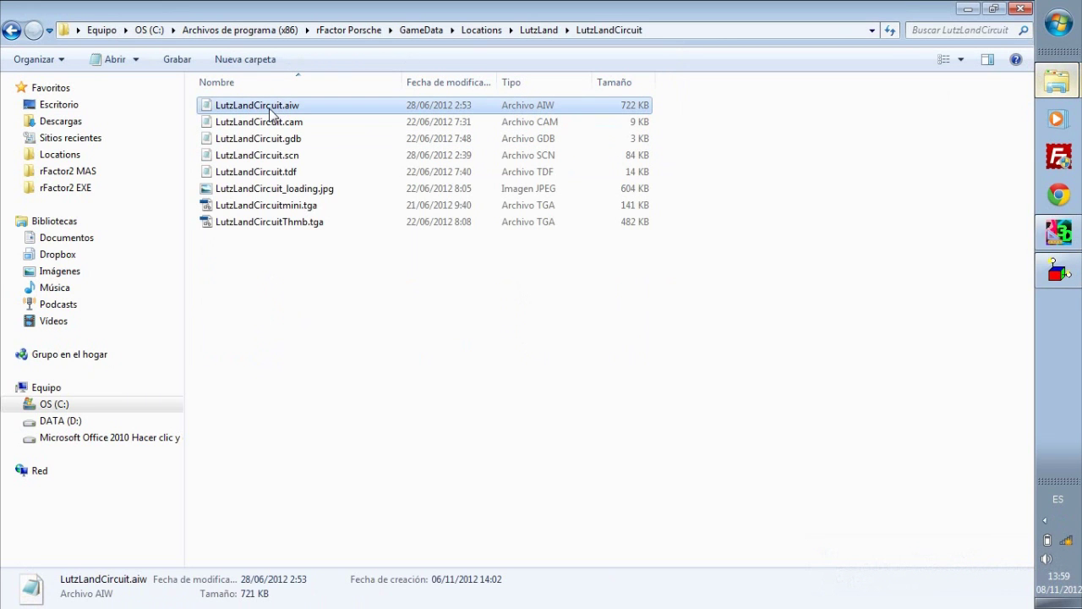
pyautogui.click(270, 110)
pyautogui.press('super+c')
pyautogui.rightClick(272, 108)
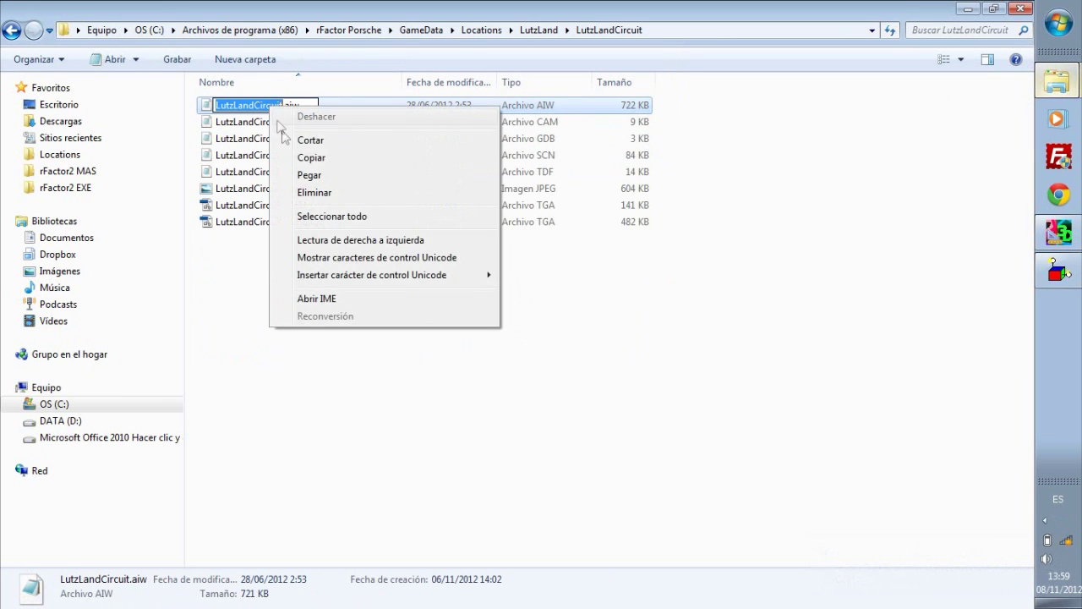
pyautogui.click(311, 154)
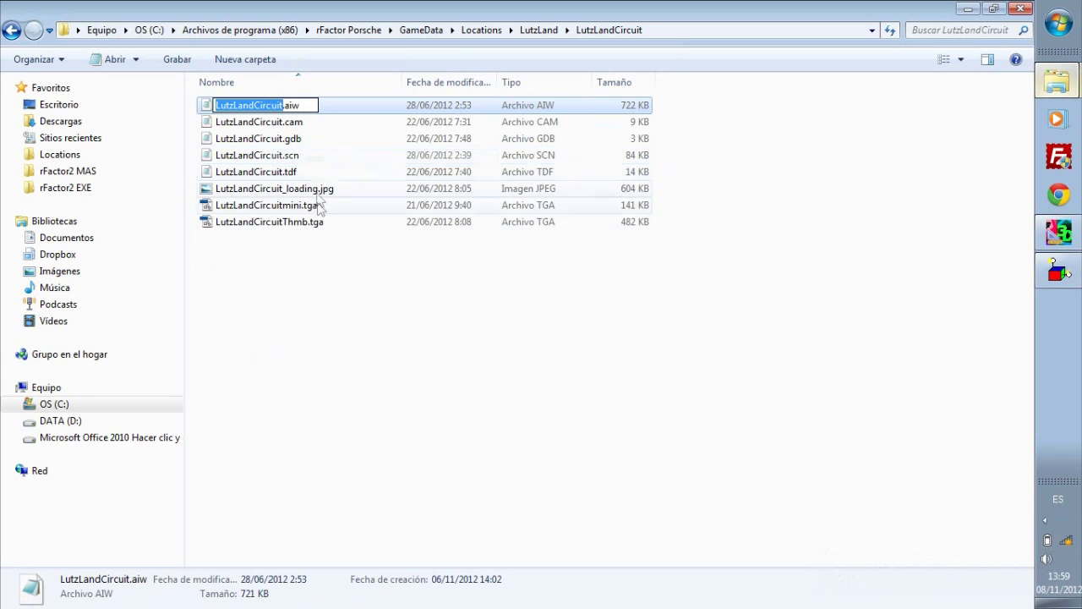
pyautogui.click(341, 276)
pyautogui.click(1023, 10)
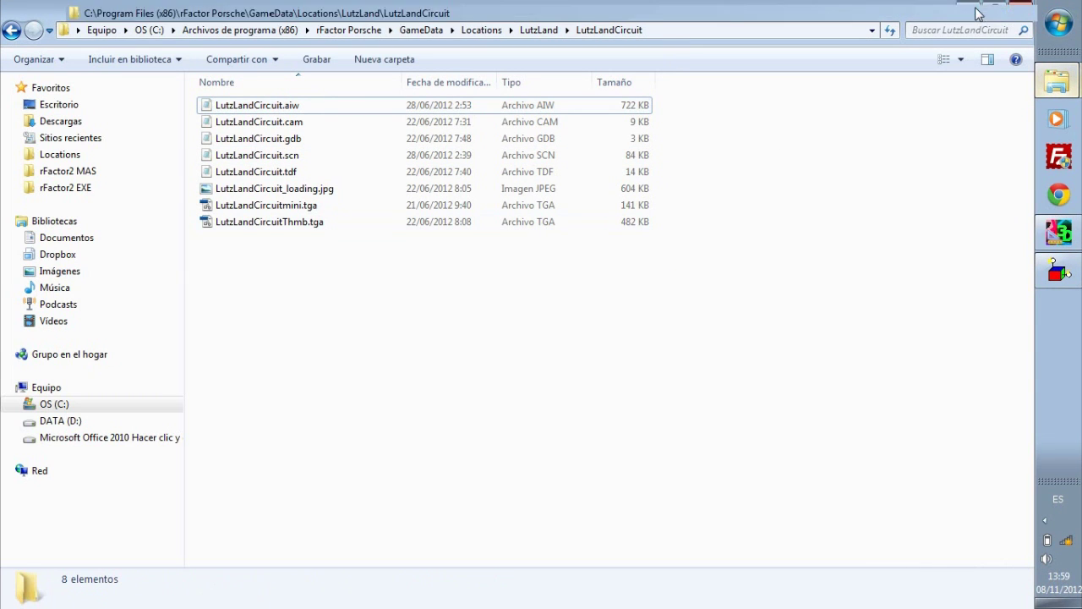
# Step: Paste LutzLandCircuit as the new track name and complete the track conversion script
pyautogui.rightClick(449, 264)
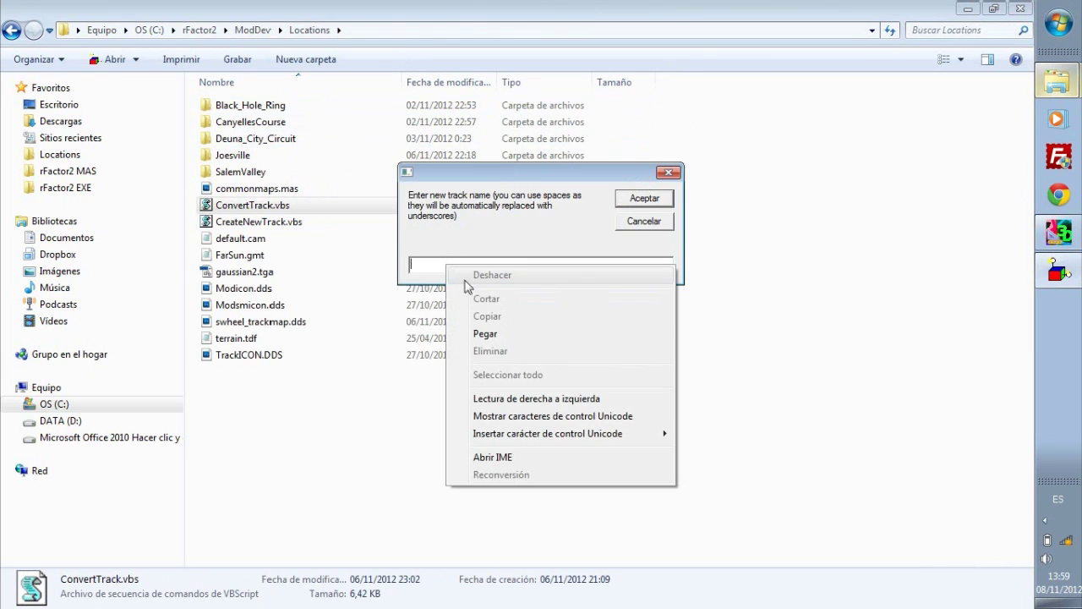
pyautogui.click(494, 334)
pyautogui.click(659, 200)
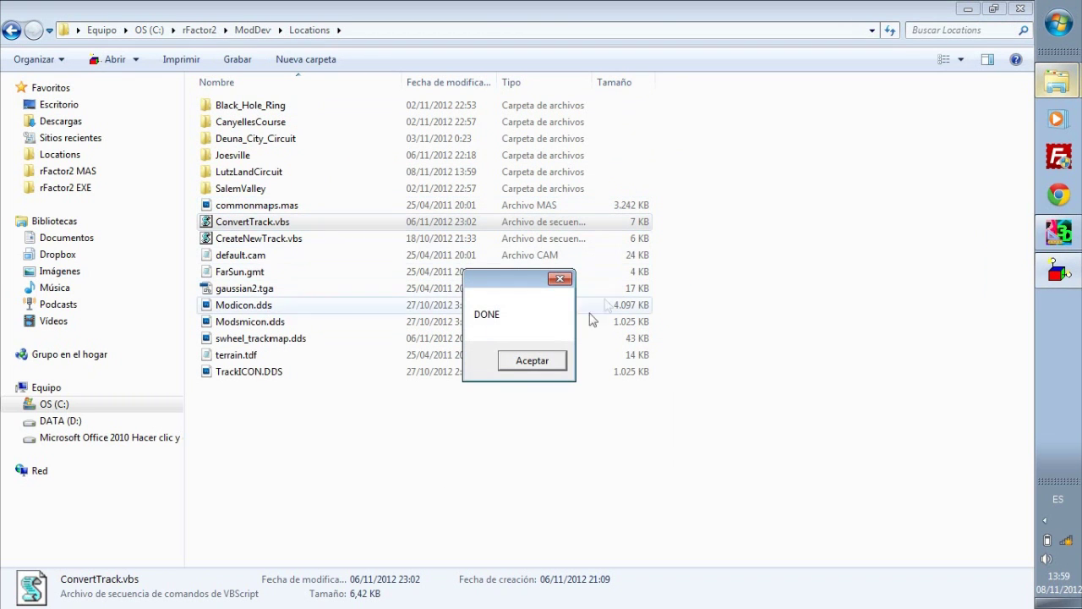
pyautogui.click(528, 359)
pyautogui.click(623, 420)
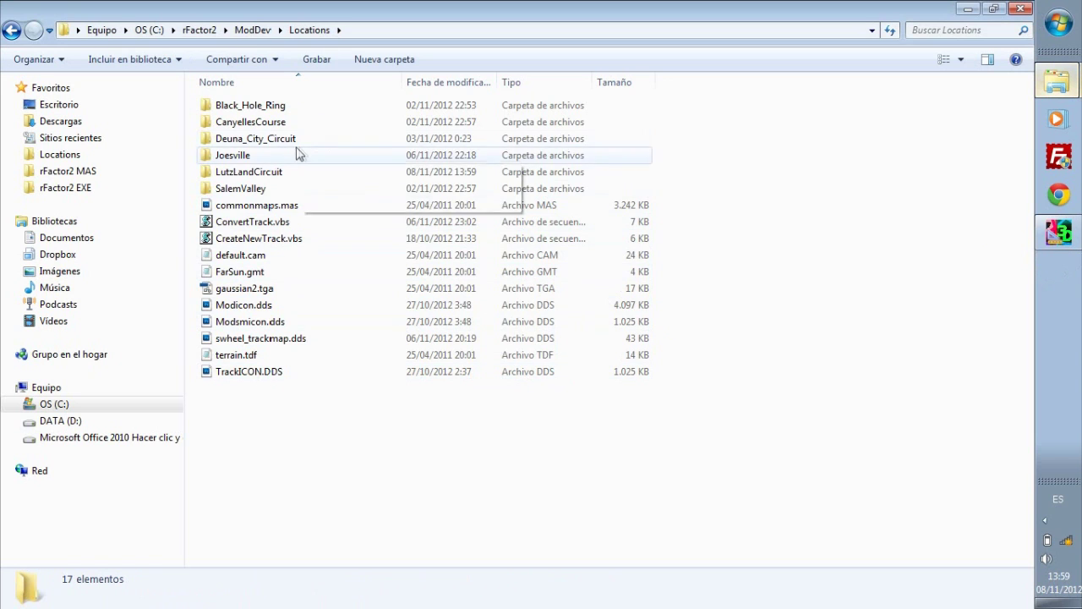
# Step: Open the inner LutzLandCircuit folder of the newly generated track in Locations
pyautogui.doubleClick(245, 173)
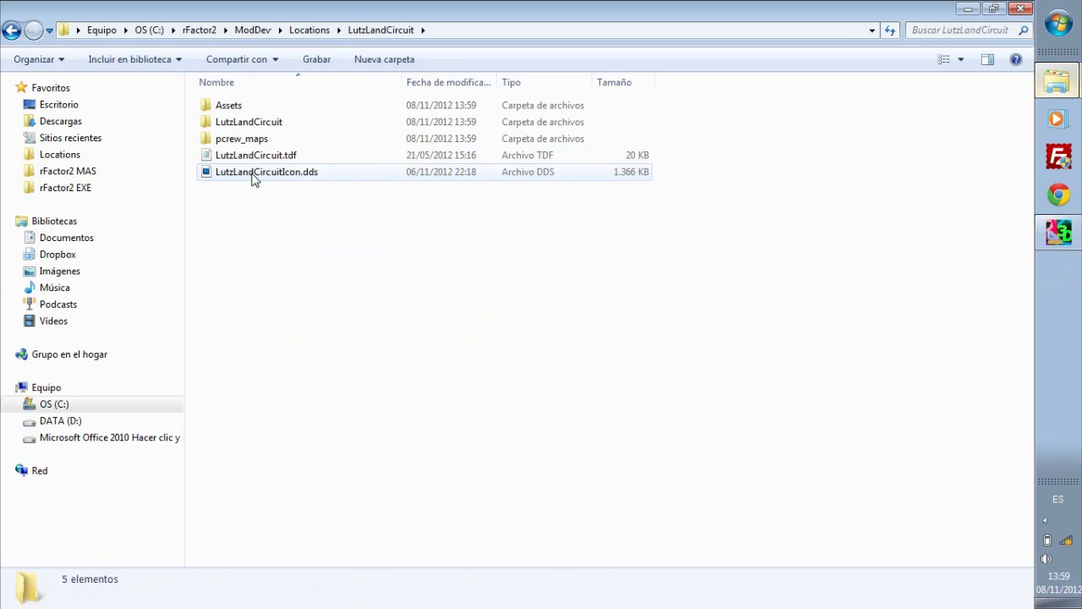
pyautogui.click(252, 125)
pyautogui.doubleClick(252, 125)
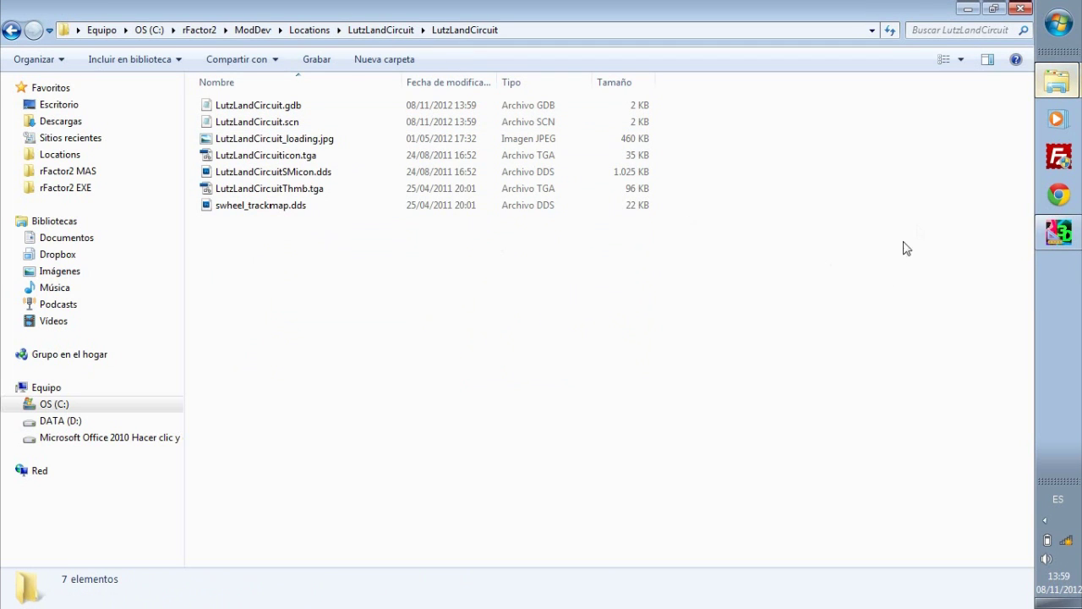
# Step: Copy LutzLandCircuit.aiw, LutzLandCircuit.cam, LutzLandCircuit_loading.jpg and LutzLandCircuitThmb.tga from the original rFactor Porsche track folder
pyautogui.moveTo(1059, 82)
pyautogui.click(979, 95)
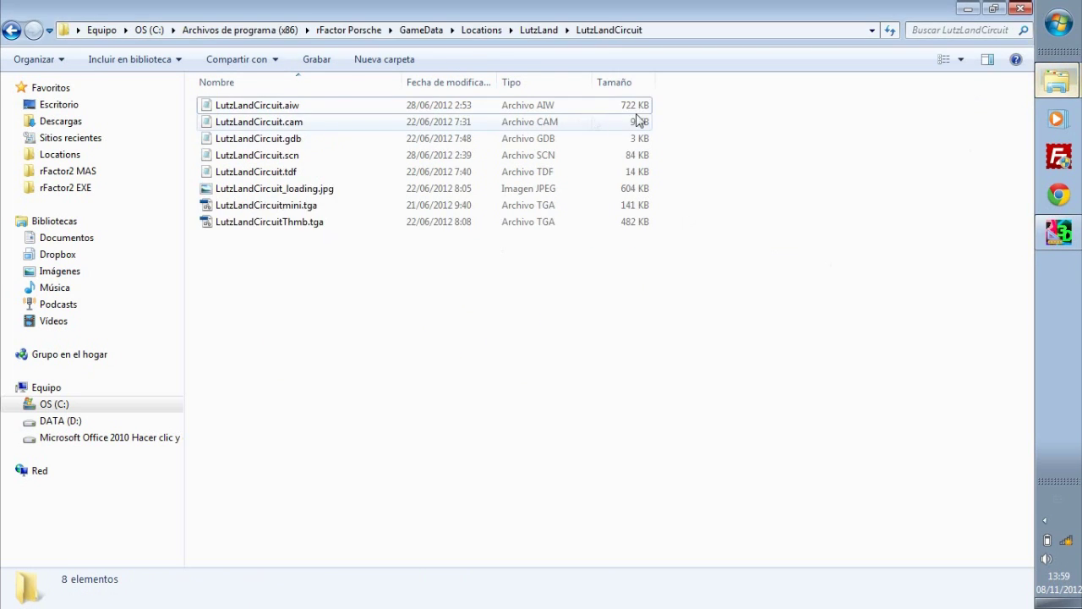
pyautogui.click(307, 108)
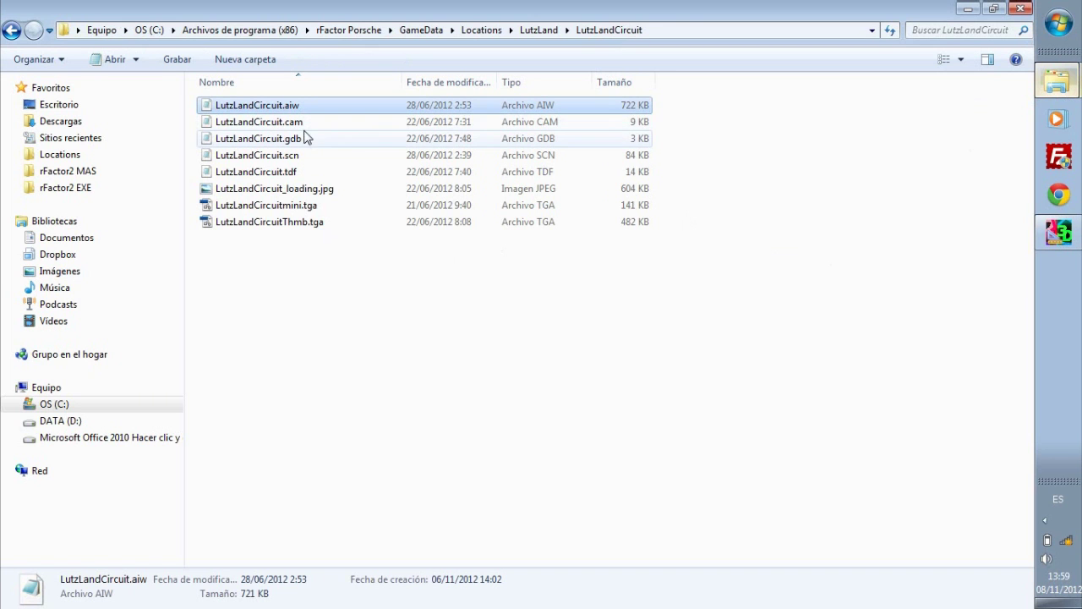
pyautogui.keyDown('ctrl'); pyautogui.click(303, 123); pyautogui.keyUp('ctrl')
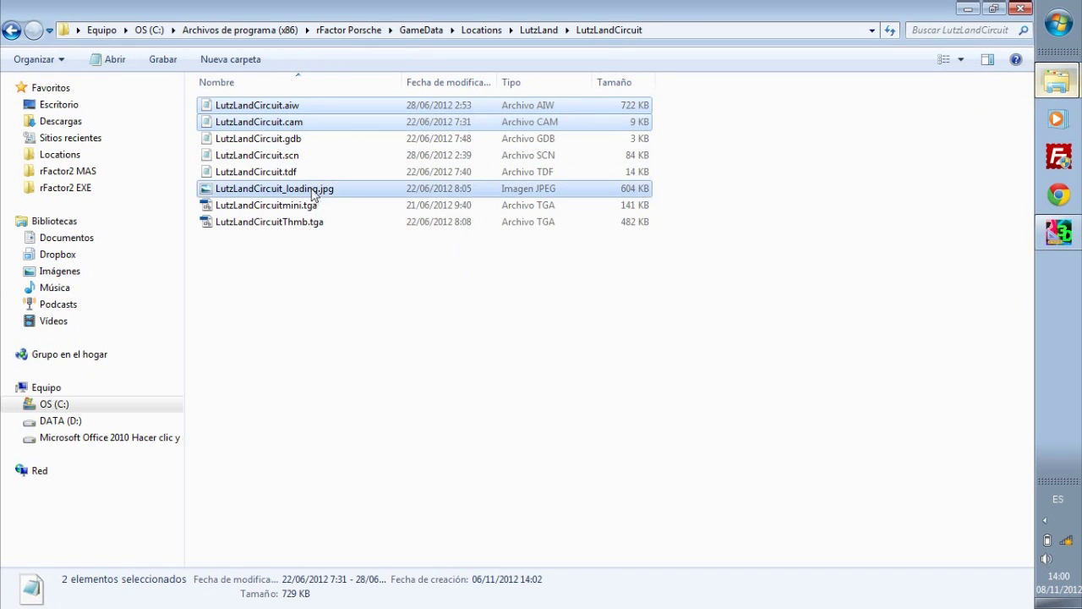
pyautogui.keyDown('ctrl'); pyautogui.click(310, 191); pyautogui.keyUp('ctrl')
pyautogui.keyDown('ctrl'); pyautogui.click(310, 222); pyautogui.keyUp('ctrl')
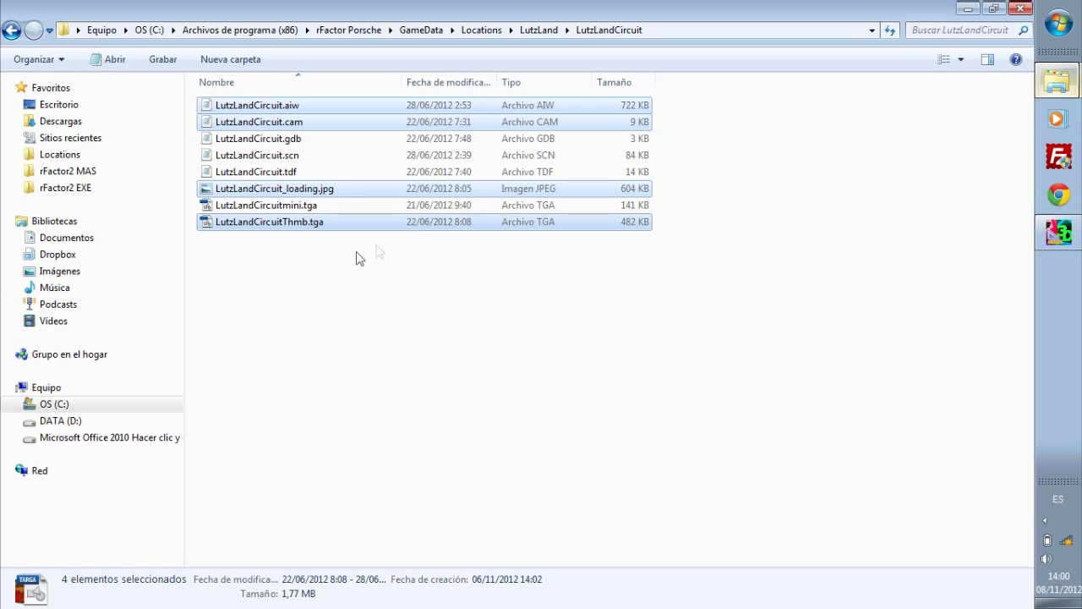
pyautogui.rightClick(451, 226)
pyautogui.click(521, 419)
# Step: Paste the copied track files into the ModDev LutzLandCircuit folder, replacing the existing loading image and thumbnail
pyautogui.hotkey('alt', 'Tab')
pyautogui.rightClick(405, 277)
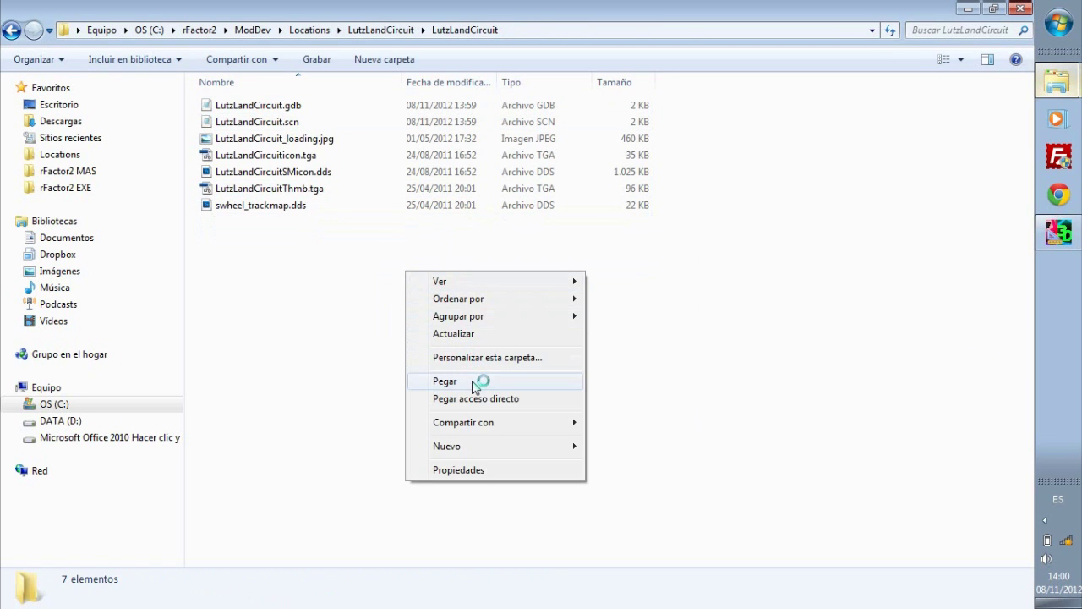
pyautogui.click(476, 379)
pyautogui.click(457, 207)
pyautogui.click(448, 220)
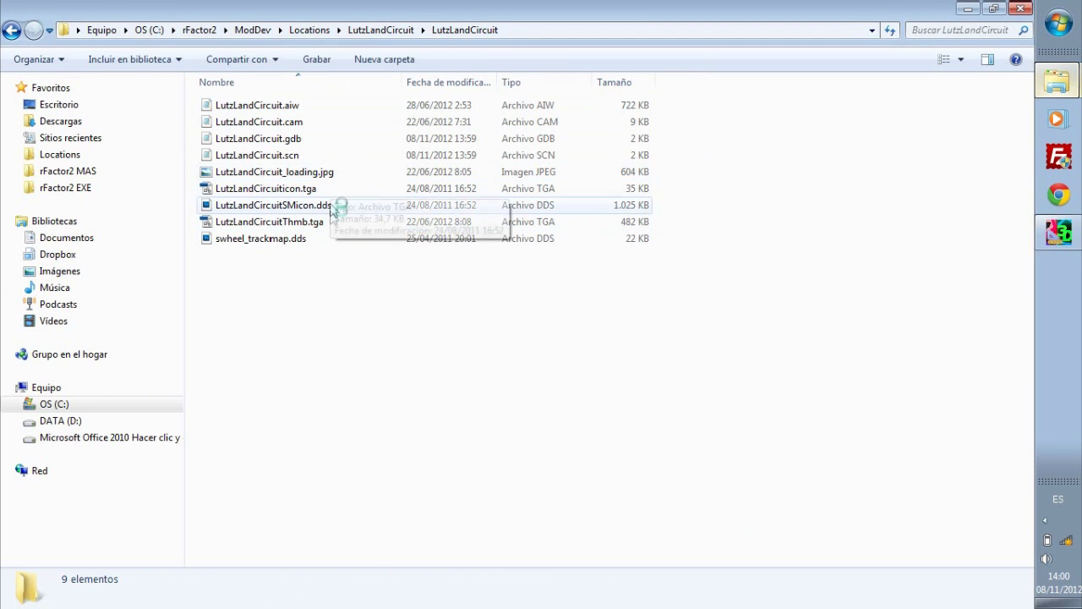
# Step: Open the new track's LutzLandCircuit.gdb in Notepad and copy the TrackName value LutzLandCircuit
pyautogui.doubleClick(291, 138)
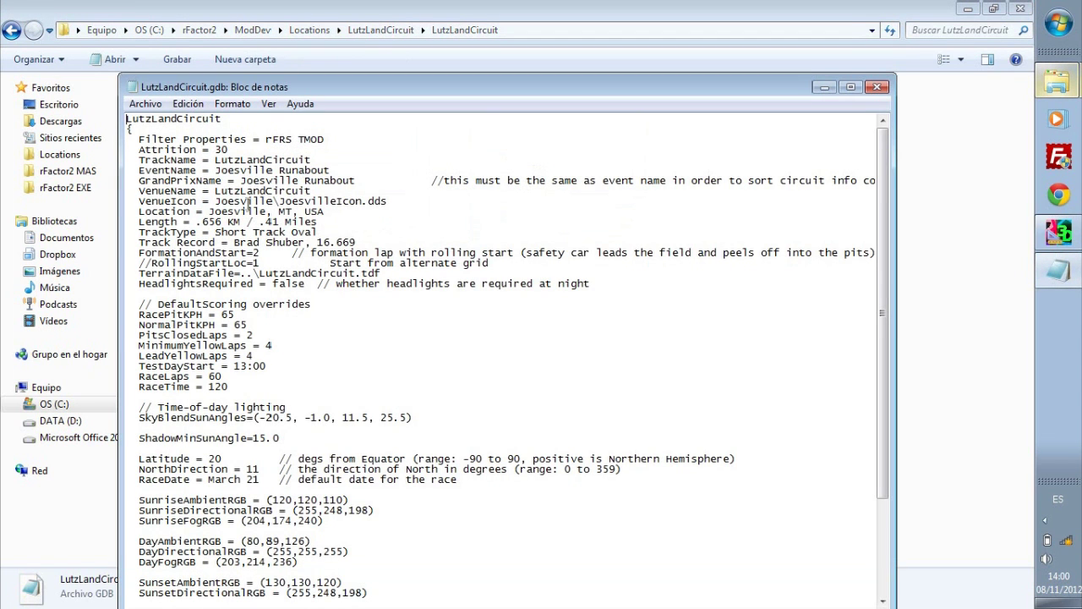
pyautogui.doubleClick(264, 159)
pyautogui.rightClick(265, 159)
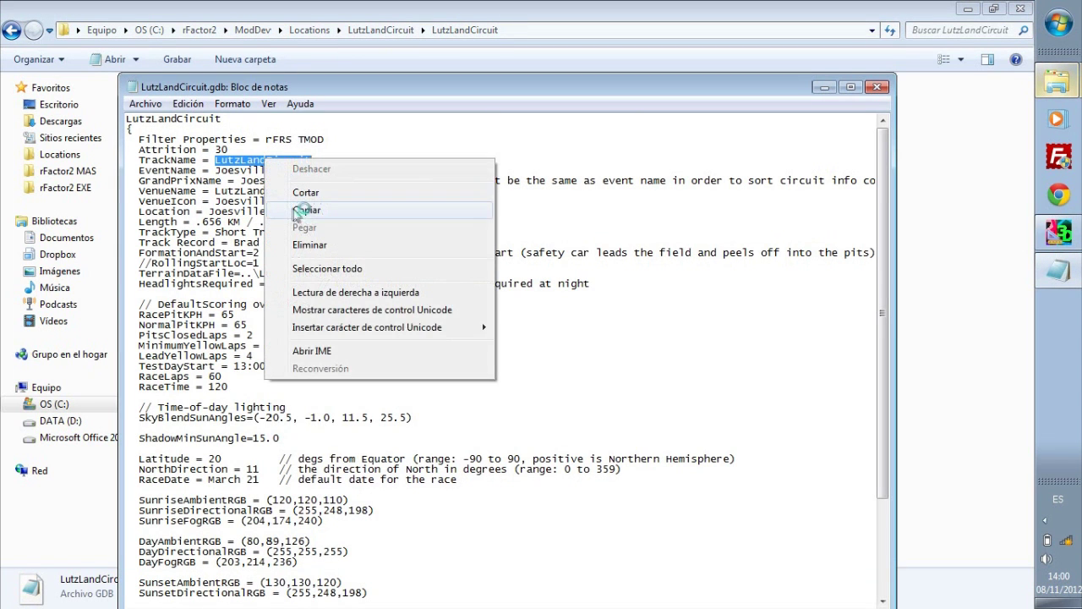
pyautogui.click(309, 208)
# Step: Set the VenueIcon path to LutzLandCircuit\LutzLandCircuitIcon.dds by replacing both Joesville parts with the copied track name
pyautogui.click(332, 201)
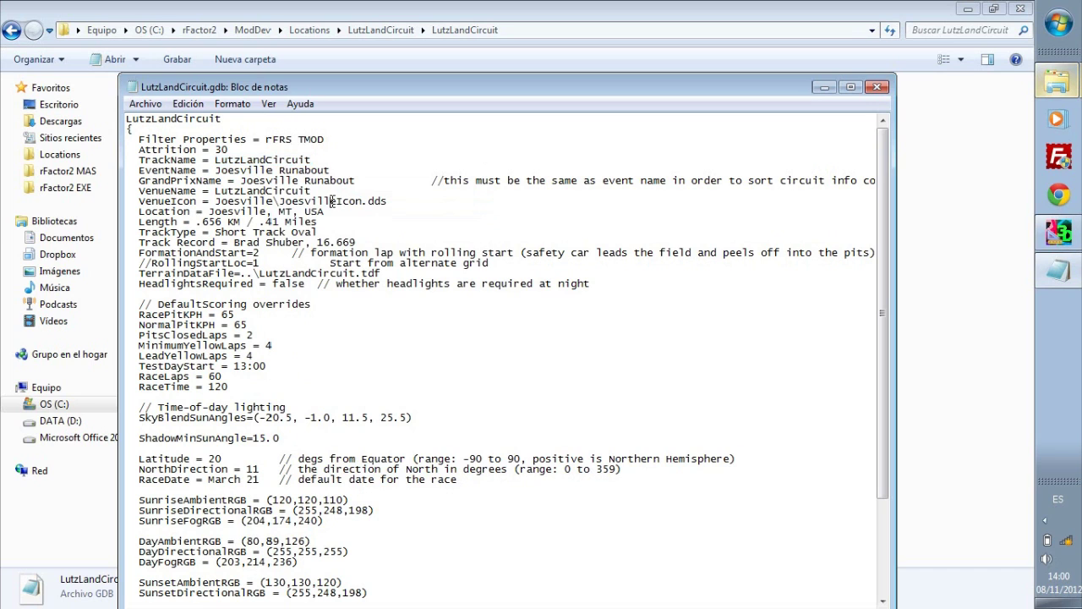
pyautogui.moveTo(335, 202); pyautogui.dragTo(285, 201)
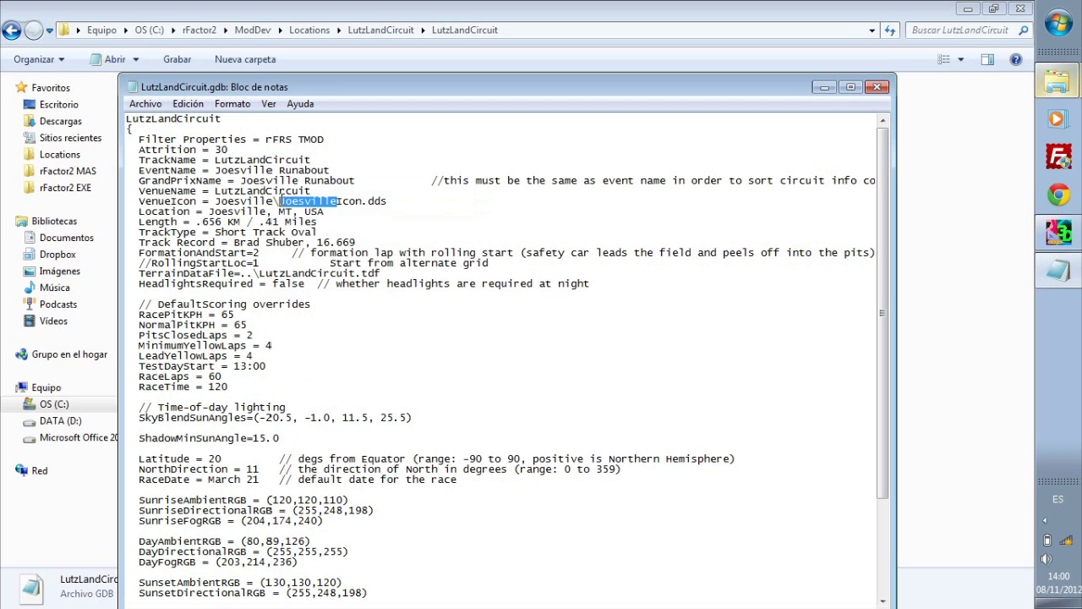
pyautogui.rightClick(300, 198)
pyautogui.click(351, 271)
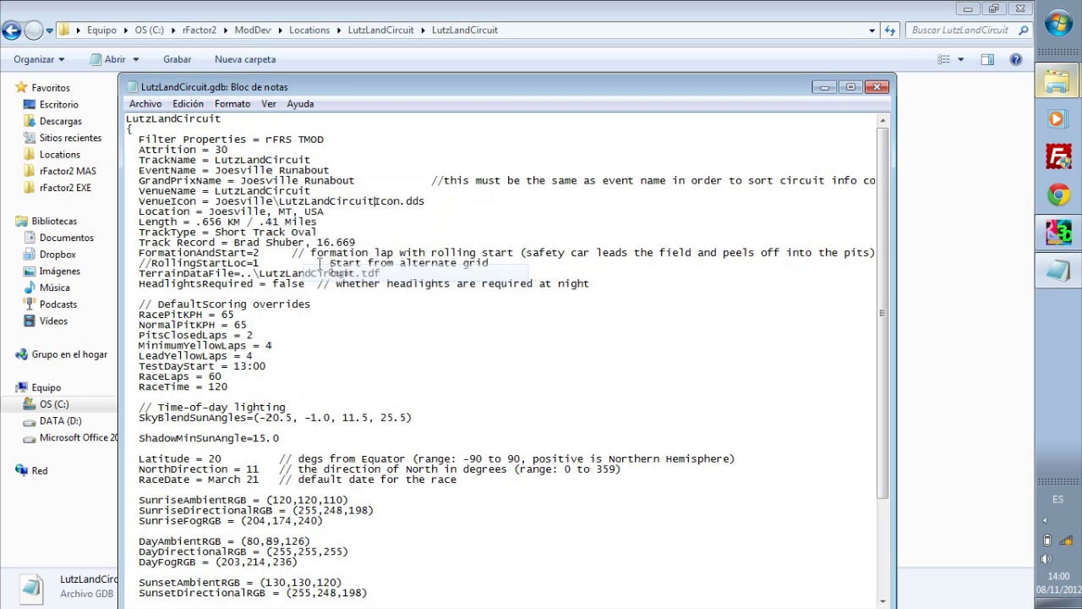
pyautogui.moveTo(274, 201); pyautogui.dragTo(216, 201)
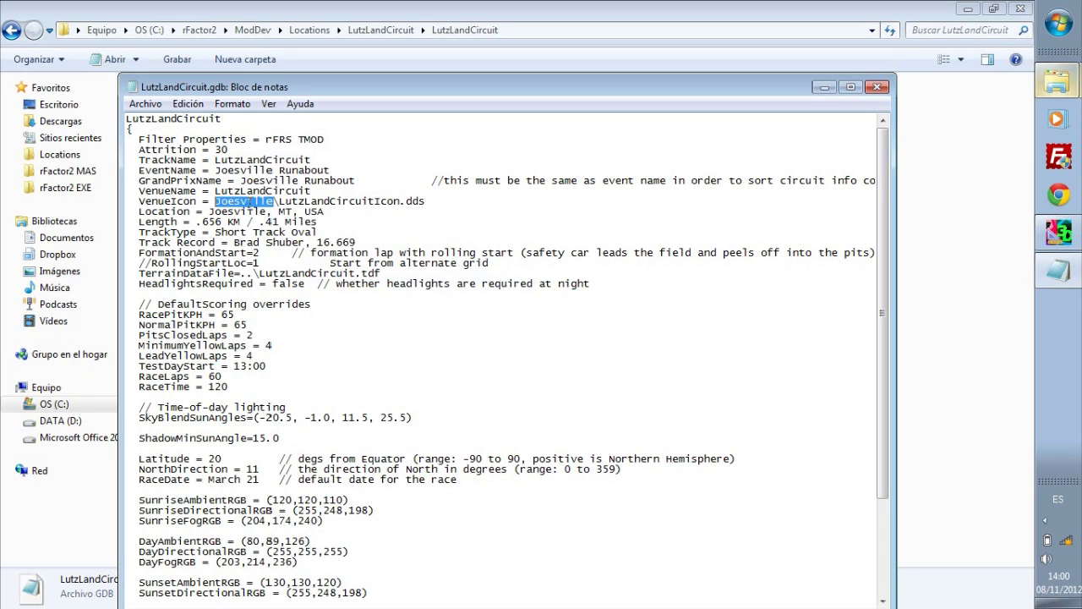
pyautogui.rightClick(276, 203)
pyautogui.click(301, 270)
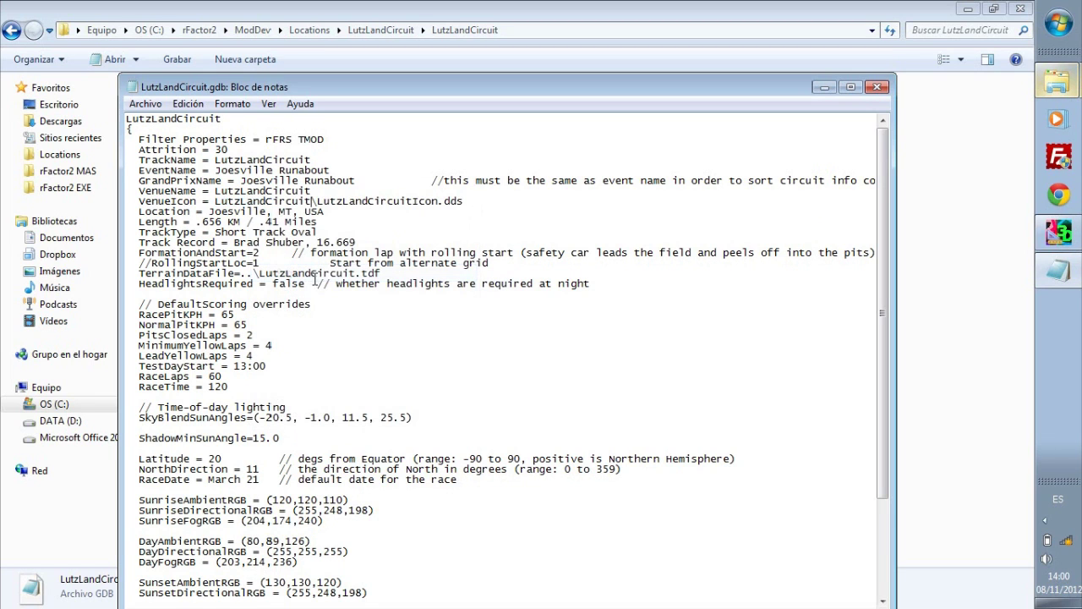
# Step: Close LutzLandCircuit.gdb and save its changes
pyautogui.click(878, 88)
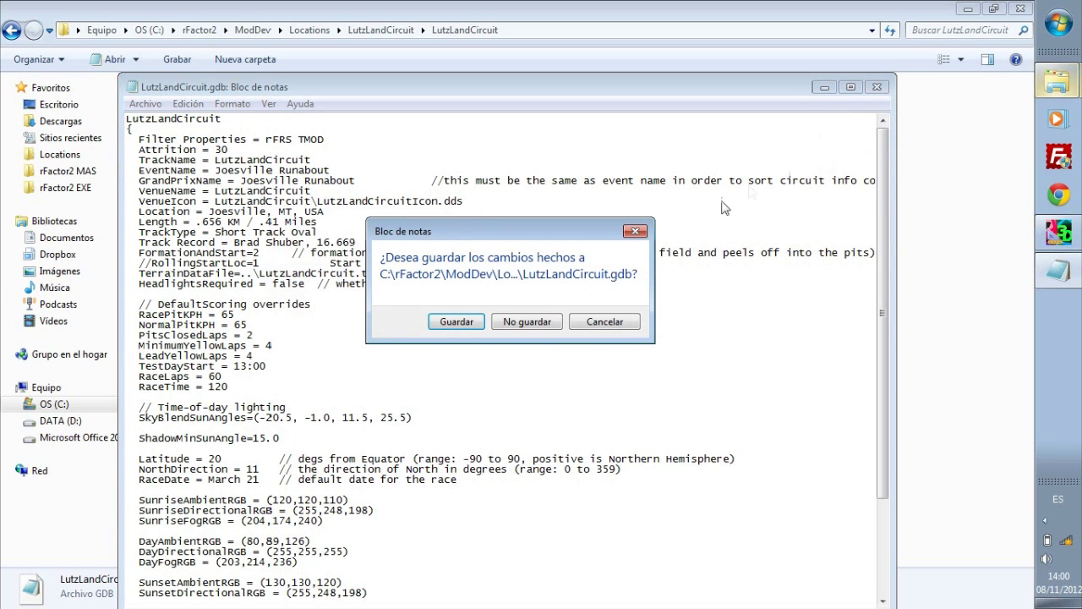
pyautogui.click(448, 322)
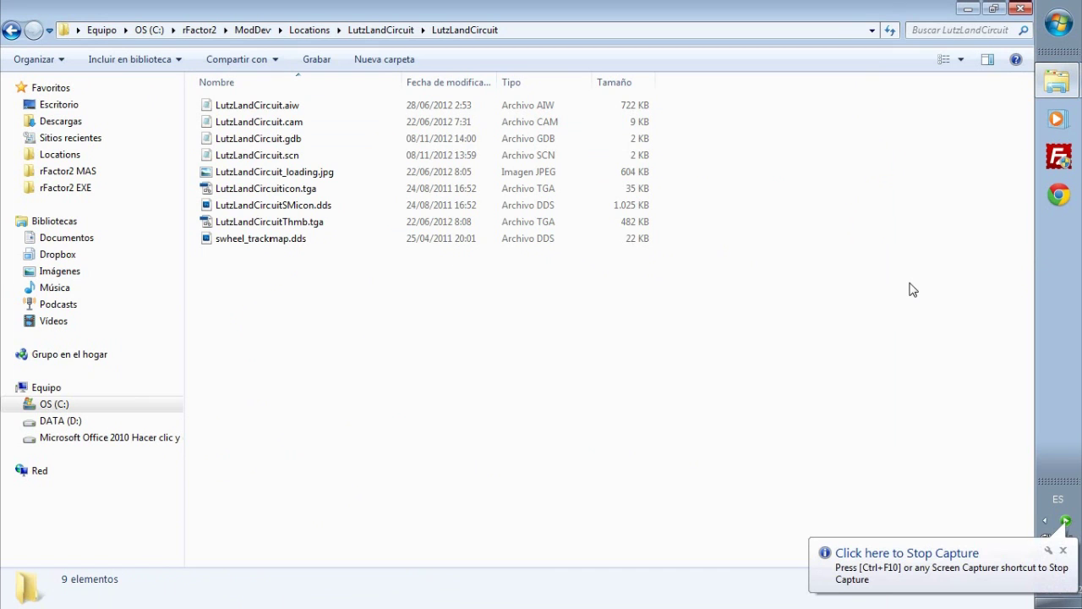
# Step: Start 3DSimED3, allow it to make changes, and import LutzLandCircuit.scn from the original LutzLand track folder
pyautogui.click(1057, 25)
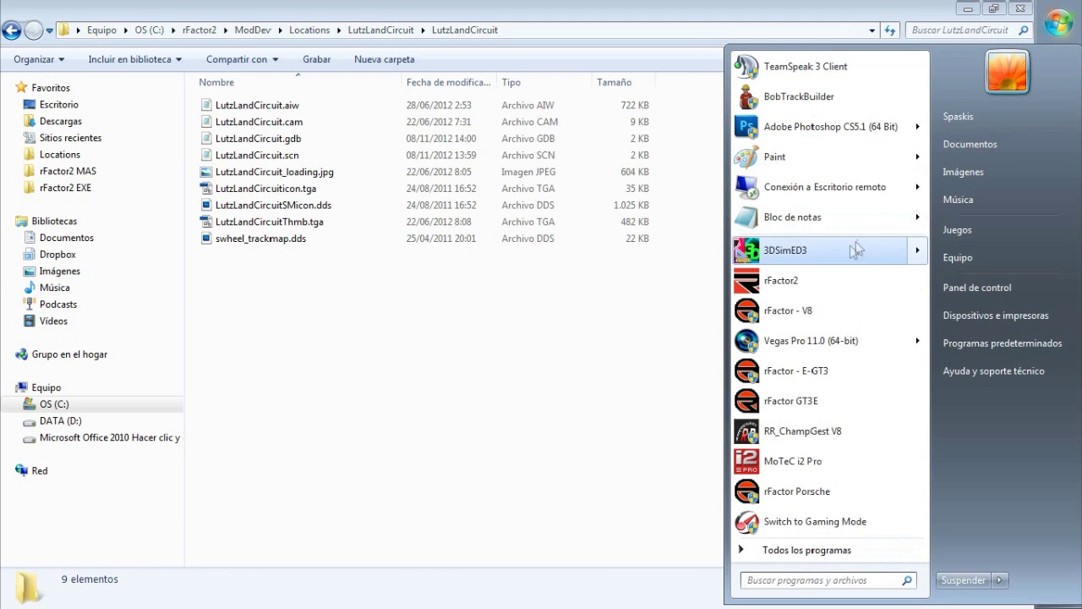
pyautogui.click(816, 250)
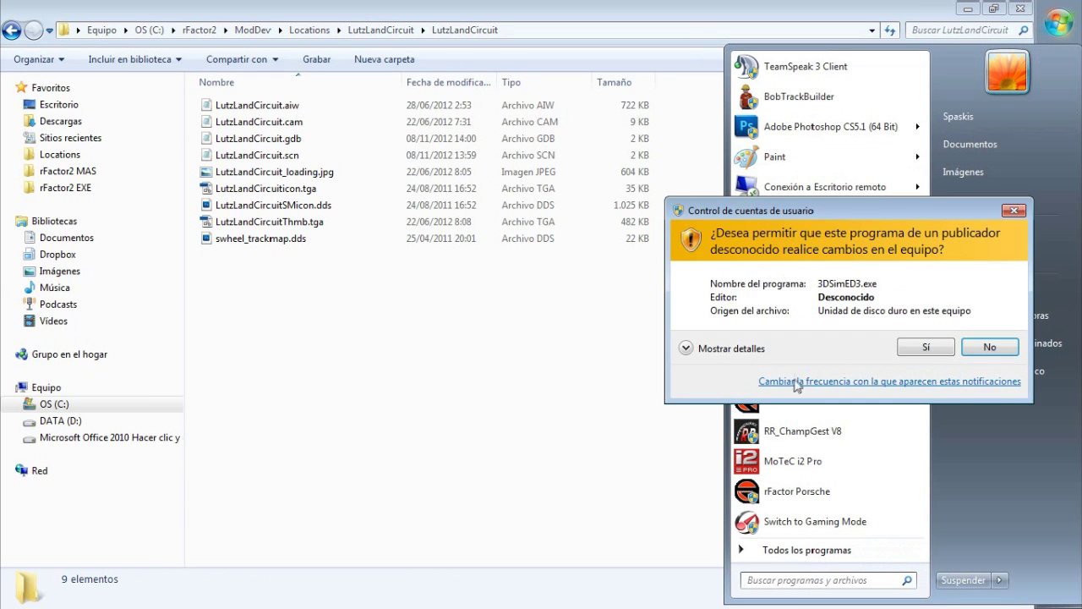
pyautogui.click(917, 349)
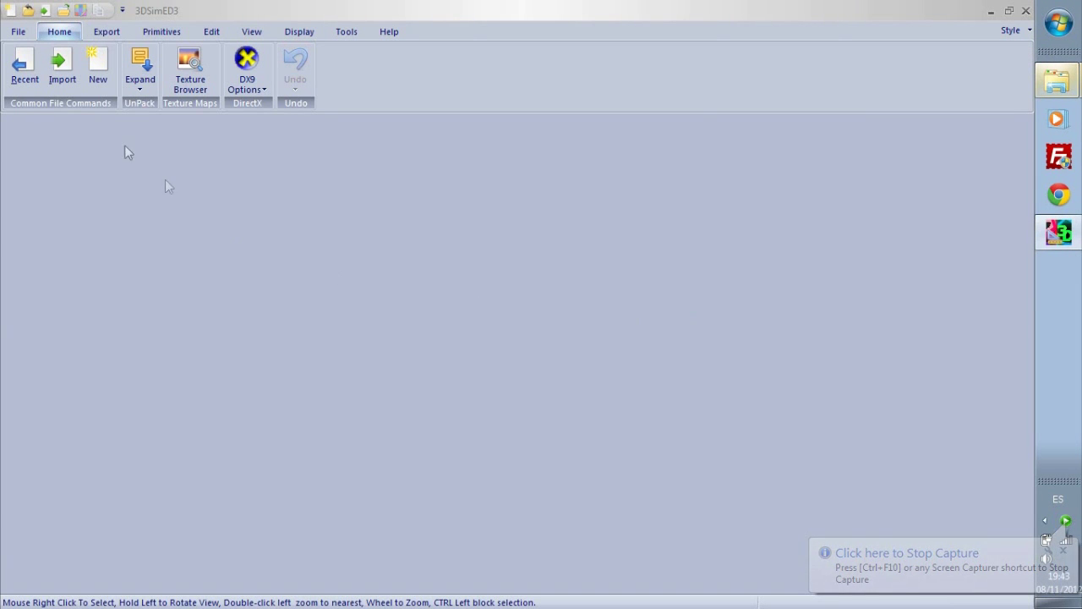
pyautogui.click(59, 63)
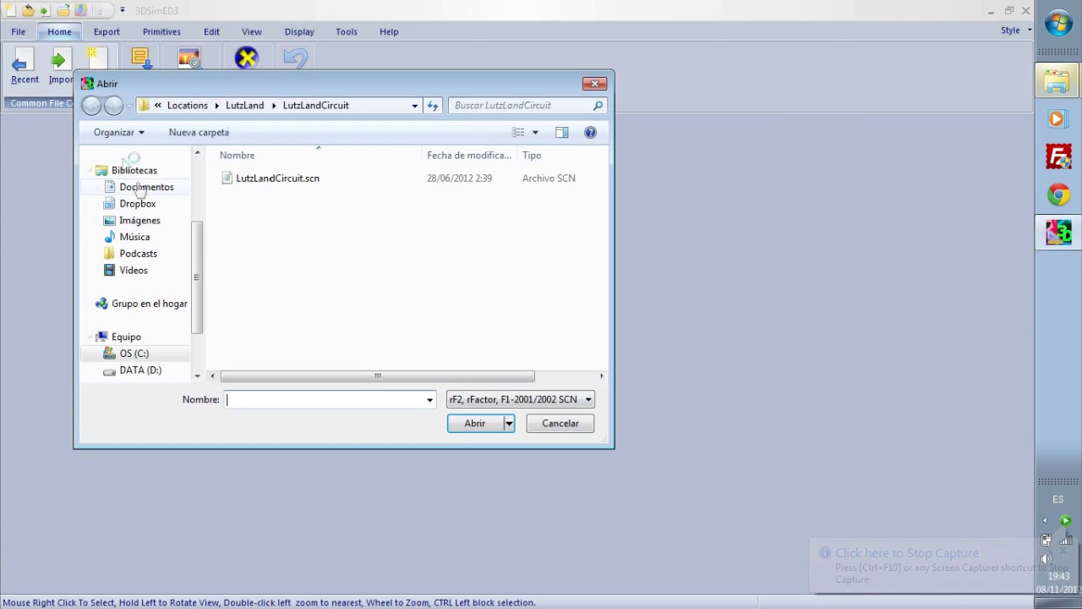
pyautogui.click(269, 181)
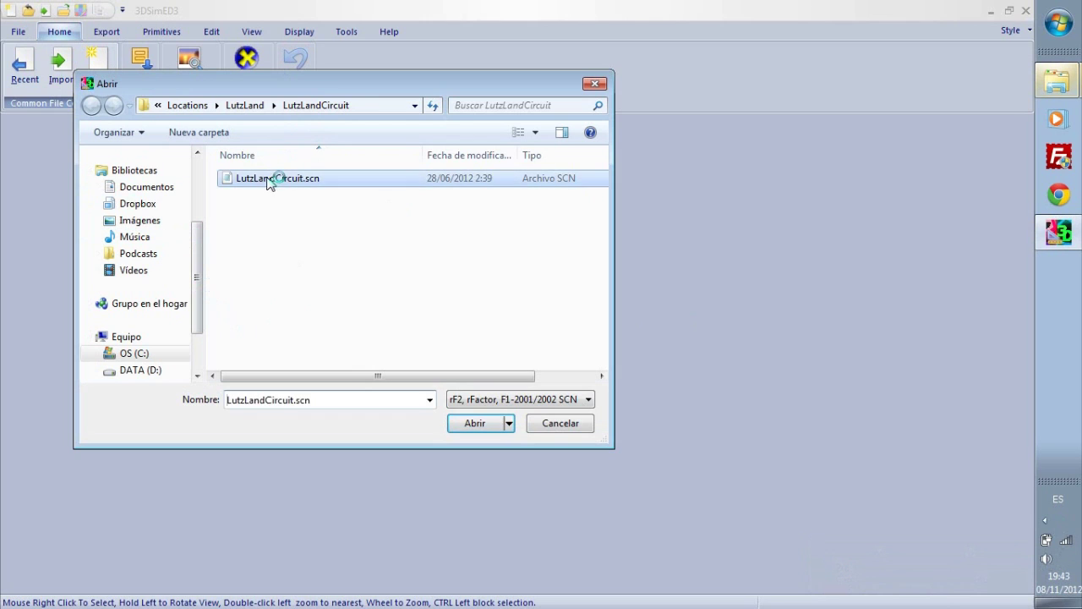
pyautogui.click(474, 425)
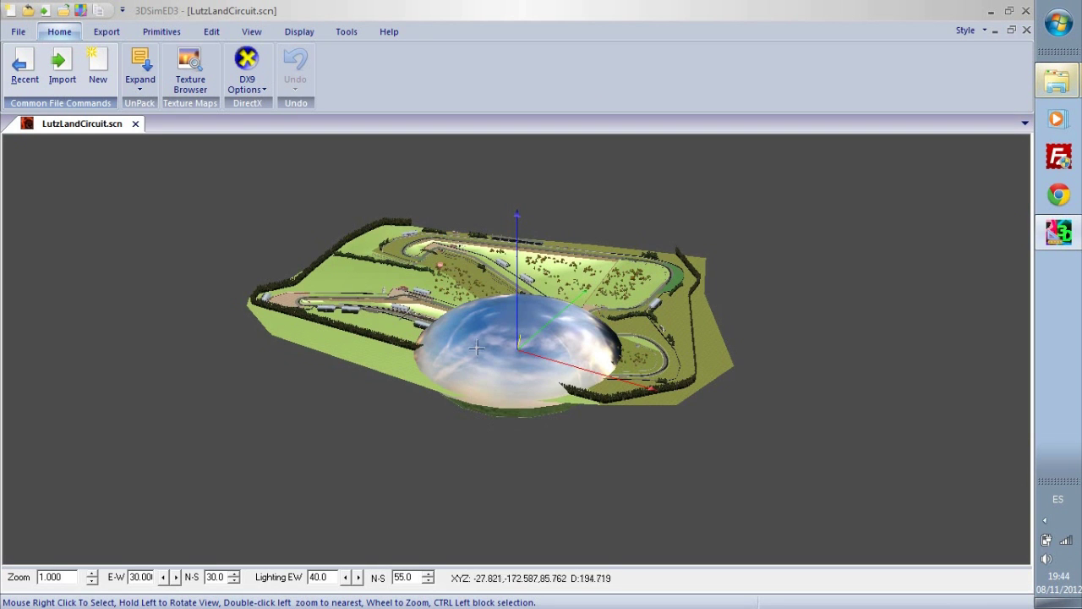
# Step: Select the sky dome object skyboxi.gmt in the track model and delete it
pyautogui.rightClick(489, 342)
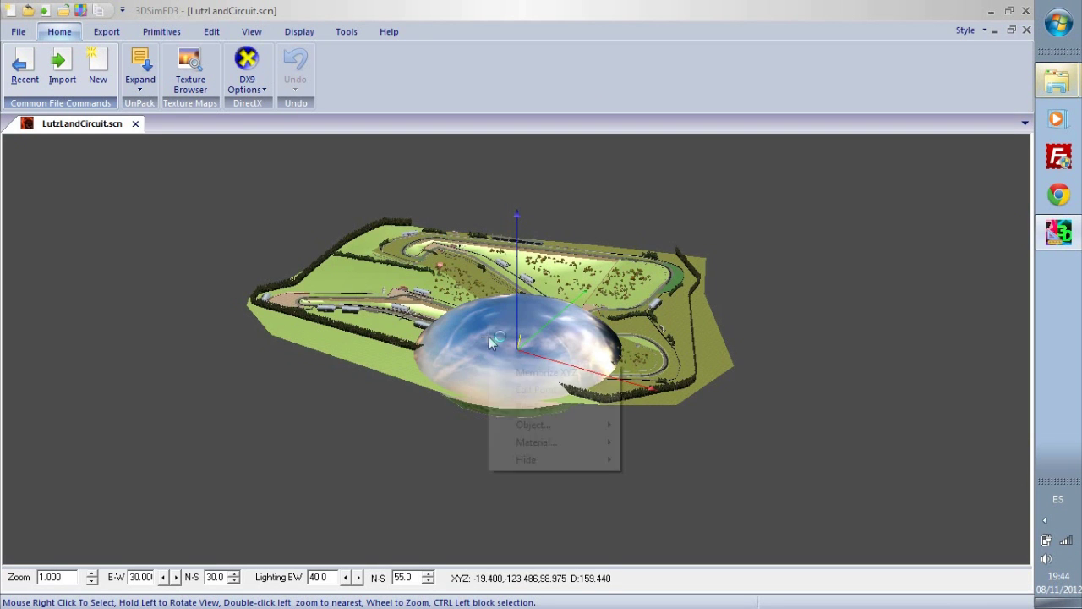
pyautogui.moveTo(556, 423)
pyautogui.click(659, 424)
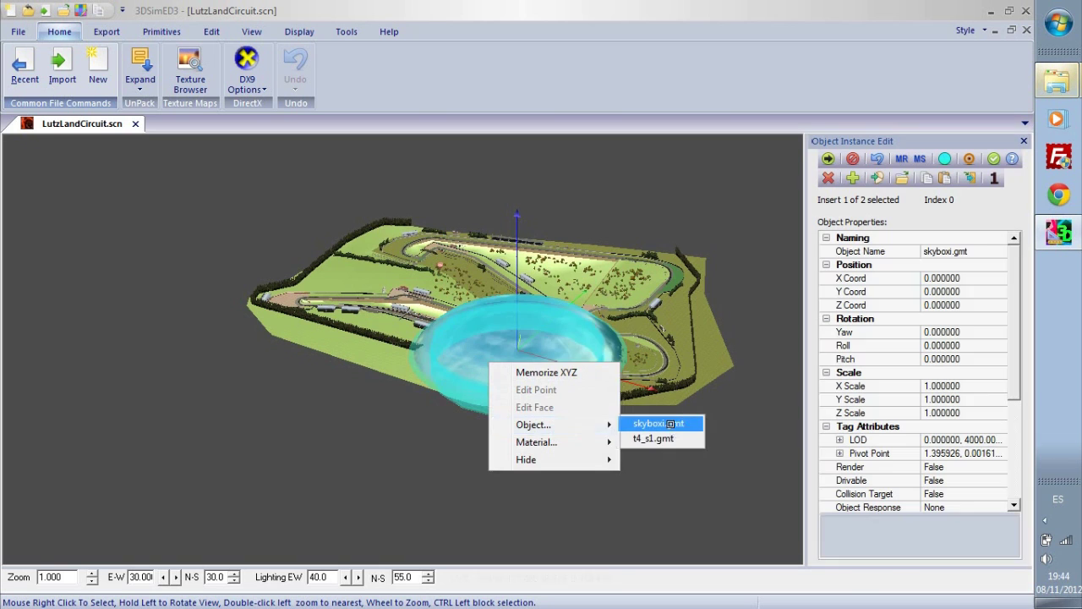
pyautogui.click(829, 178)
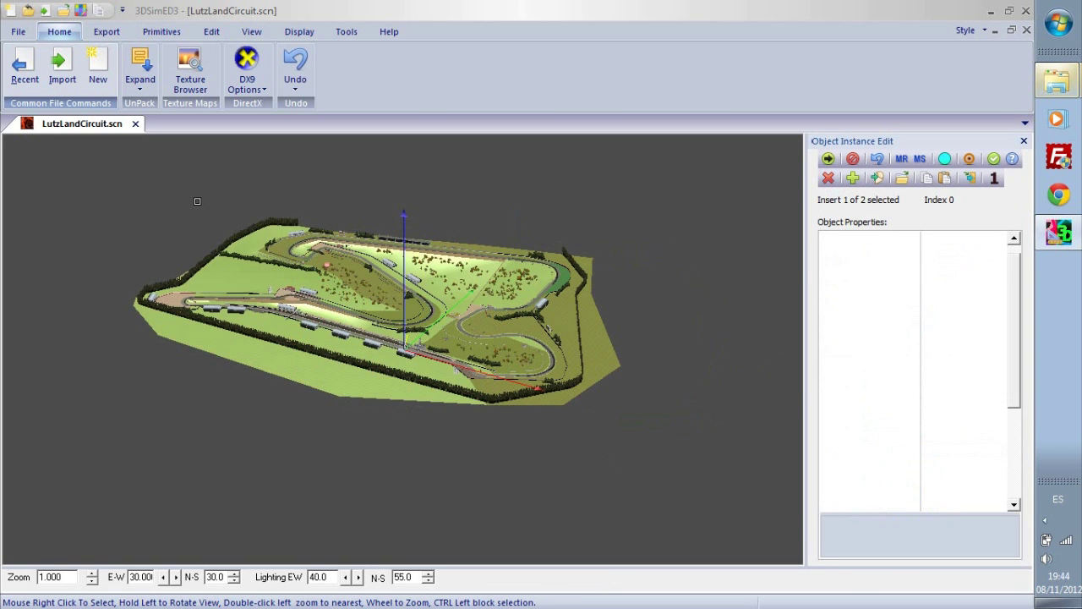
# Step: Export the track as rFactor2 objects into the Assets\GMT folder of the ModDev LutzLandCircuit location
pyautogui.click(106, 32)
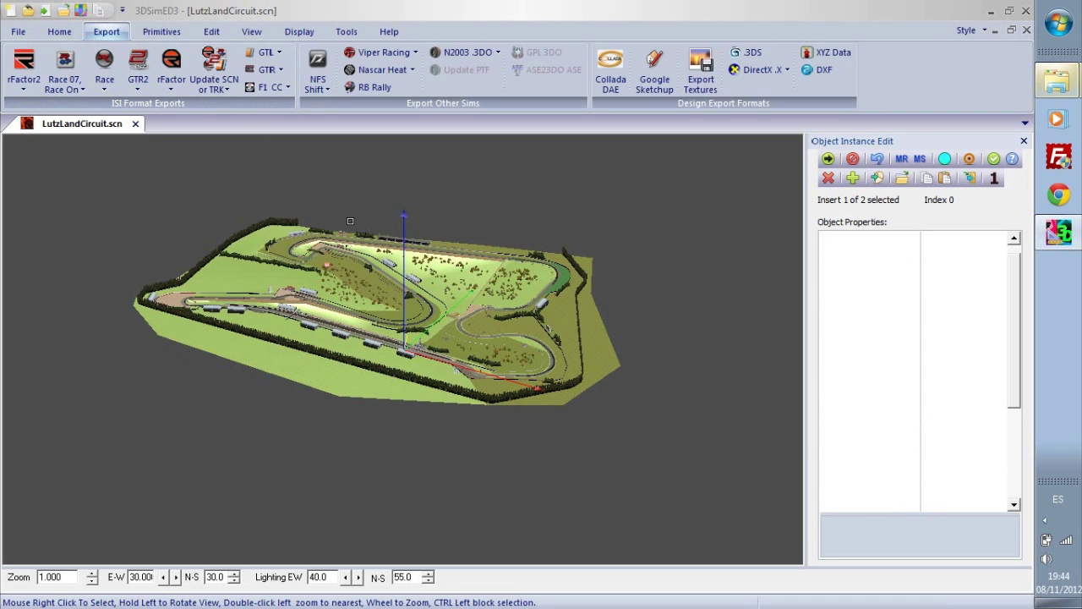
pyautogui.click(24, 81)
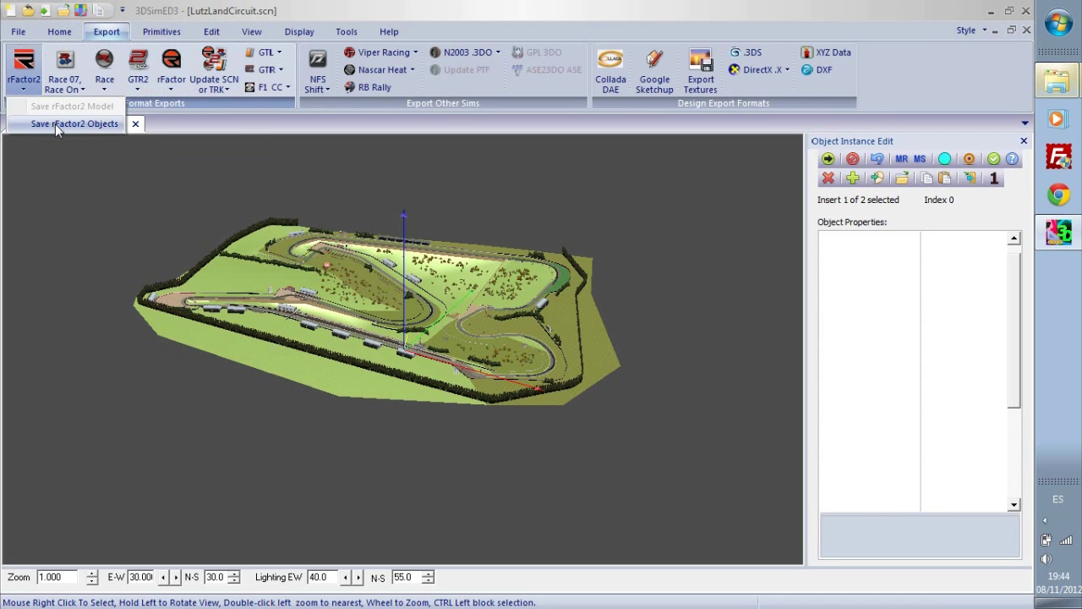
pyautogui.click(55, 124)
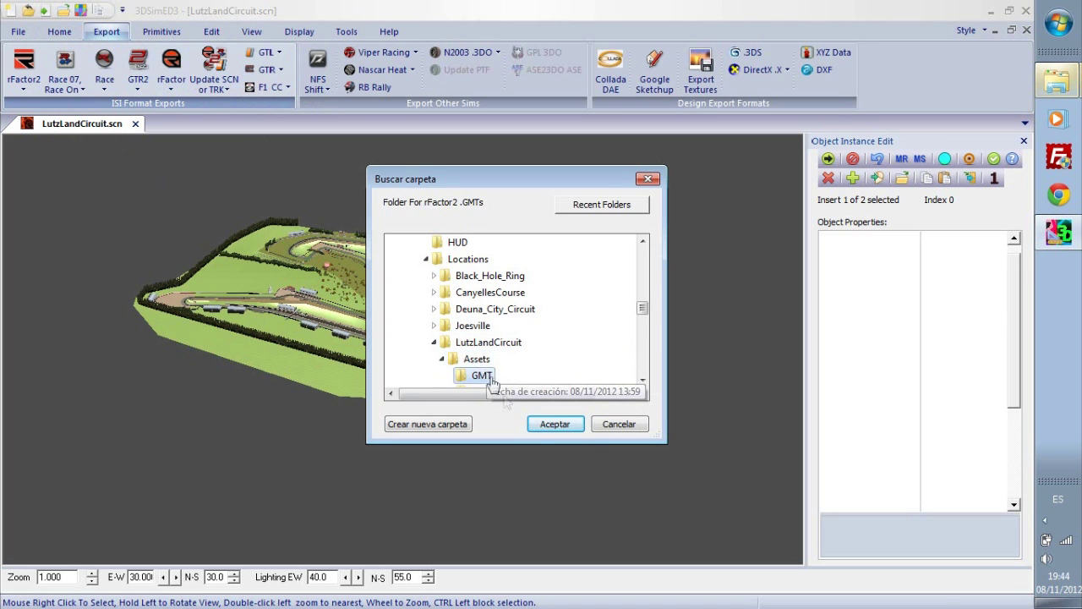
pyautogui.click(541, 425)
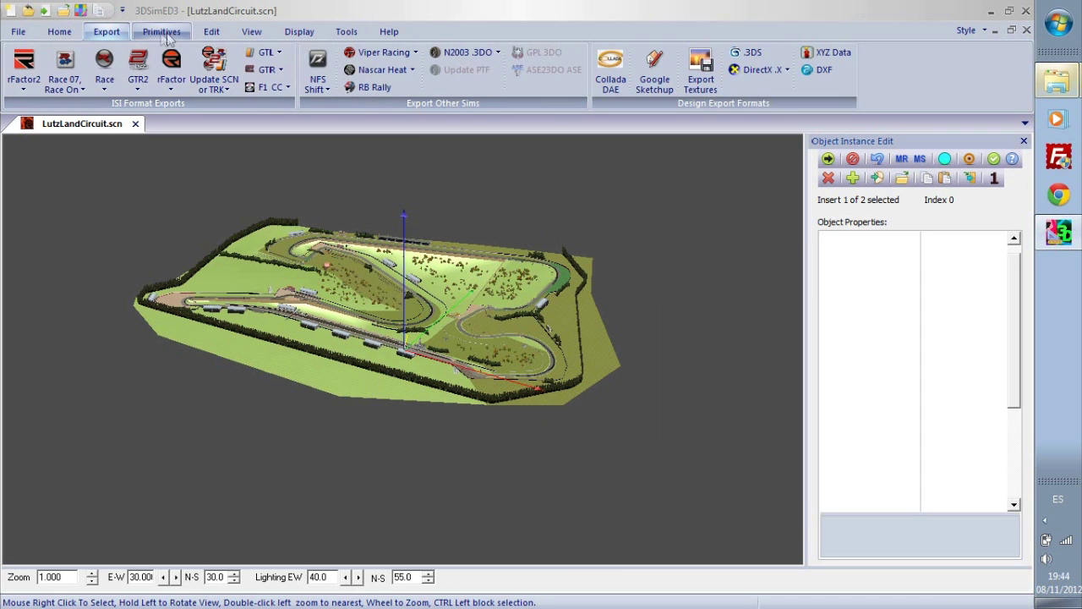
# Step: Export the track's textures into the same Assets\GMT folder without renaming the textures in the drawing
pyautogui.click(701, 77)
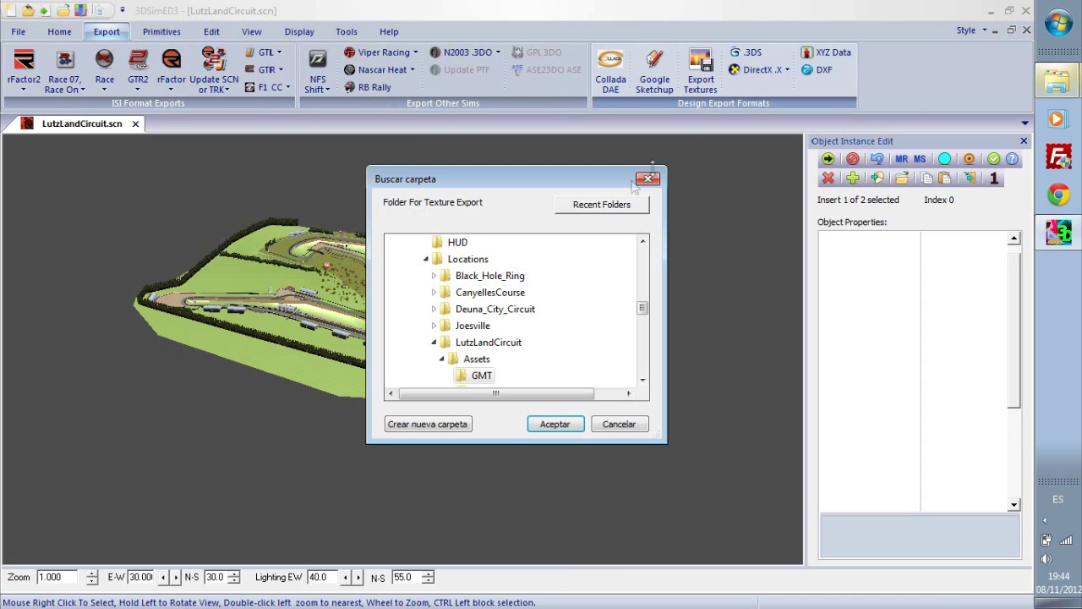
pyautogui.click(555, 425)
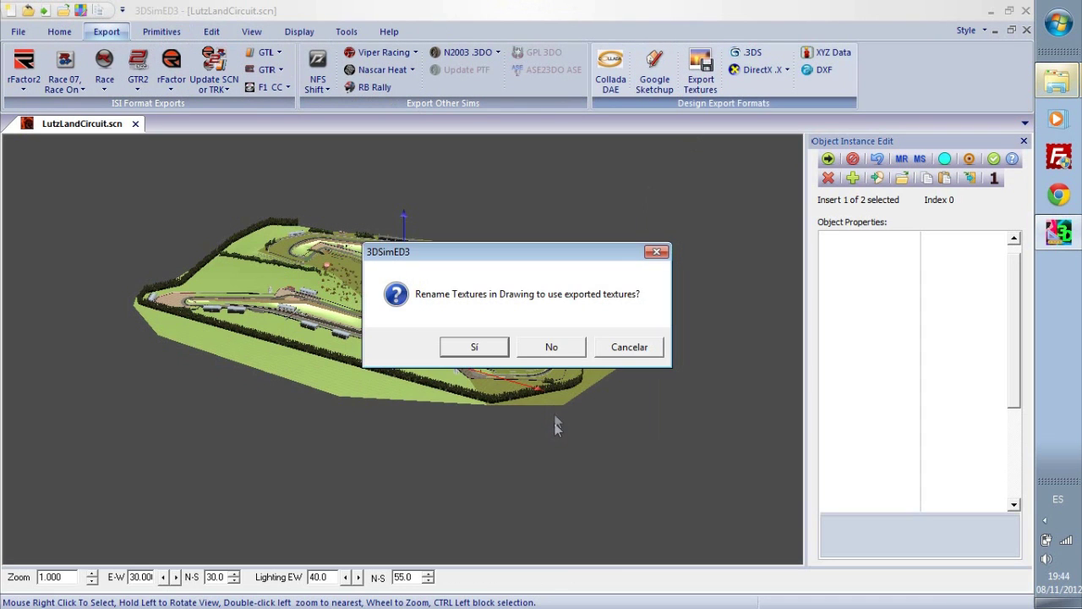
pyautogui.click(546, 351)
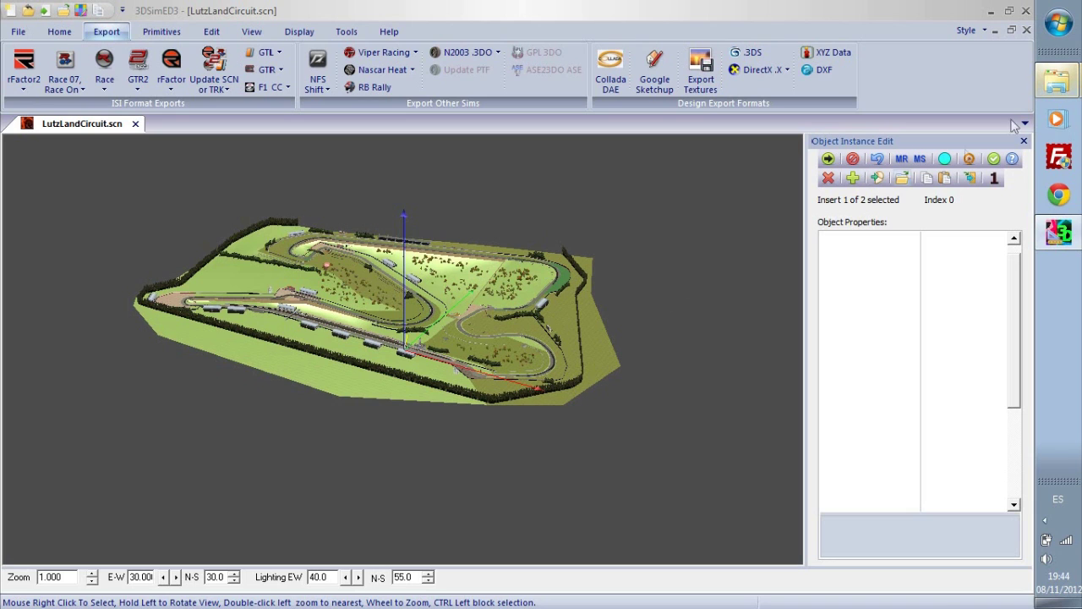
# Step: Switch to the ModDev LutzLandCircuit folder in Explorer, open _output.scn from Assets\GMT, copy its entire text and close it
pyautogui.click(1062, 82)
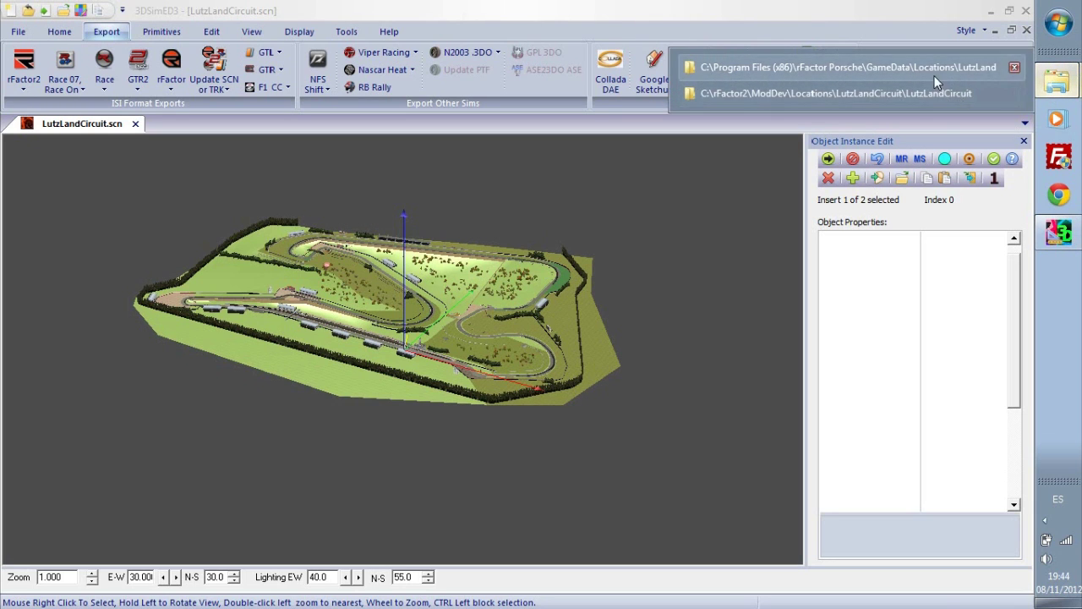
pyautogui.click(865, 92)
pyautogui.click(370, 29)
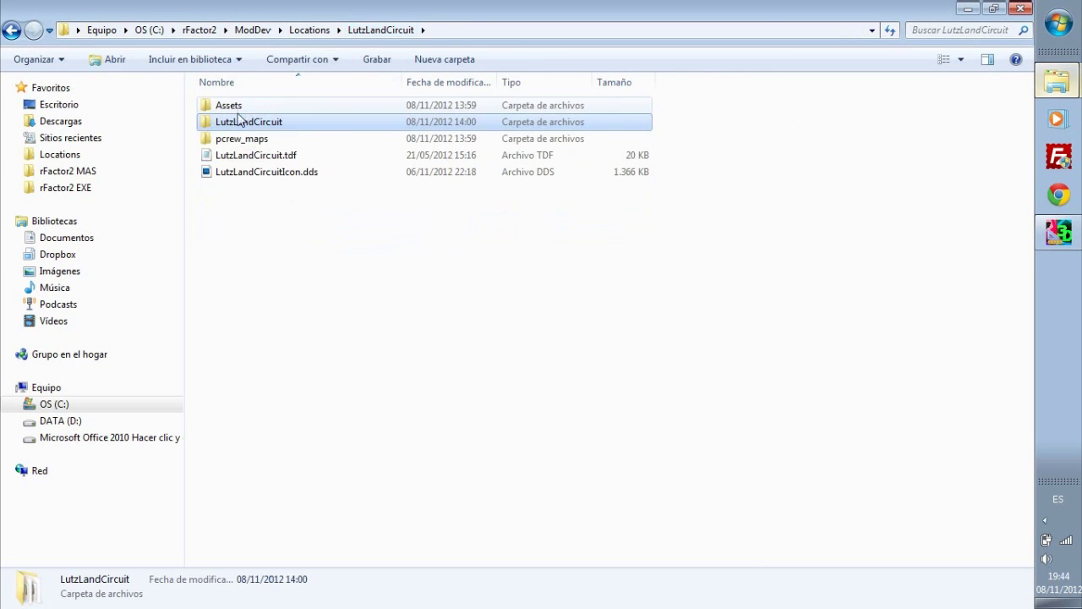
pyautogui.doubleClick(221, 106)
pyautogui.doubleClick(224, 107)
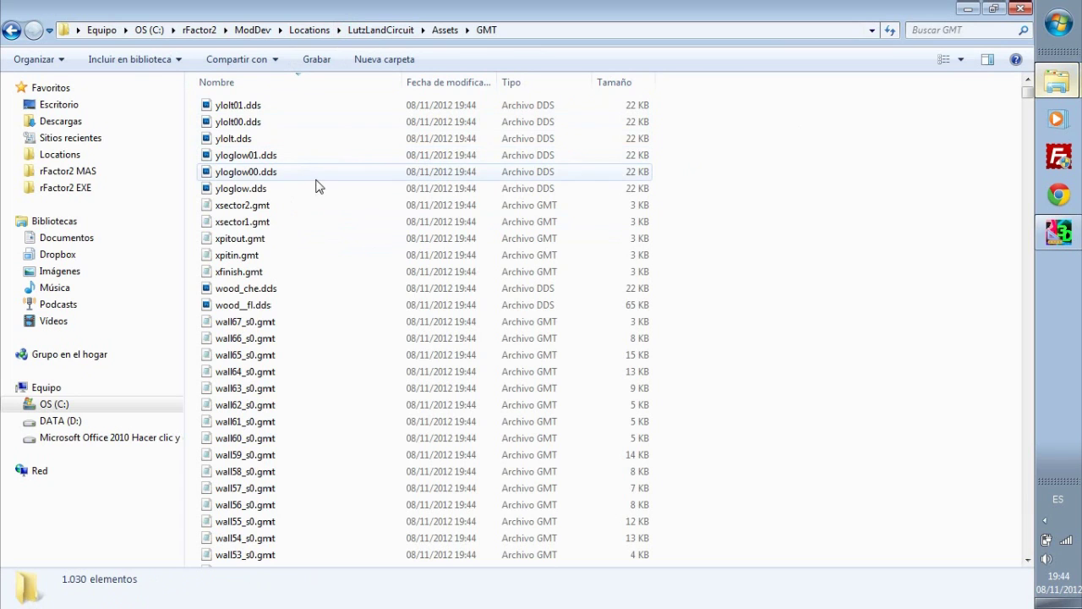
pyautogui.click(245, 82)
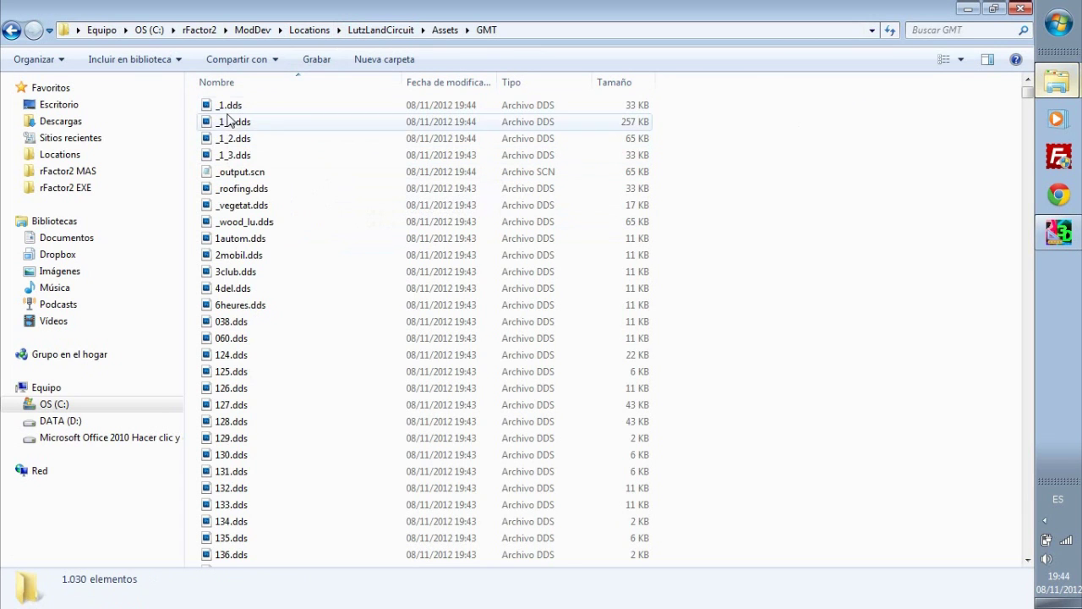
pyautogui.click(259, 173)
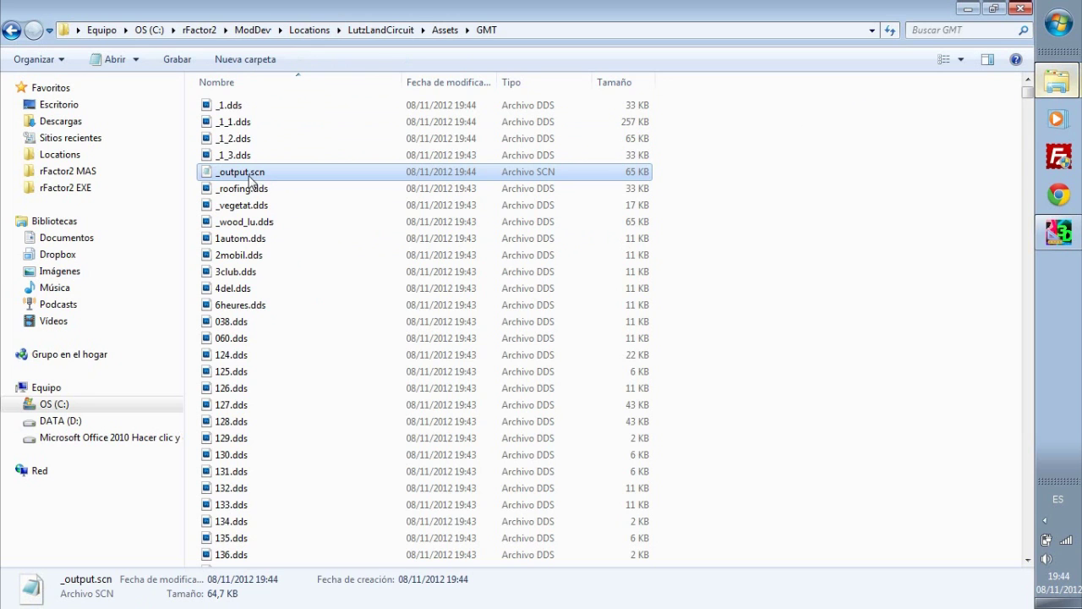
pyautogui.doubleClick(250, 179)
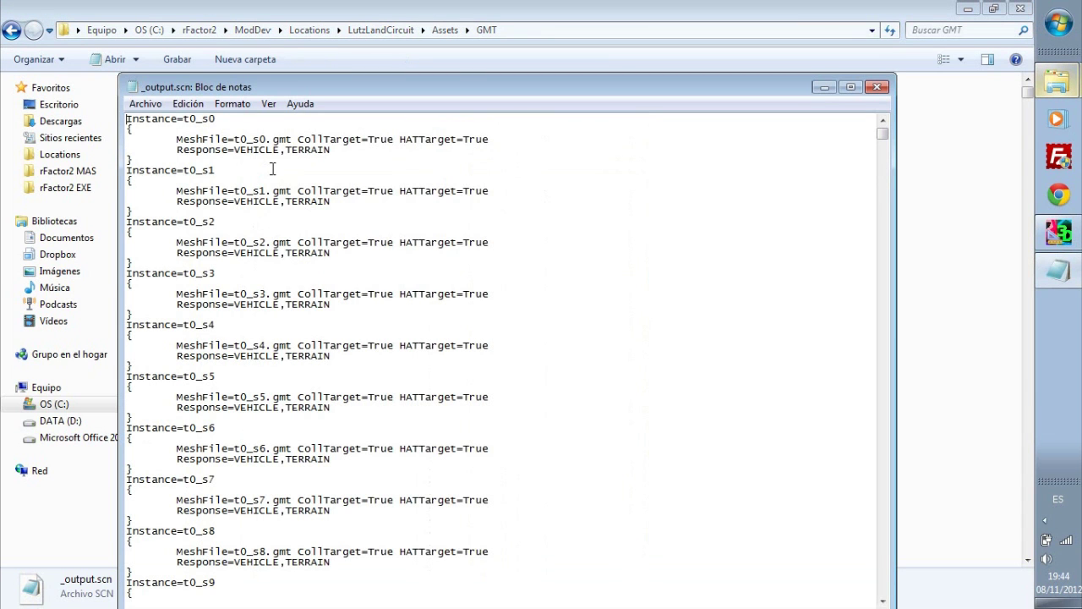
pyautogui.hotkey('ctrl', 'a')
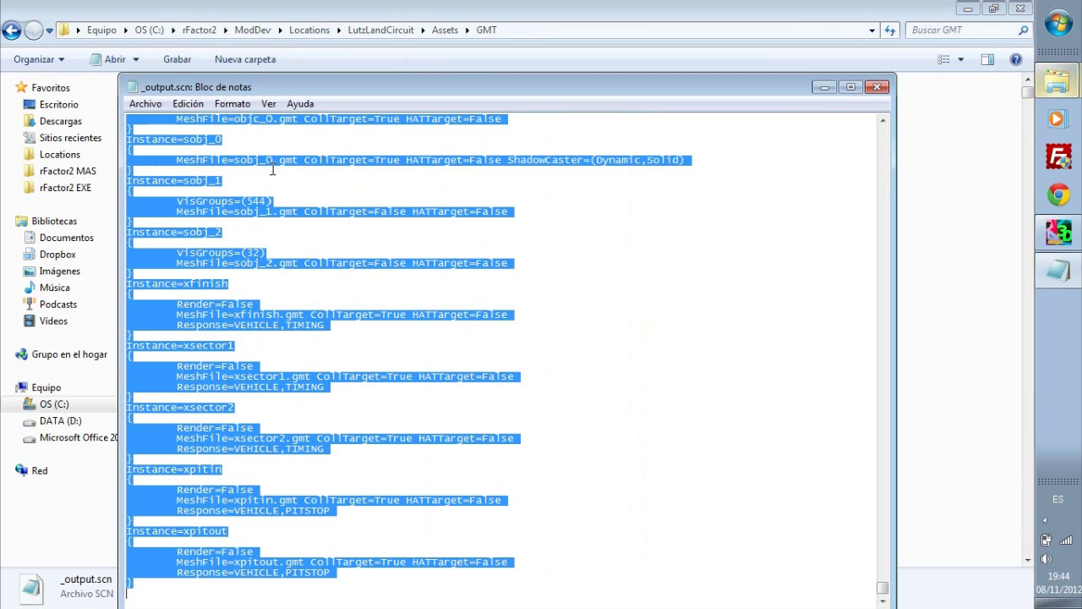
pyautogui.click(877, 86)
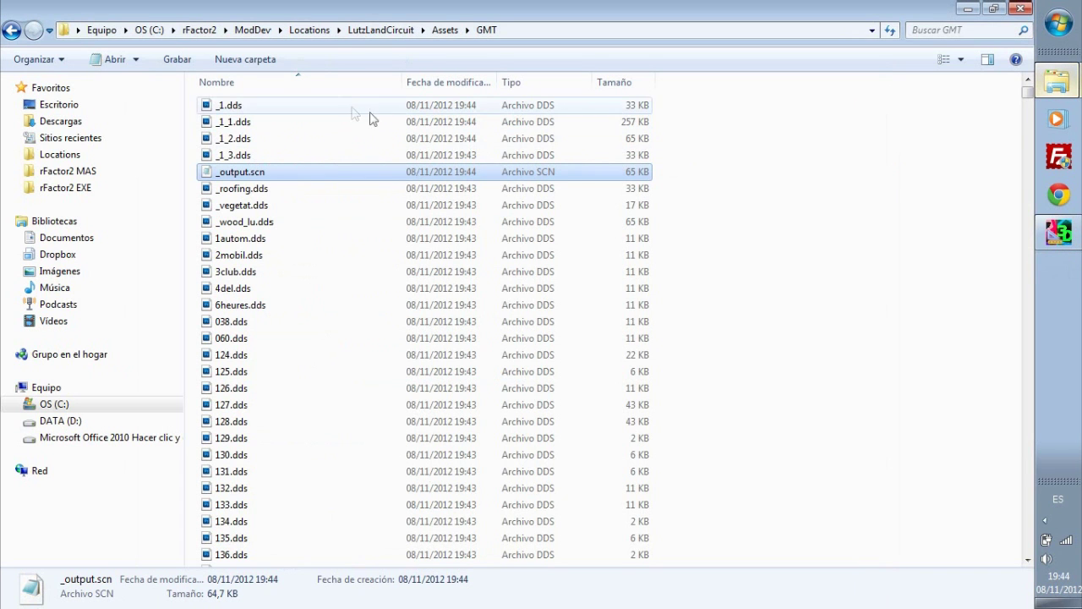
# Step: In the inner LutzLandCircuit folder's LutzLandCircuit.scn, replace the instance blocks from xfinish to xsector2 with the copied text and save the file
pyautogui.click(385, 31)
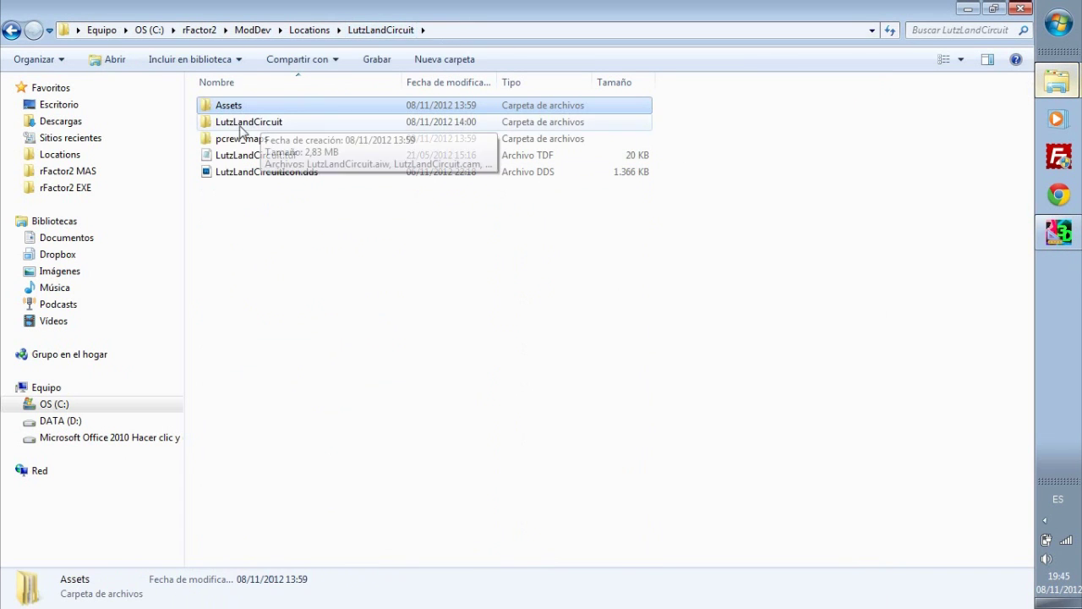
pyautogui.doubleClick(240, 127)
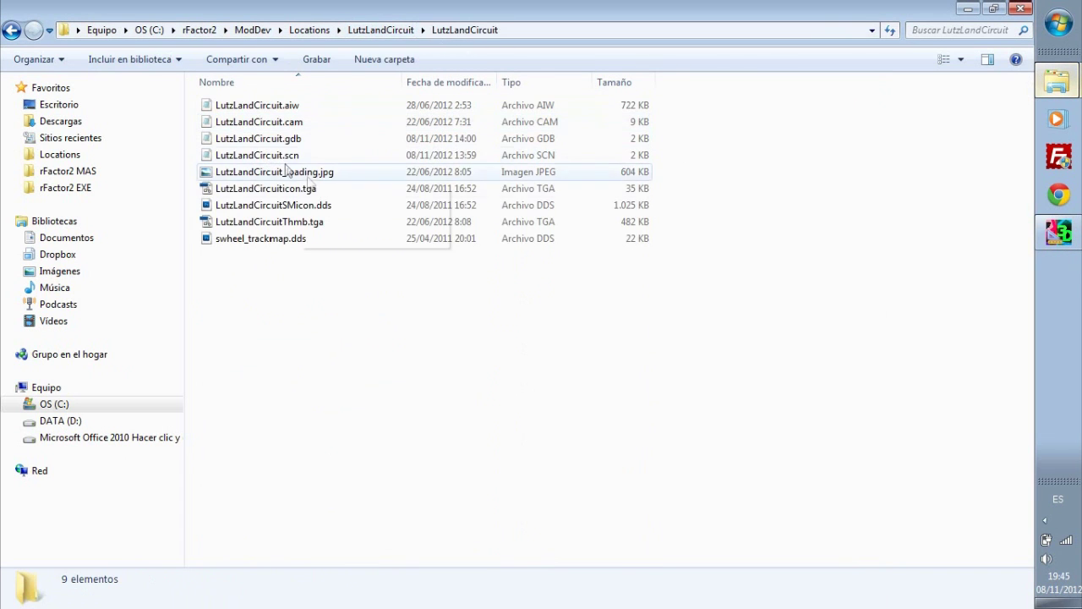
pyautogui.doubleClick(261, 155)
pyautogui.scroll(-12, 374, 234)
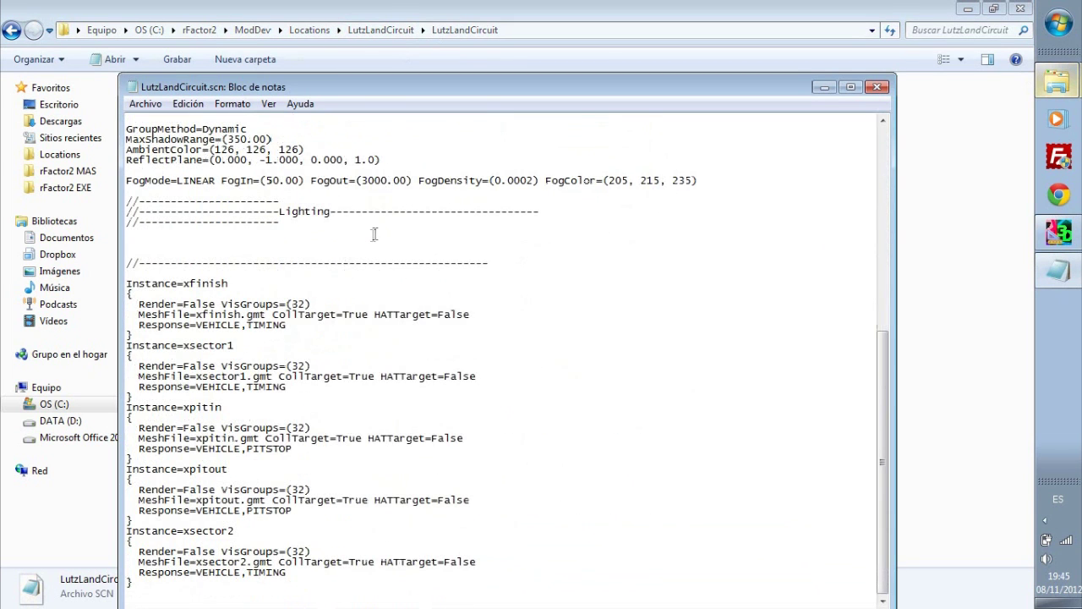
pyautogui.moveTo(134, 284); pyautogui.dragTo(287, 587)
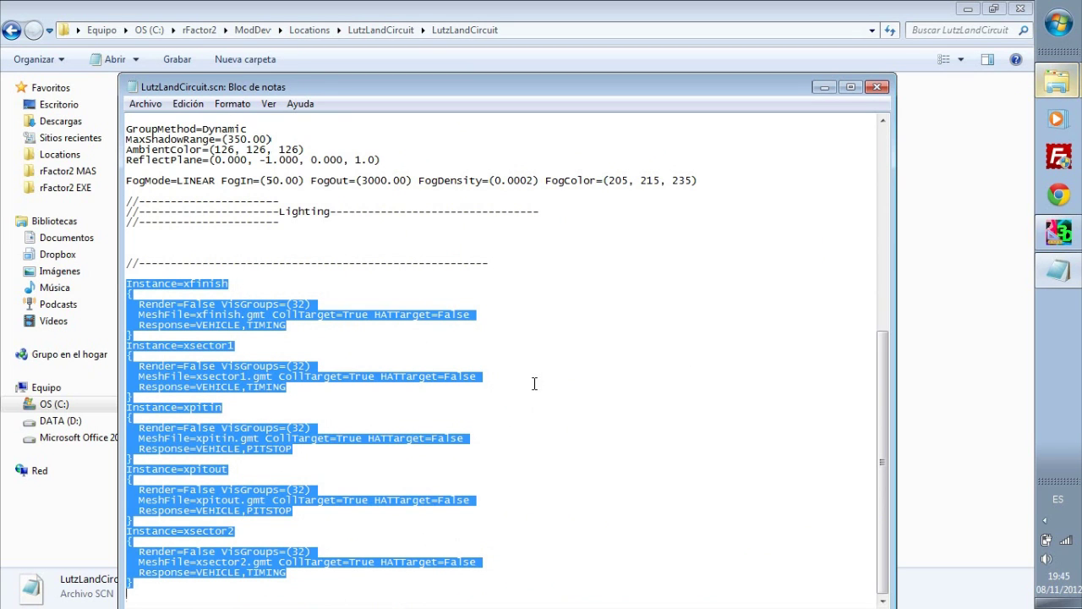
pyautogui.hotkey('ctrl', 'v')
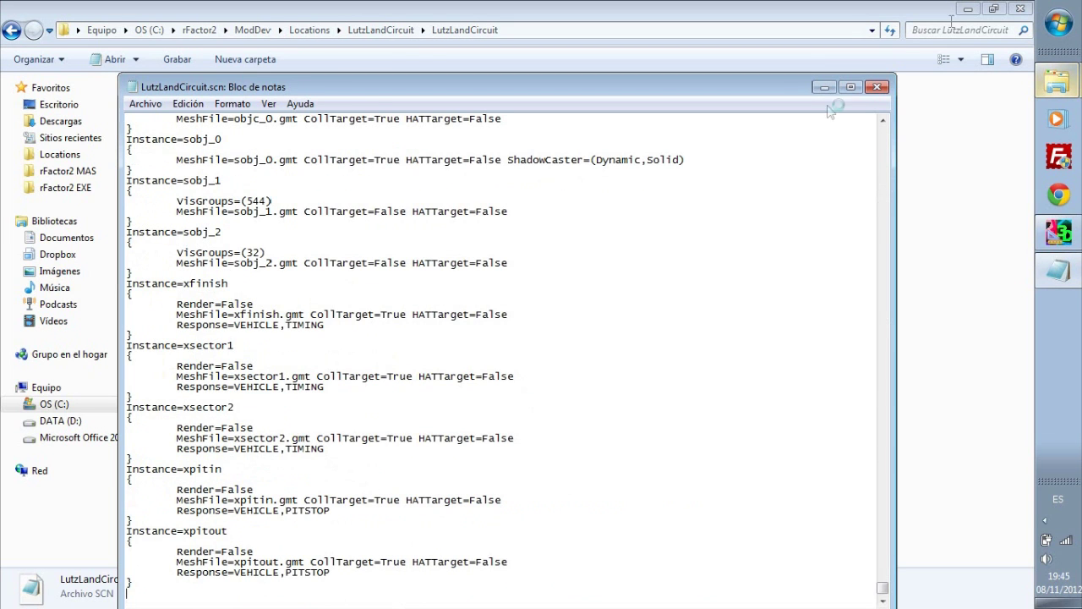
pyautogui.click(877, 87)
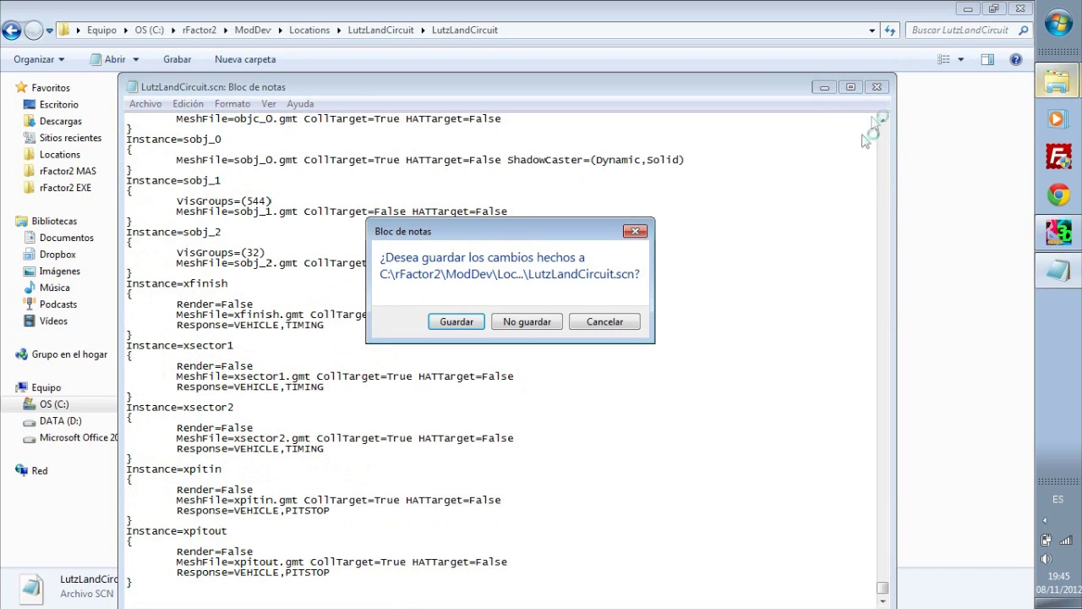
pyautogui.click(456, 321)
pyautogui.click(547, 313)
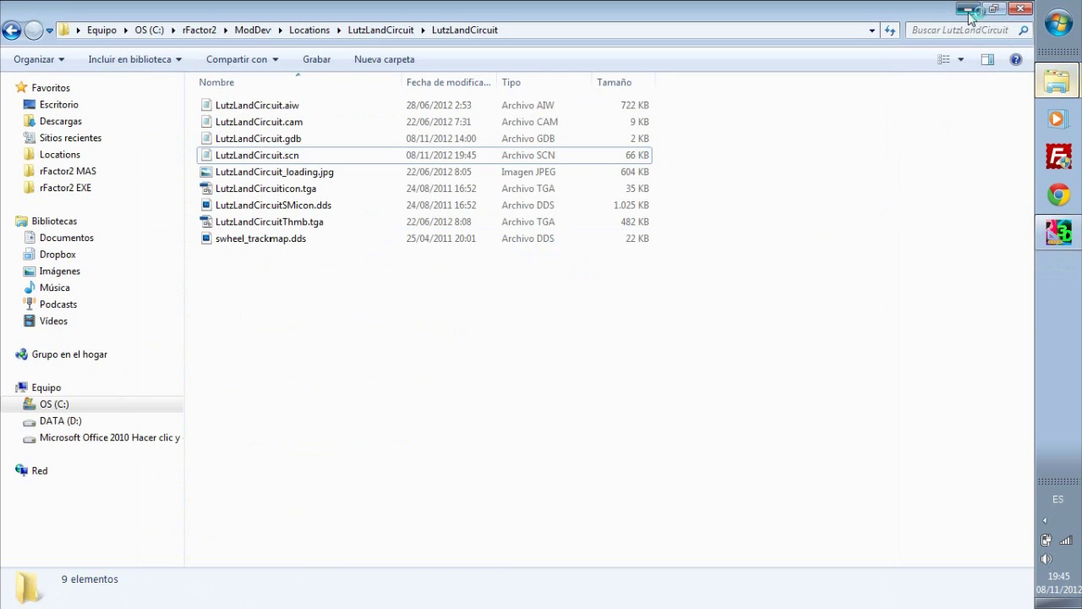
# Step: Clear the Explorer and 3DSimED3 windows from the desktop and launch the rFactor2 editor
pyautogui.click(1019, 11)
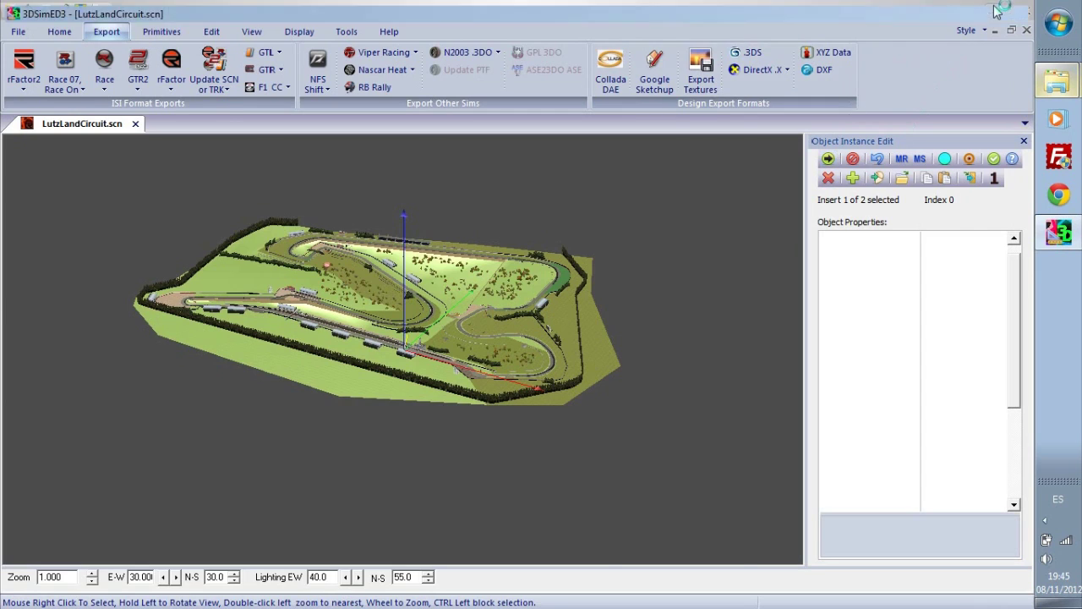
pyautogui.click(993, 9)
pyautogui.doubleClick(162, 518)
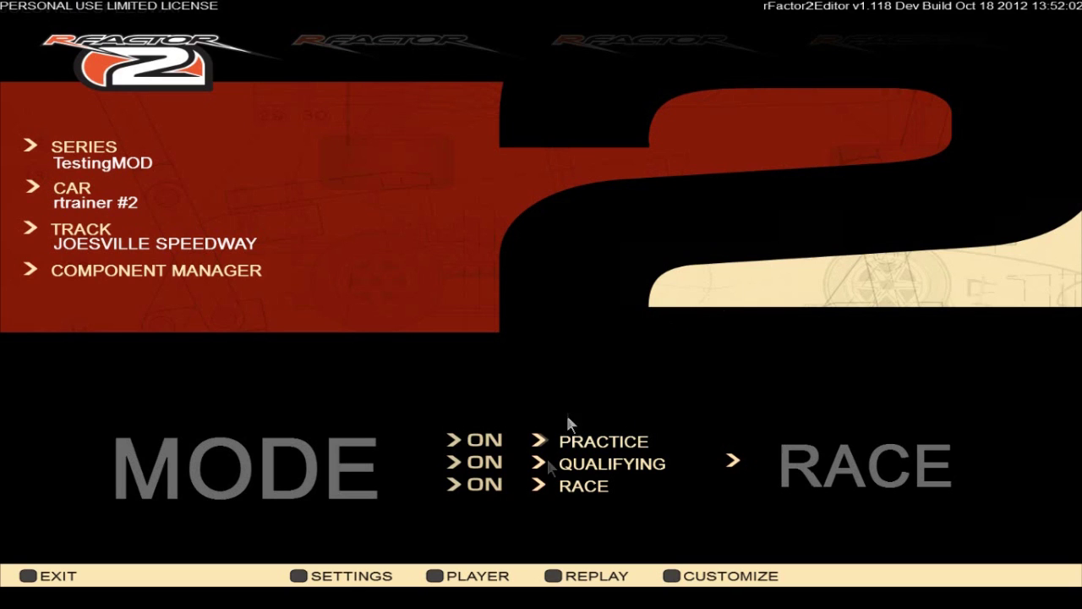
# Step: Choose LutzLandCircuit as the track and accept the selection
pyautogui.click(39, 228)
pyautogui.click(860, 314)
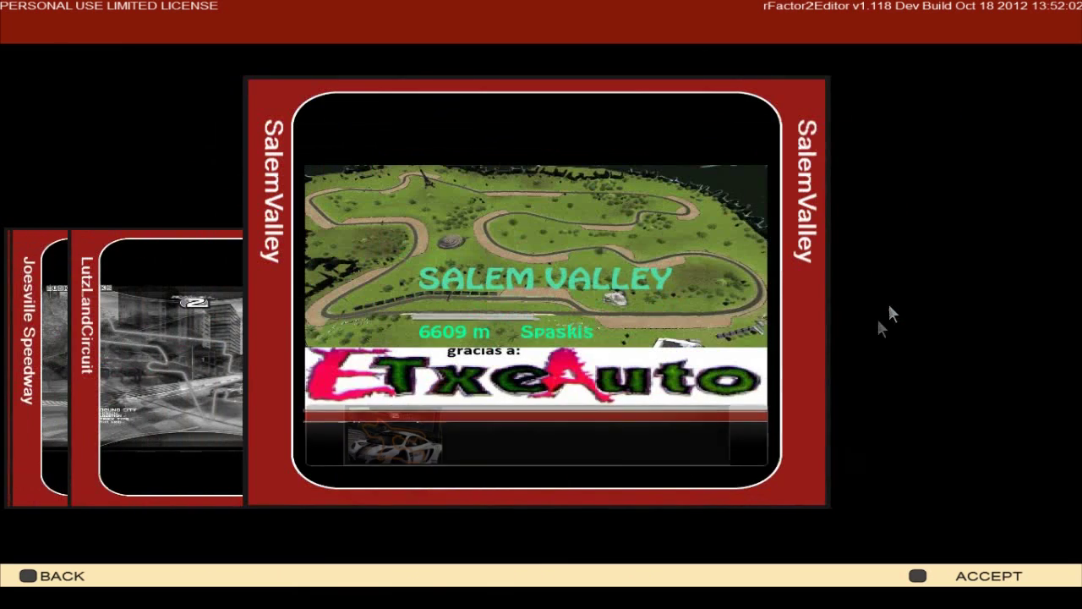
pyautogui.click(167, 296)
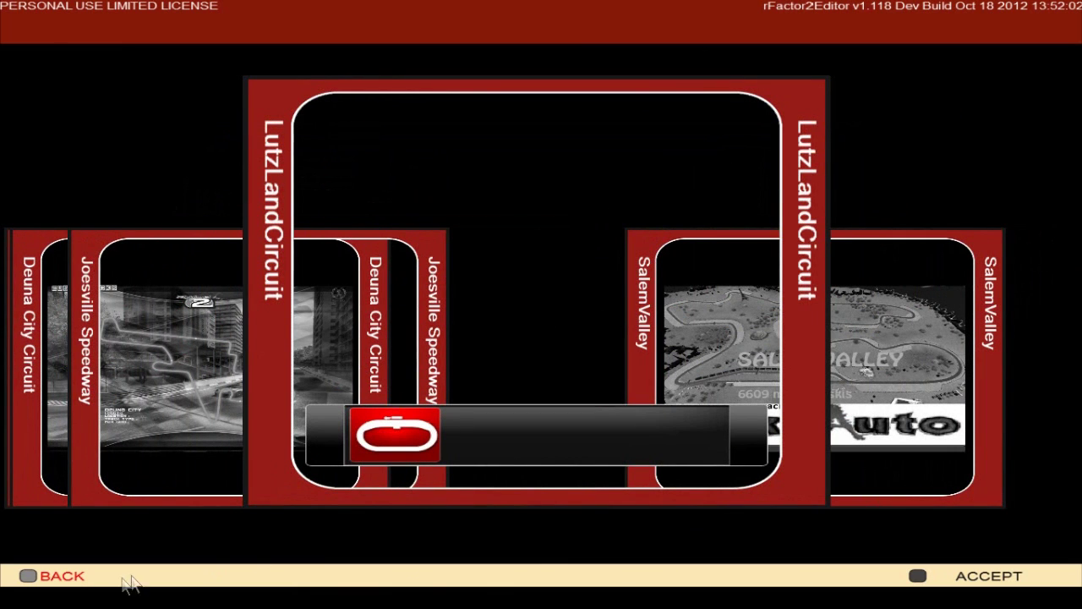
pyautogui.click(989, 577)
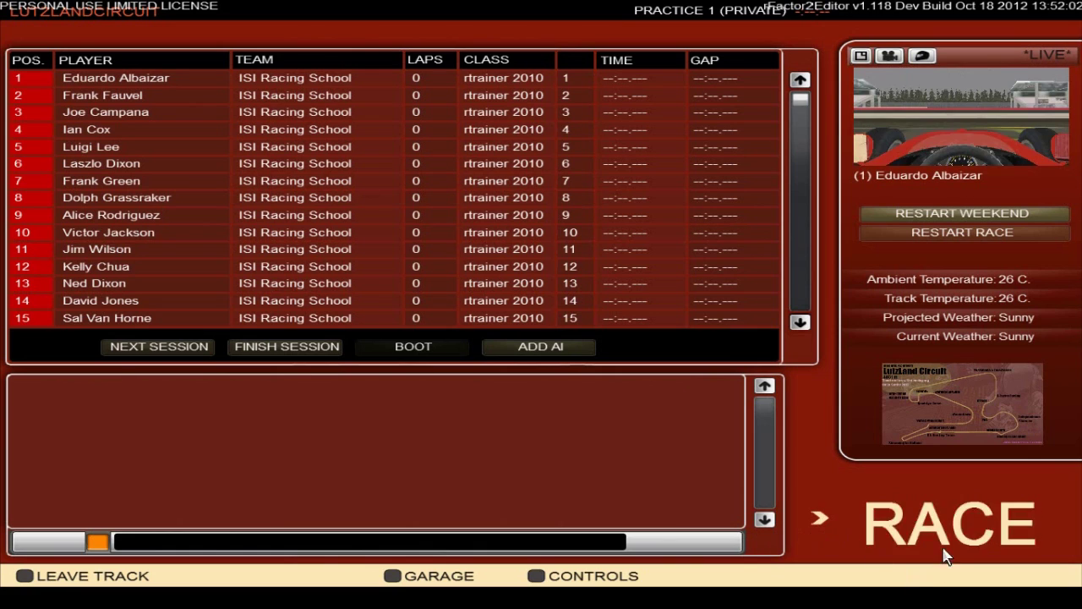
# Step: Take the car out onto the LutzLandCircuit track and hand its driving over to the AI
pyautogui.click(924, 531)
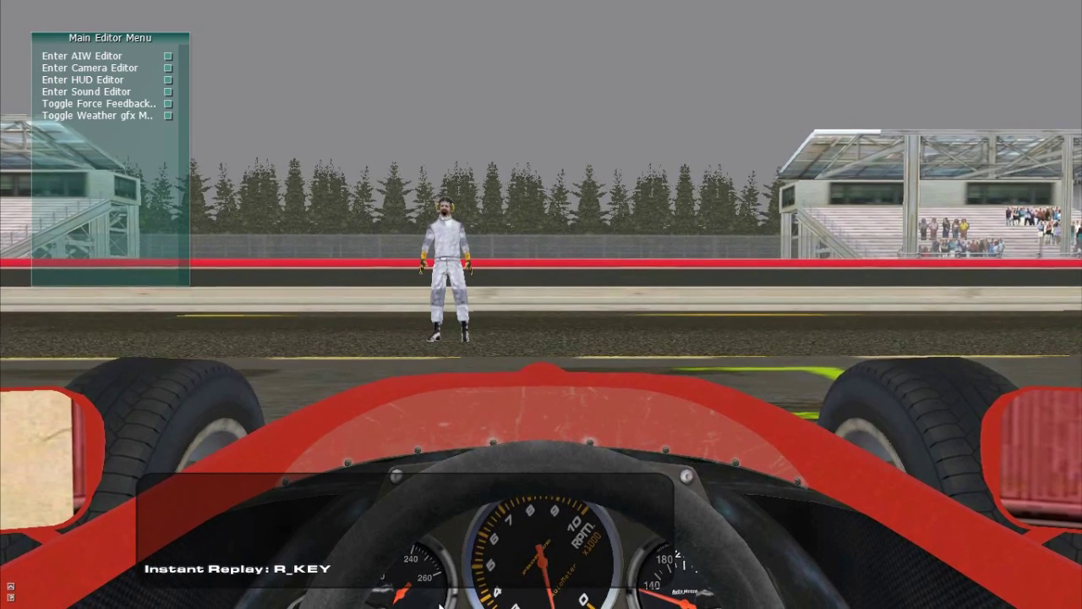
pyautogui.press('i')
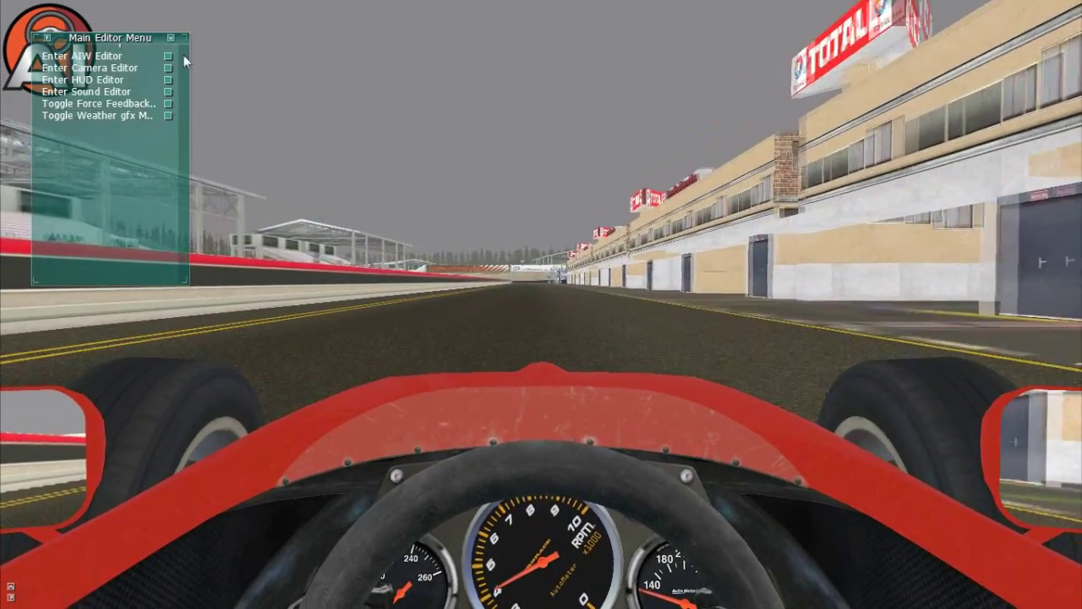
# Step: Save the track's waypoints in the AIW Editor and return to the main editor hub
pyautogui.click(168, 55)
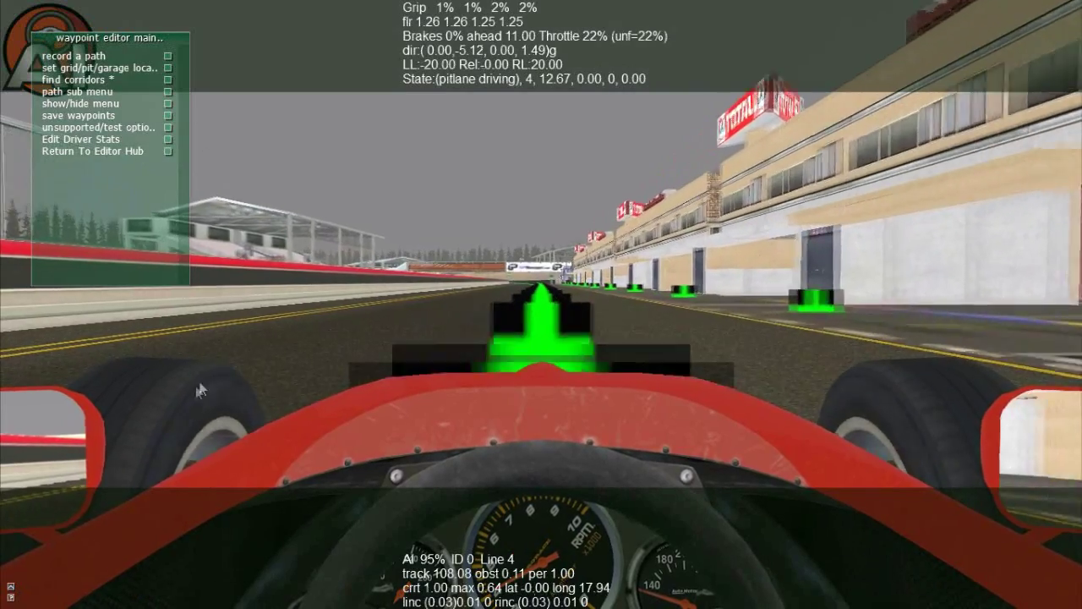
pyautogui.click(167, 116)
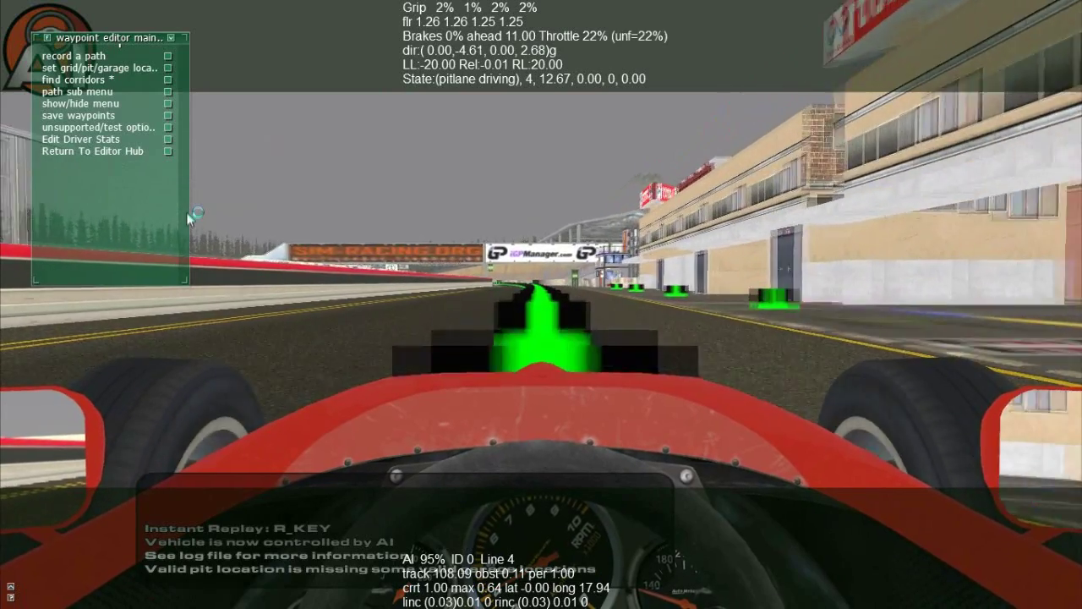
pyautogui.click(166, 151)
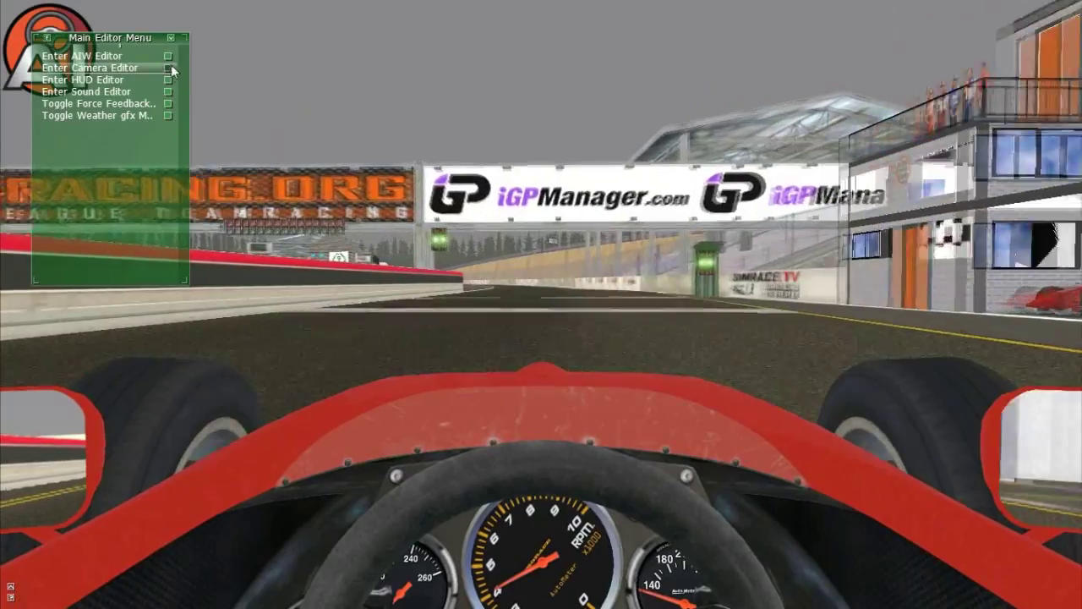
# Step: Save the trackside cameras in the Camera Editor, then leave the editor for the desktop
pyautogui.click(168, 67)
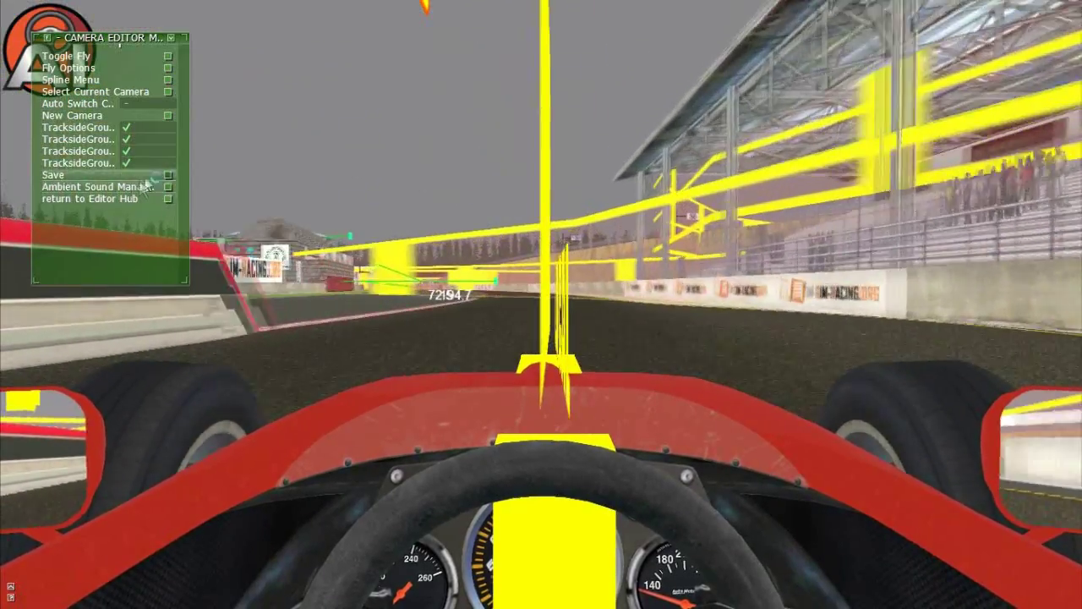
pyautogui.click(168, 176)
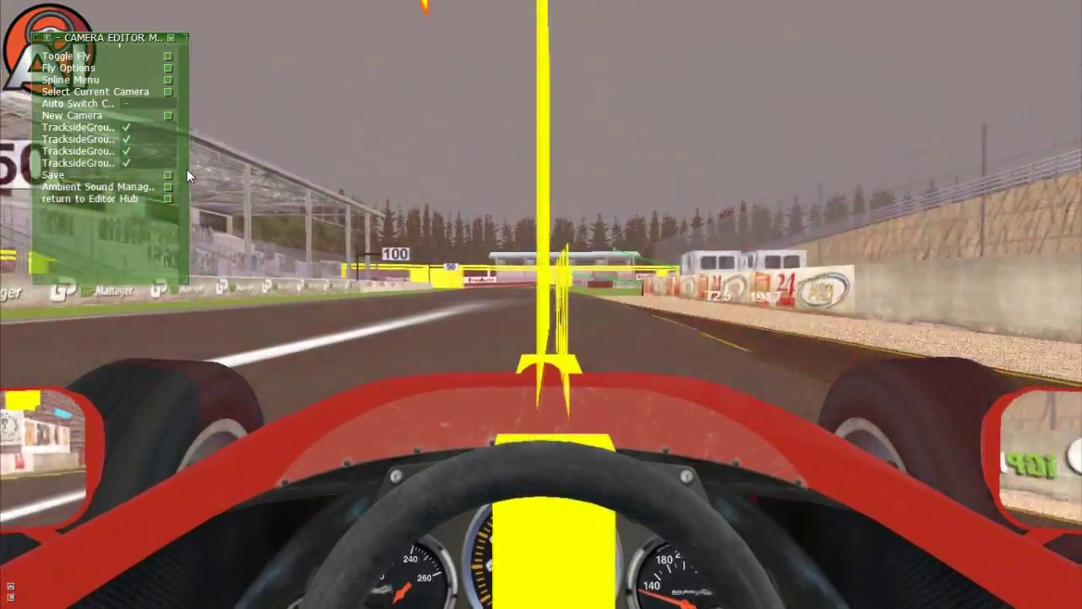
pyautogui.click(170, 38)
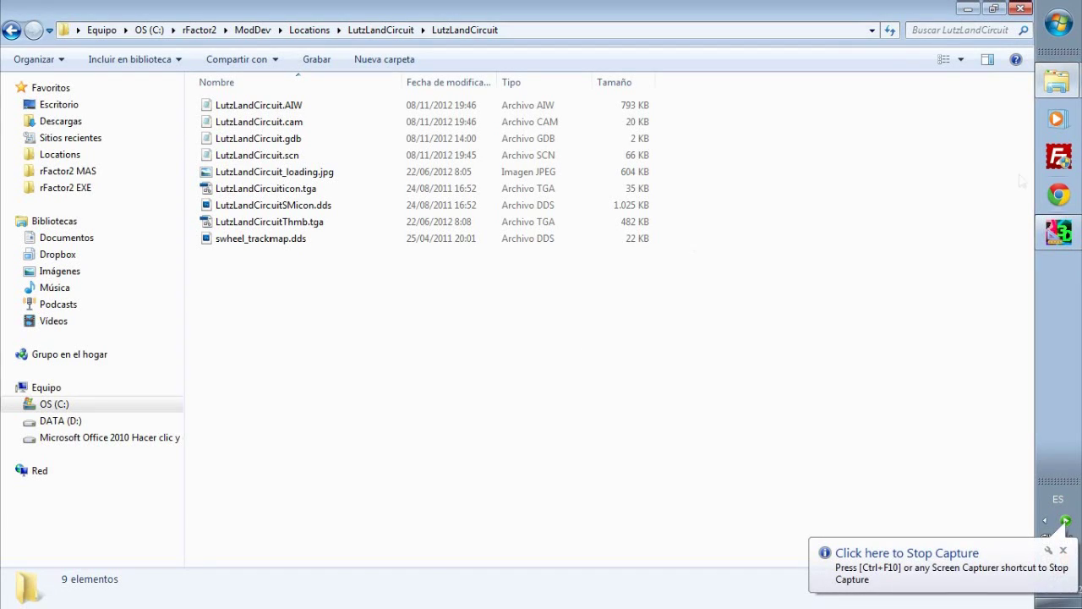
# Step: Switch to 3DSimED3 and check the object and material names of a road section on the LutzLandCircuit model
pyautogui.click(1059, 237)
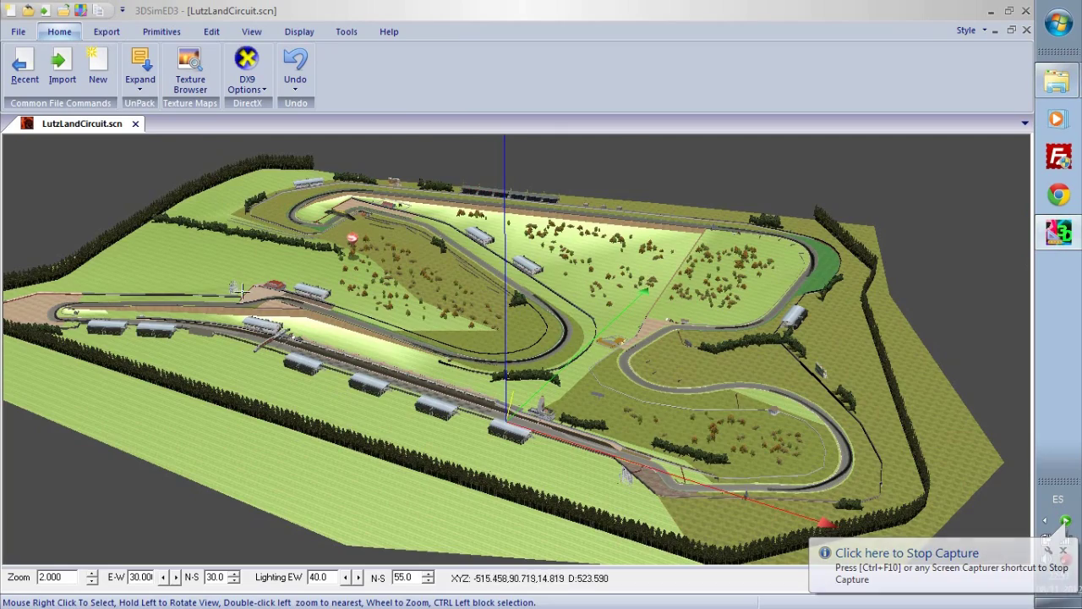
pyautogui.scroll(3, 482, 242)
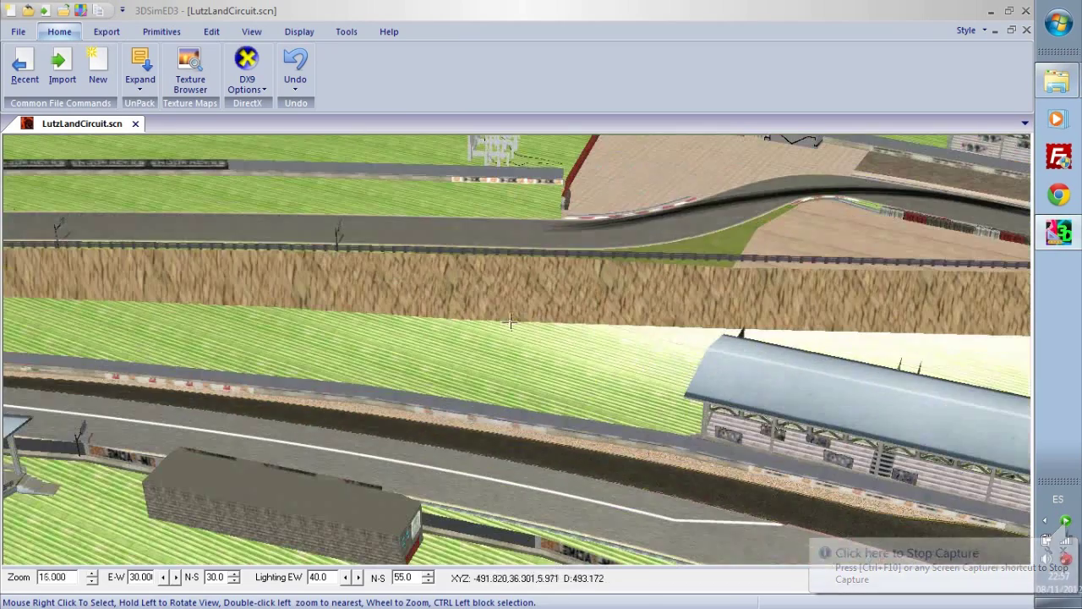
pyautogui.rightClick(482, 242)
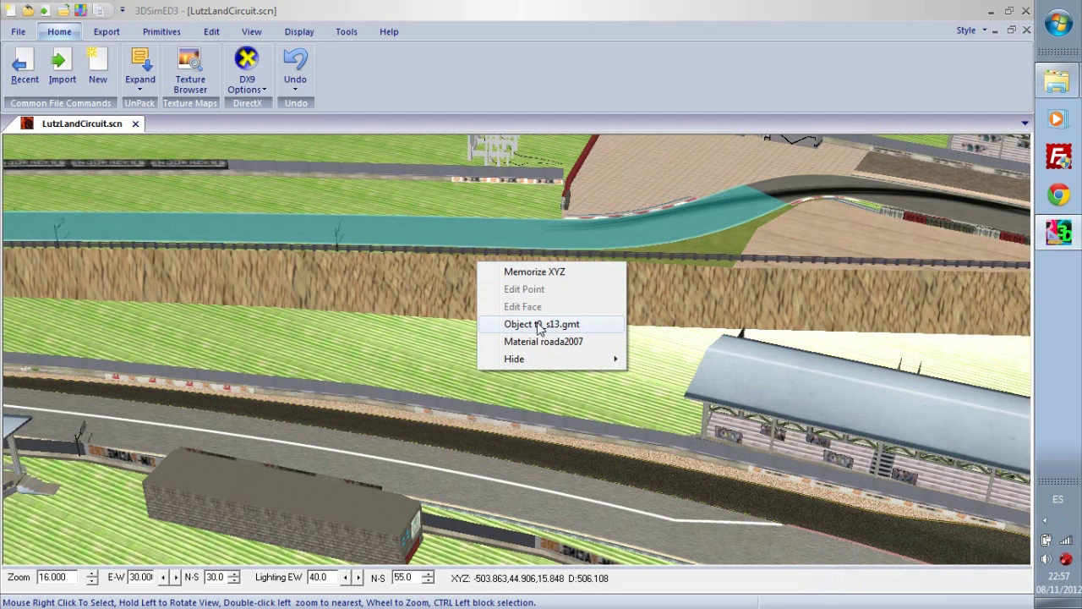
# Step: Switch to Explorer, sort the ModDev LutzLandCircuit Assets\GMT folder by name and open _output.scn
pyautogui.click(1057, 81)
pyautogui.click(879, 68)
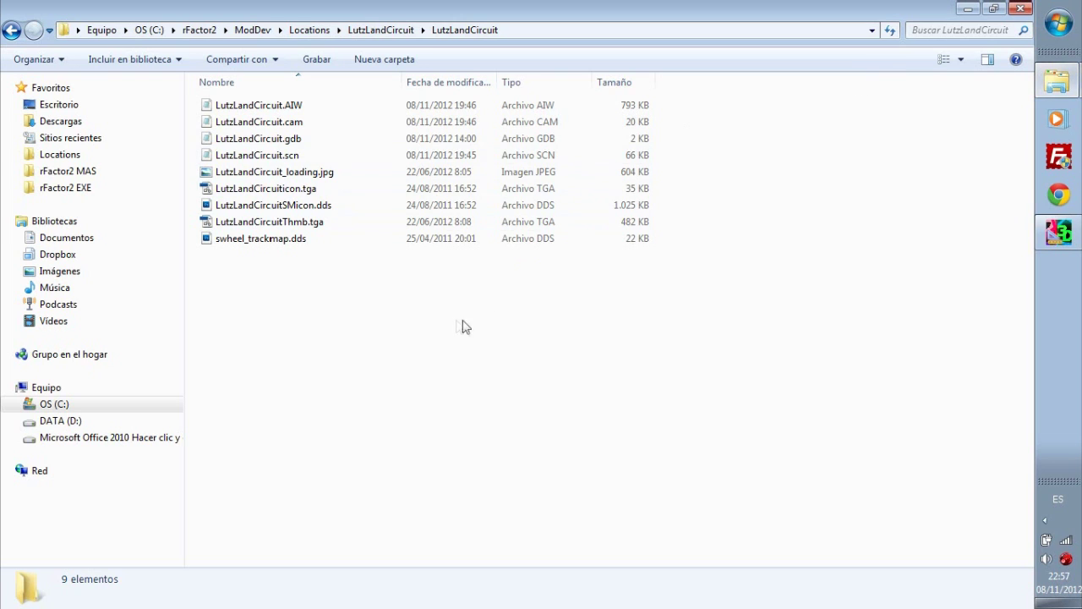
pyautogui.click(369, 32)
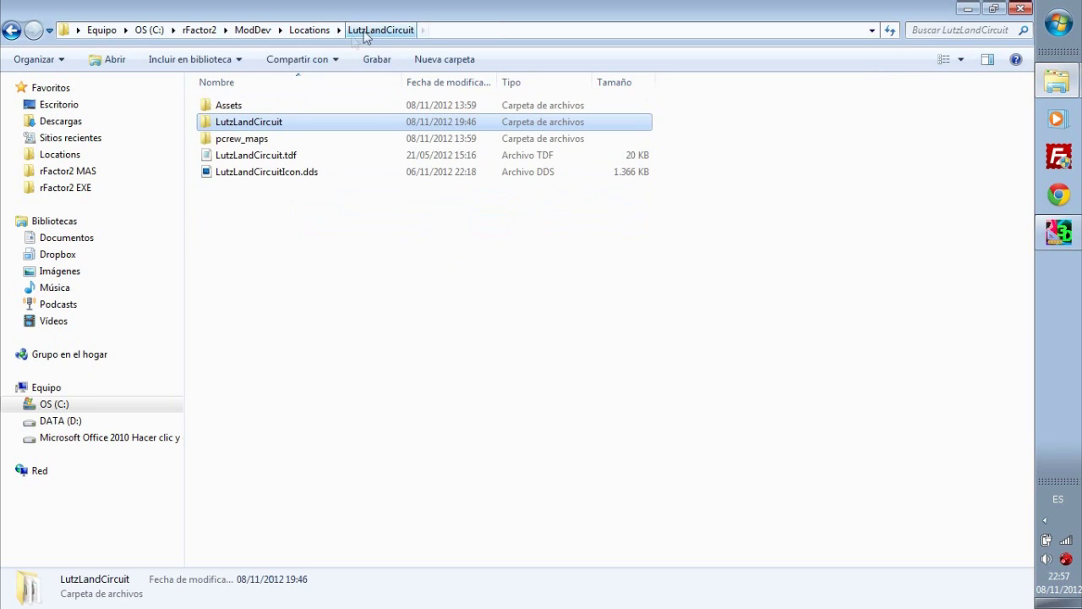
pyautogui.doubleClick(236, 107)
pyautogui.doubleClick(234, 107)
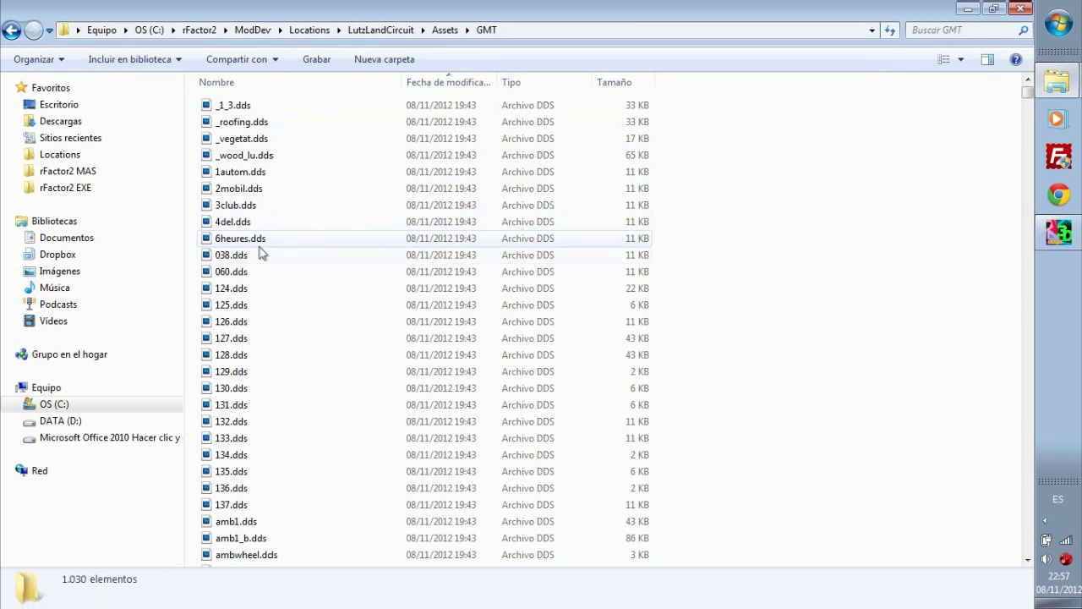
pyautogui.click(250, 157)
pyautogui.write('_1.dds')
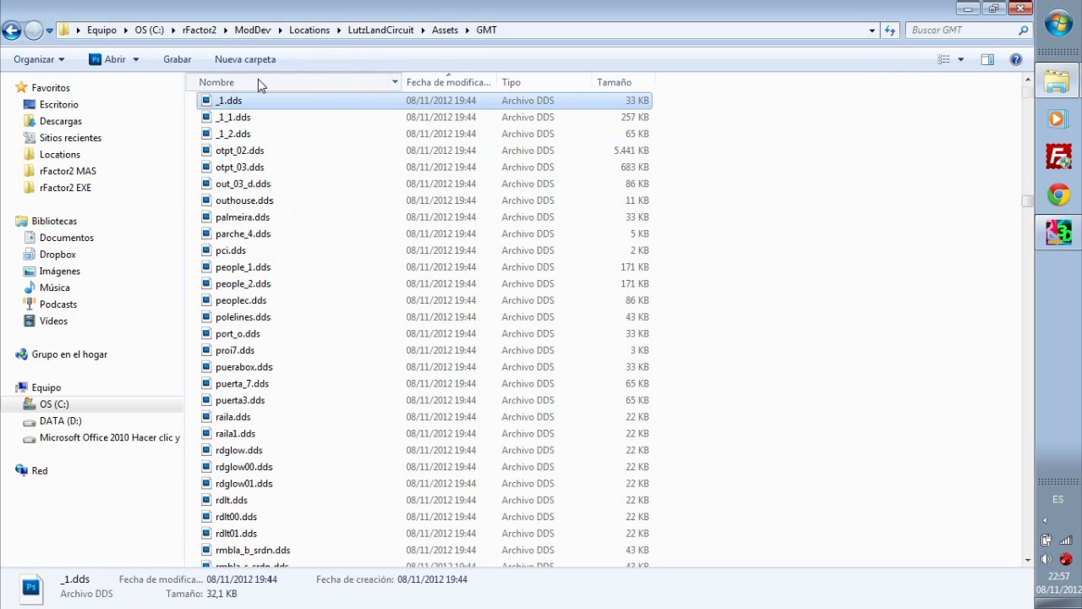
pyautogui.click(257, 79)
pyautogui.click(237, 175)
pyautogui.doubleClick(238, 175)
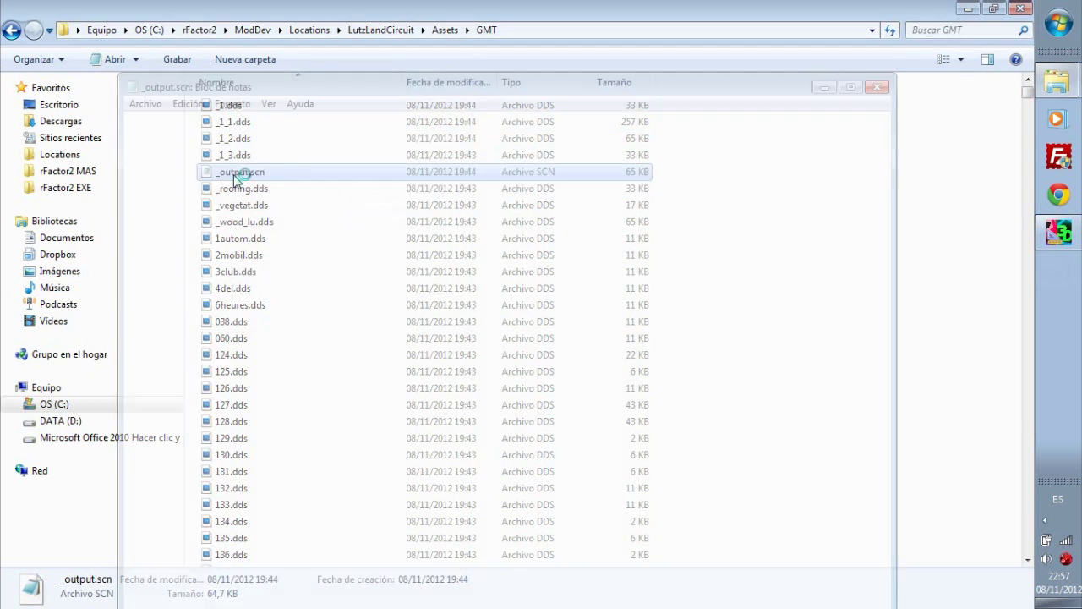
# Step: Replace the whole text of _output.scn with only its track instance blocks up to and including t5_s8
pyautogui.scroll(-20, 890, 254)
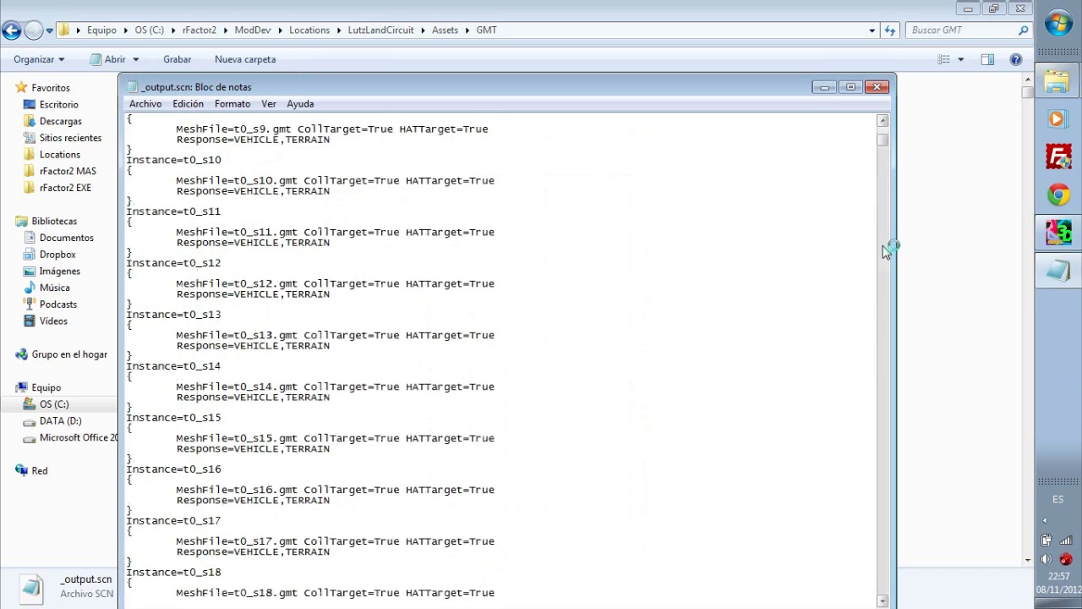
pyautogui.scroll(-20, 888, 277)
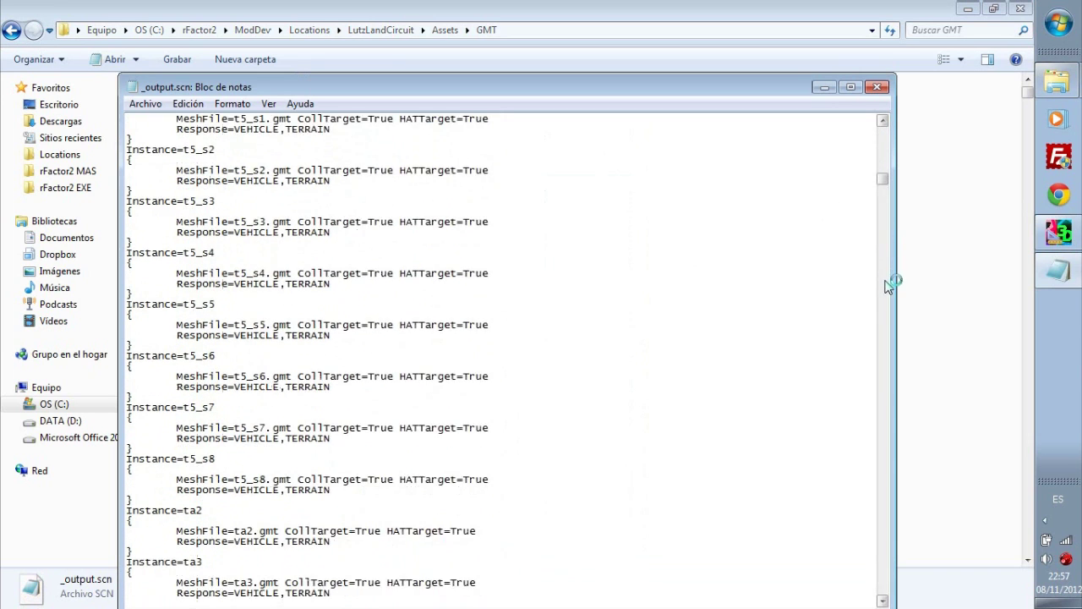
pyautogui.click(257, 345)
pyautogui.scroll(8, 237, 304)
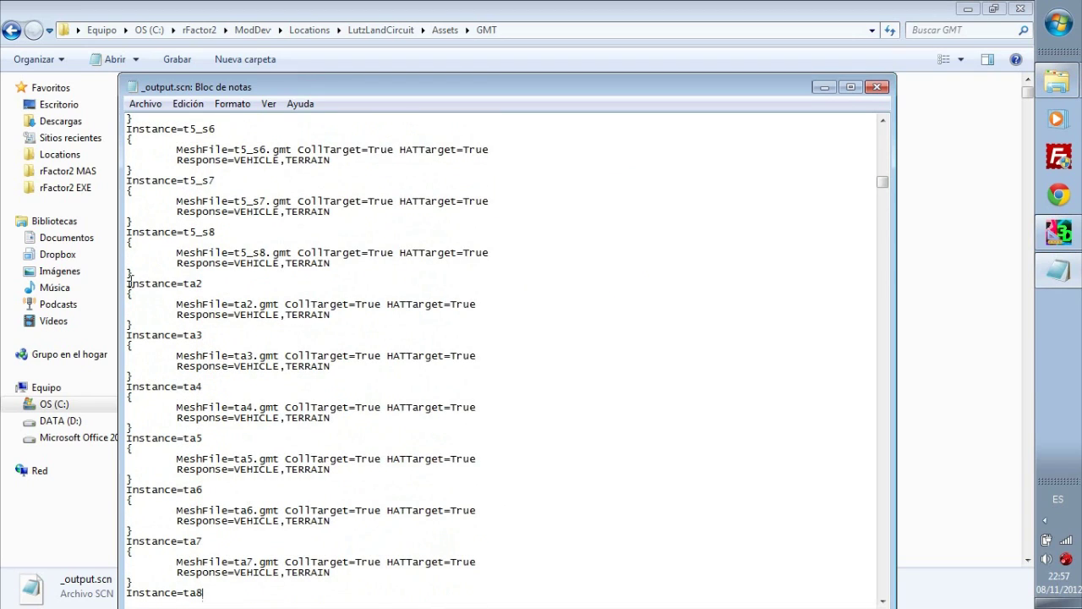
pyautogui.moveTo(883, 182); pyautogui.dragTo(897, 592)
pyautogui.hotkey('ctrl', 'a')
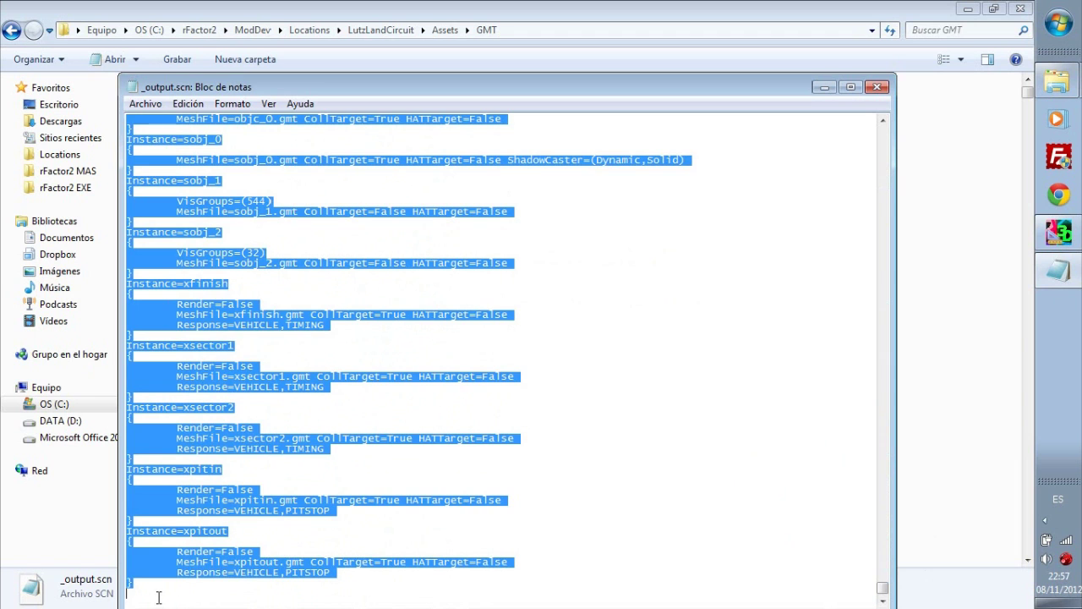
pyautogui.hotkey('ctrl', 'v')
# Step: Save the reduced text as _output_t.scn in the same GMT folder and close the file
pyautogui.click(144, 103)
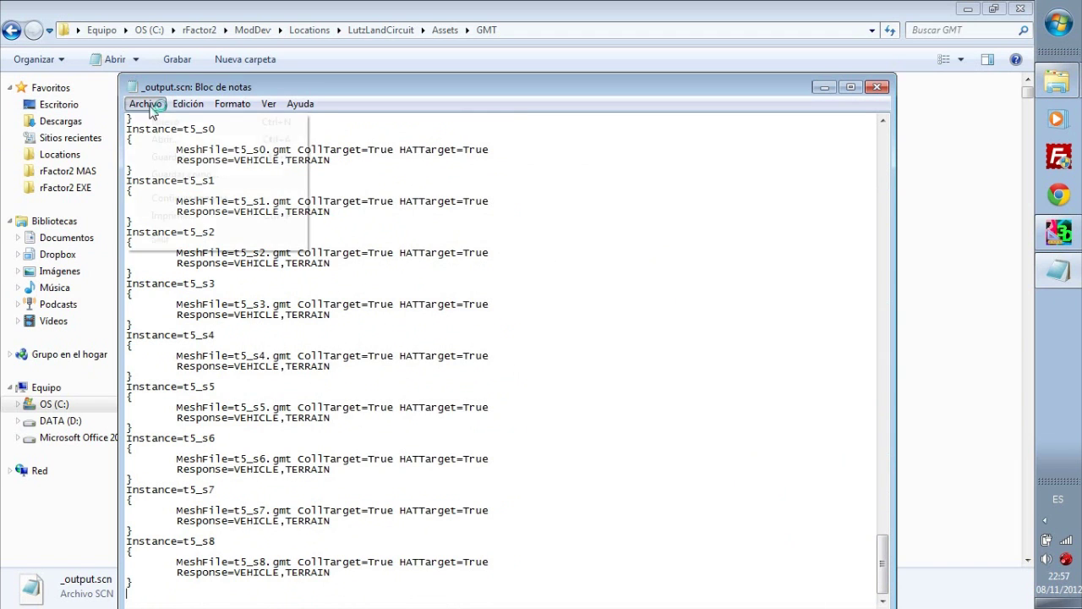
pyautogui.click(181, 175)
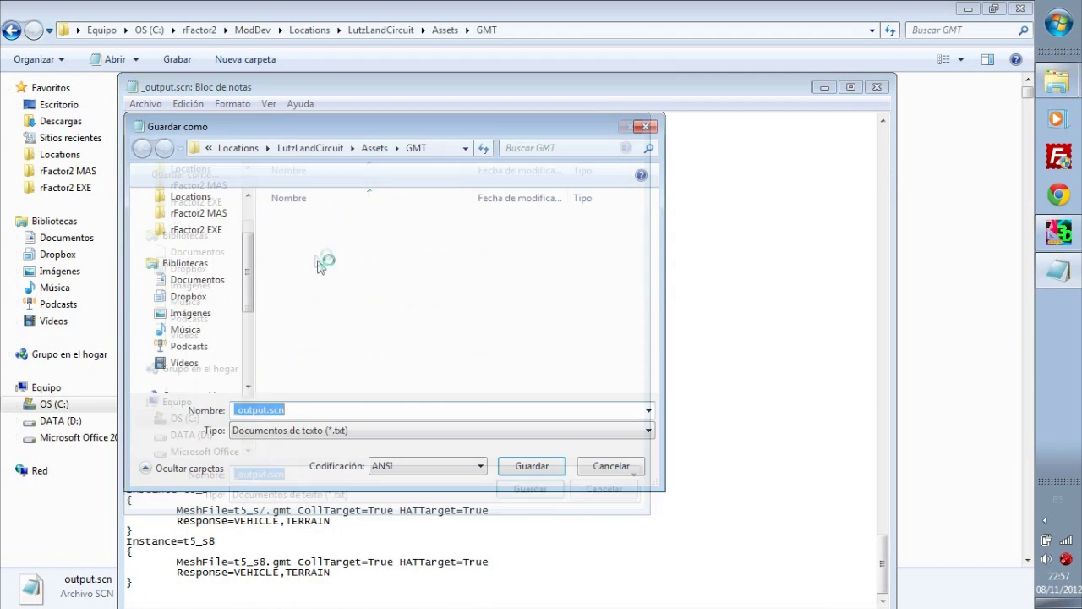
pyautogui.click(270, 409)
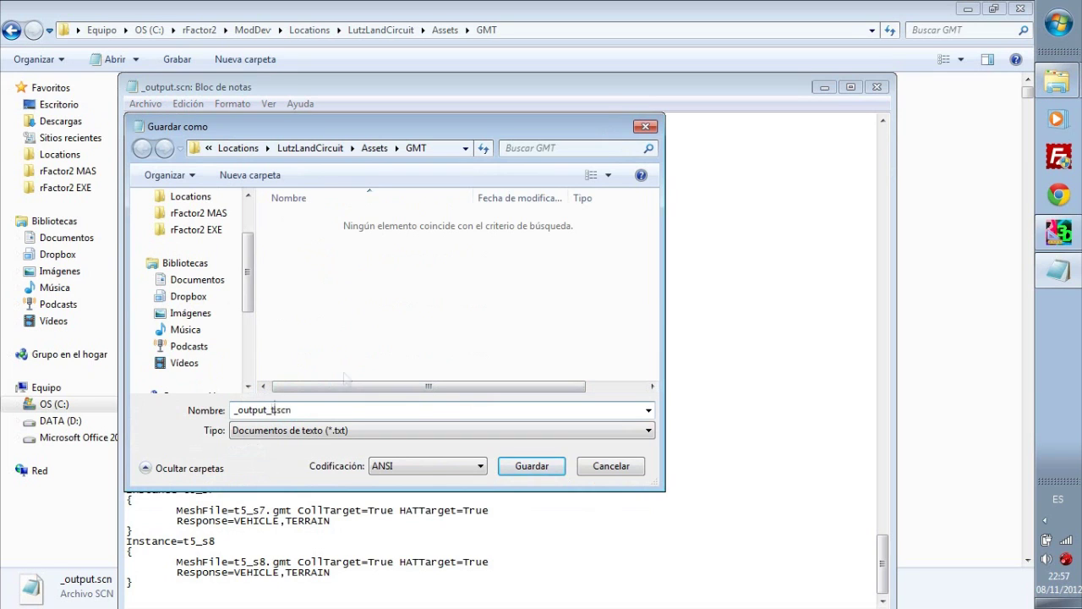
pyautogui.press('Return')
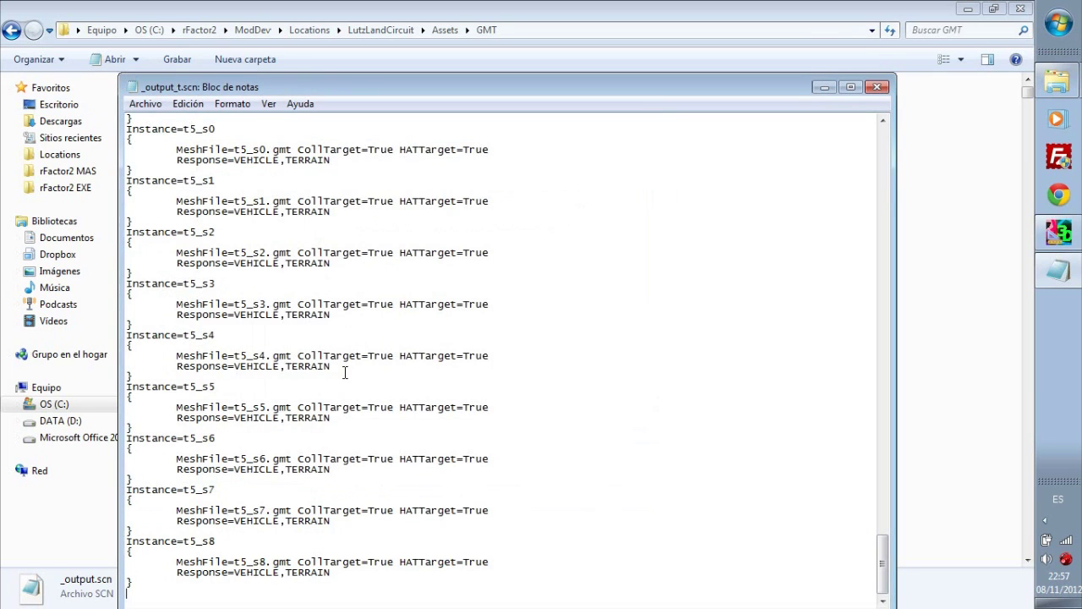
pyautogui.click(877, 86)
# Step: Switch to 3DSimED3 and close the LutzLandCircuit.scn model
pyautogui.click(1070, 239)
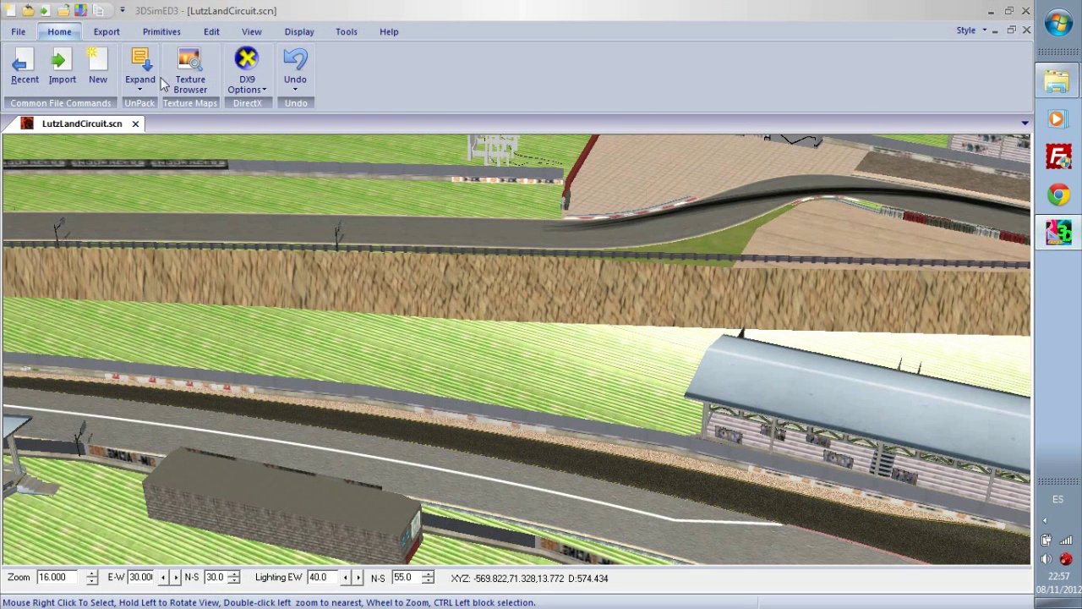
pyautogui.click(134, 124)
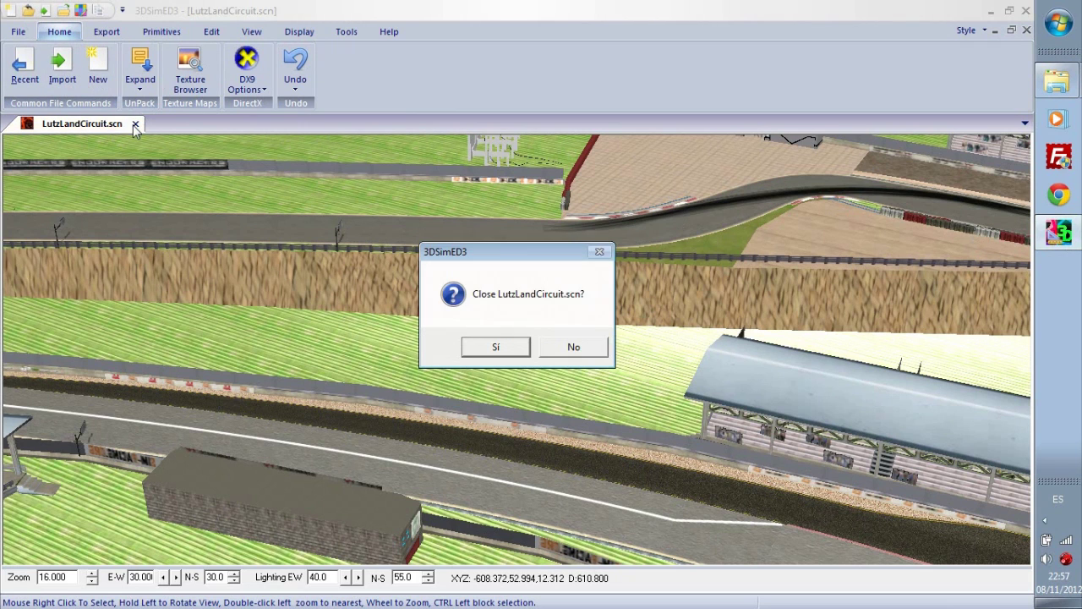
pyautogui.click(490, 348)
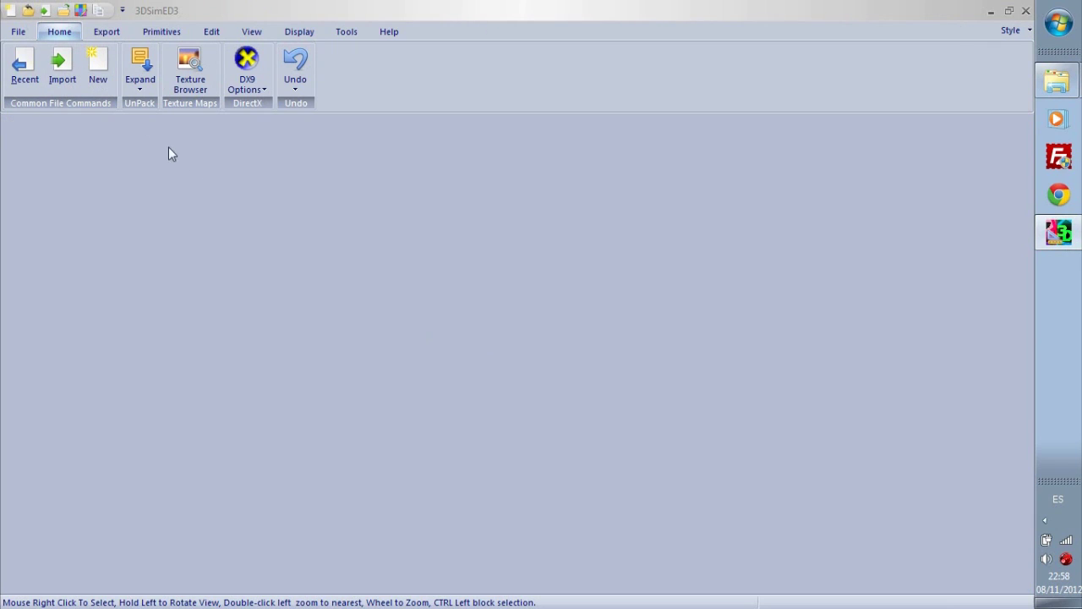
# Step: Import _output_t.scn from the ModDev LutzLandCircuit Assets\GMT folder
pyautogui.click(51, 65)
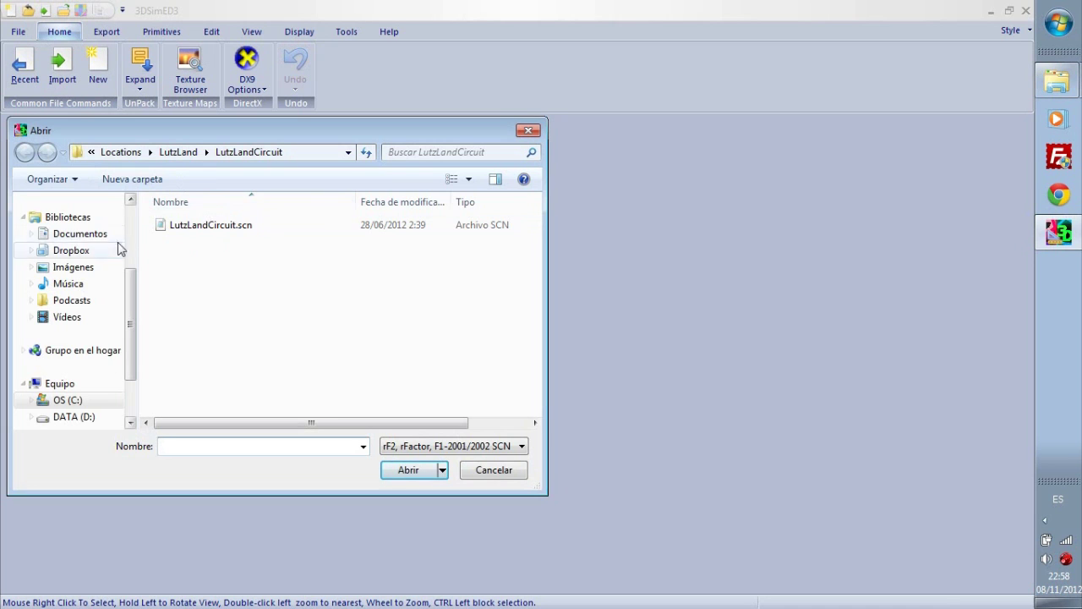
pyautogui.scroll(3, 113, 237)
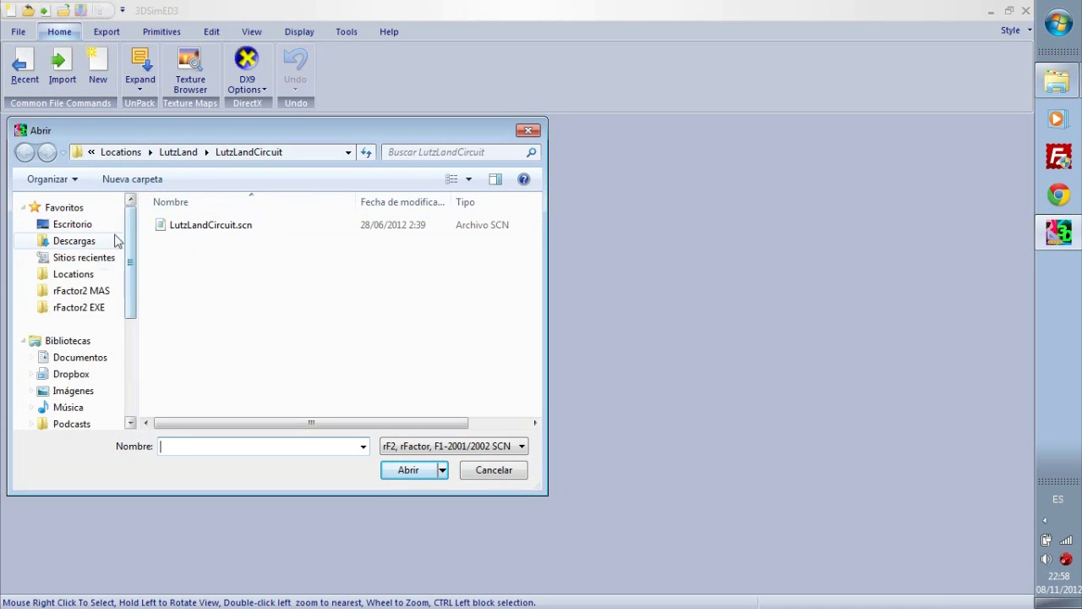
pyautogui.click(78, 277)
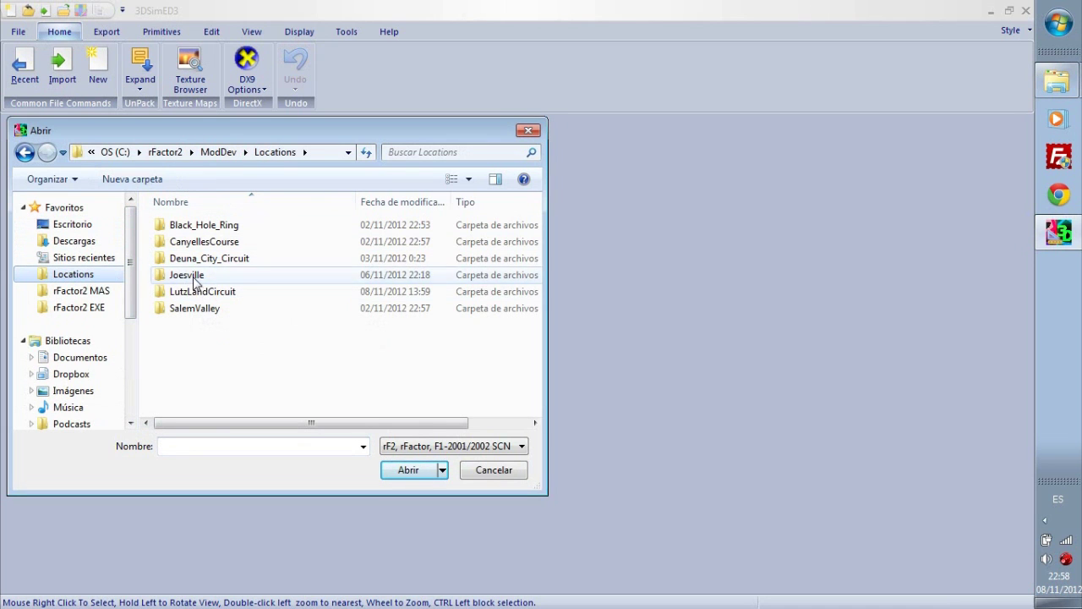
pyautogui.doubleClick(197, 291)
pyautogui.doubleClick(188, 225)
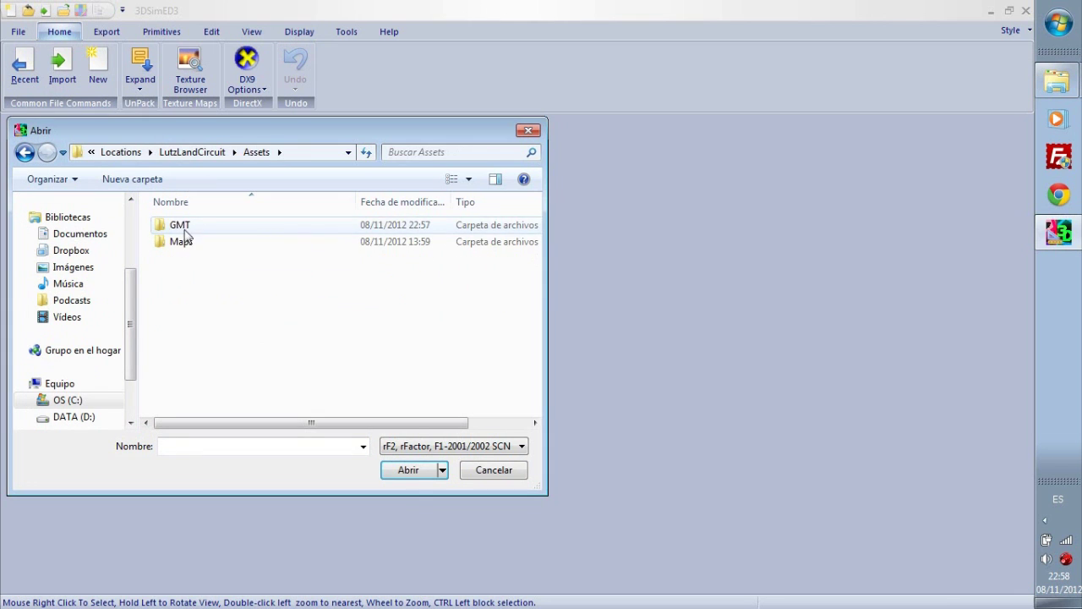
pyautogui.doubleClick(181, 226)
pyautogui.doubleClick(198, 244)
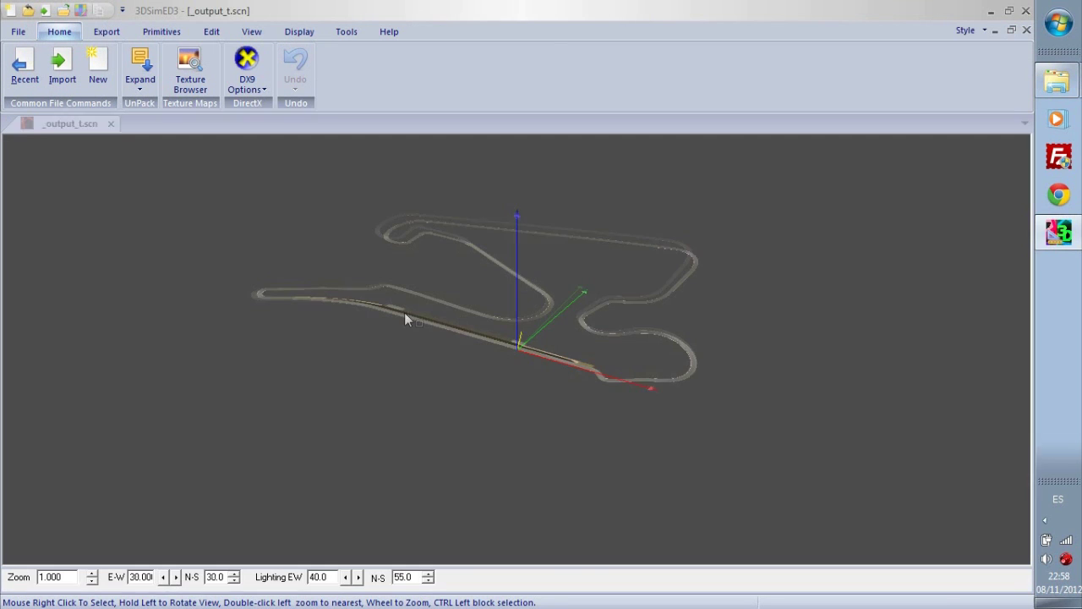
# Step: Open the curved road section's roada2007 material for editing and expand its secondary texture maps
pyautogui.doubleClick(482, 307)
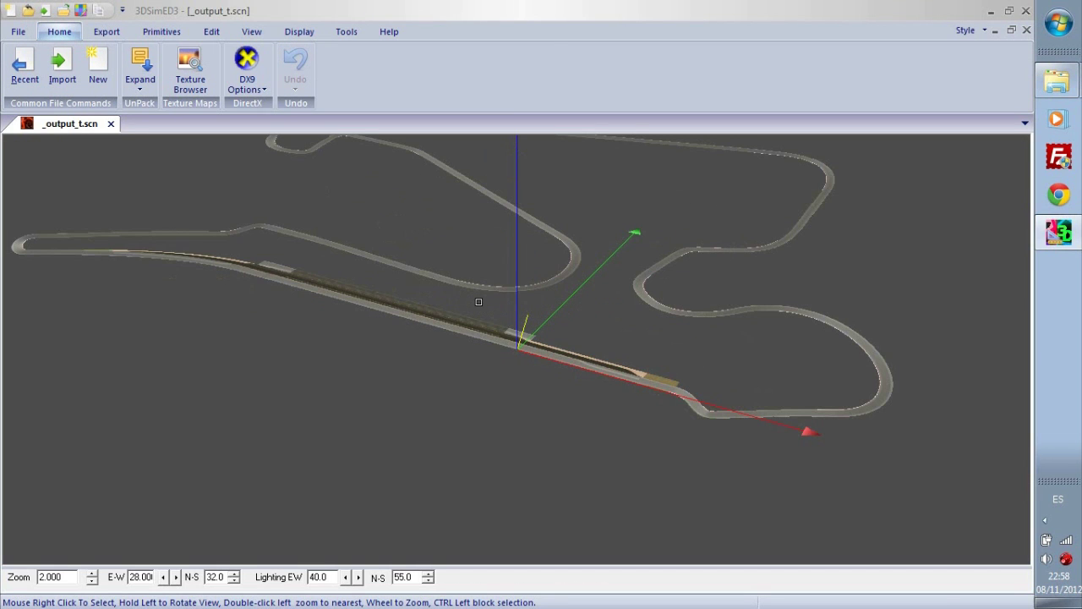
pyautogui.scroll(3, 480, 300)
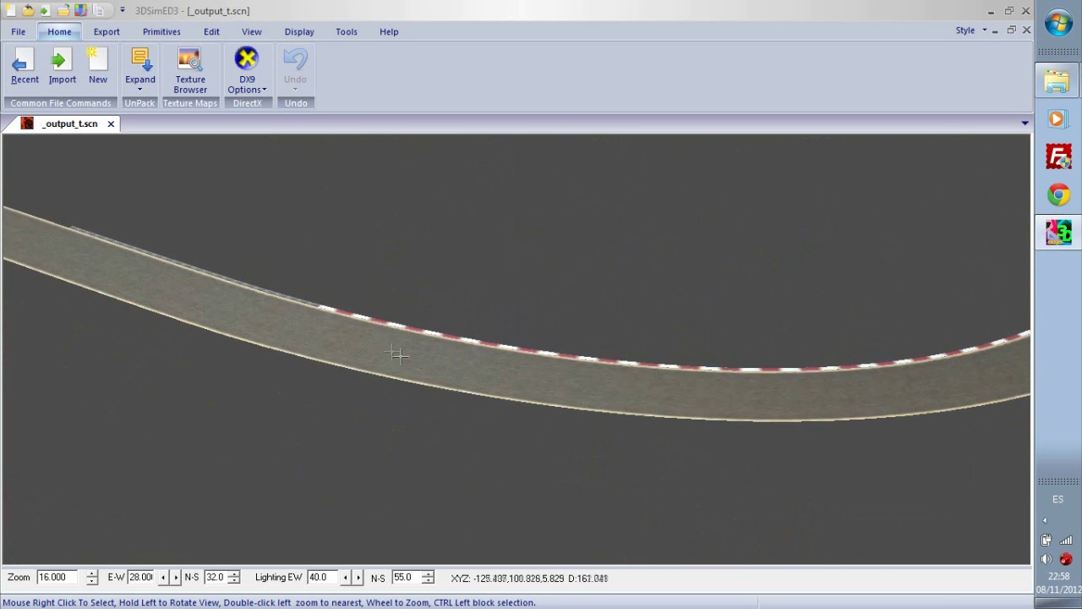
pyautogui.rightClick(401, 378)
pyautogui.click(462, 456)
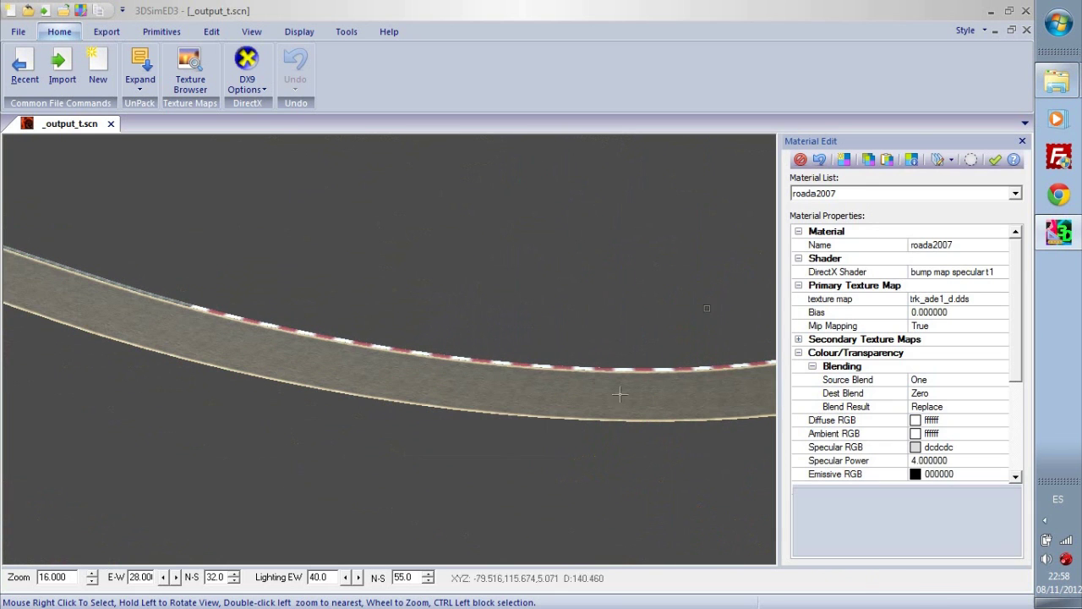
pyautogui.click(798, 339)
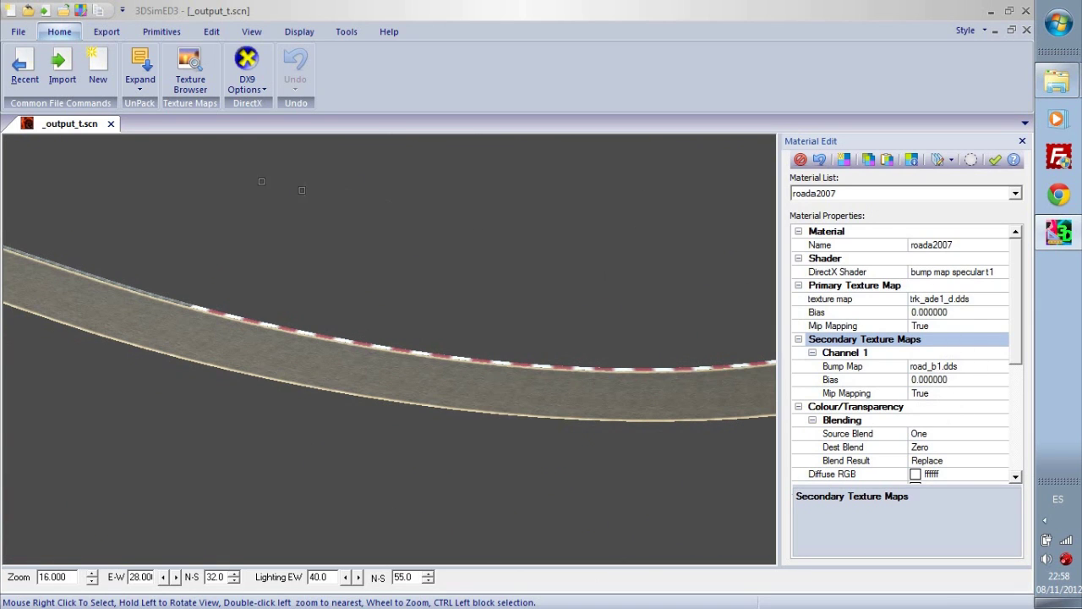
# Step: Import BRIANZA10K.SCN from the brianza folder inside the desktop's DDS rf2 folder
pyautogui.click(62, 68)
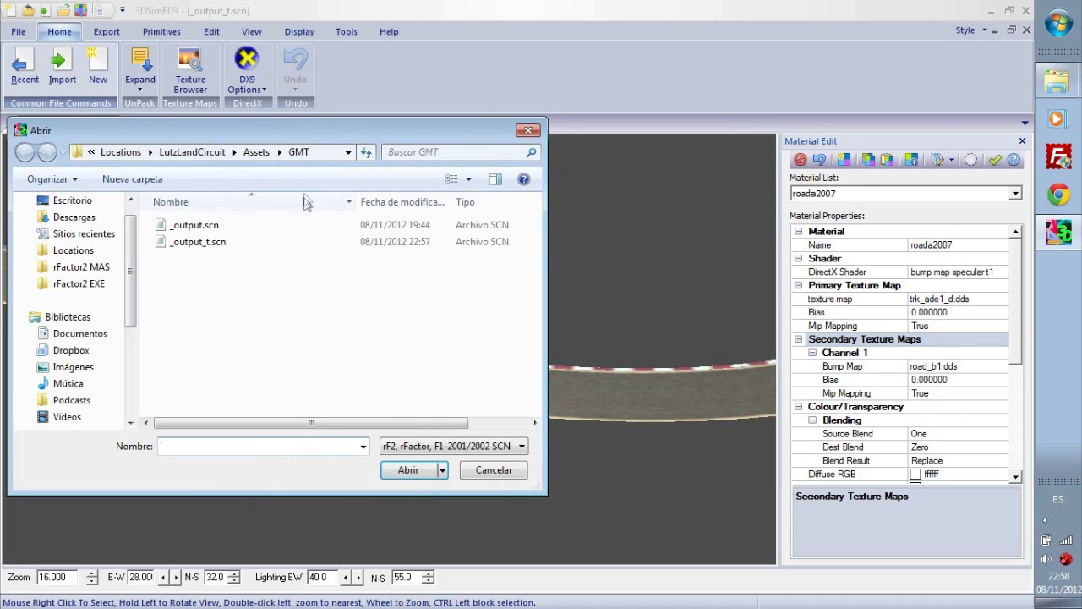
pyautogui.click(74, 200)
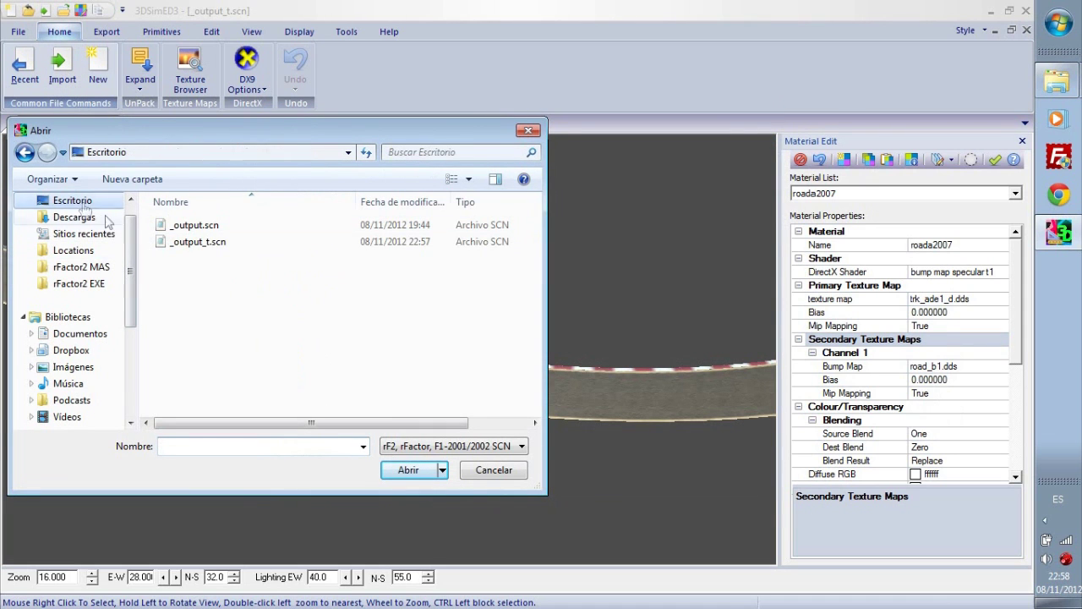
pyautogui.scroll(-3, 226, 277)
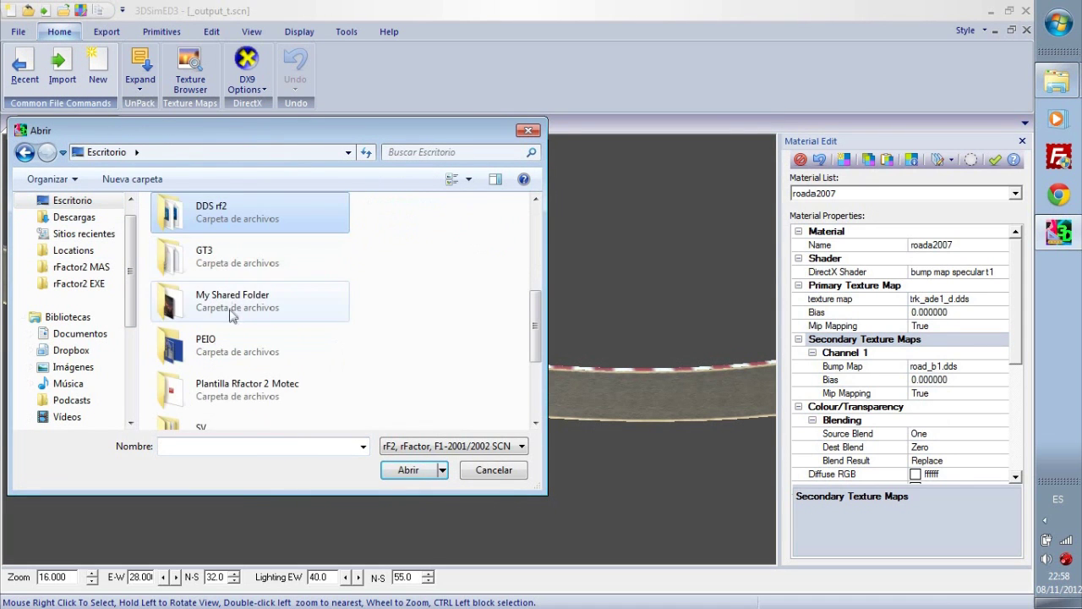
pyautogui.doubleClick(211, 222)
pyautogui.doubleClick(210, 223)
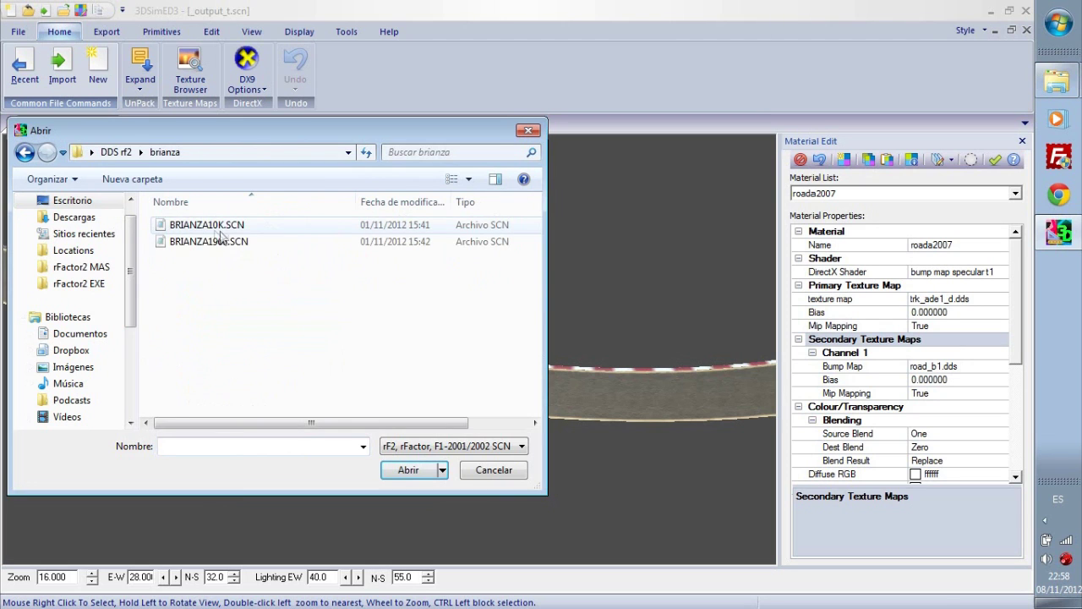
pyautogui.doubleClick(221, 237)
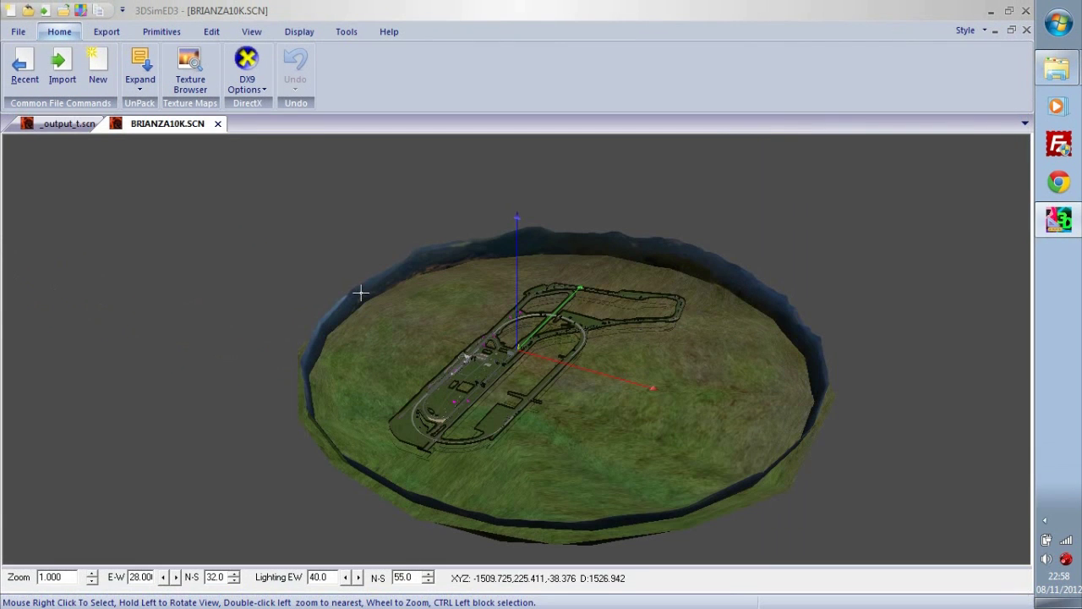
# Step: Open the asphalt road's road_trackmainold_wet material in the Brianza model and examine its shader and secondary texture channels
pyautogui.scroll(9, 503, 332)
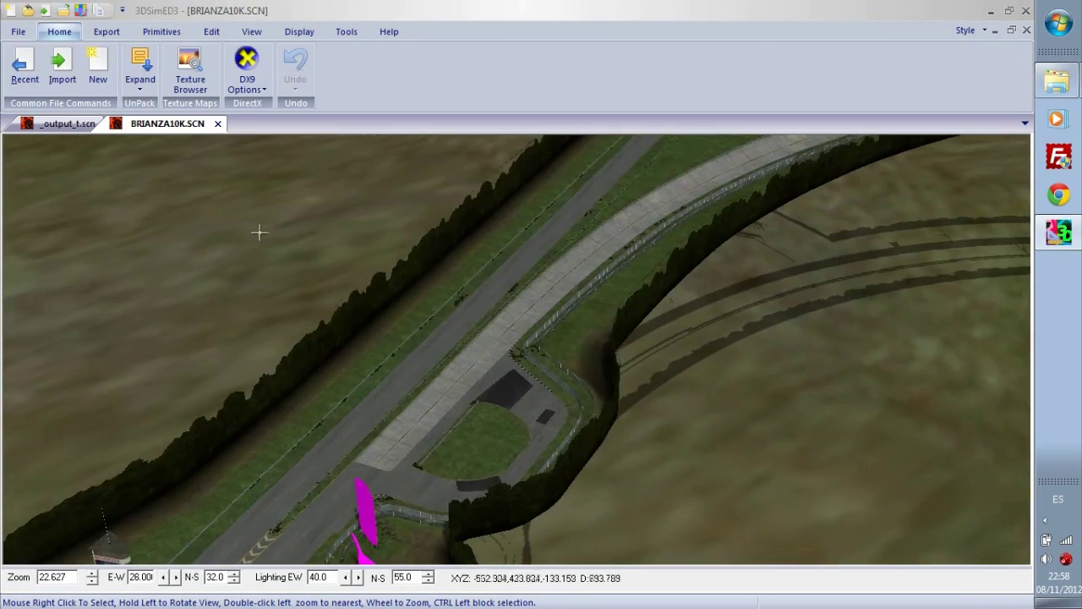
pyautogui.scroll(5, 259, 232)
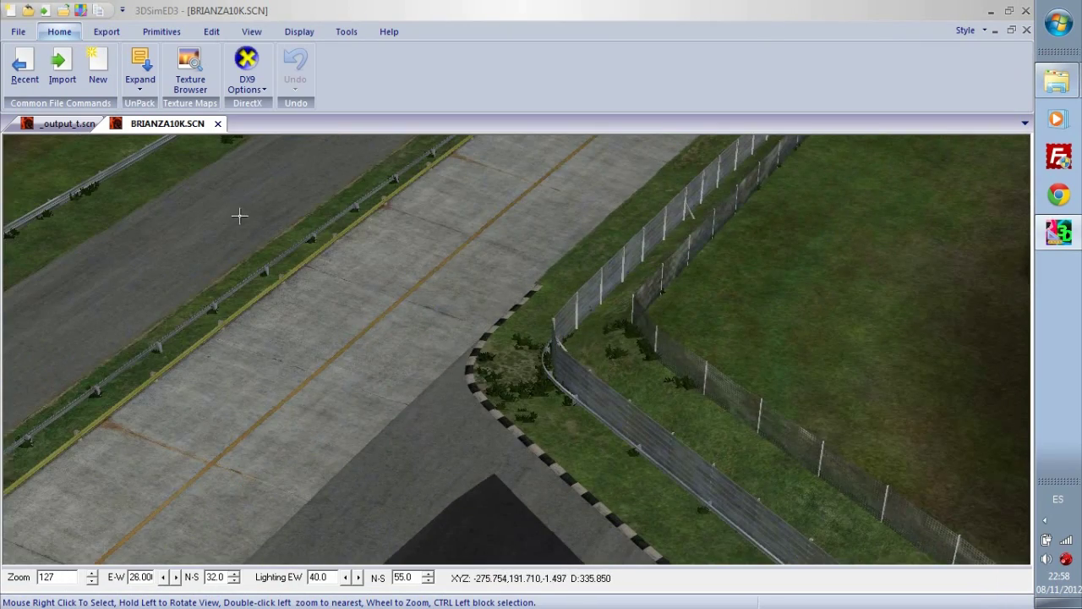
pyautogui.rightClick(240, 243)
pyautogui.moveTo(328, 321)
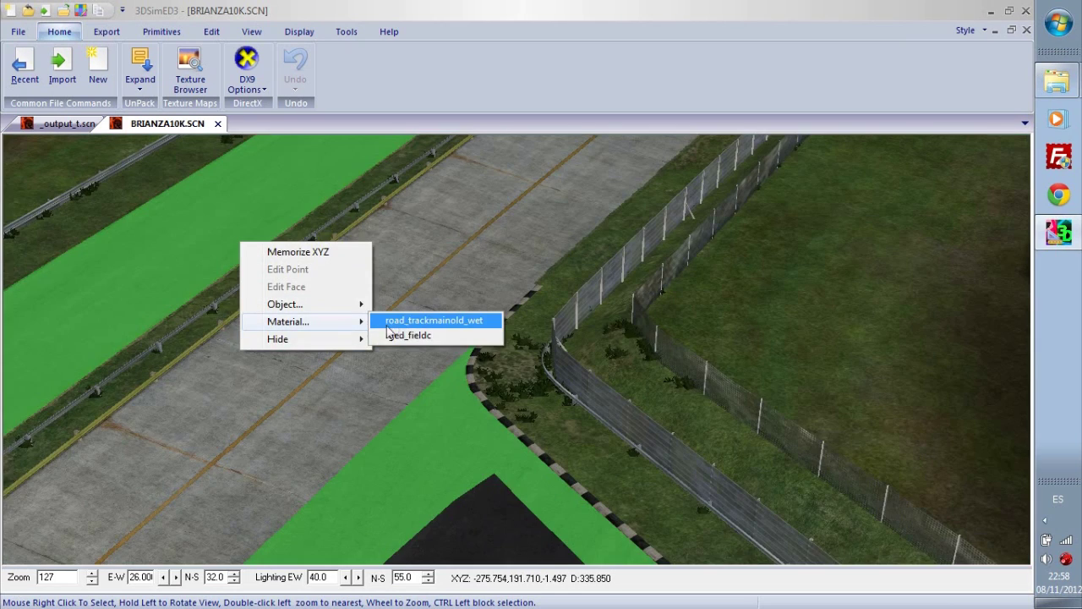
pyautogui.click(415, 323)
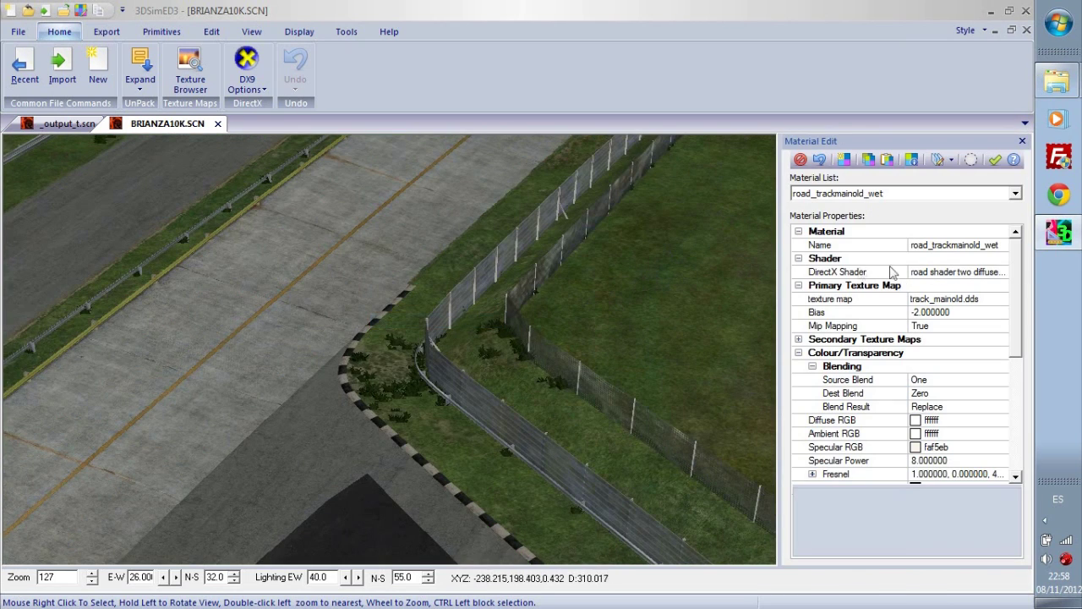
pyautogui.click(798, 339)
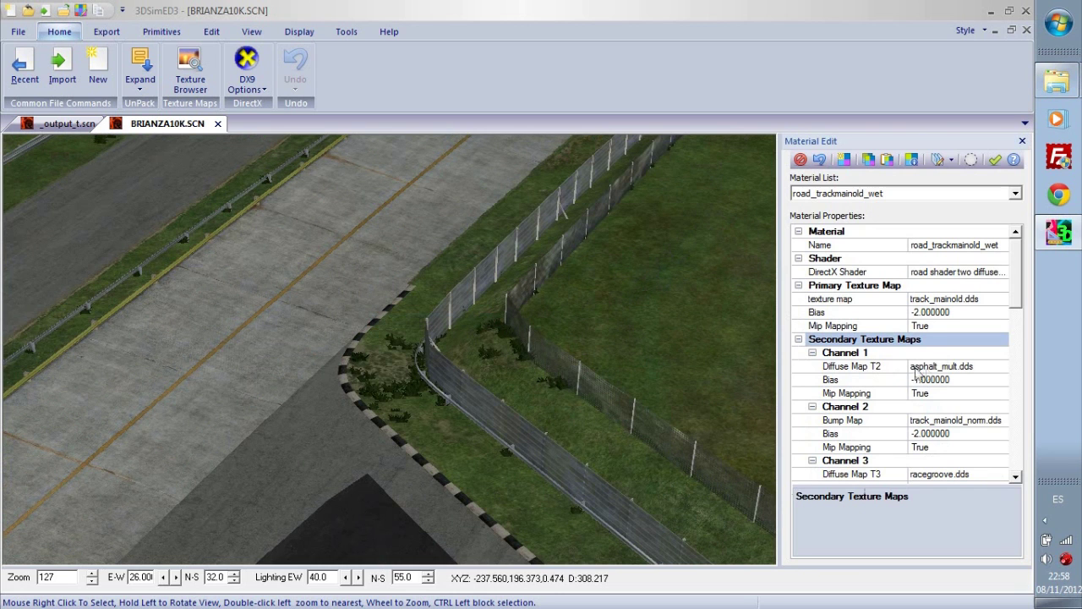
pyautogui.scroll(-3, 1019, 294)
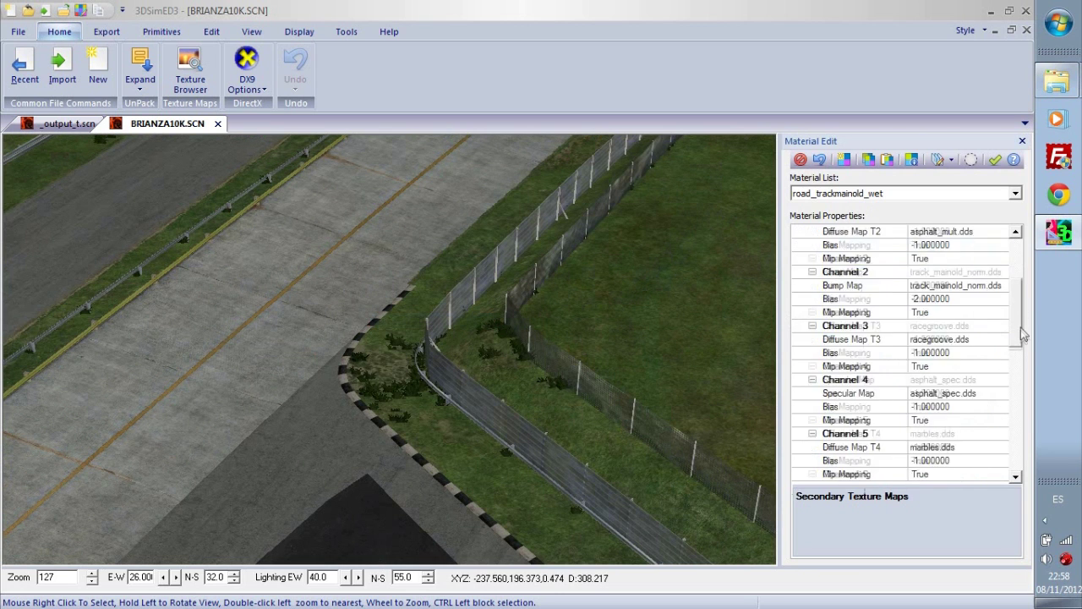
pyautogui.scroll(3, 1018, 294)
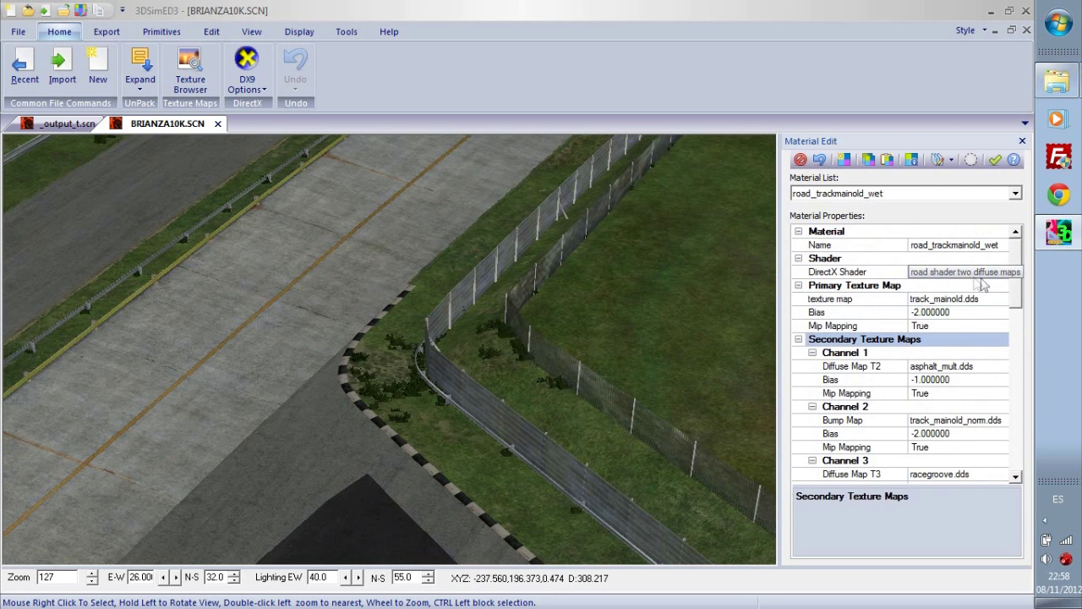
# Step: Copy the road_trackmainold_wet material settings, paste them onto roada2007 in _output_t.scn and expand its secondary texture maps
pyautogui.click(869, 161)
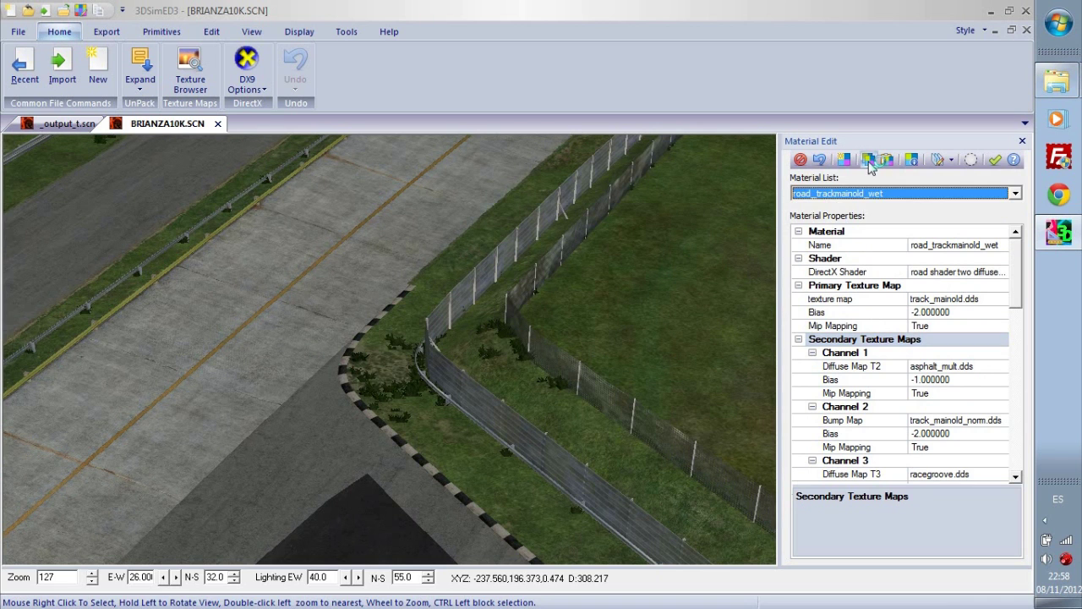
pyautogui.click(66, 123)
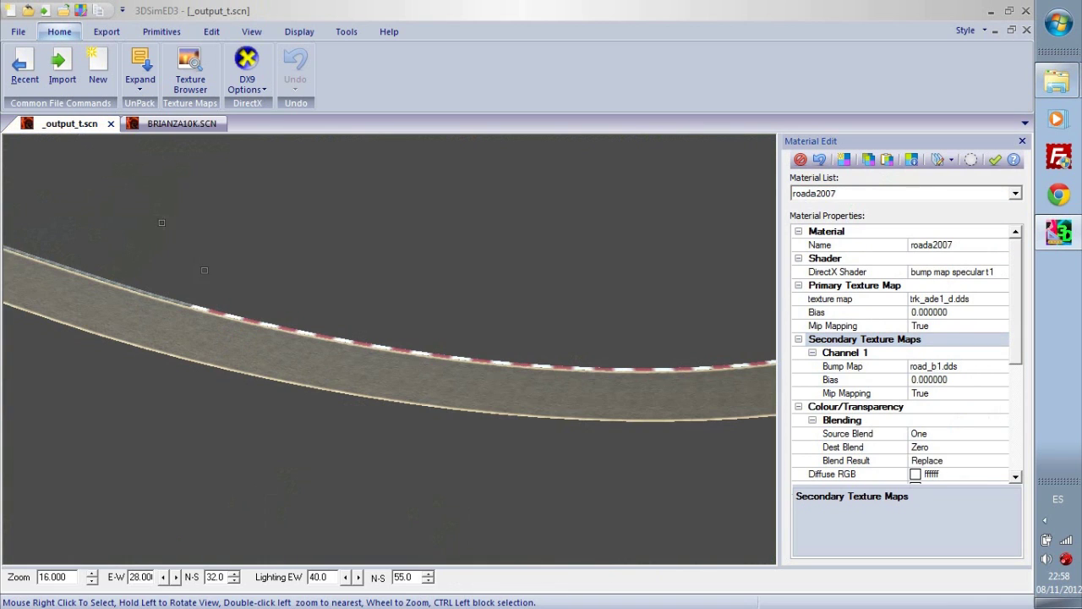
pyautogui.click(887, 161)
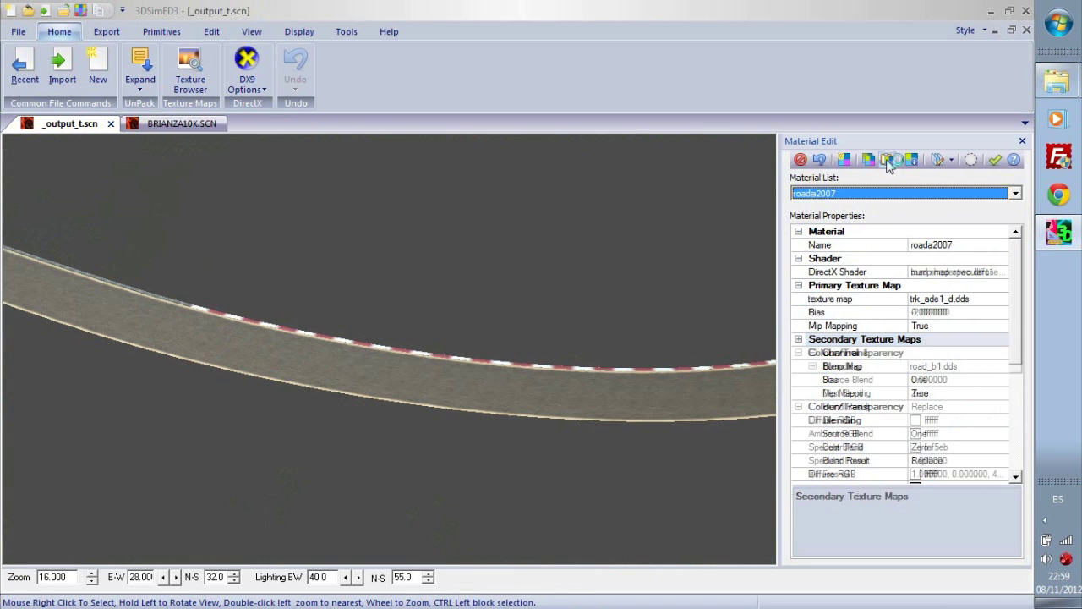
pyautogui.click(798, 339)
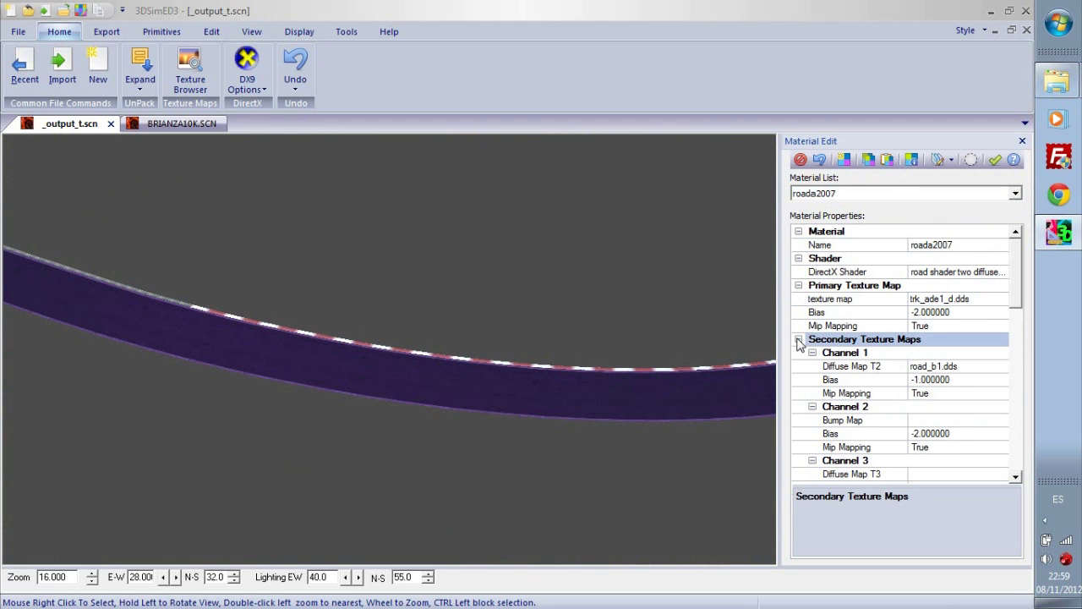
# Step: Close the BRIANZA10K.SCN model and review the secondary texture channels of roada2007
pyautogui.click(215, 128)
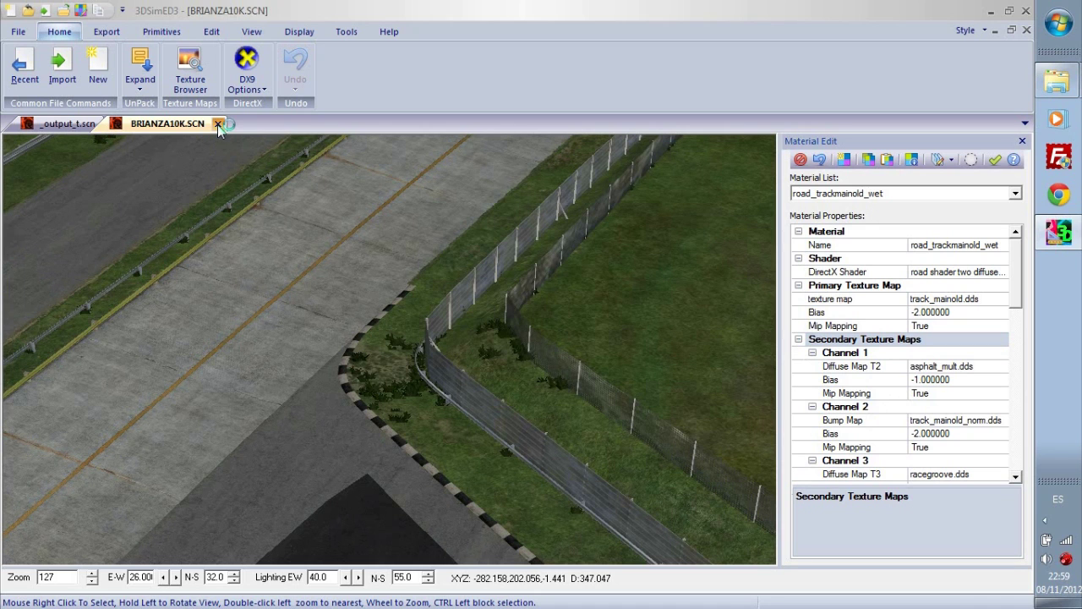
pyautogui.click(217, 124)
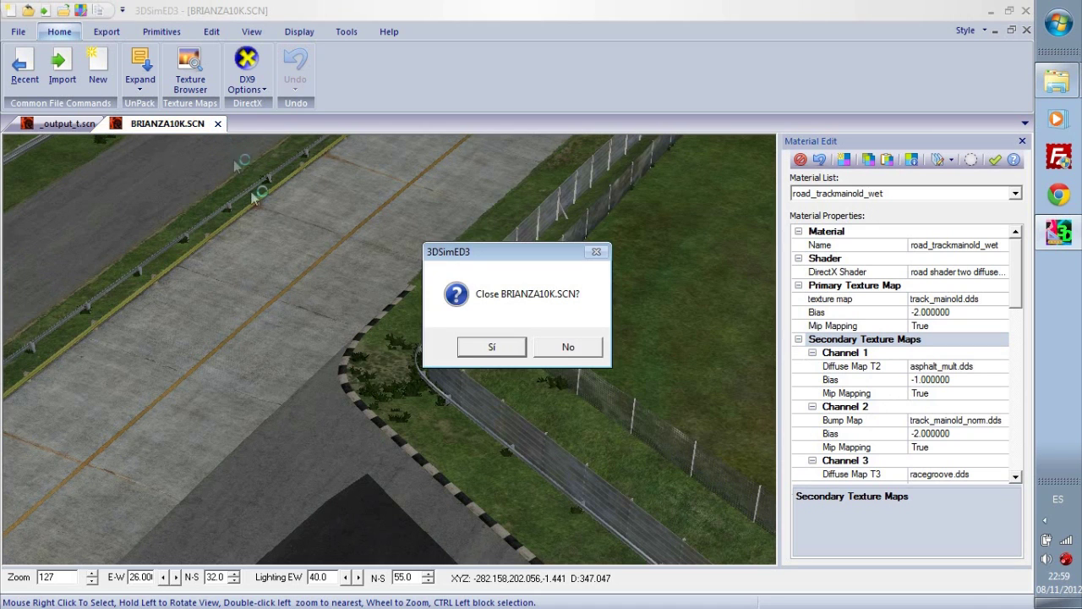
pyautogui.click(495, 348)
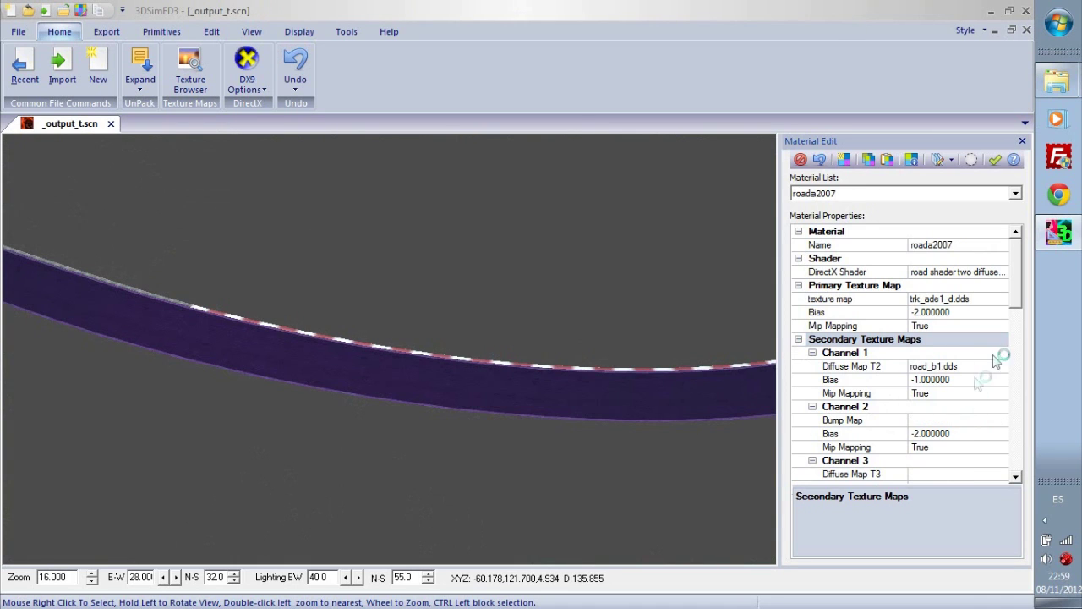
pyautogui.moveTo(1018, 294); pyautogui.dragTo(1019, 320)
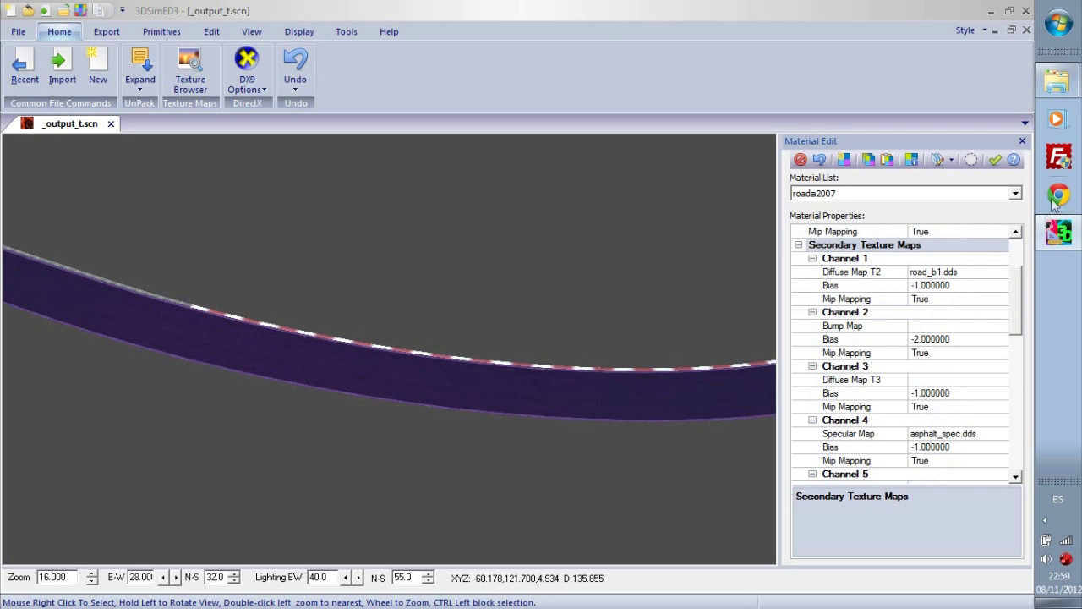
# Step: Switch to the DDS rf2 folder in Explorer and copy ASPHALT_MULT.DDS, ASPHALT_SPEC.DDS, MARBLES.DDS and RACEGROOVE.DDS
pyautogui.moveTo(1059, 89)
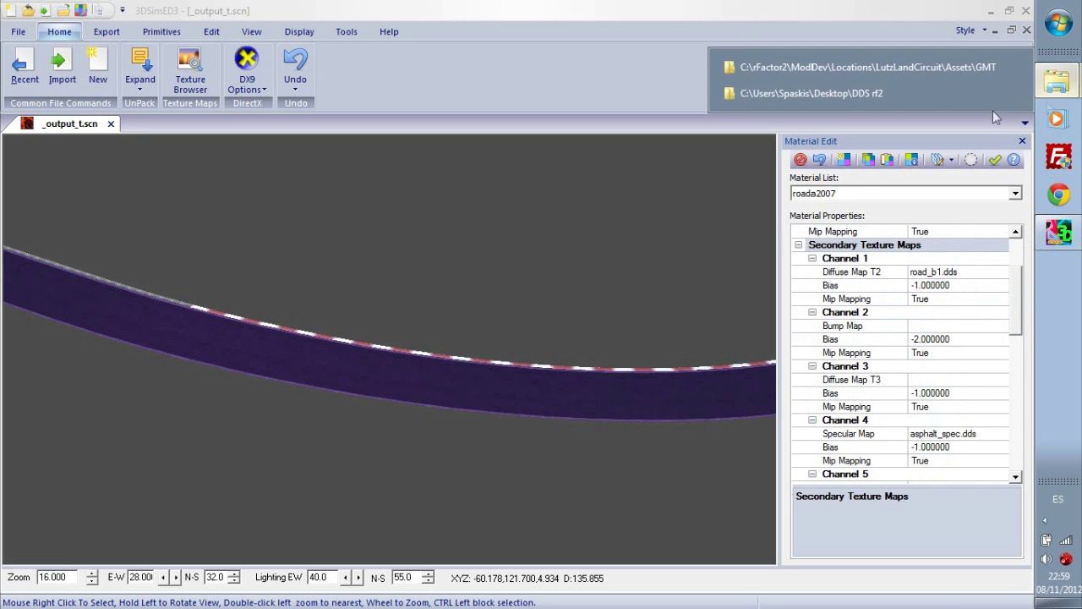
pyautogui.click(846, 95)
pyautogui.moveTo(273, 293); pyautogui.dragTo(269, 240)
pyautogui.keyDown('ctrl'); pyautogui.click(247, 190); pyautogui.keyUp('ctrl')
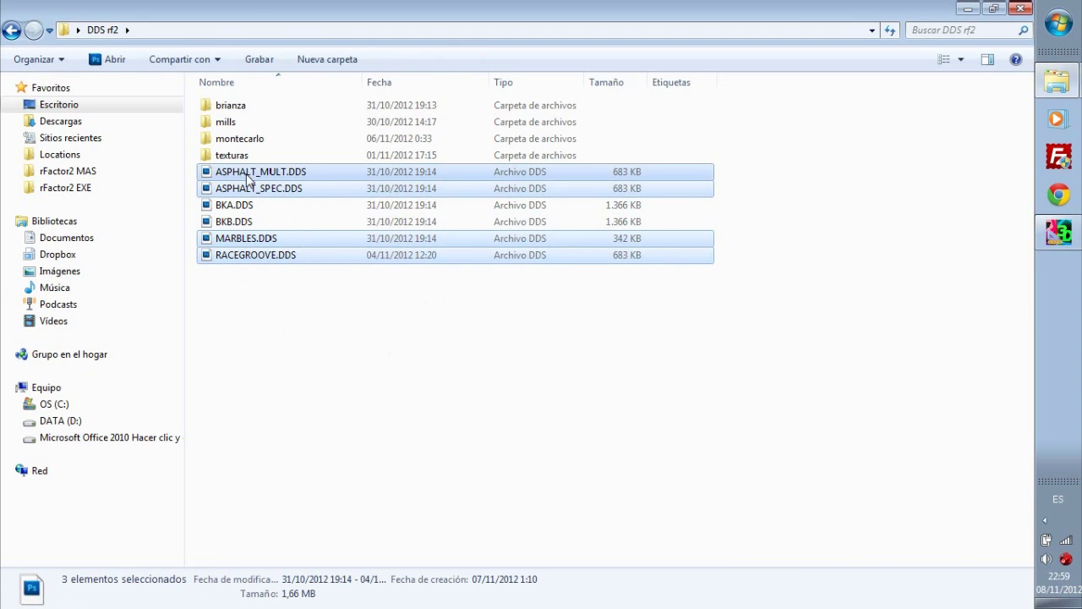
pyautogui.rightClick(246, 172)
pyautogui.click(300, 423)
# Step: Paste the copied DDS textures into the LutzLandCircuit Assets\GMT folder
pyautogui.moveTo(1053, 100)
pyautogui.click(914, 71)
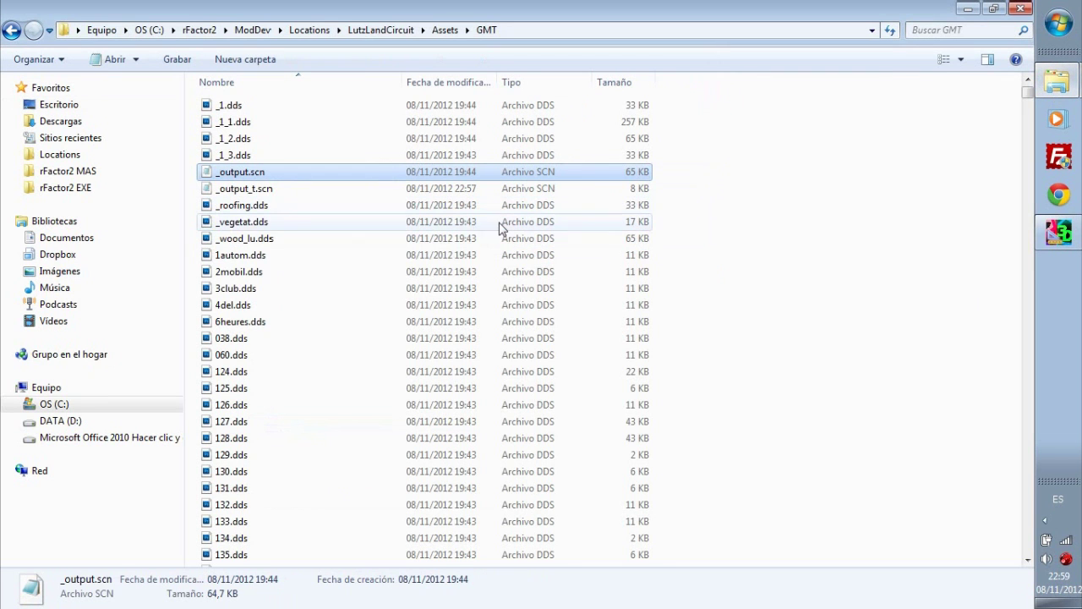
pyautogui.rightClick(798, 255)
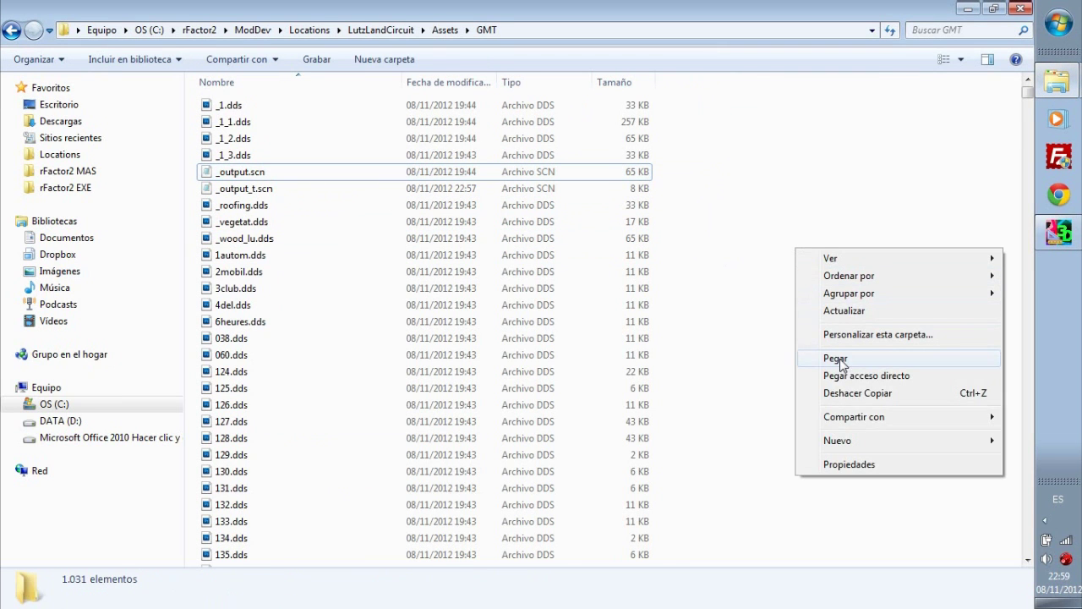
pyautogui.click(835, 358)
pyautogui.click(971, 295)
# Step: Switch to 3DSimED3 and set roada2007's Channel 1 Diffuse Map T2 texture to ASPHALT_MULT.DDS
pyautogui.hotkey('alt', 'Tab')
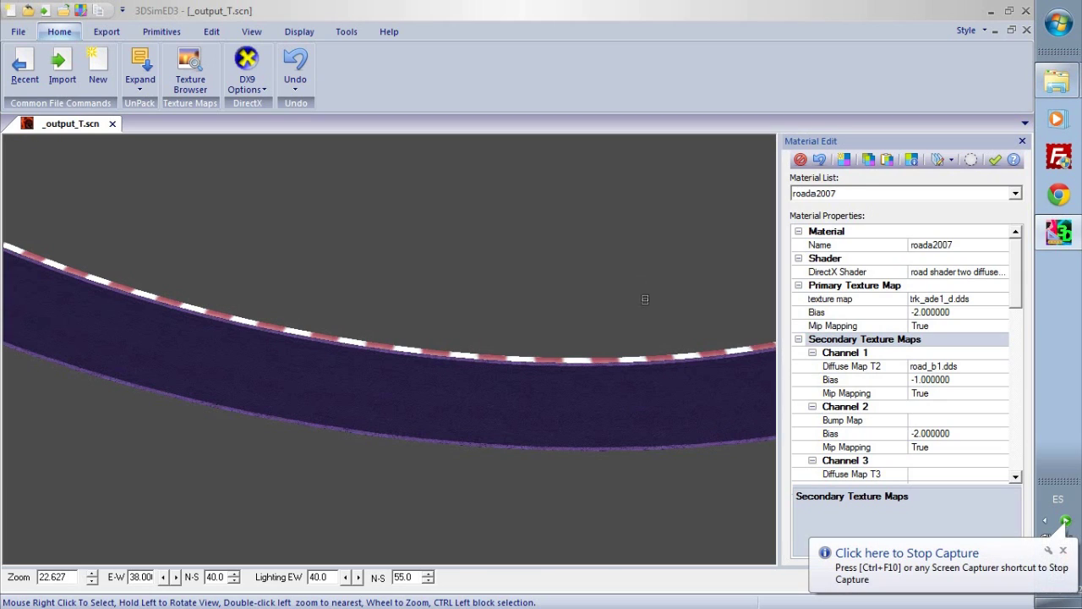
pyautogui.click(955, 366)
pyautogui.click(1003, 367)
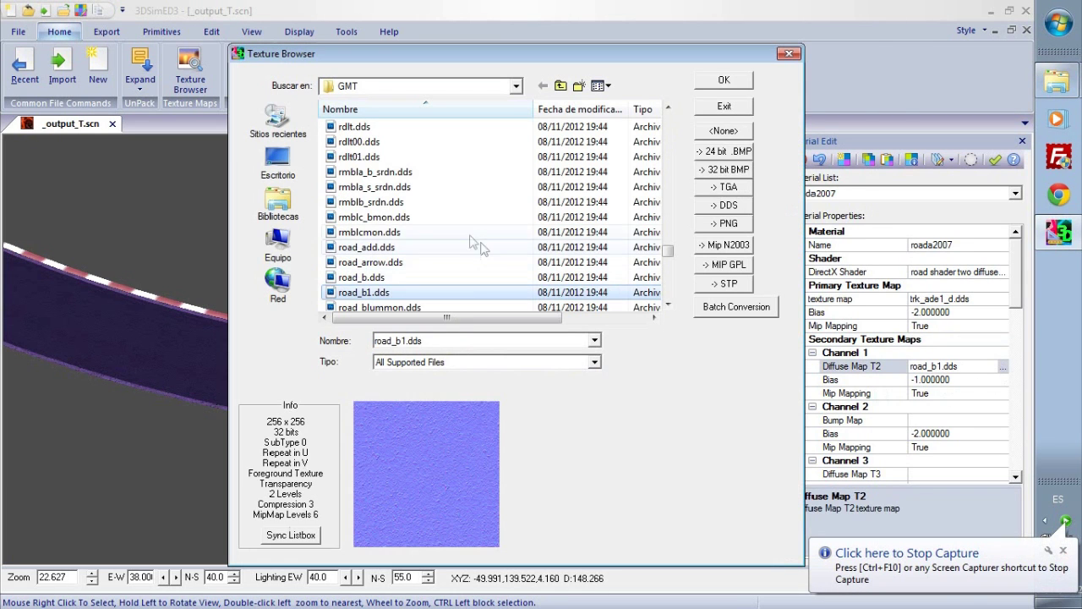
pyautogui.click(420, 232)
pyautogui.click(496, 212)
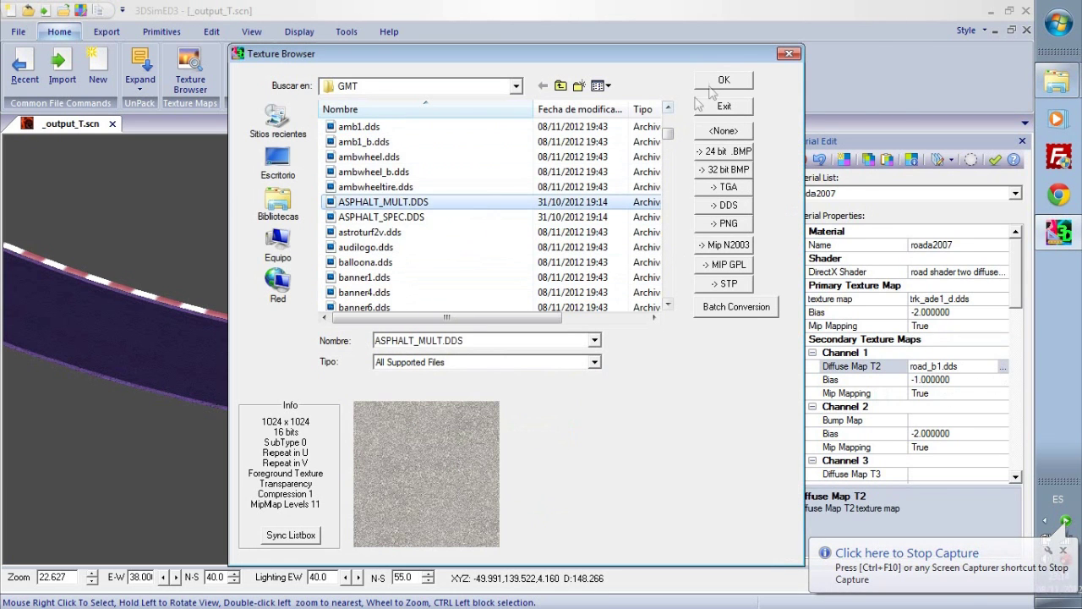
pyautogui.click(723, 82)
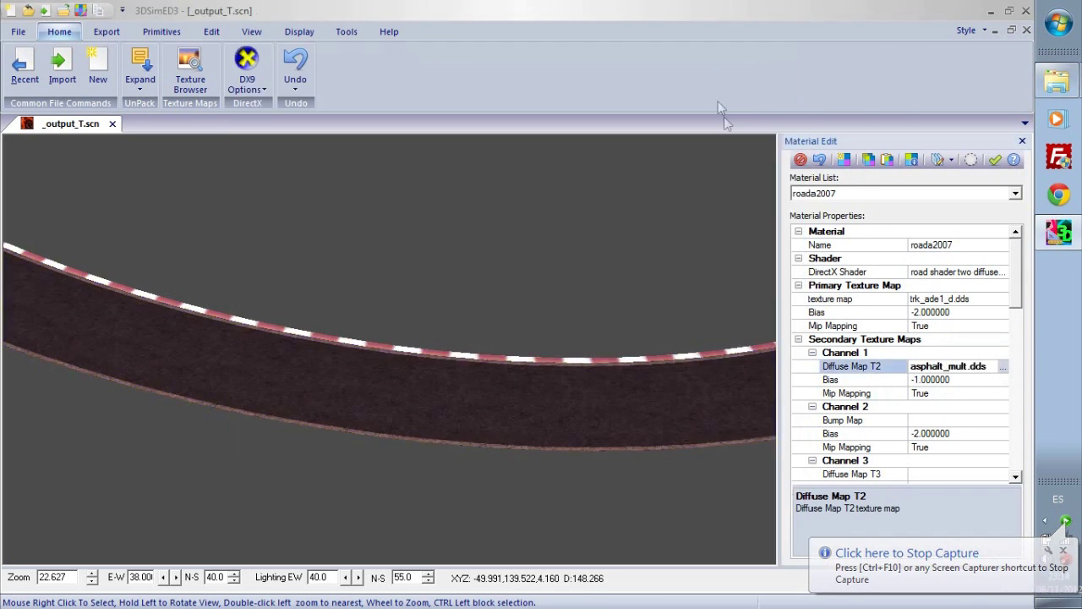
# Step: Set roada2007's Channel 2 Bump Map to road_b1.dds from the GMT folder
pyautogui.click(955, 420)
pyautogui.click(1003, 420)
pyautogui.click(412, 263)
pyautogui.press('r')
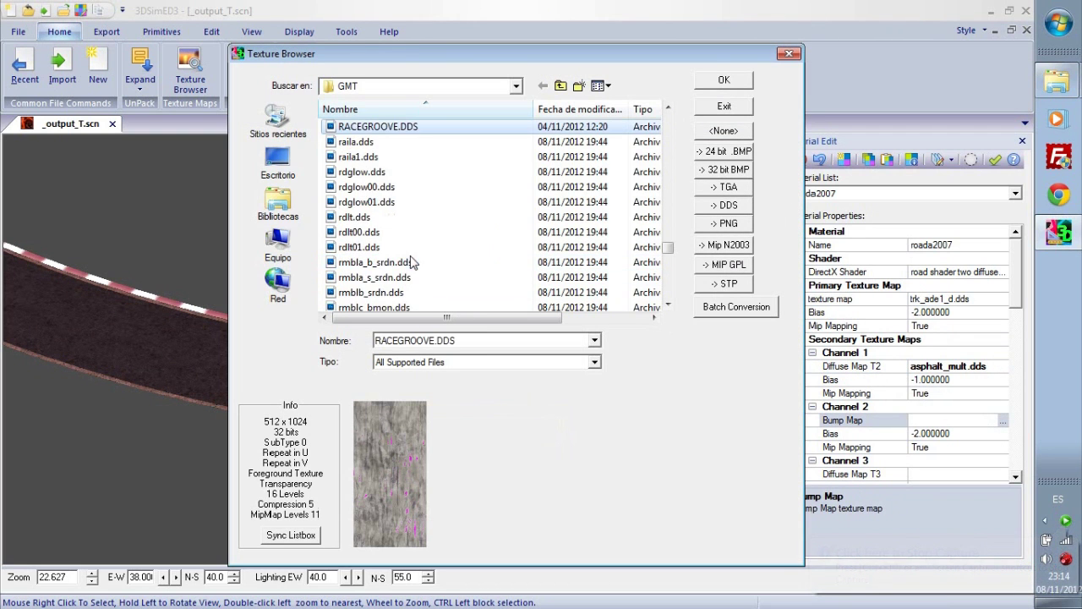
pyautogui.scroll(-3, 398, 245)
pyautogui.click(360, 247)
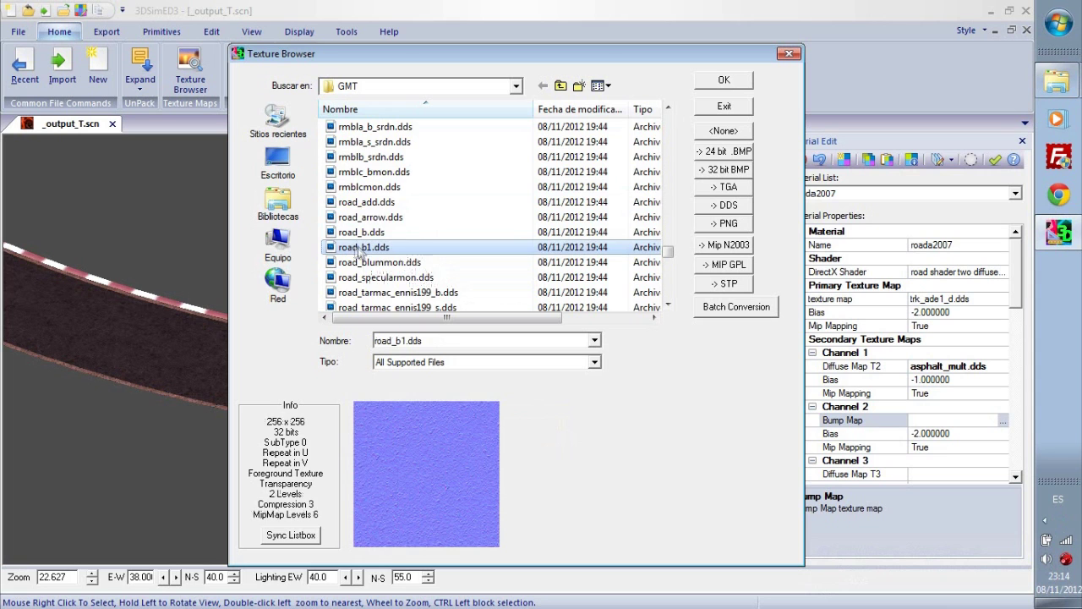
pyautogui.click(363, 232)
pyautogui.click(363, 247)
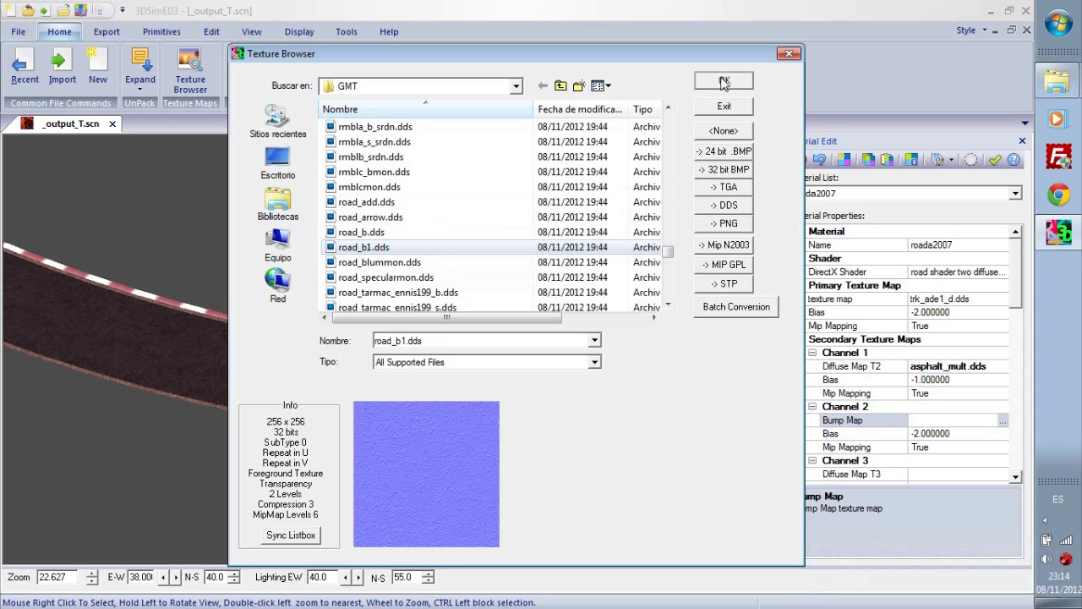
pyautogui.click(725, 82)
# Step: Set roada2007's Channel 3 Diffuse Map T3 to RACEGROOVE.DDS
pyautogui.doubleClick(997, 475)
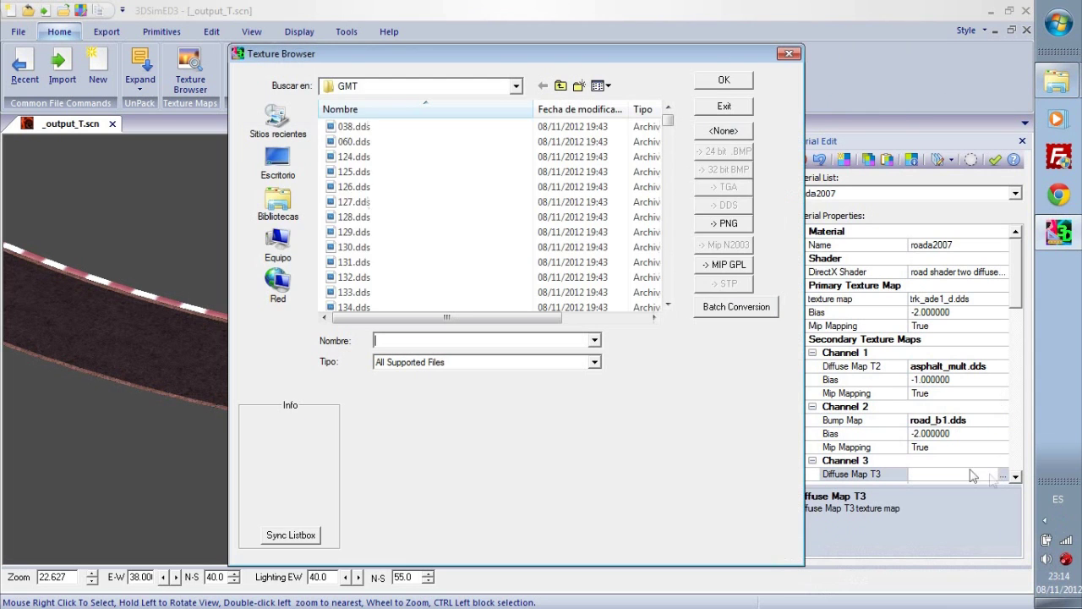
pyautogui.scroll(3, 398, 232)
pyautogui.click(398, 232)
pyautogui.press('r')
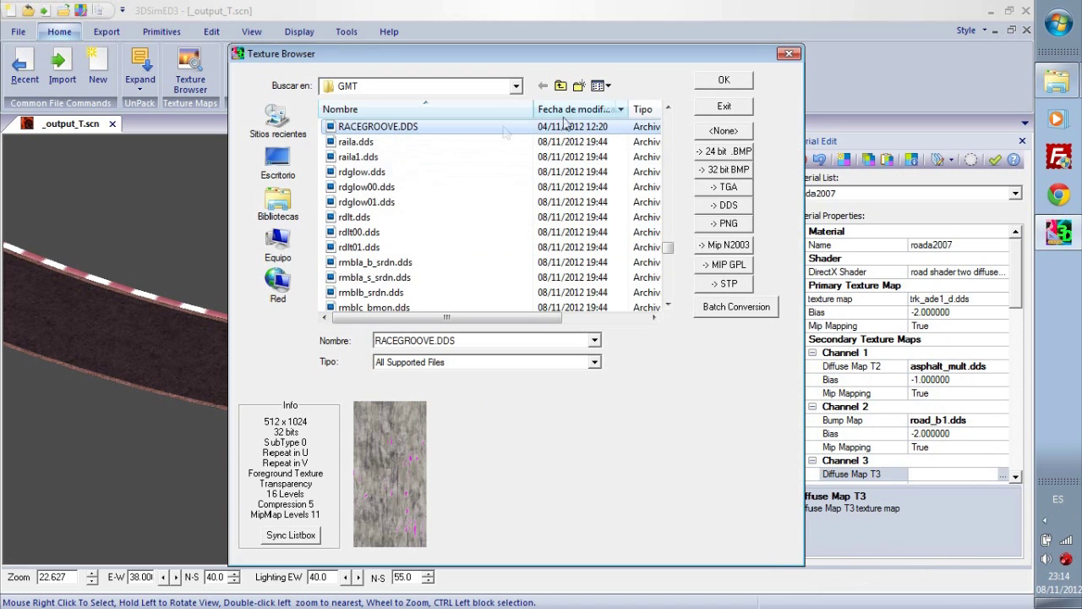
pyautogui.click(724, 79)
pyautogui.moveTo(1020, 291)
pyautogui.mouseDown()
pyautogui.moveTo(1020, 348)
pyautogui.moveTo(1018, 293)
pyautogui.mouseUp()
# Step: Paste the copied road shader settings onto material roada2008 and expand its secondary texture maps
pyautogui.click(1016, 195)
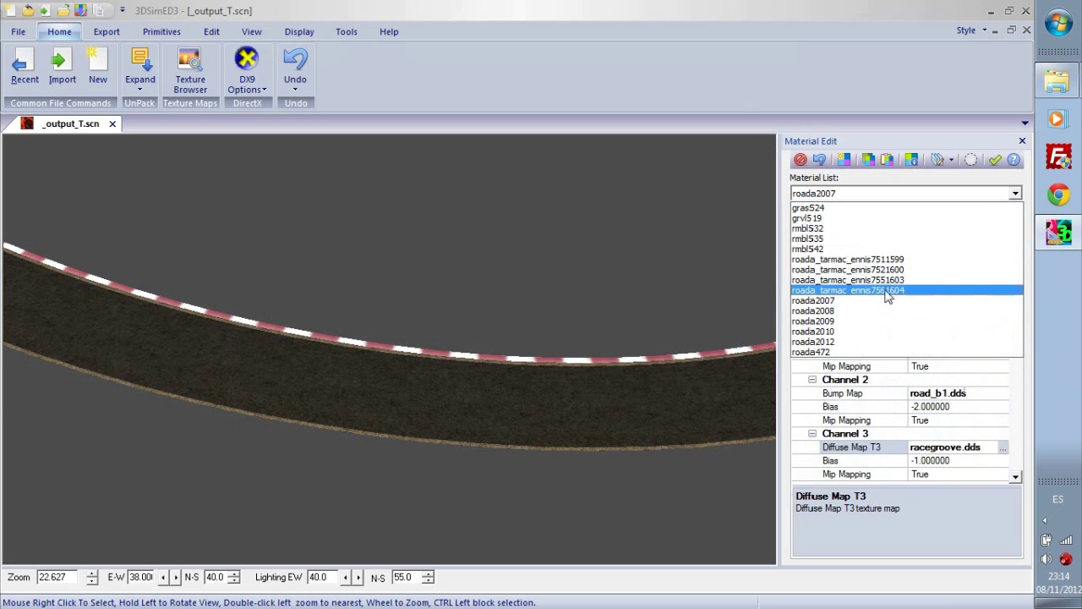
pyautogui.click(846, 310)
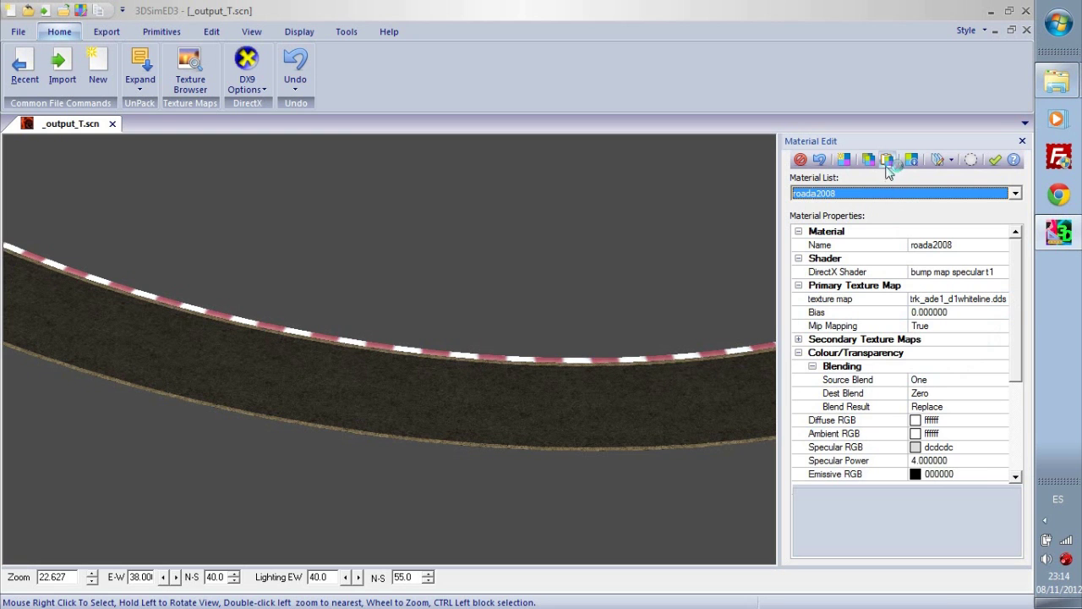
pyautogui.doubleClick(810, 342)
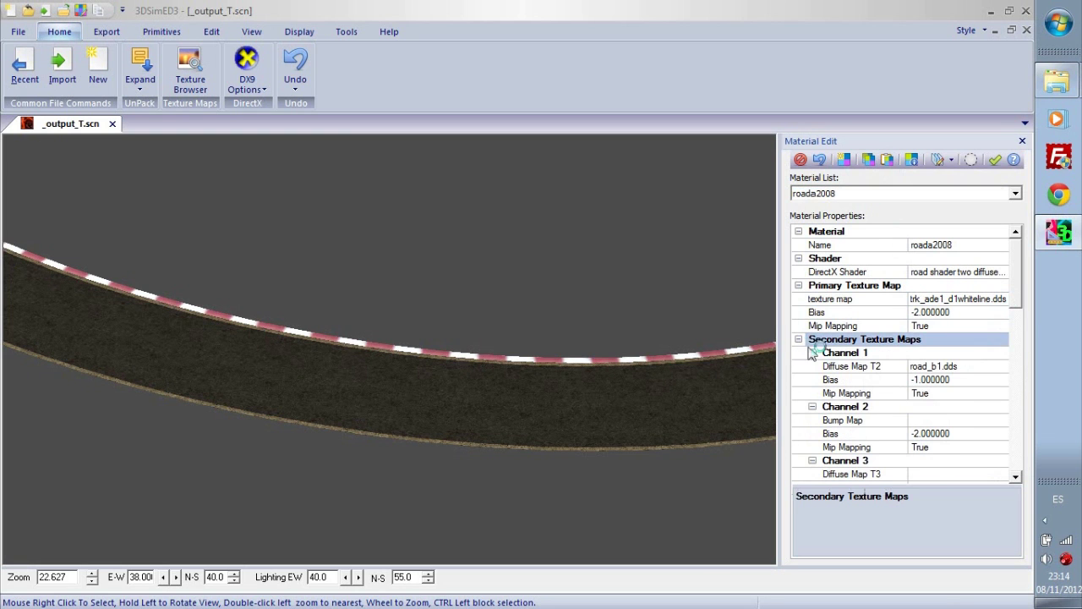
# Step: Set roada2008's Channel 1 Diffuse Map T2 to ASPHALT_MULT.DDS
pyautogui.click(997, 367)
pyautogui.click(1003, 366)
pyautogui.click(414, 249)
pyautogui.press('Home')
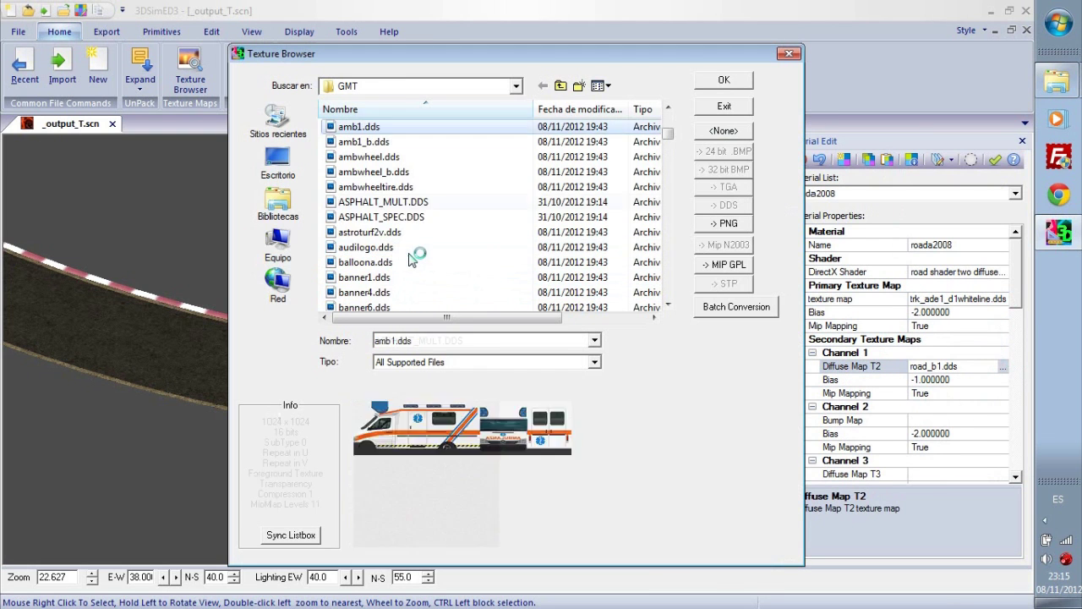
pyautogui.click(383, 201)
pyautogui.click(724, 79)
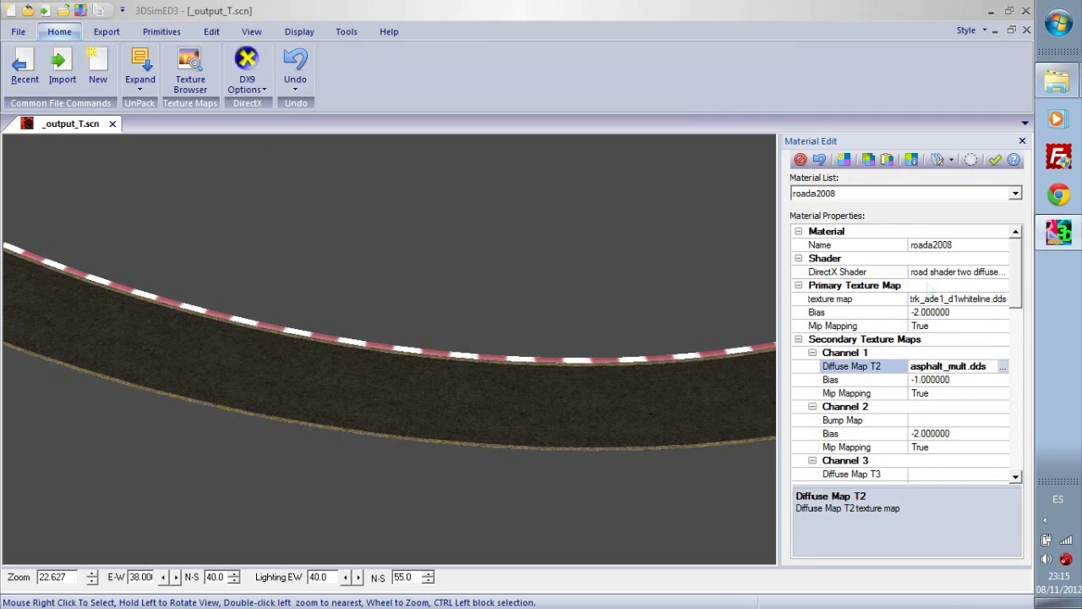
# Step: Set roada2008's Channel 2 Bump Map to road_b1.dds
pyautogui.click(998, 420)
pyautogui.click(1003, 420)
pyautogui.click(364, 232)
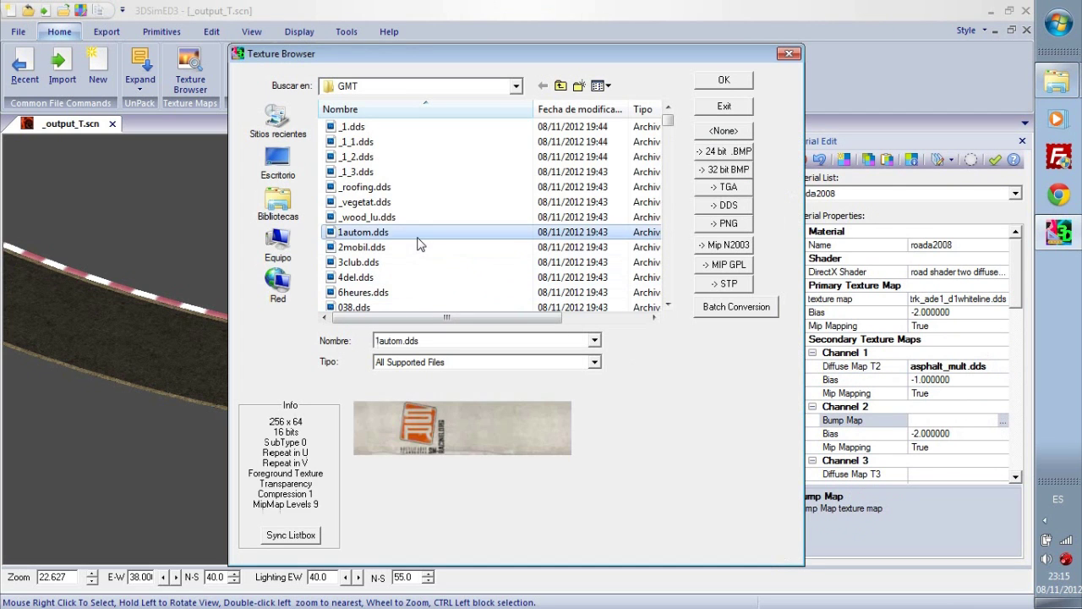
pyautogui.scroll(-15, 420, 245)
pyautogui.click(364, 246)
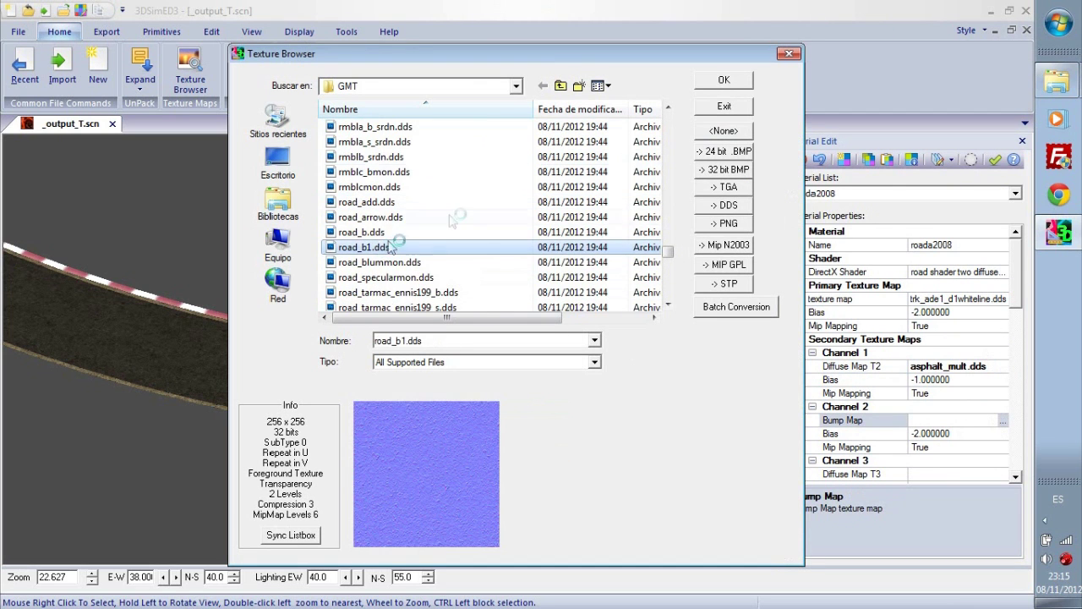
pyautogui.click(724, 79)
# Step: Set roada2008's Channel 3 Diffuse Map T3 to RACEGROOVE.DDS
pyautogui.click(999, 474)
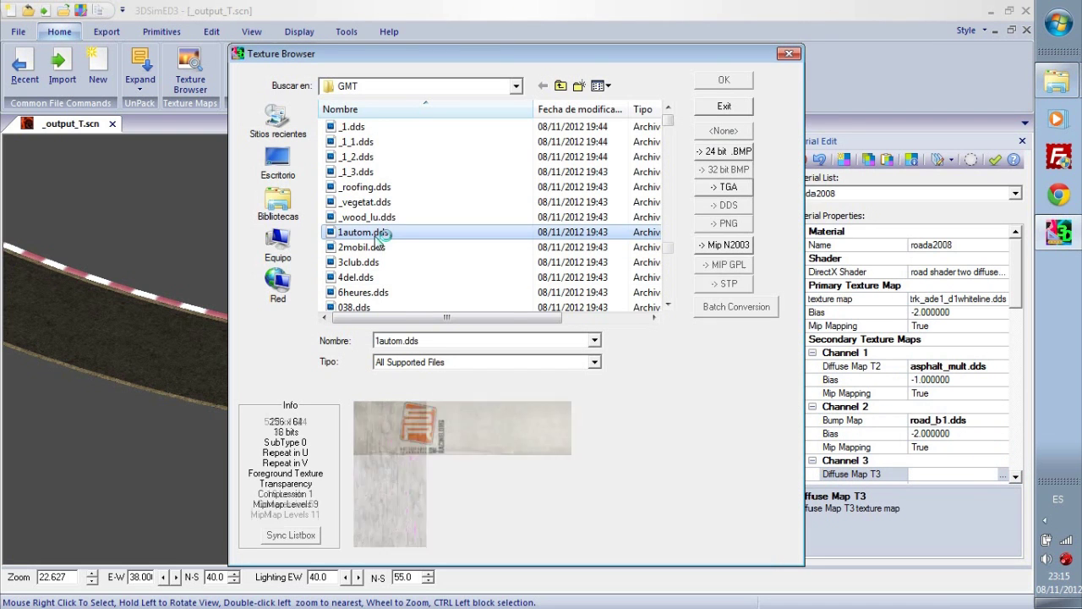
pyautogui.scroll(-15, 423, 212)
pyautogui.click(372, 126)
pyautogui.click(724, 79)
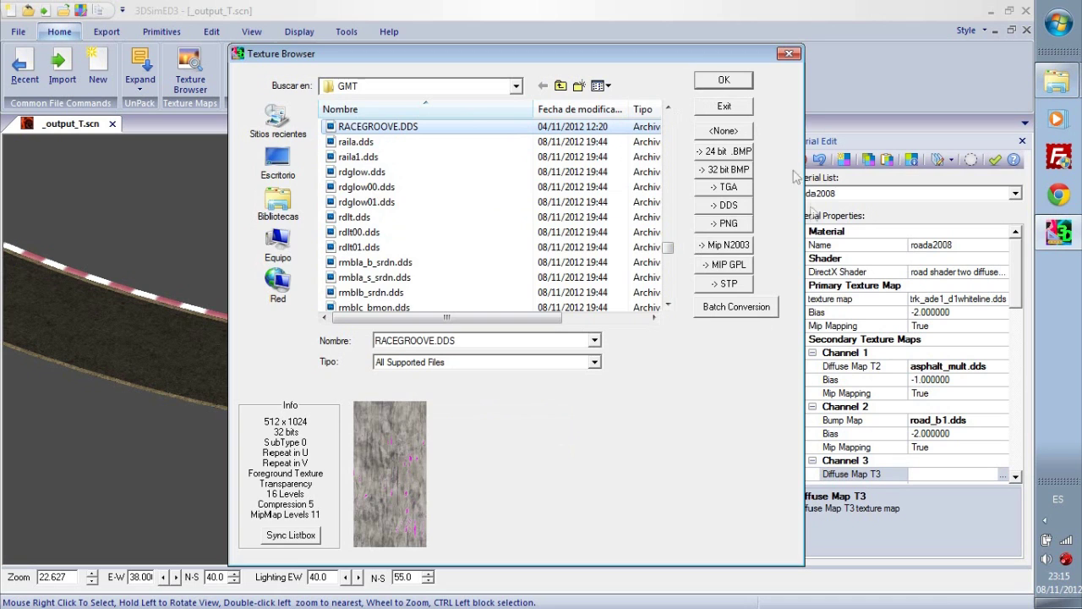
pyautogui.click(727, 82)
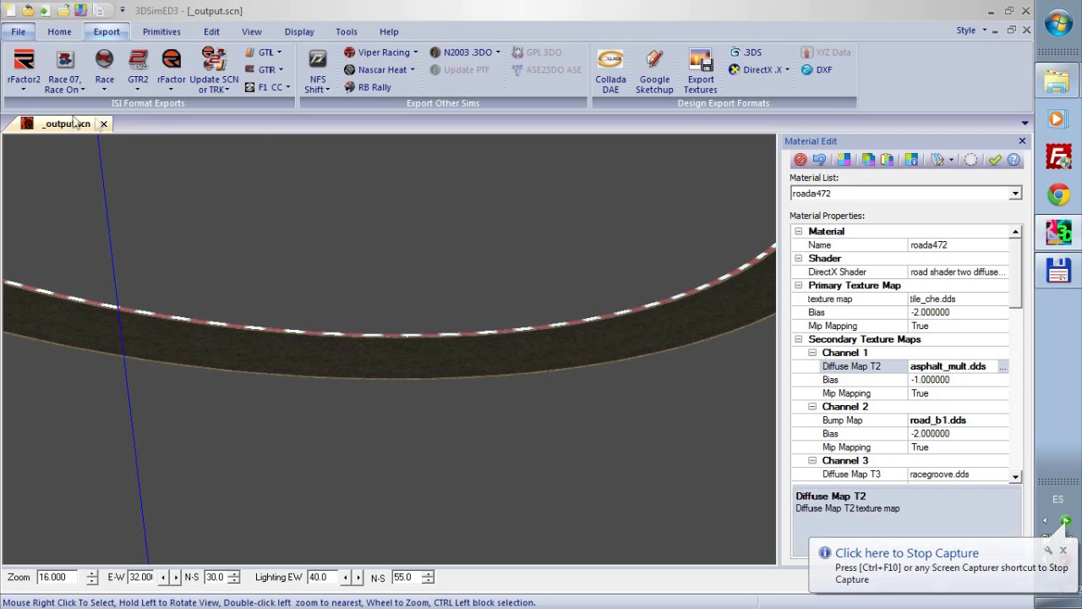
# Step: Export the _output.scn road objects as rFactor2 GMT files into the LutzLandCircuit Assets\GMT folder
pyautogui.click(24, 85)
pyautogui.click(73, 124)
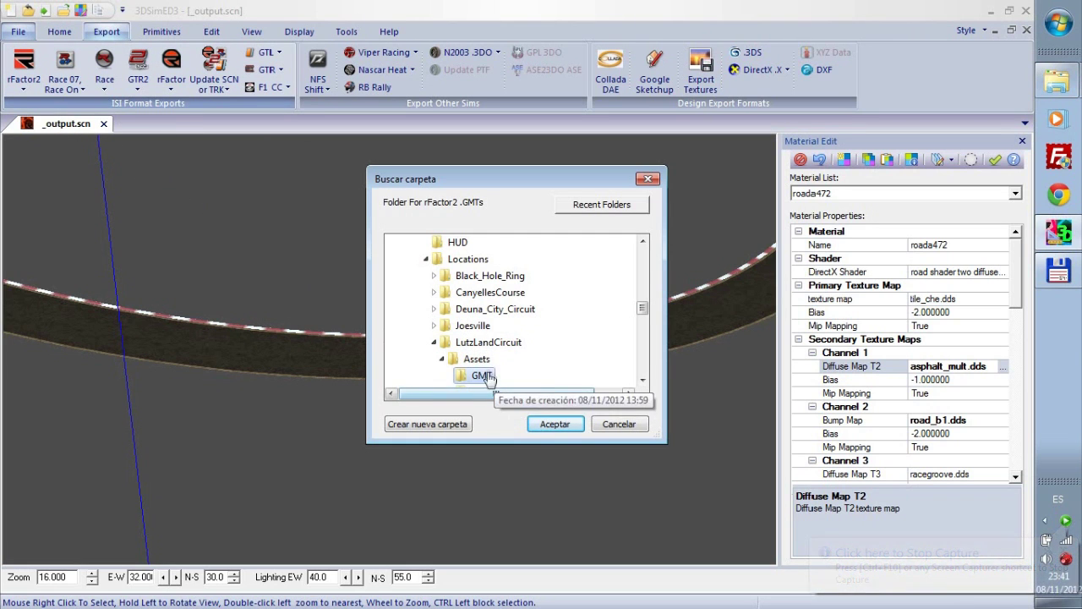
pyautogui.click(551, 427)
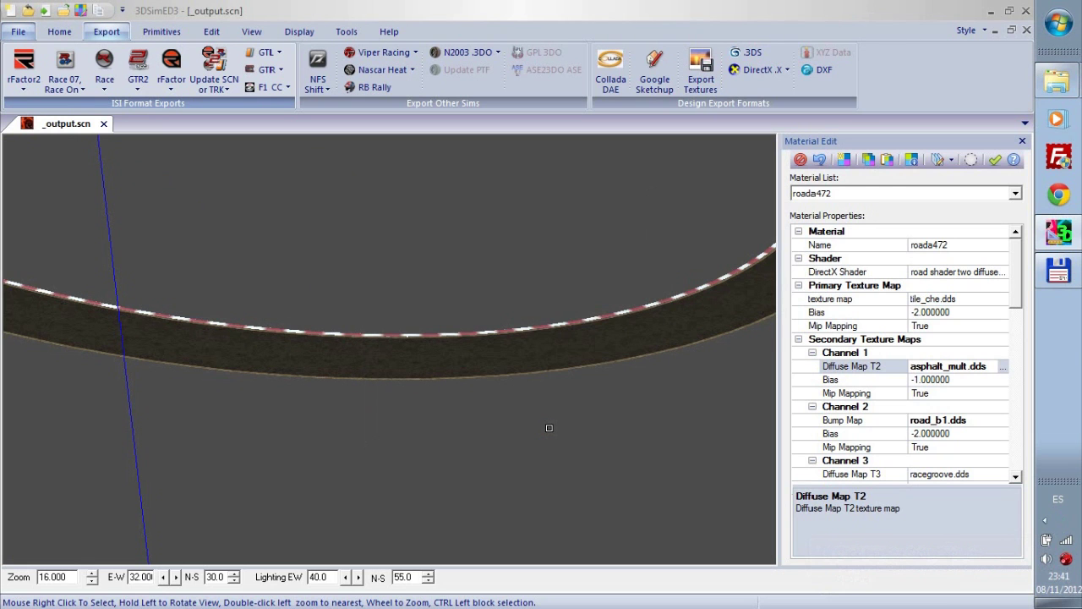
# Step: Switch to the LutzLandCircuit Assets\GMT folder in Explorer and review the exported GMT files
pyautogui.click(1056, 85)
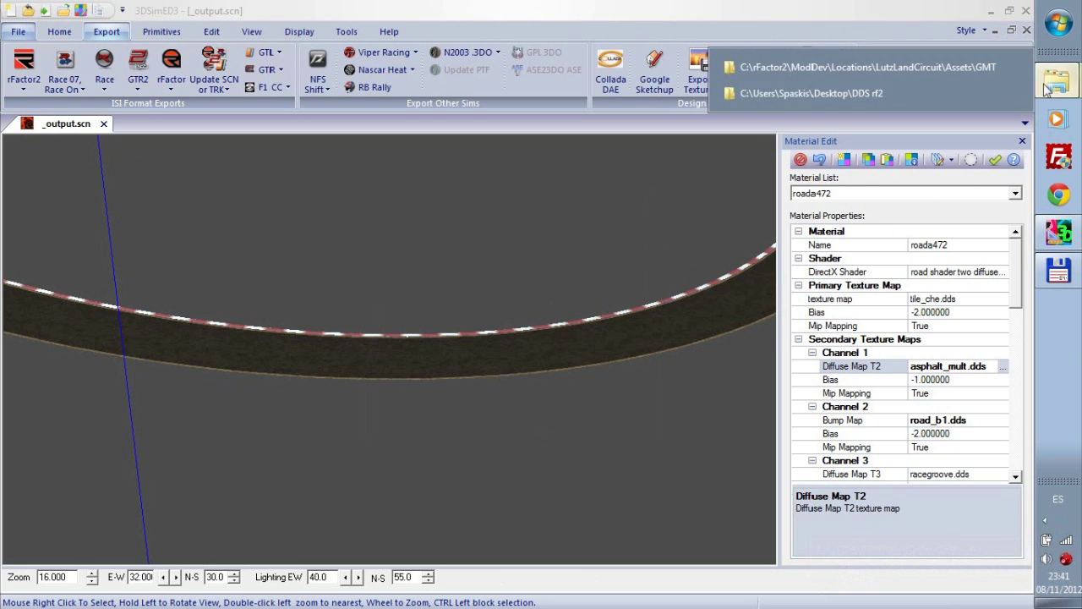
pyautogui.click(907, 65)
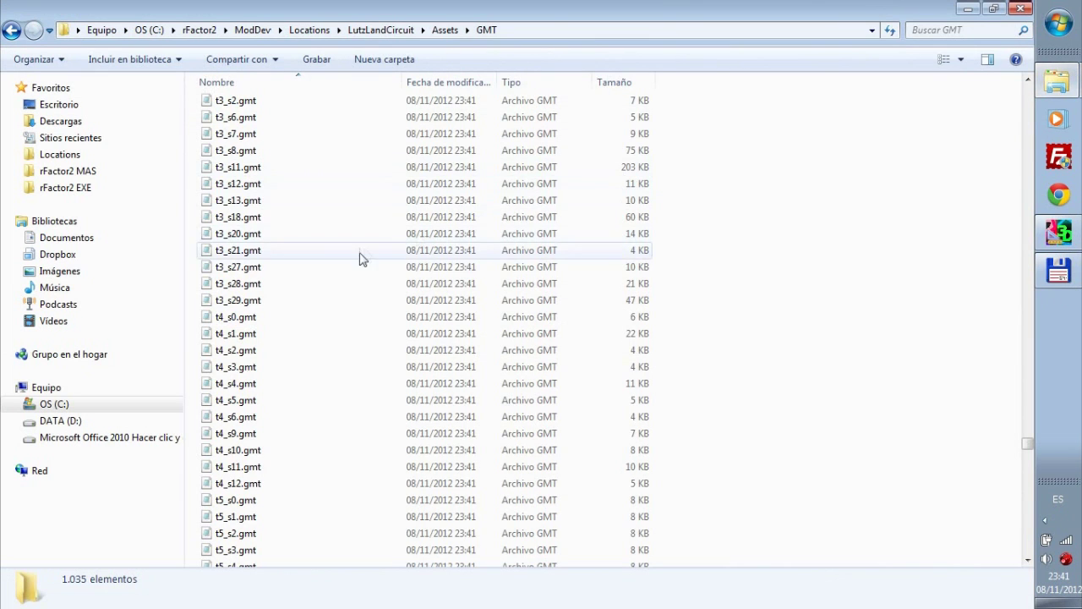
pyautogui.click(322, 237)
pyautogui.scroll(3, 304, 203)
pyautogui.scroll(-4, 290, 310)
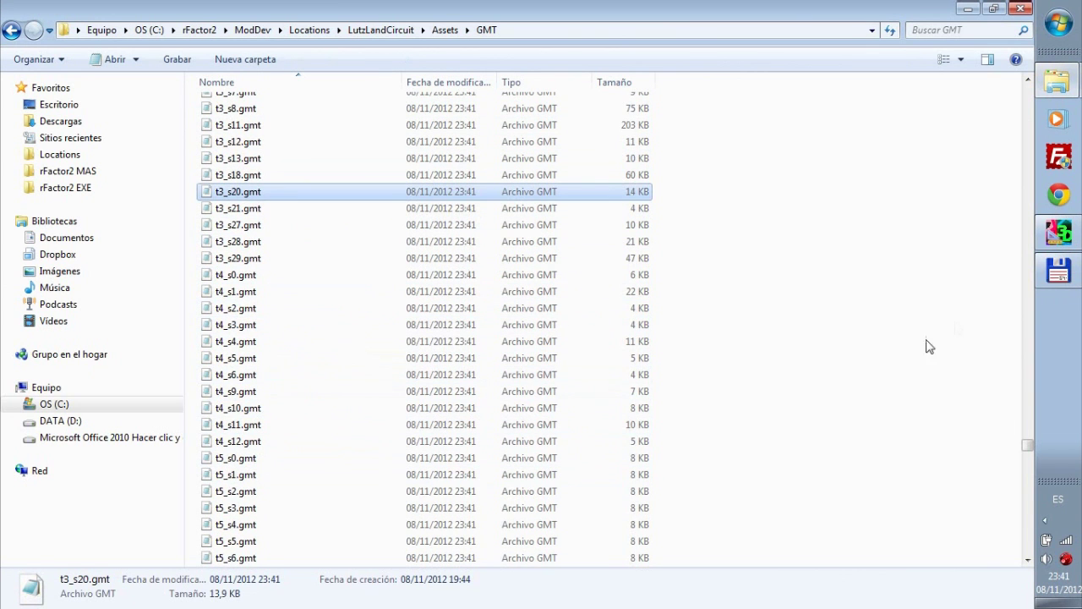
# Step: Switch to Total Commander and go from the SalemValley folder to LutzLandCircuit\Assets\GMT
pyautogui.click(1059, 271)
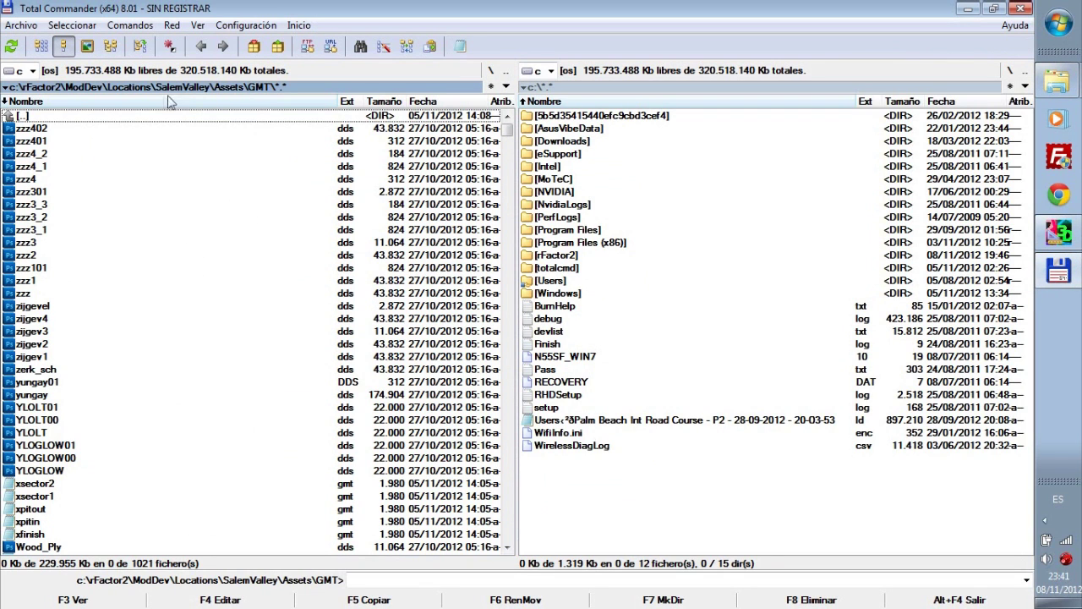
pyautogui.doubleClick(27, 118)
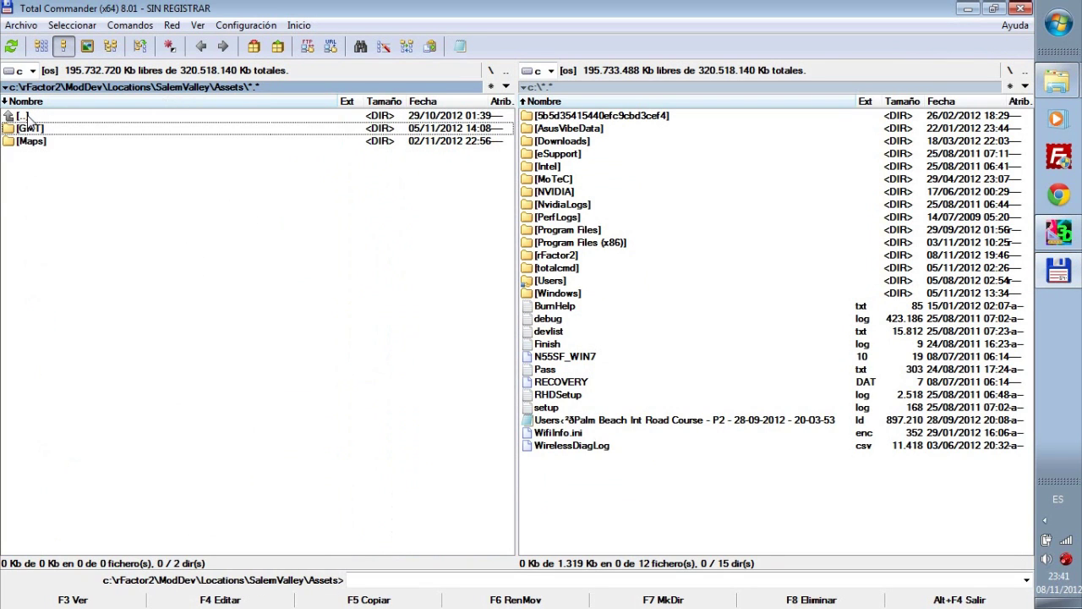
pyautogui.doubleClick(27, 117)
pyautogui.doubleClick(26, 116)
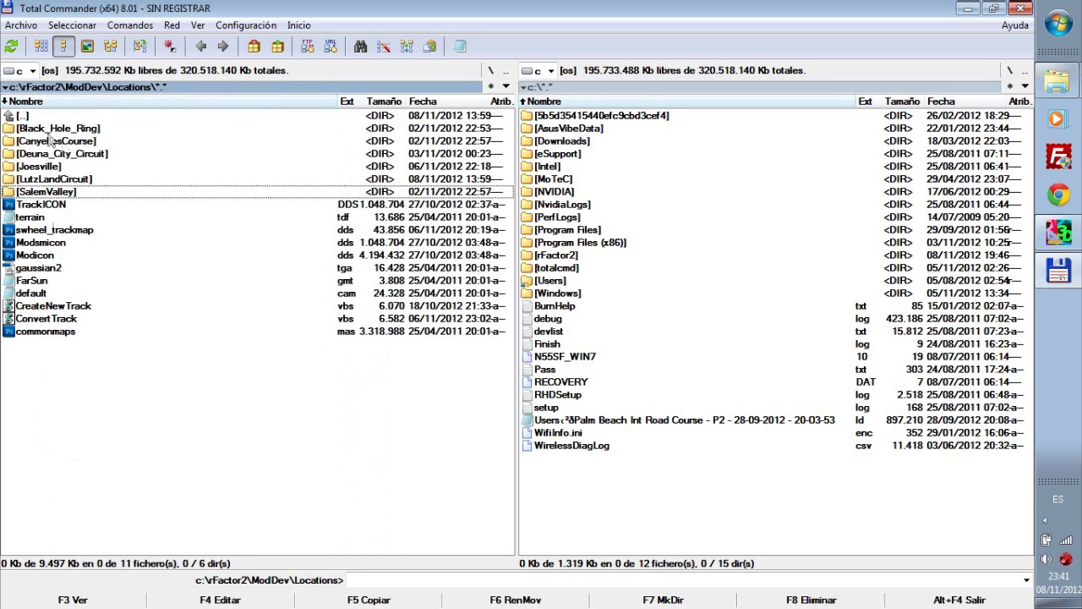
pyautogui.doubleClick(52, 178)
pyautogui.doubleClick(42, 128)
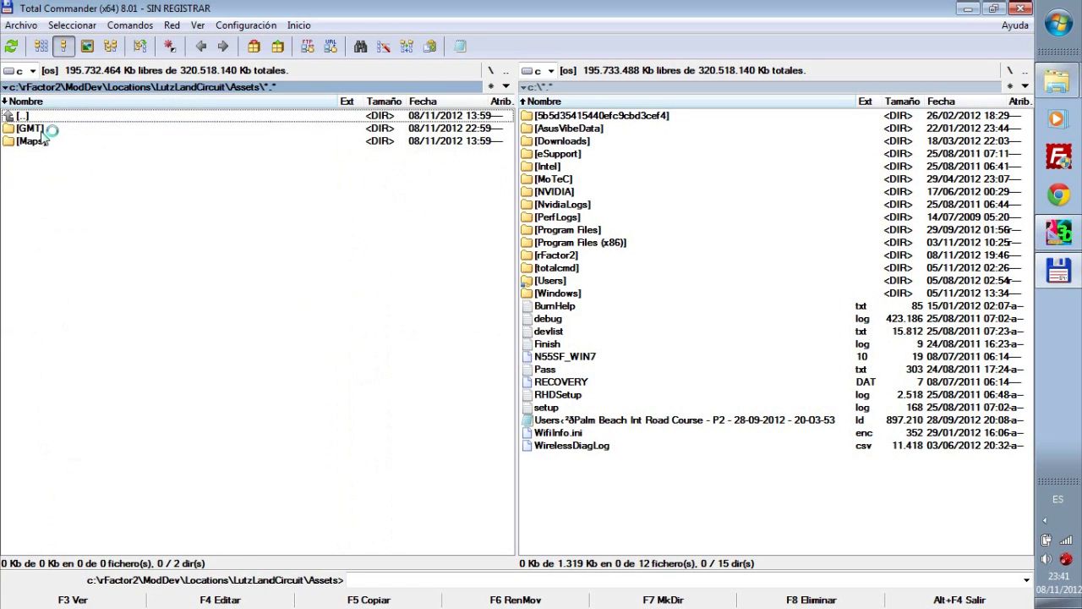
pyautogui.click(44, 128)
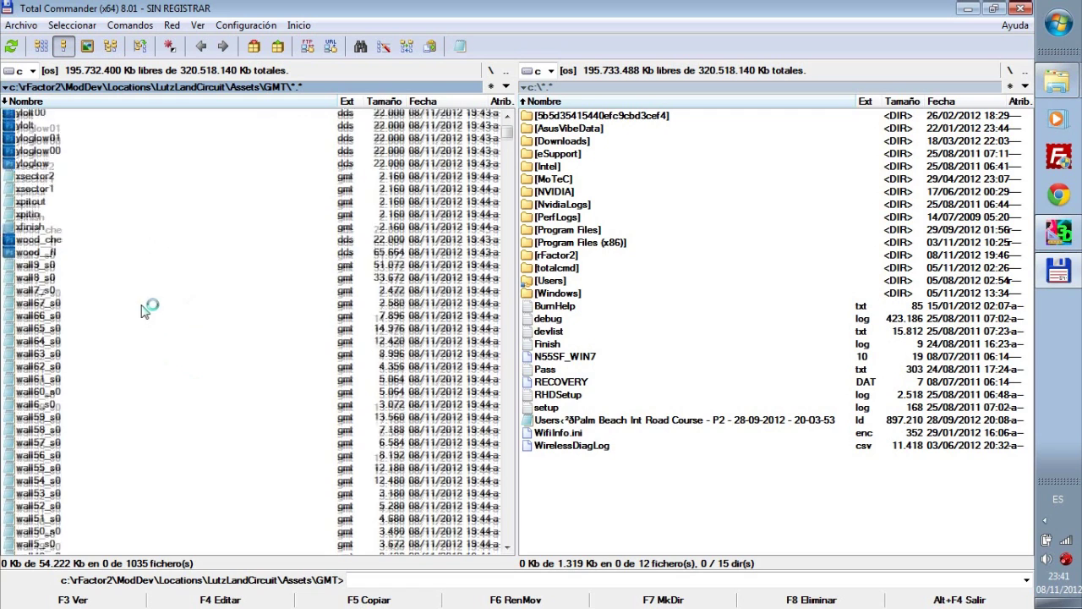
pyautogui.click(79, 282)
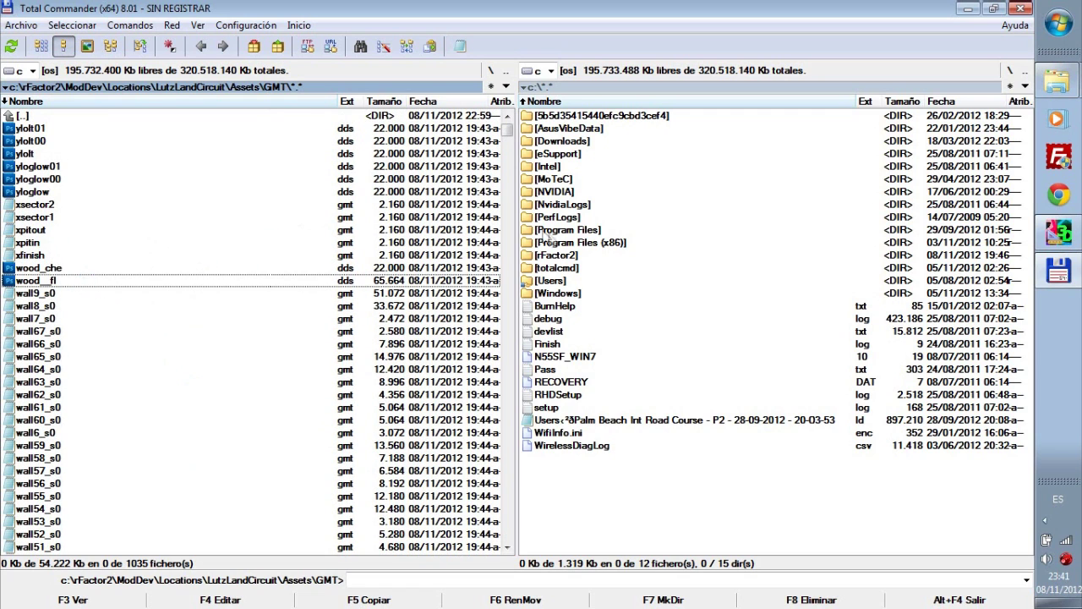
# Step: Sort the files by name in ascending order and select all road GMT files from t0_s0 to t5_s8
pyautogui.click(76, 102)
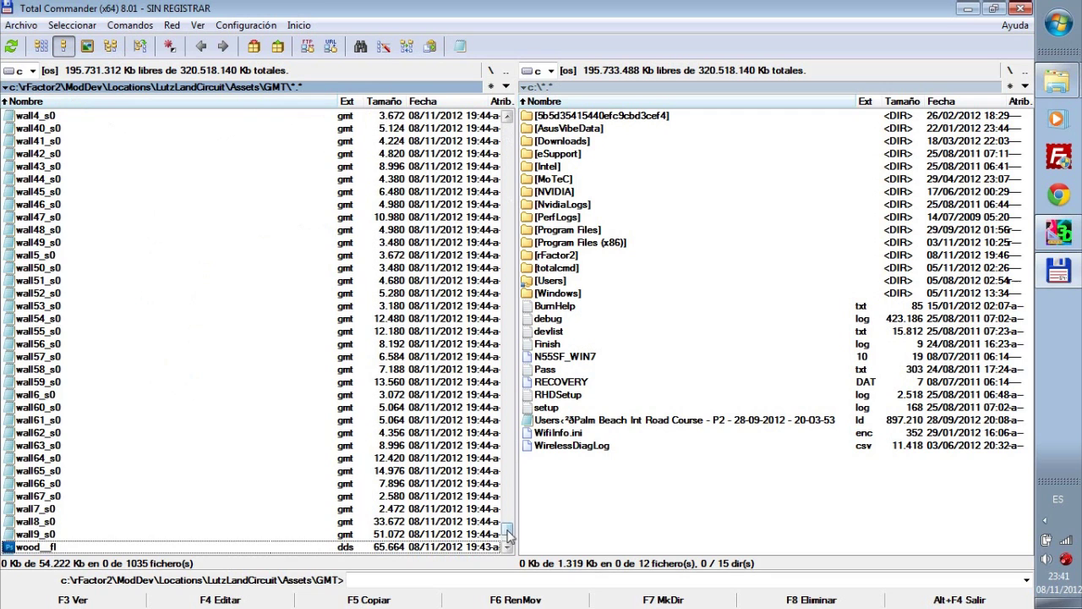
pyautogui.moveTo(507, 535); pyautogui.dragTo(507, 430)
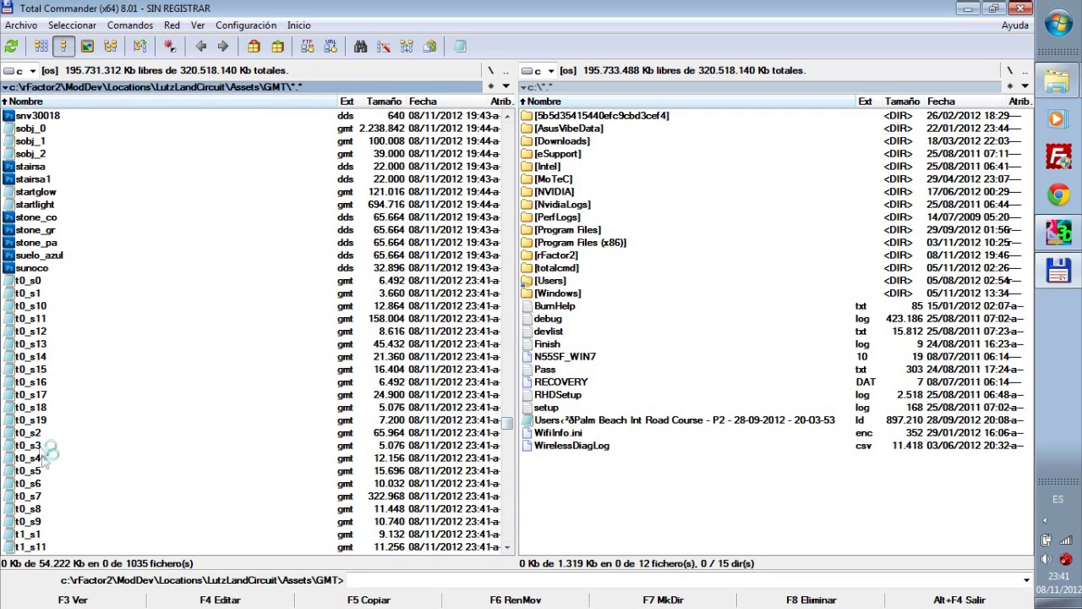
pyautogui.click(25, 280)
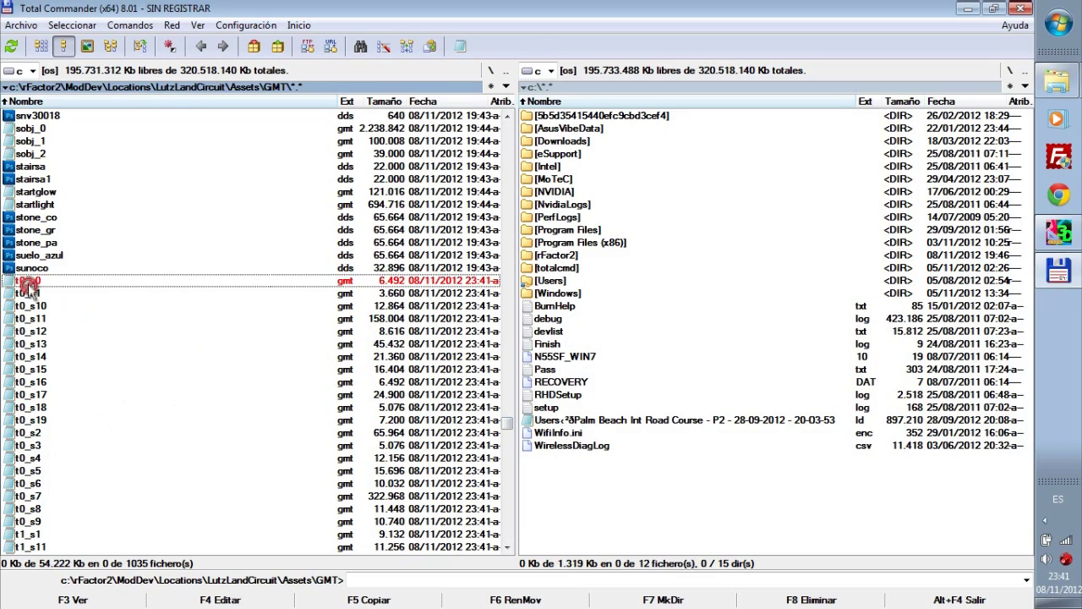
pyautogui.click(27, 284)
pyautogui.scroll(-19, 46, 291)
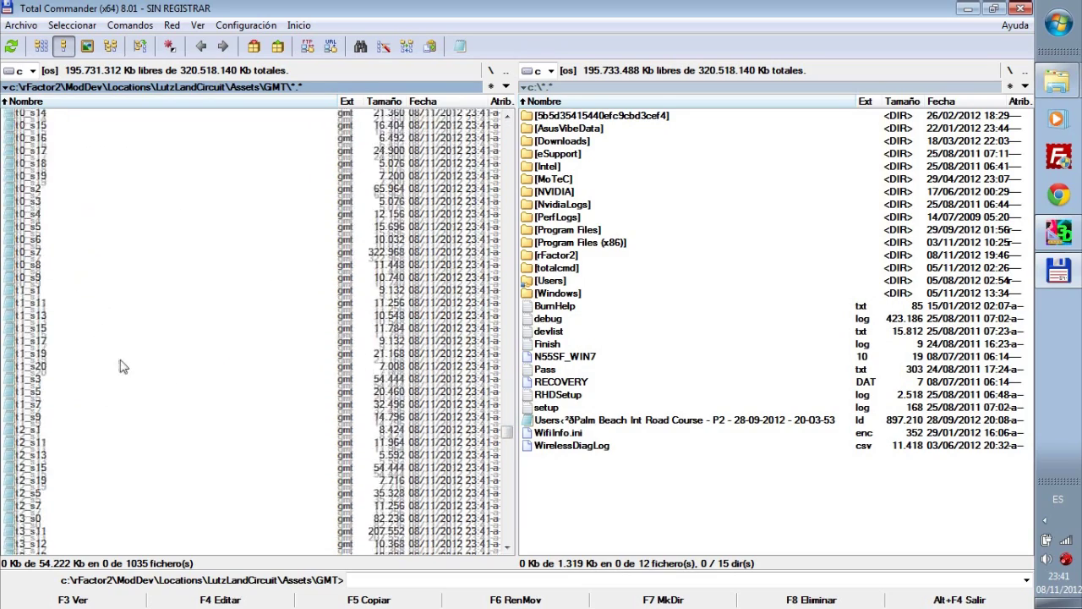
pyautogui.scroll(-12, 138, 386)
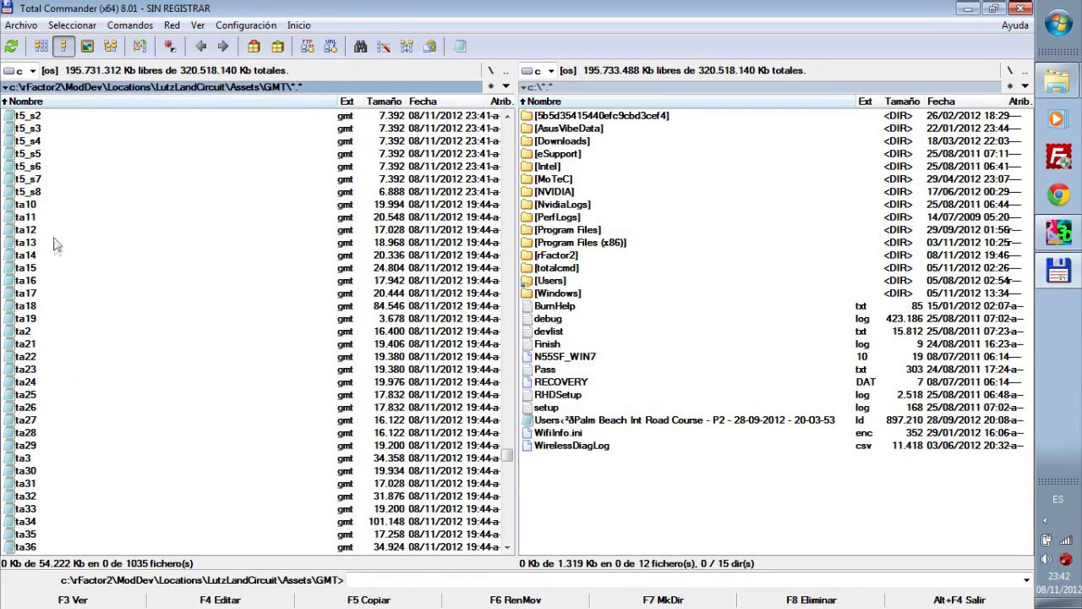
pyautogui.keyDown('shift'); pyautogui.click(44, 193); pyautogui.keyUp('shift')
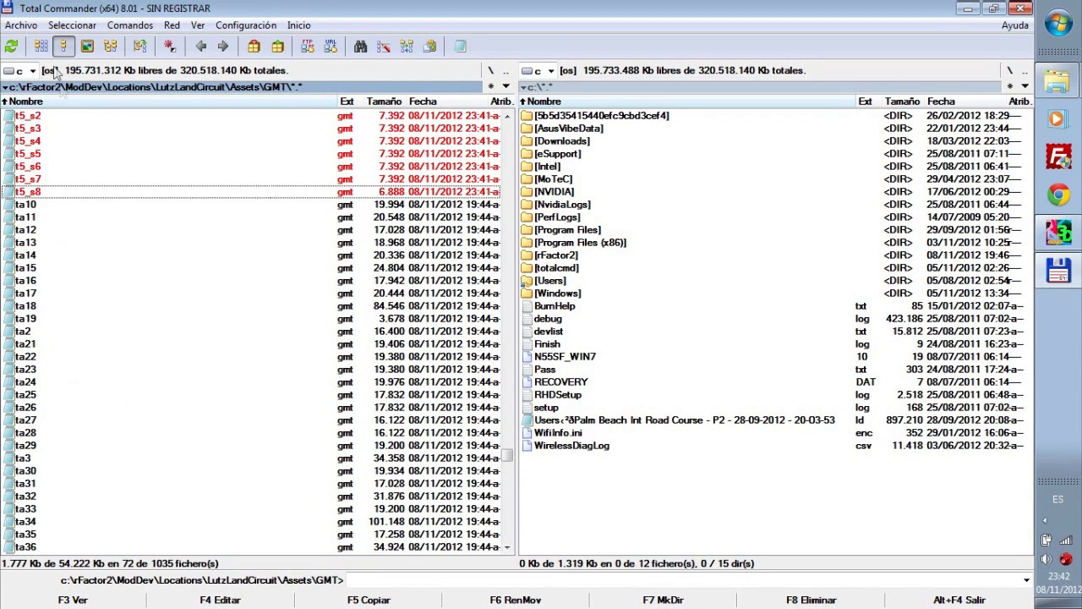
# Step: Batch-rename the selected road GMT files with the name mask racesurface_[N] and close the rename tool
pyautogui.click(21, 24)
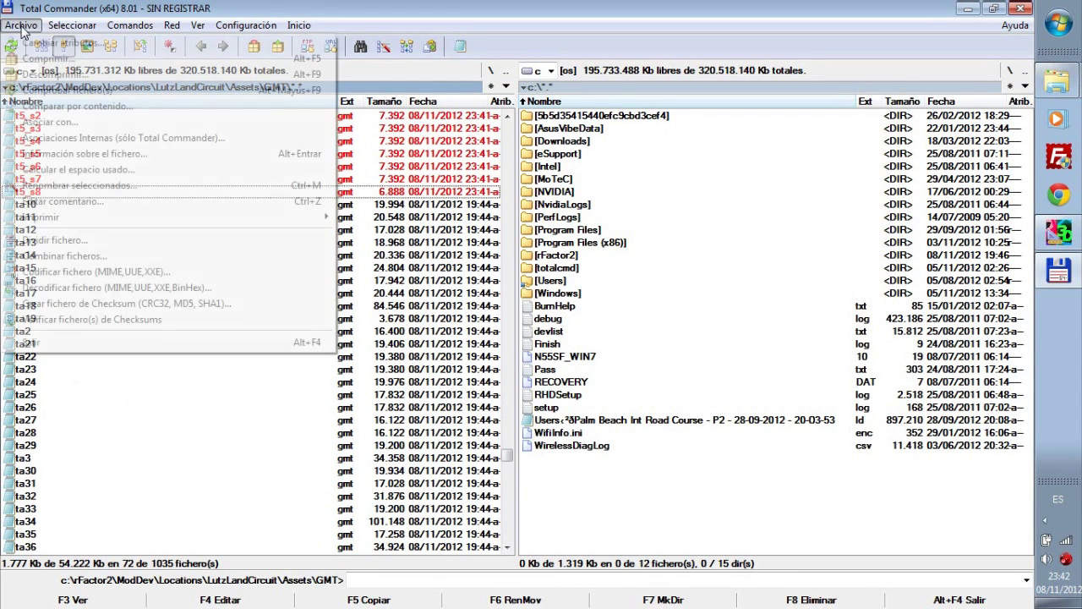
pyautogui.click(100, 186)
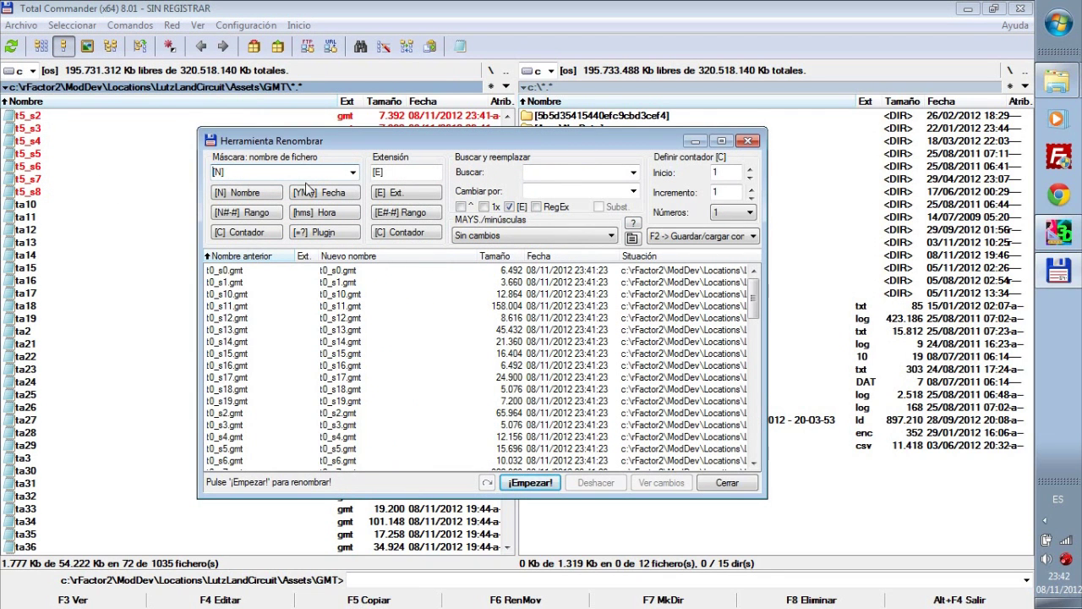
pyautogui.write('racesurf')
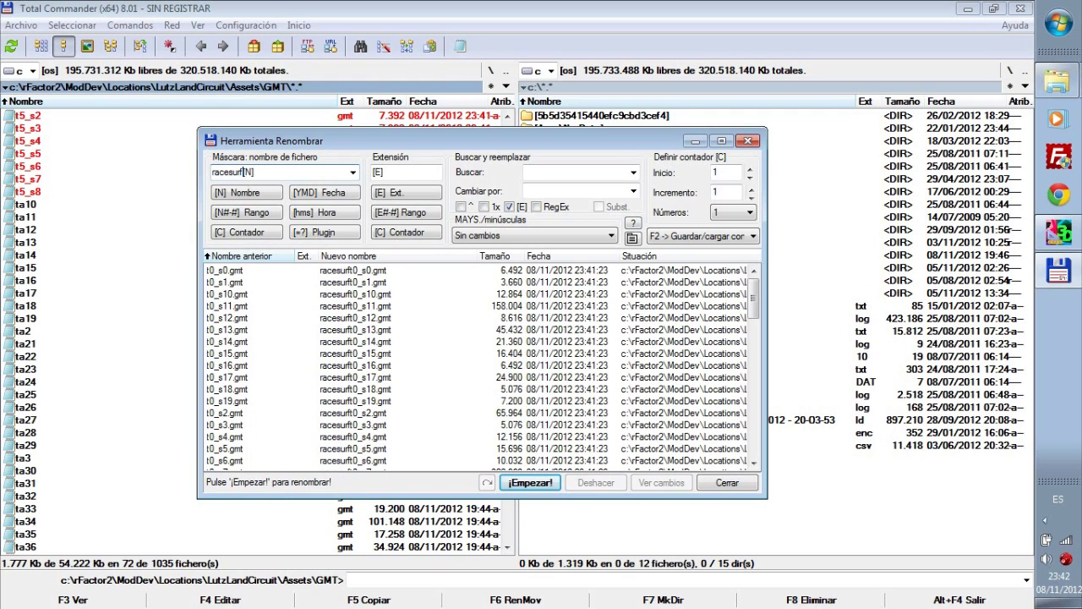
pyautogui.write('ace_')
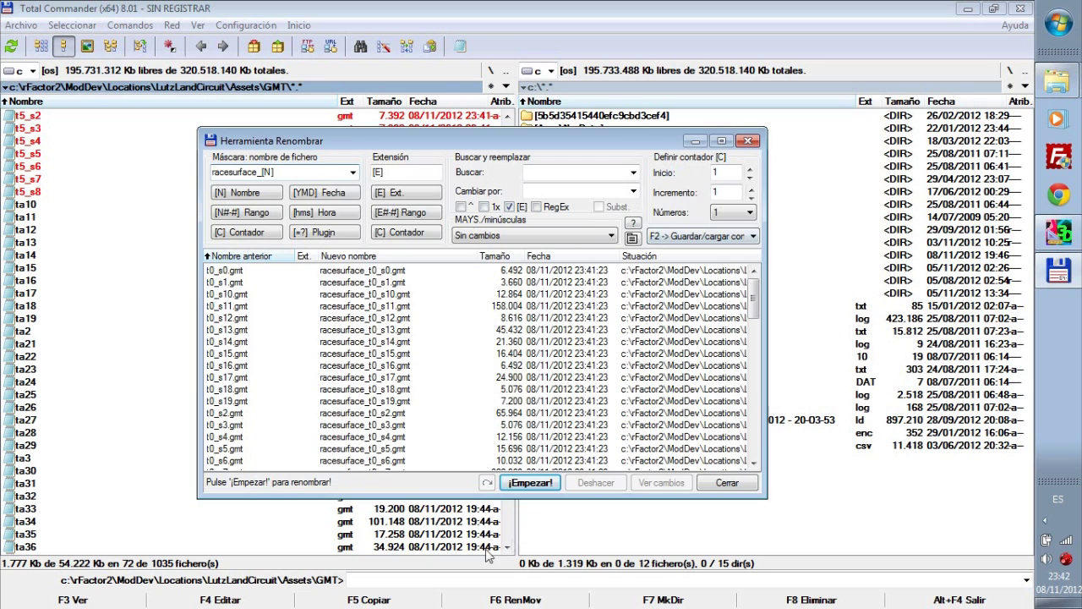
pyautogui.click(530, 483)
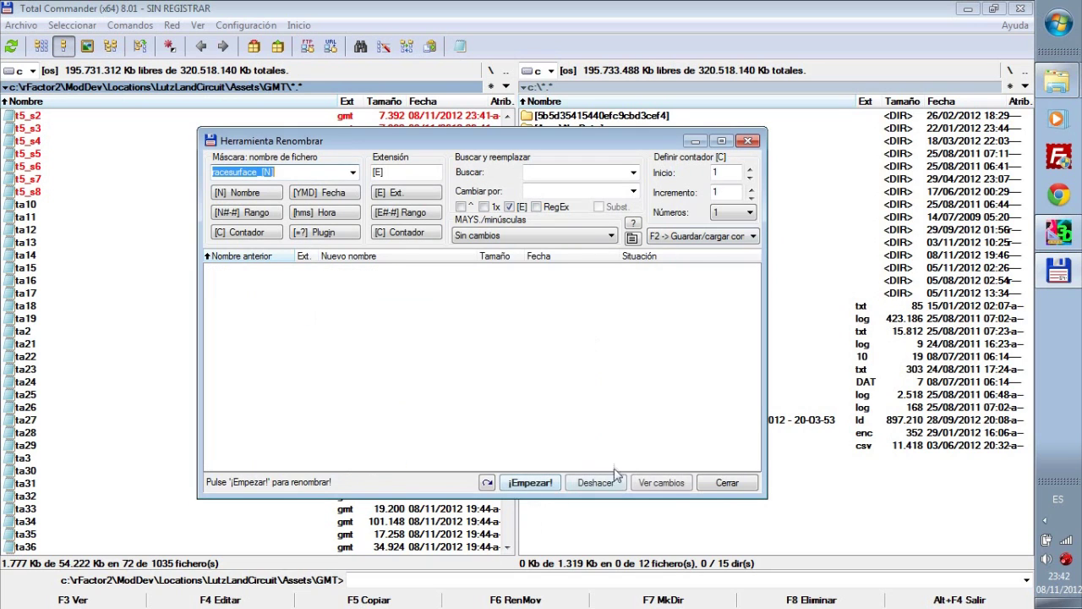
pyautogui.click(748, 142)
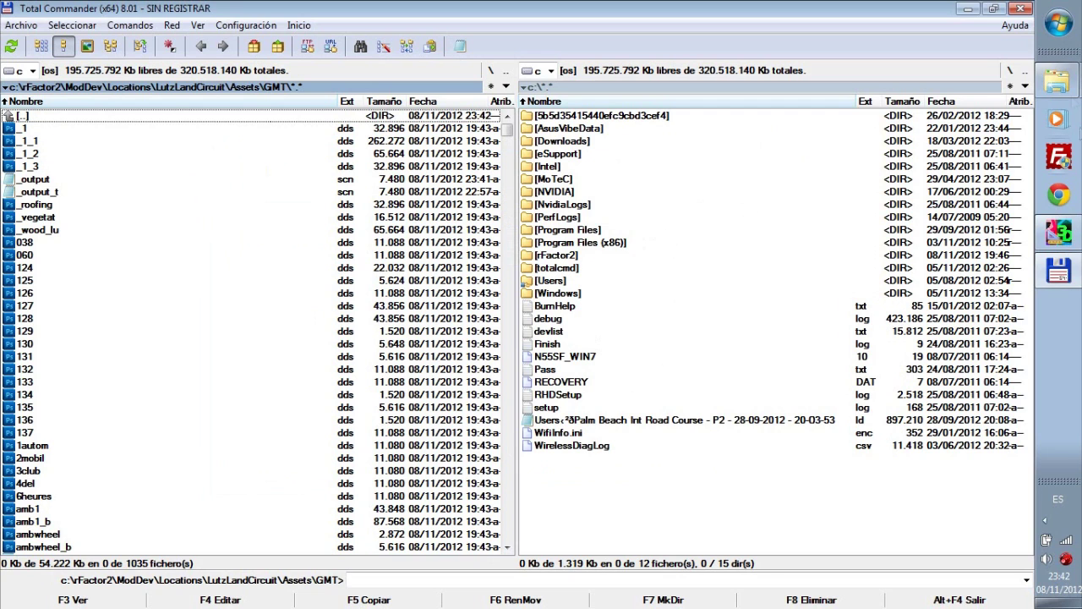
# Step: Switch to the GMT folder in Explorer and check the renamed racesurface_ GMT files
pyautogui.moveTo(1057, 80)
pyautogui.click(905, 69)
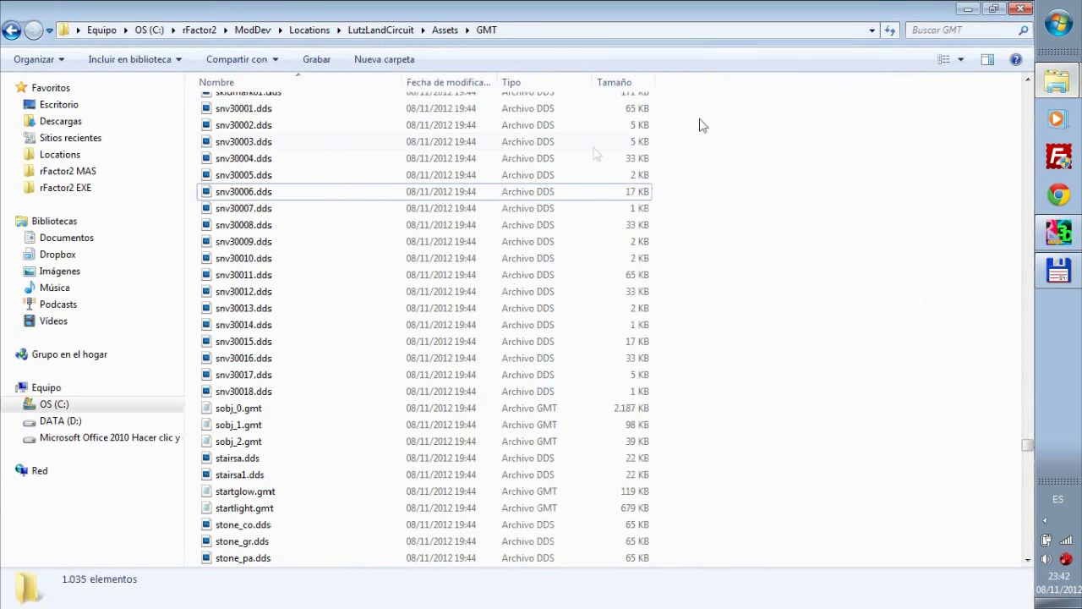
pyautogui.click(340, 196)
pyautogui.press('r')
pyautogui.scroll(2, 347, 203)
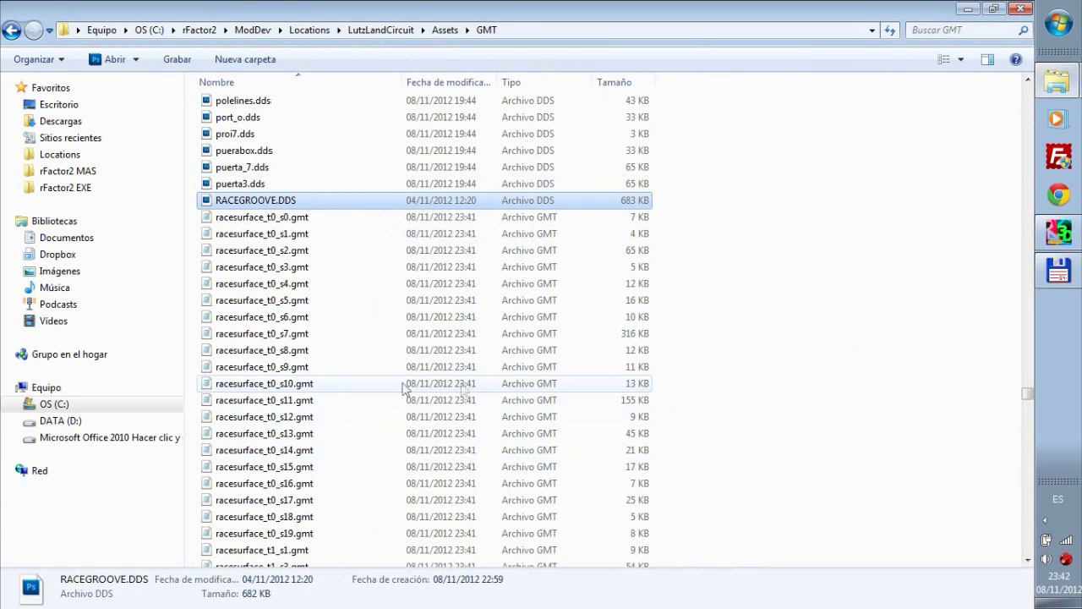
pyautogui.scroll(-3, 398, 338)
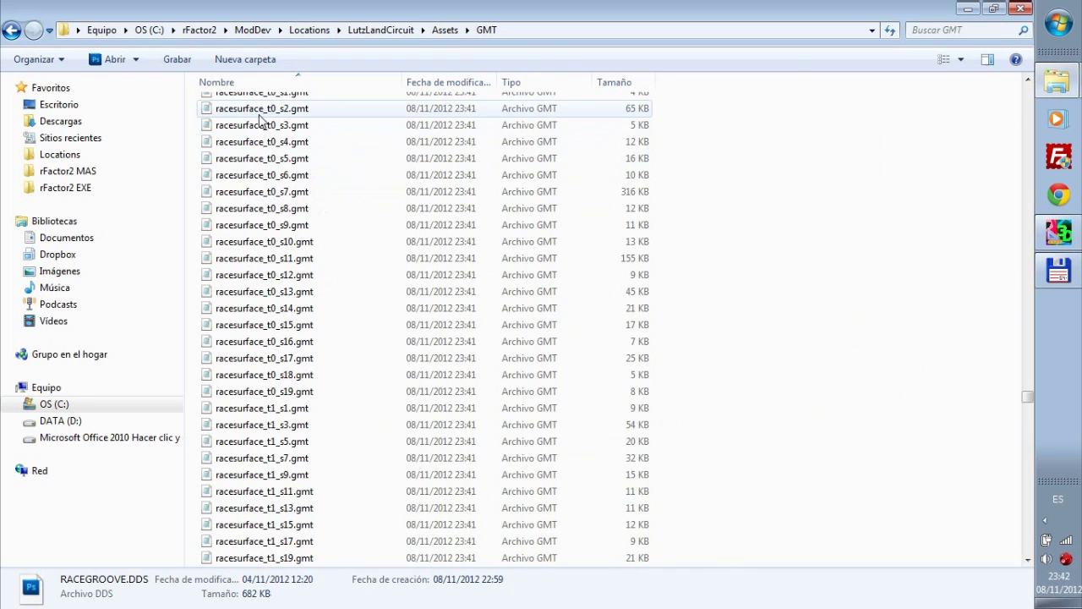
pyautogui.click(395, 192)
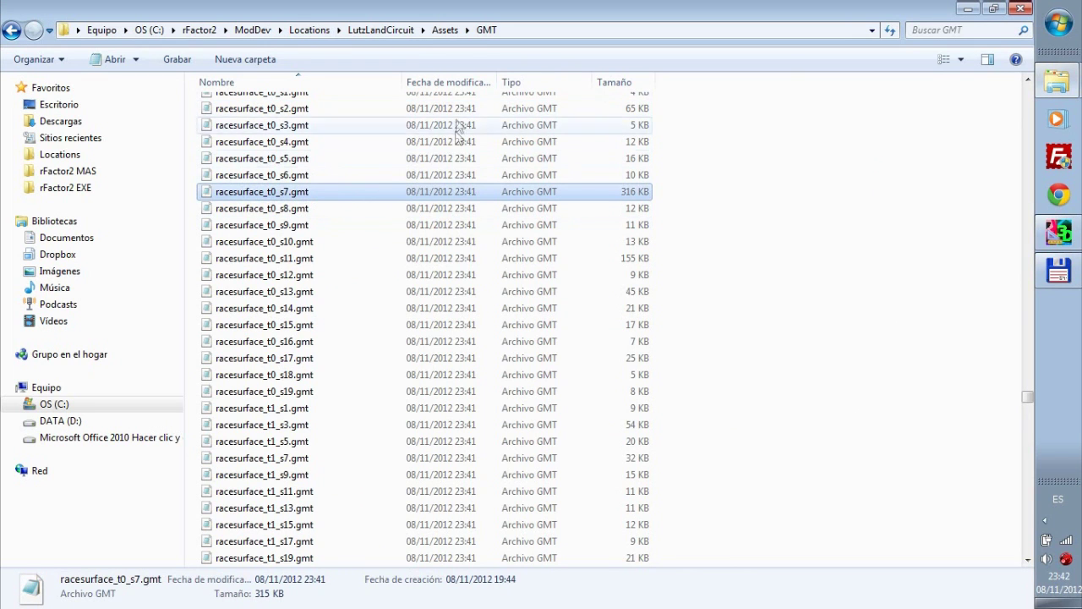
# Step: Go up to the LutzLandCircuit location folder, enter its LutzLandCircuit subfolder and open LutzLandCircuit.scn in Notepad
pyautogui.click(445, 32)
pyautogui.click(385, 30)
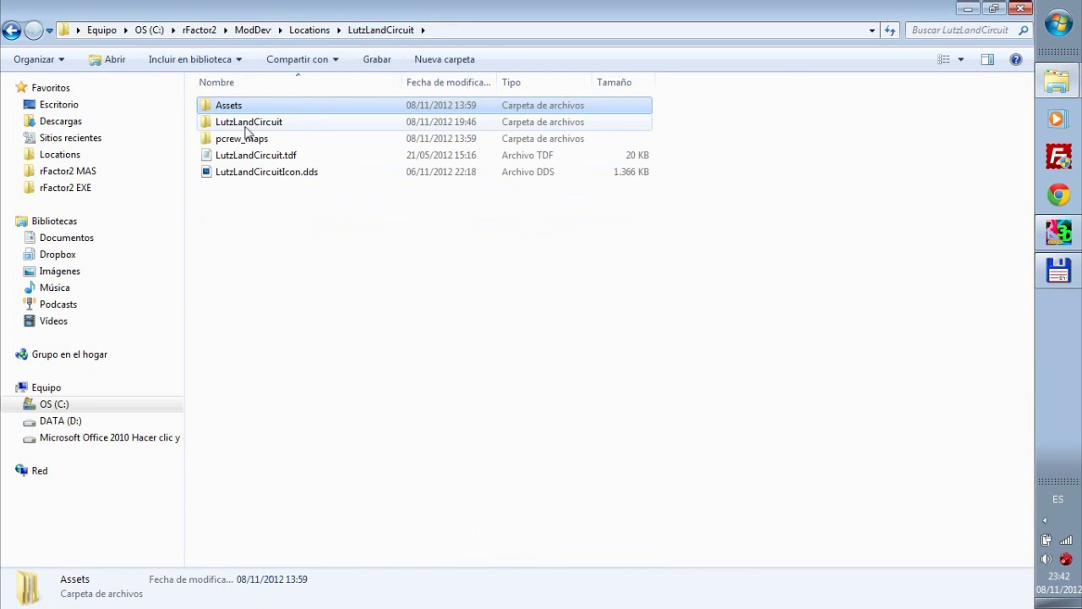
pyautogui.doubleClick(243, 127)
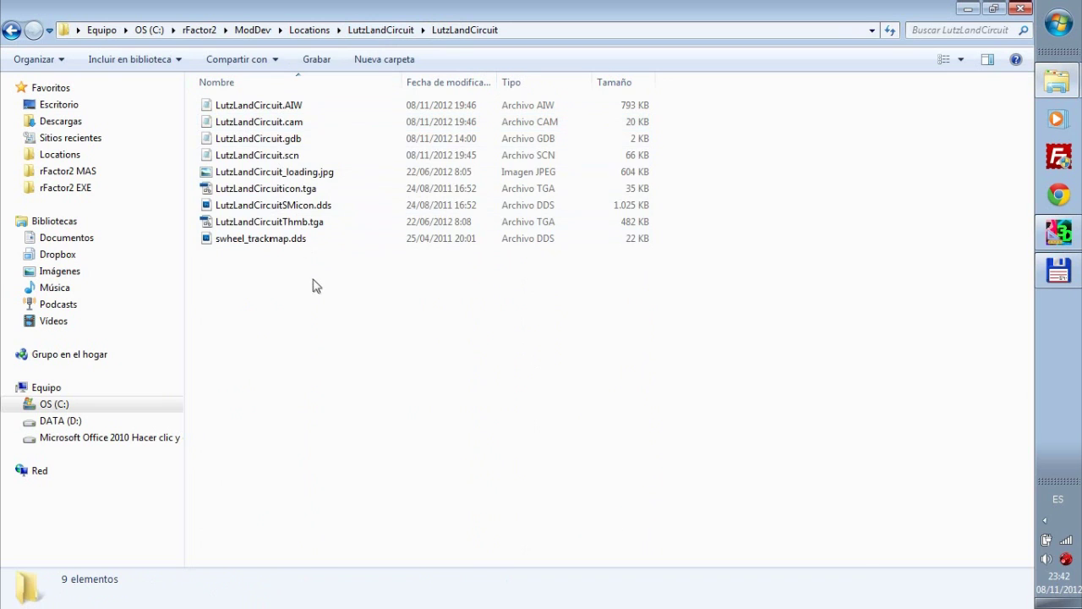
pyautogui.click(245, 156)
pyautogui.doubleClick(247, 159)
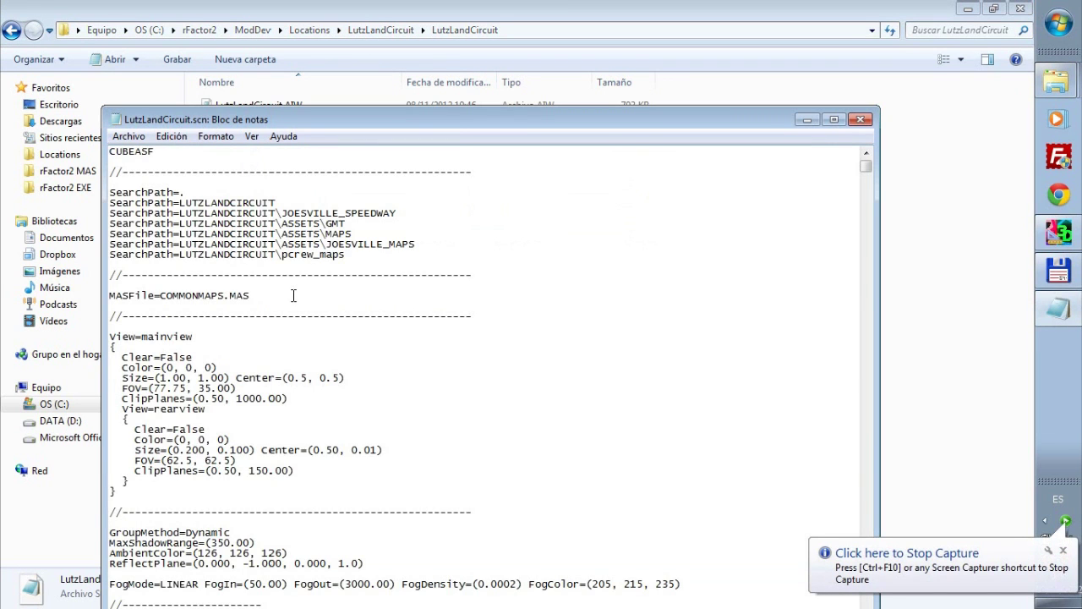
# Step: Copy all road Instance blocks from t0_s0 through t5_s8 in LutzLandCircuit.scn
pyautogui.scroll(-14, 294, 295)
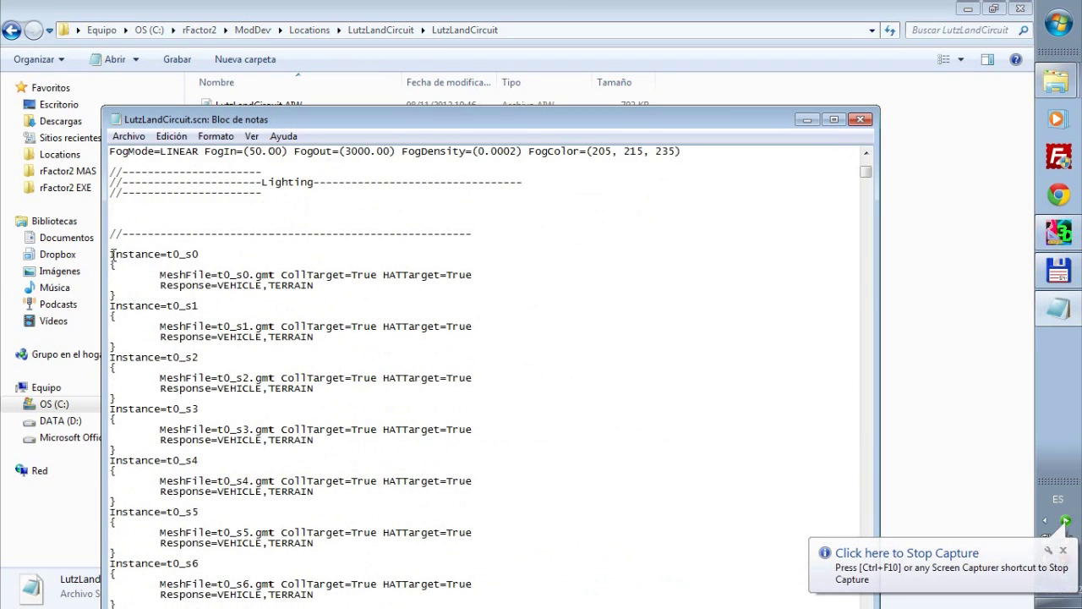
pyautogui.scroll(-20, 482, 305)
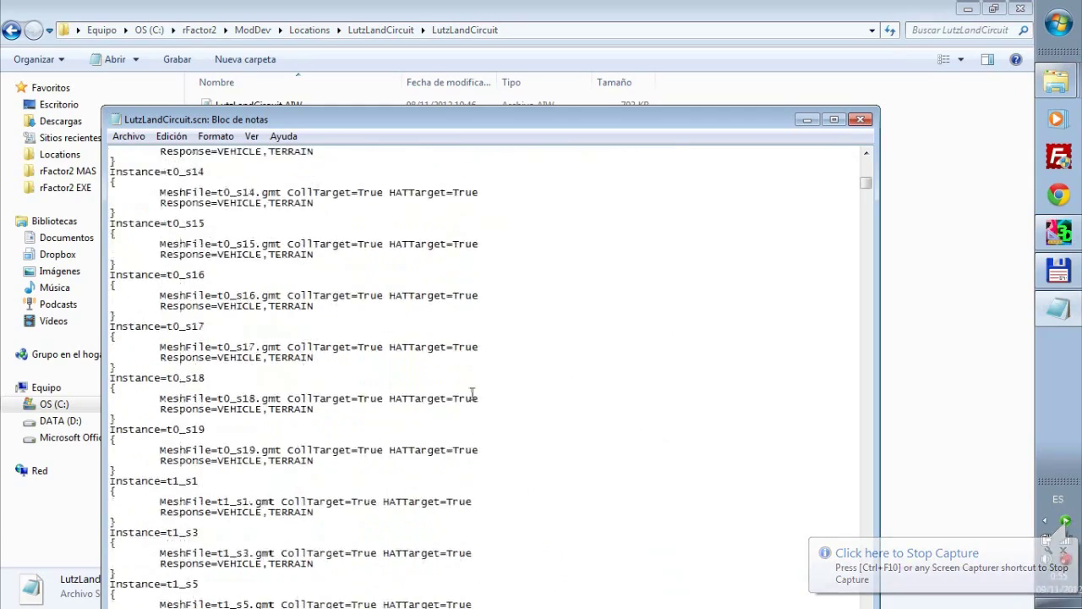
pyautogui.scroll(-20, 463, 378)
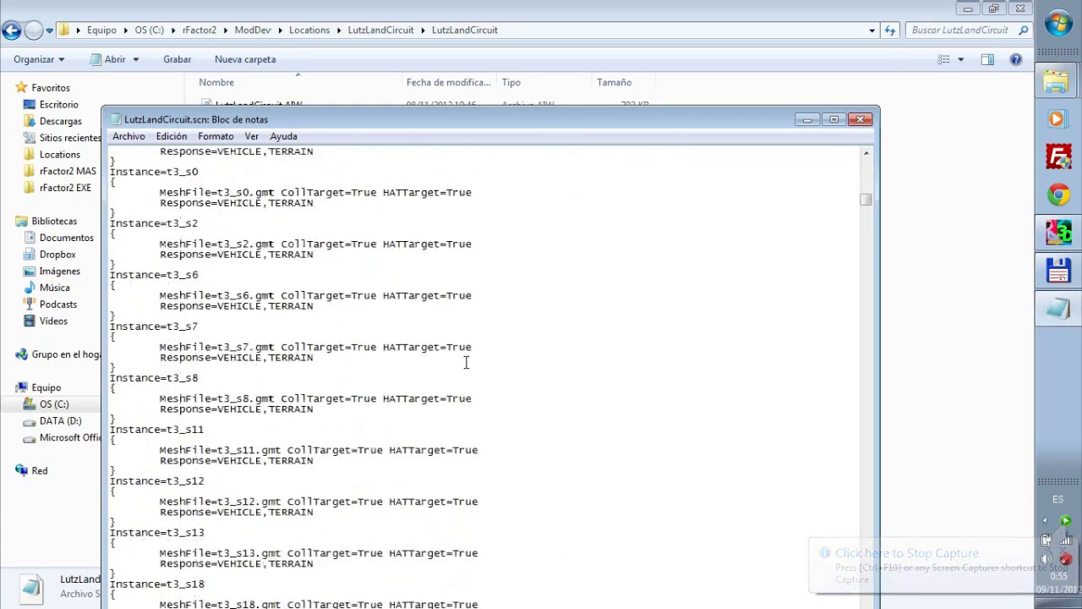
pyautogui.scroll(-20, 465, 362)
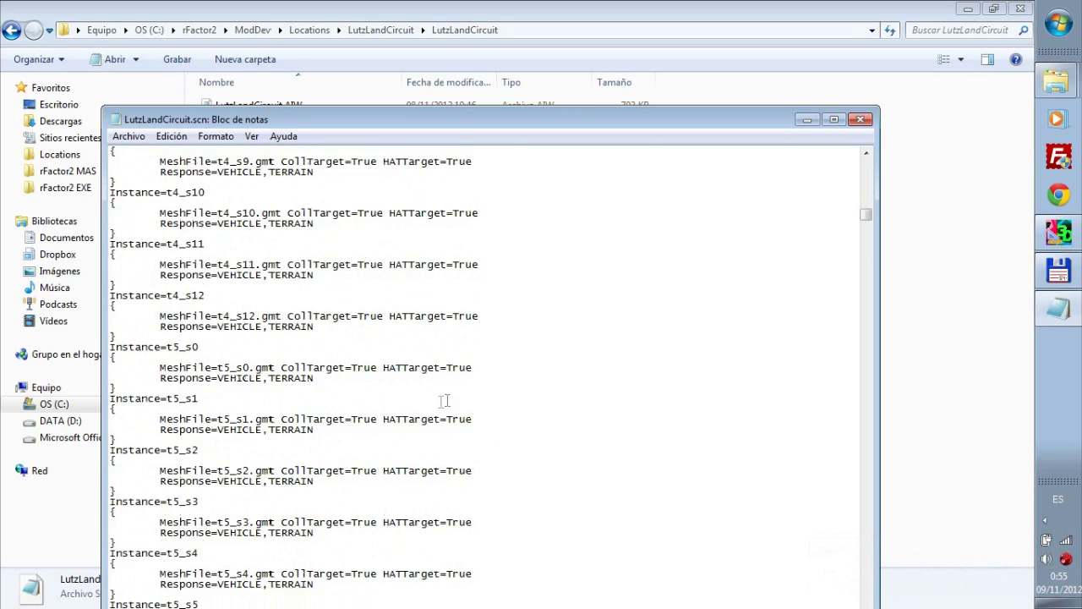
pyautogui.scroll(-6, 406, 415)
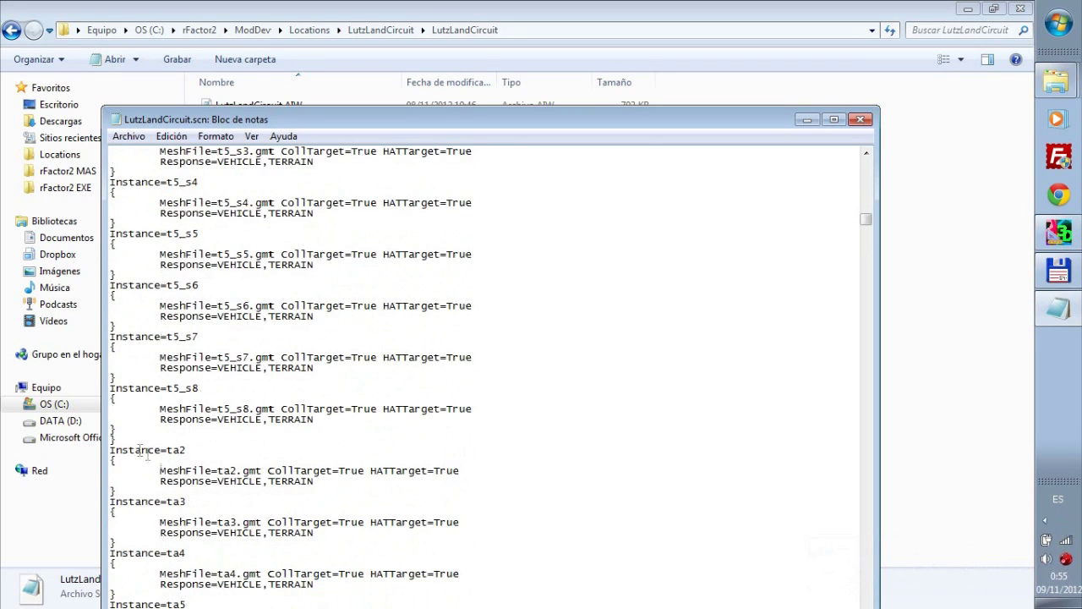
pyautogui.keyDown('shift'); pyautogui.click(124, 430); pyautogui.keyUp('shift')
pyautogui.rightClick(213, 295)
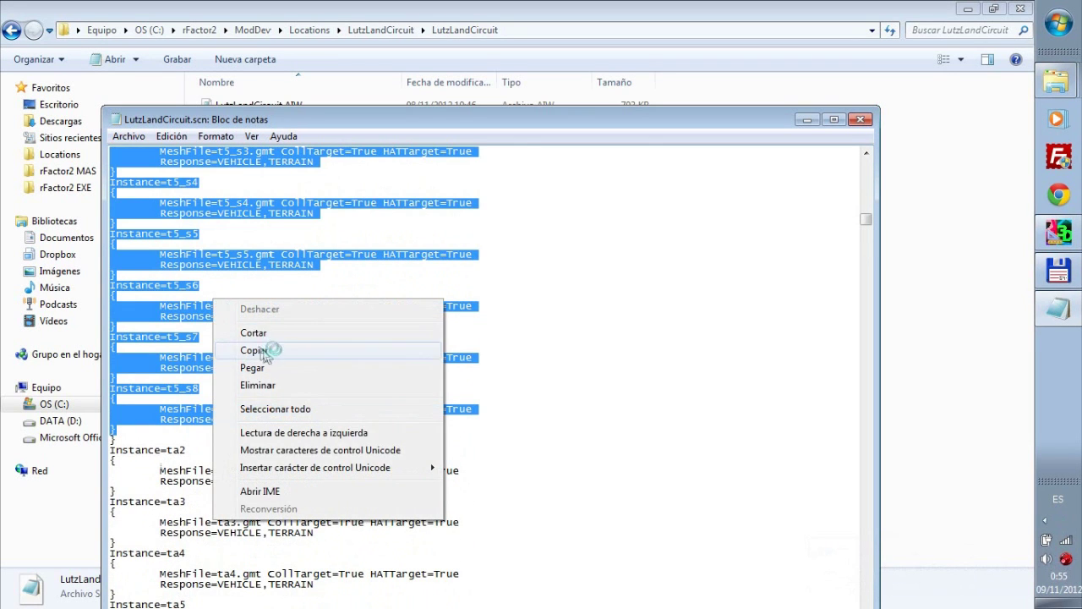
pyautogui.click(265, 350)
# Step: Open a new blank Notepad document and paste the copied road Instance blocks into it
pyautogui.click(1058, 22)
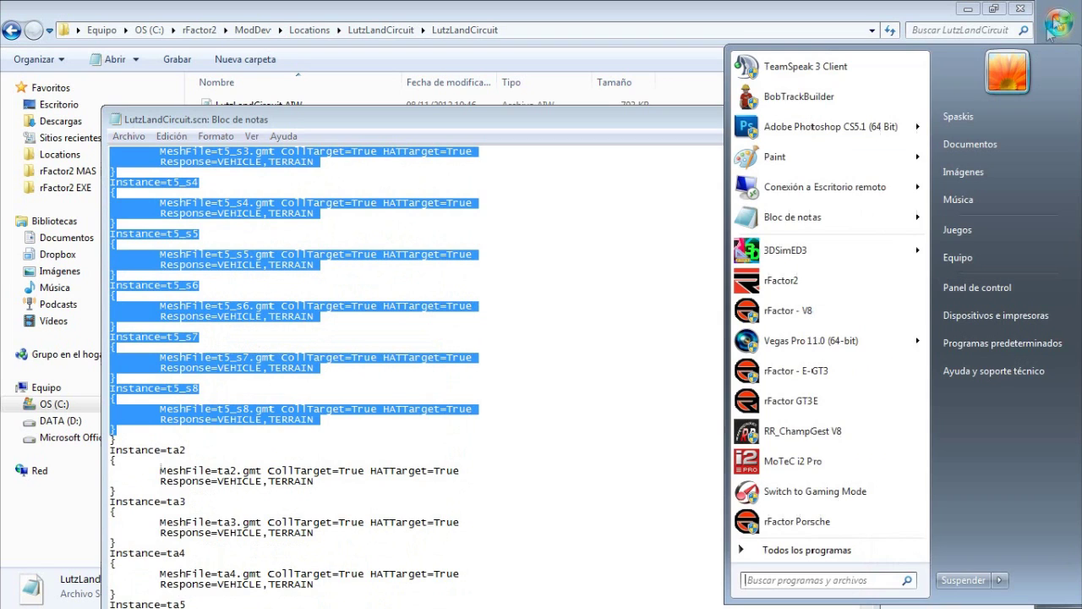
pyautogui.click(787, 217)
pyautogui.rightClick(251, 181)
pyautogui.click(287, 251)
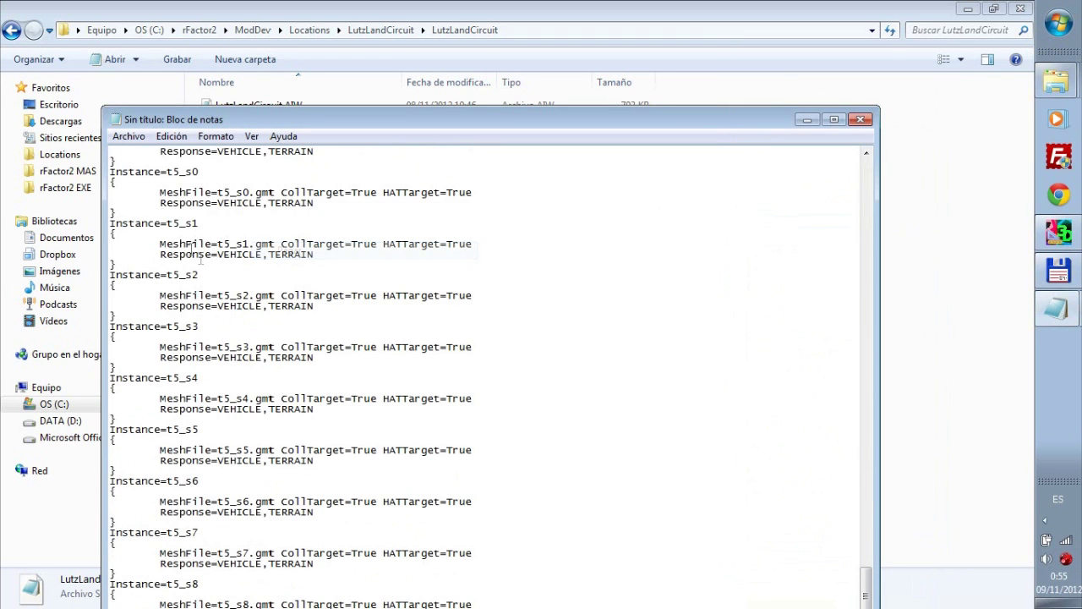
# Step: Replace every "=t0_" with "=racesurface_t0_" in the pasted blocks
pyautogui.click(171, 136)
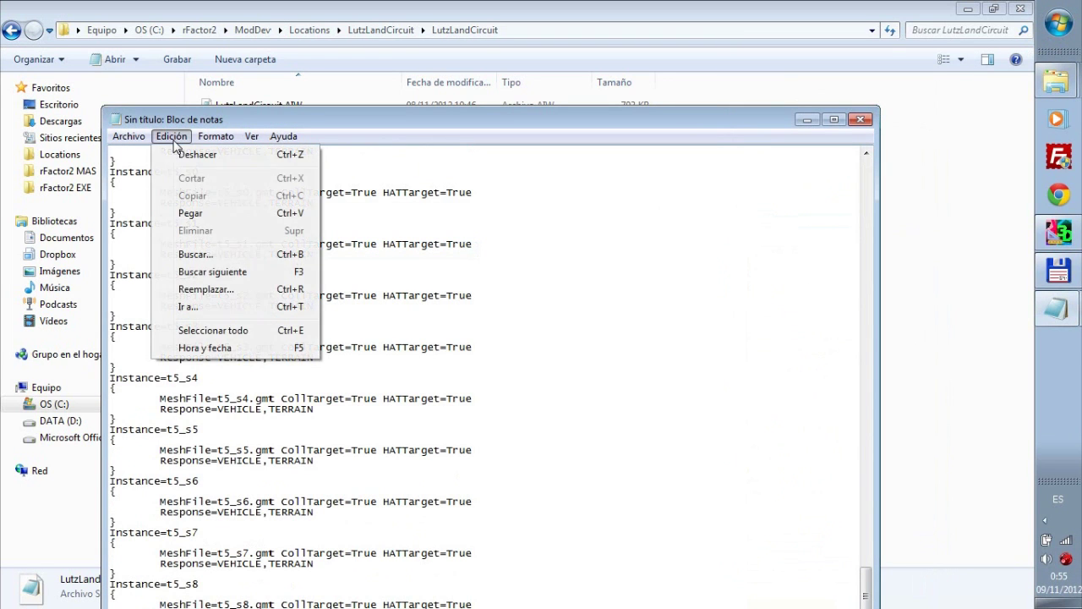
pyautogui.click(225, 289)
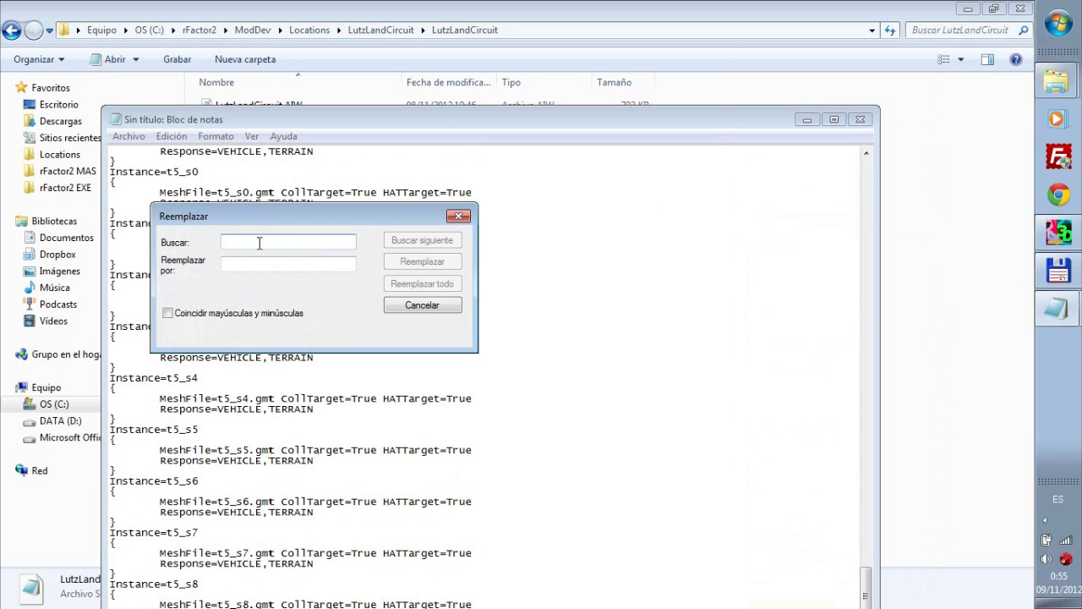
pyautogui.write('=t0_')
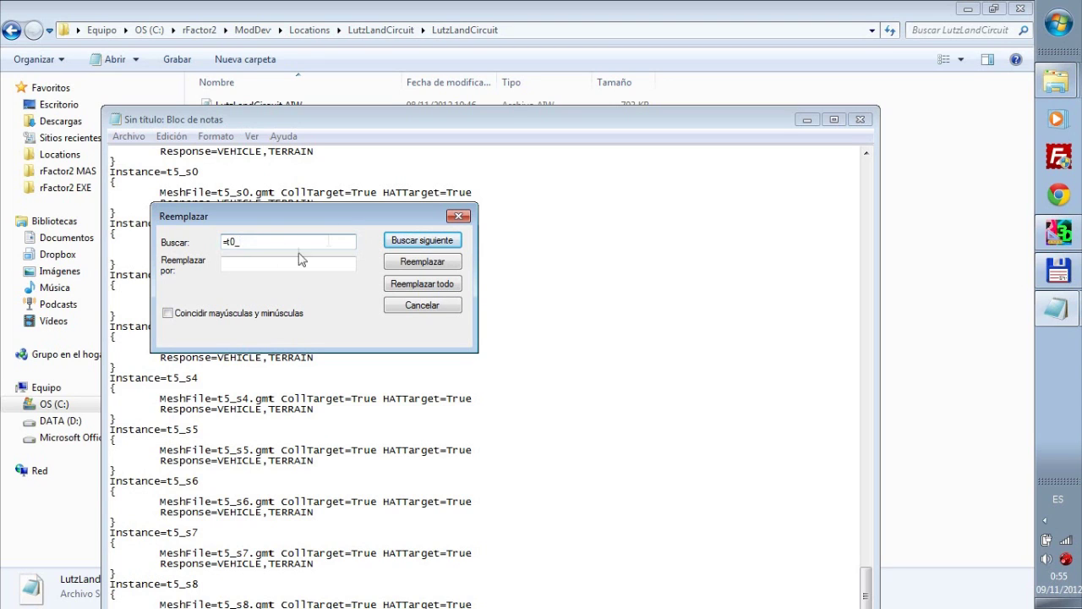
pyautogui.click(235, 264)
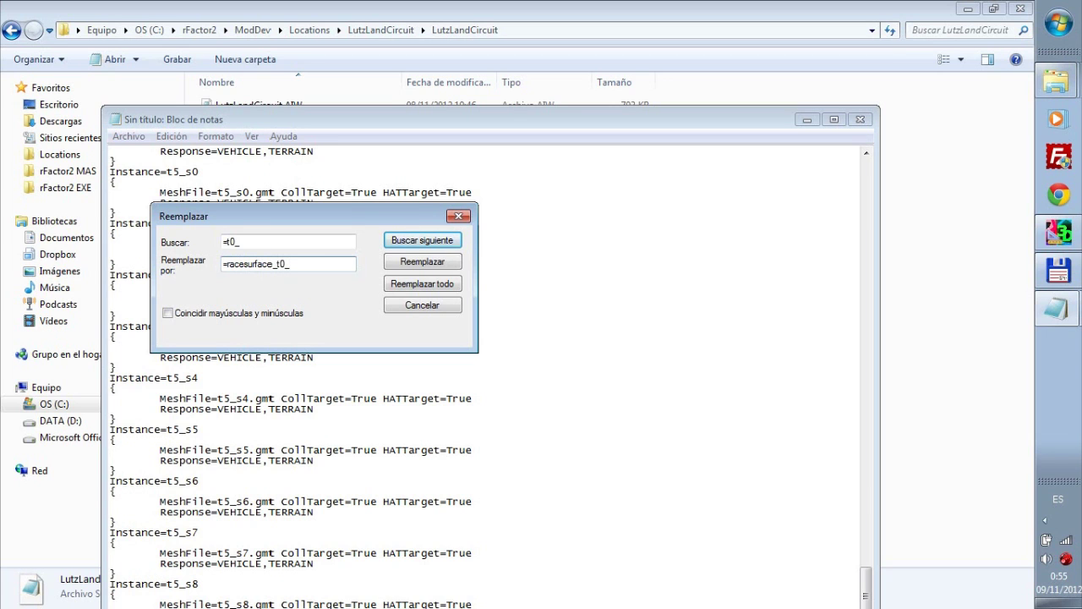
pyautogui.click(422, 284)
# Step: Replace every "=t1_" with "=racesurface_t1_" and every "=t2_" with "=racesurface_t2_"
pyautogui.click(231, 241)
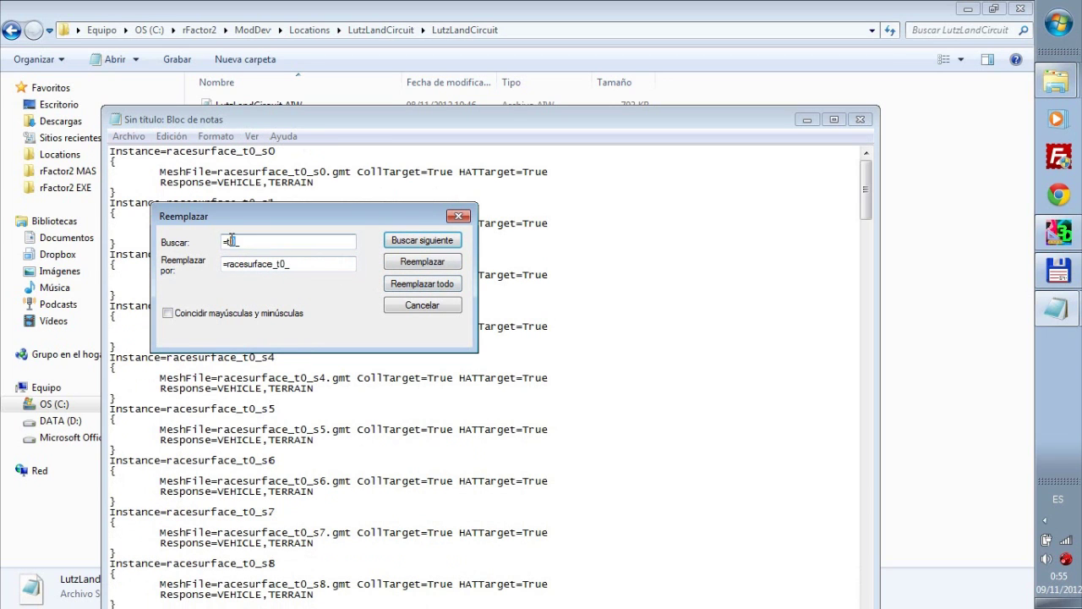
pyautogui.write('1')
pyautogui.moveTo(280, 264); pyautogui.dragTo(289, 264)
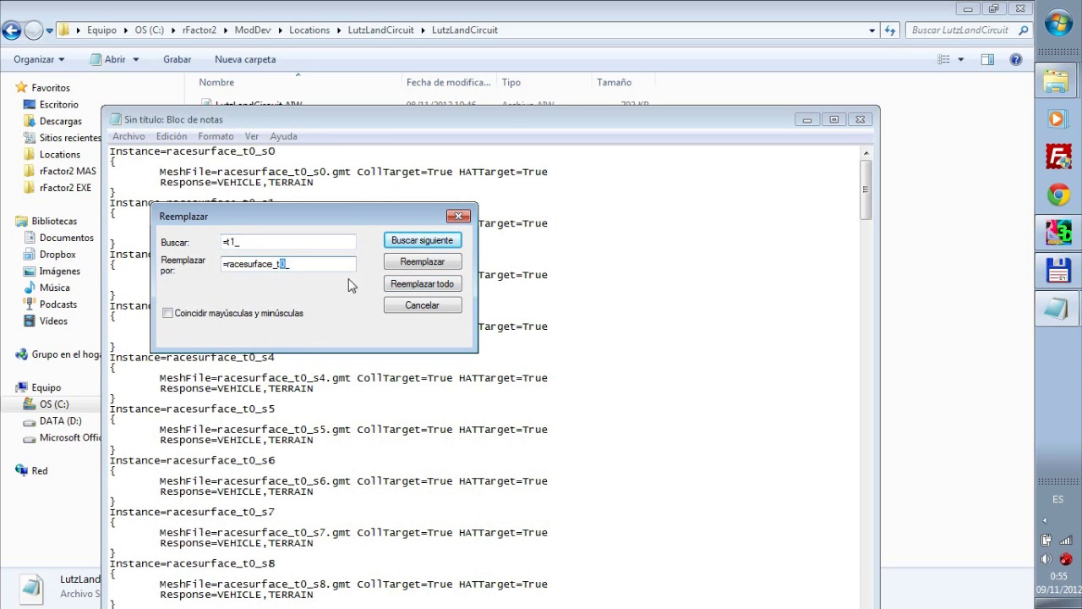
pyautogui.click(395, 285)
pyautogui.click(234, 241)
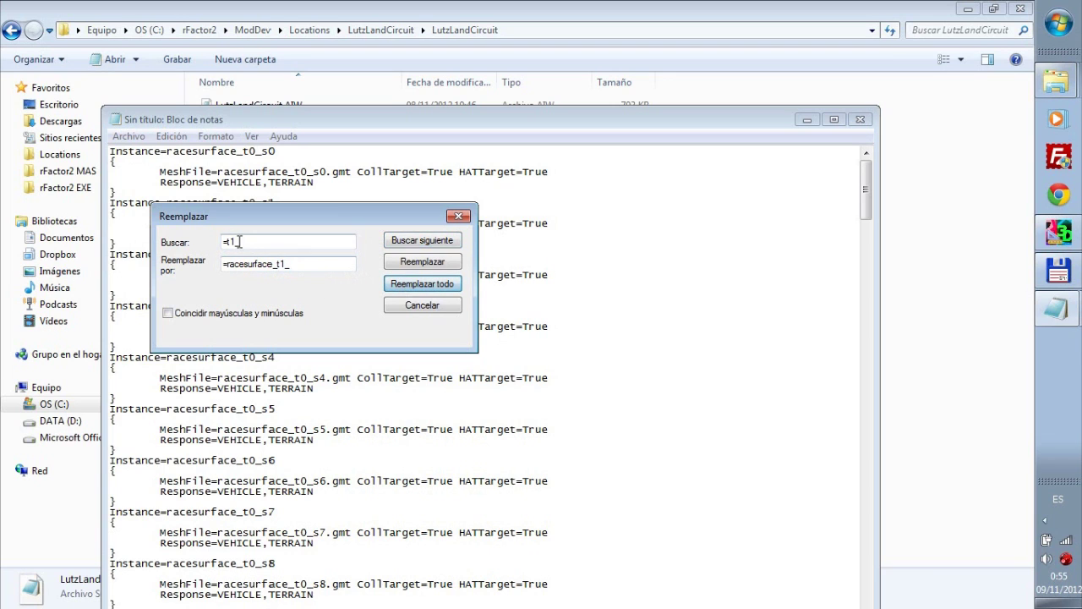
pyautogui.moveTo(285, 264); pyautogui.dragTo(279, 263)
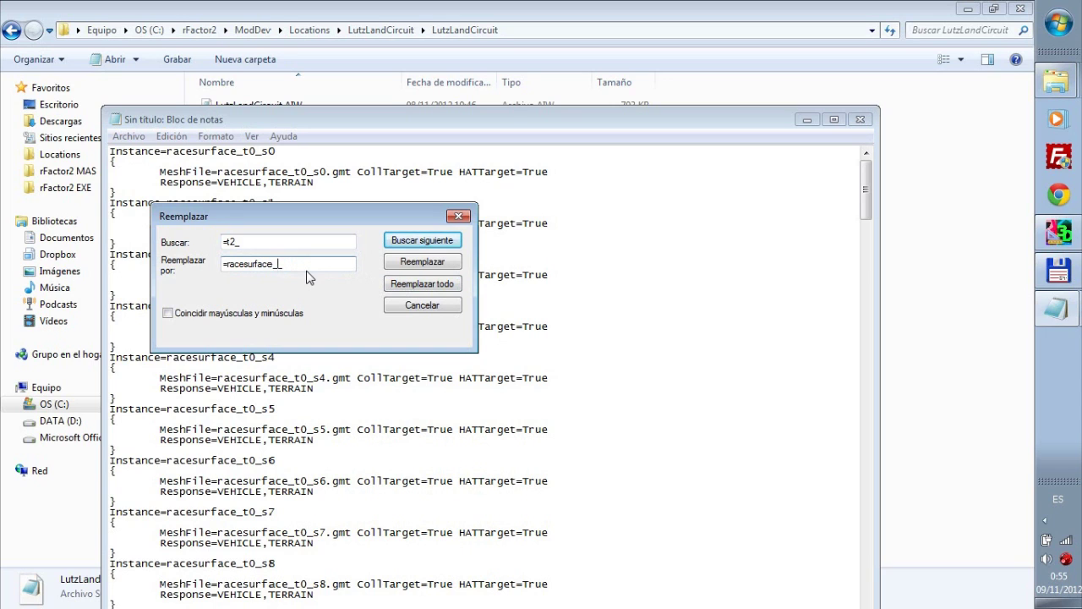
pyautogui.click(422, 288)
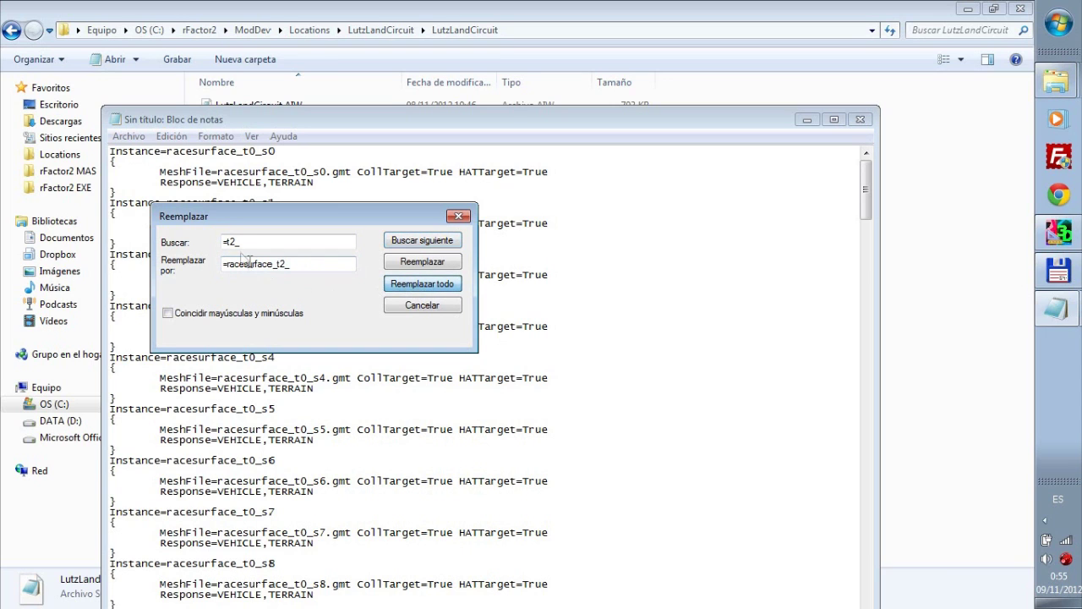
# Step: Replace every "=t3_" with "=racesurface_t3_" throughout the pasted blocks
pyautogui.click(237, 242)
pyautogui.write('3')
pyautogui.moveTo(285, 263); pyautogui.dragTo(280, 264)
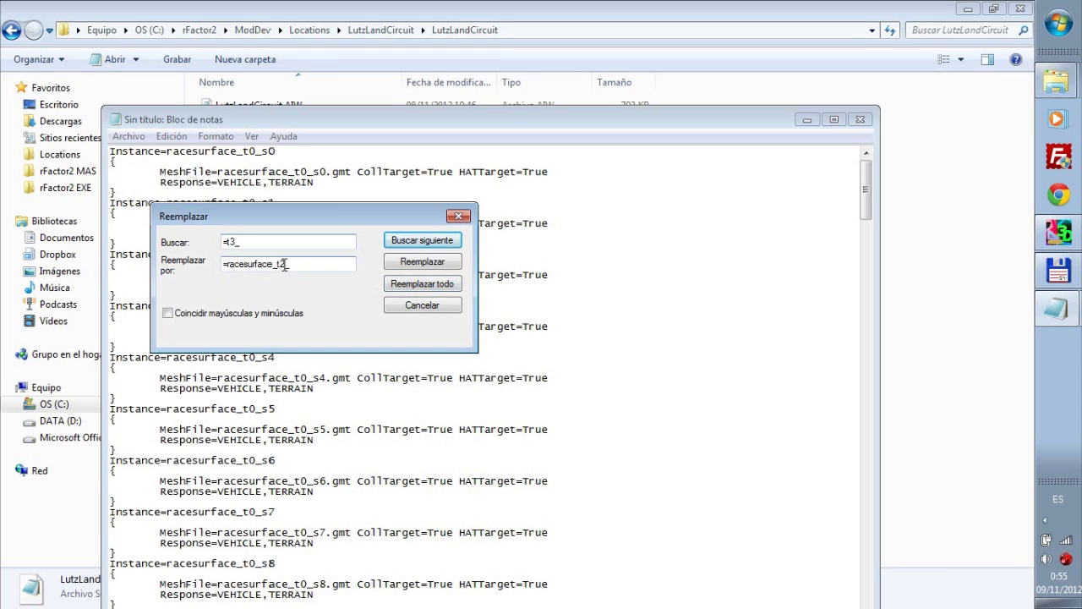
pyautogui.write('3_')
pyautogui.click(428, 286)
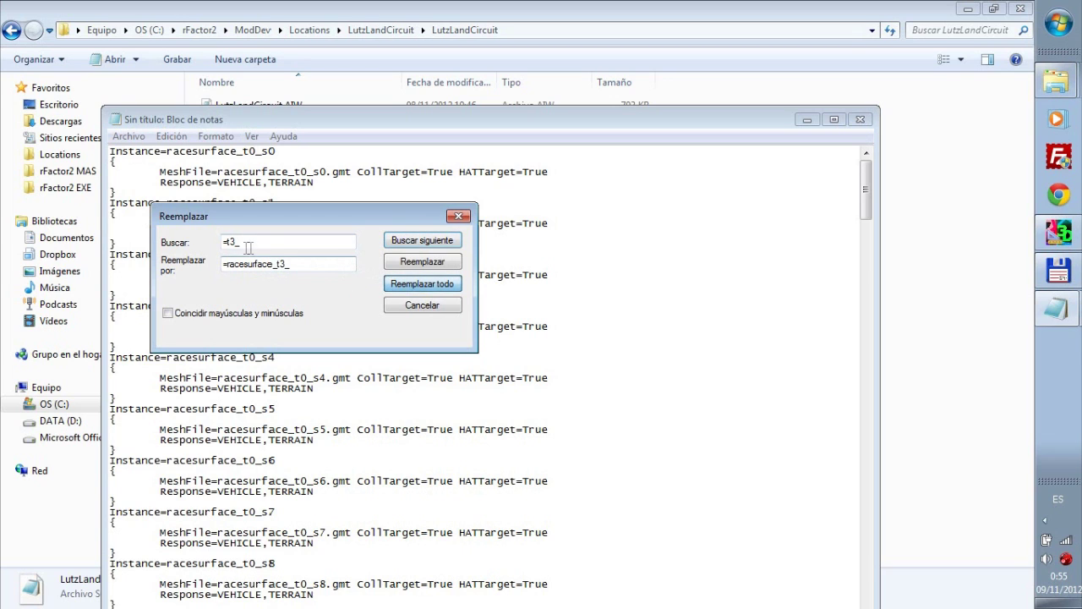
# Step: Replace every "=t4_" with "=racesurface_t4_" and every "=t5_" with "=racesurface_t5_"
pyautogui.moveTo(238, 242); pyautogui.dragTo(233, 242)
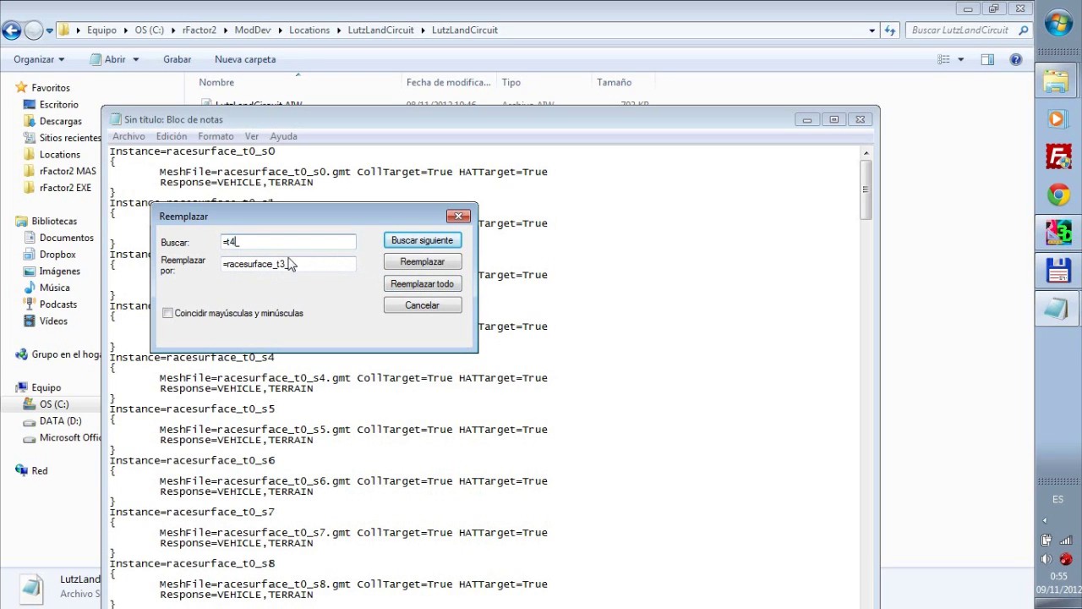
pyautogui.write('4')
pyautogui.moveTo(285, 263); pyautogui.dragTo(280, 262)
pyautogui.click(389, 284)
pyautogui.moveTo(239, 242); pyautogui.dragTo(280, 264)
pyautogui.write('5')
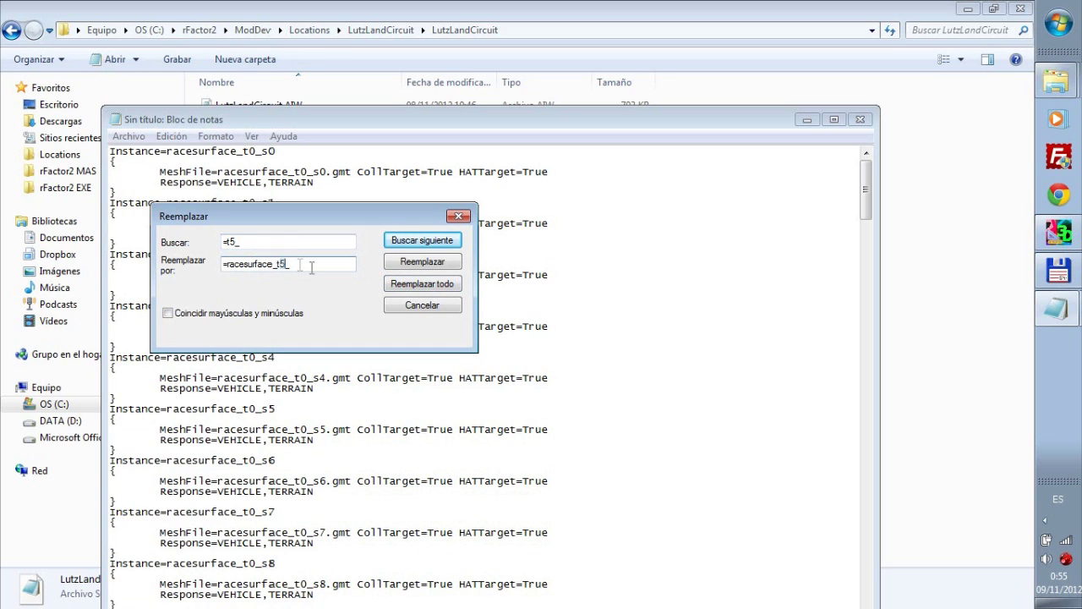
pyautogui.click(395, 283)
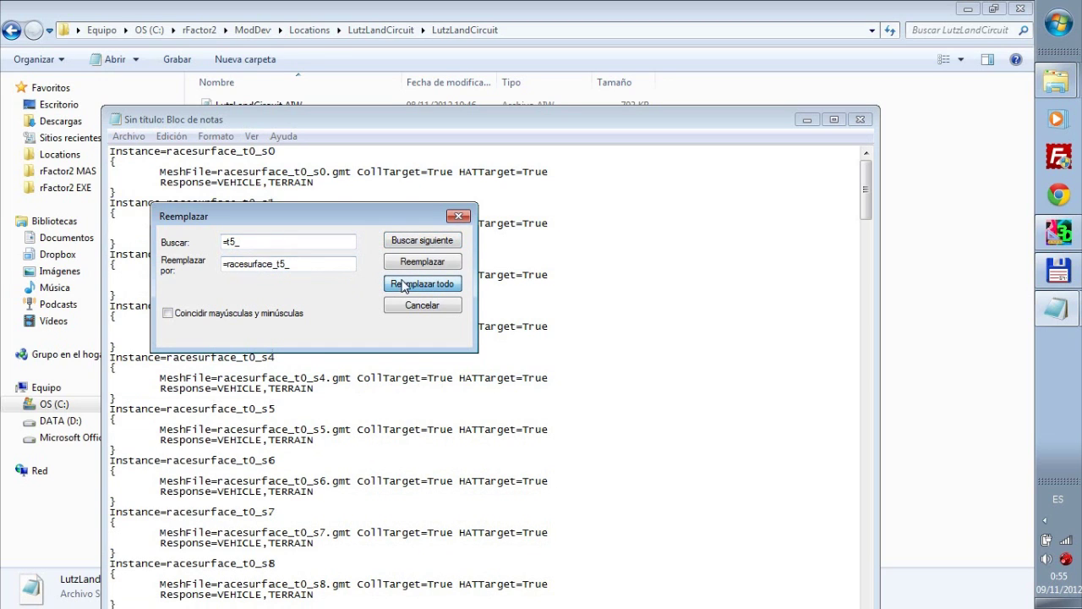
# Step: Set up a text replacement that searches for "Response=VEHICLE,TERRAIN", copied from the racesurface_t0_s1 block, with the replacement text cleared
pyautogui.click(458, 218)
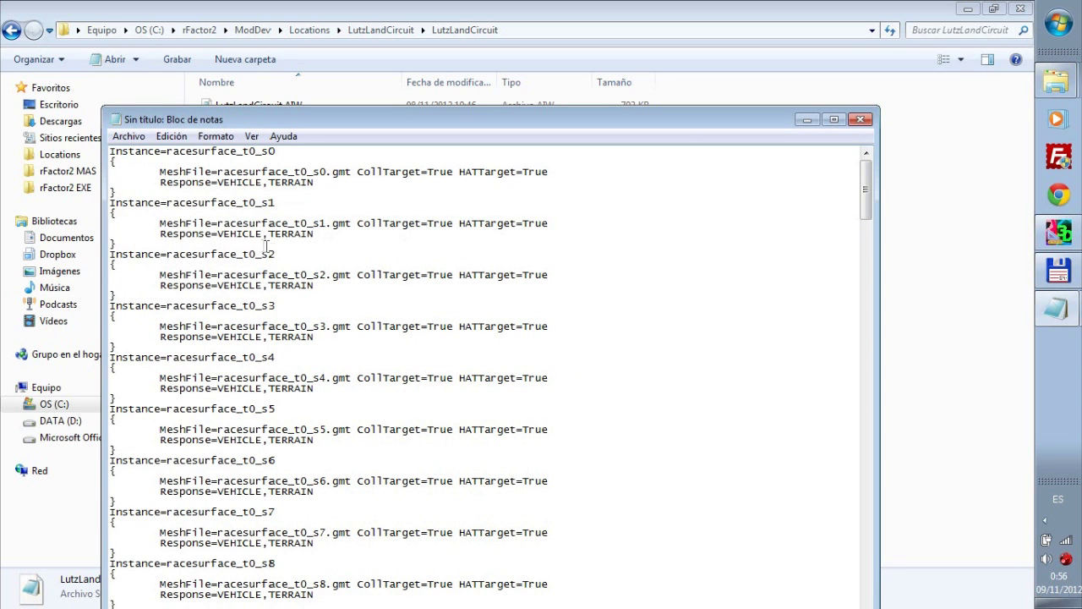
pyautogui.moveTo(336, 232); pyautogui.dragTo(166, 233)
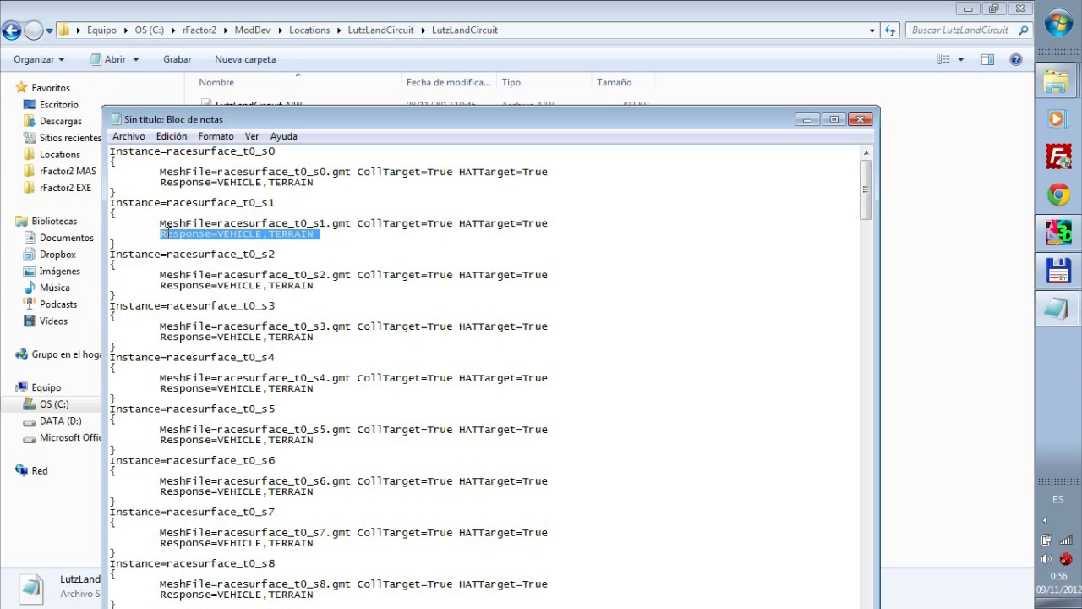
pyautogui.rightClick(167, 234)
pyautogui.click(212, 285)
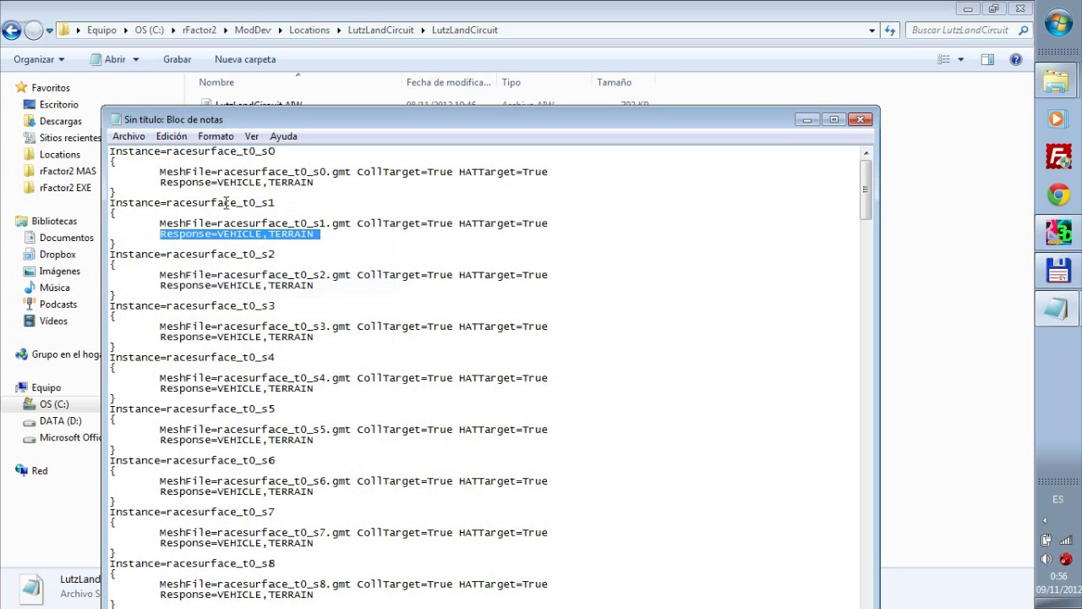
pyautogui.hotkey('ctrl', 'h')
pyautogui.press('Tab')
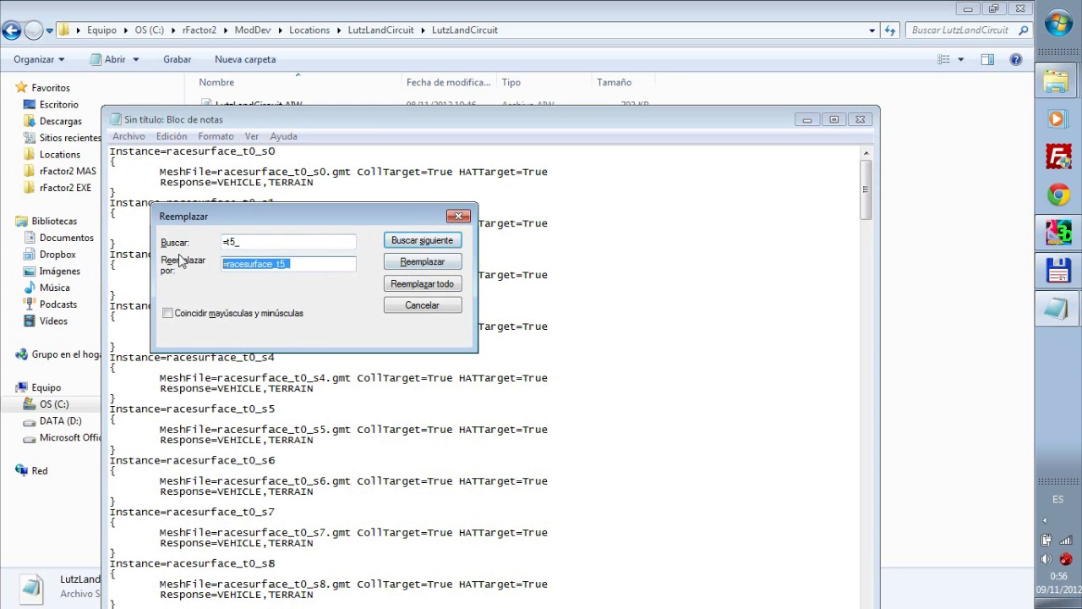
pyautogui.hotkey('ctrl', 'v')
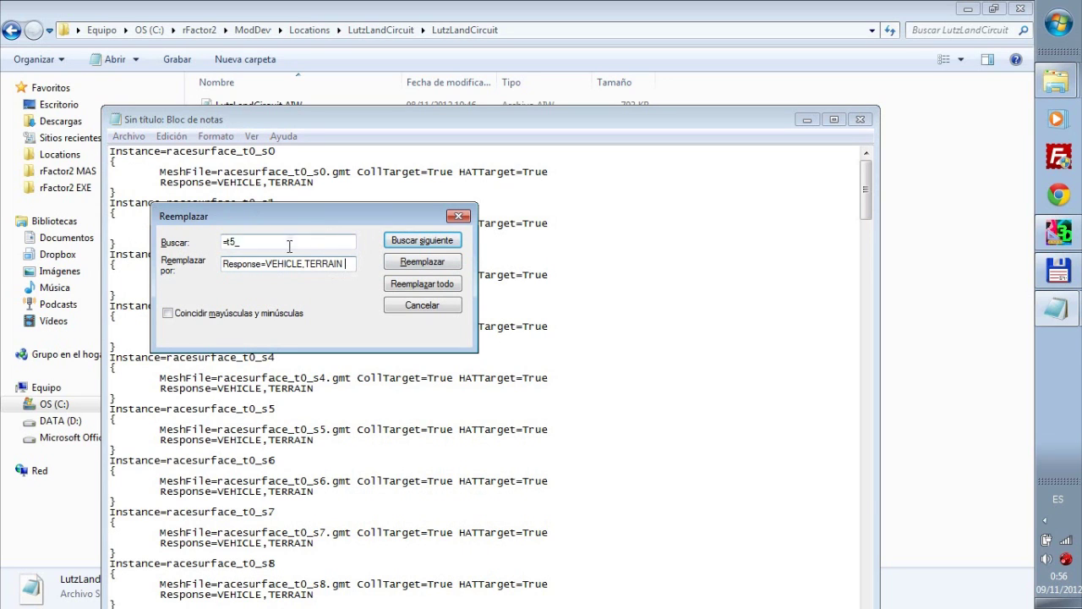
pyautogui.hotkey('shift', 'Tab')
pyautogui.hotkey('ctrl', 'v')
pyautogui.press('Tab')
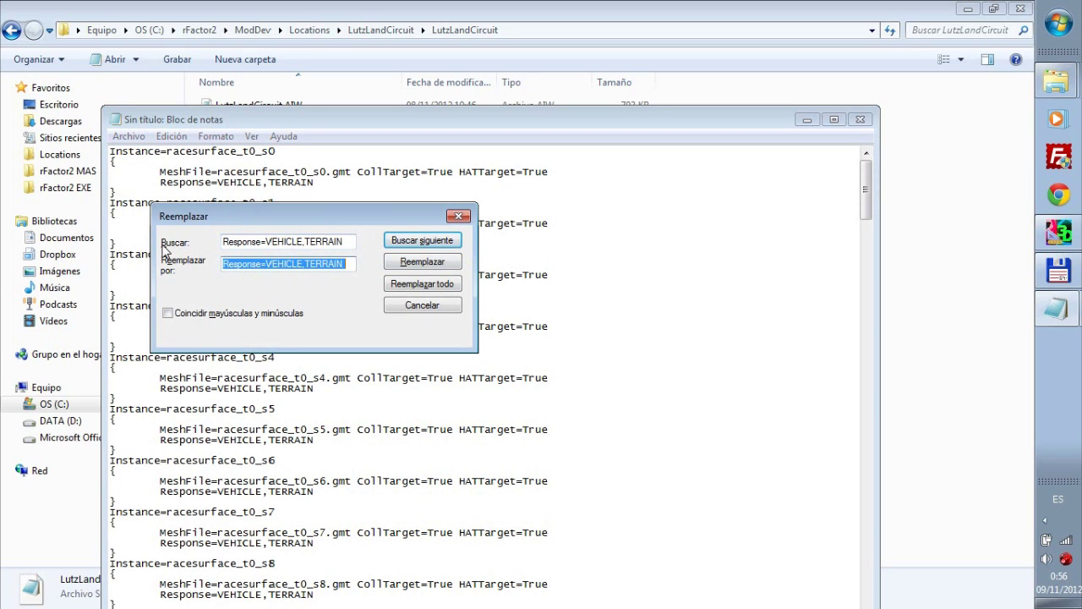
pyautogui.press('BackSpace')
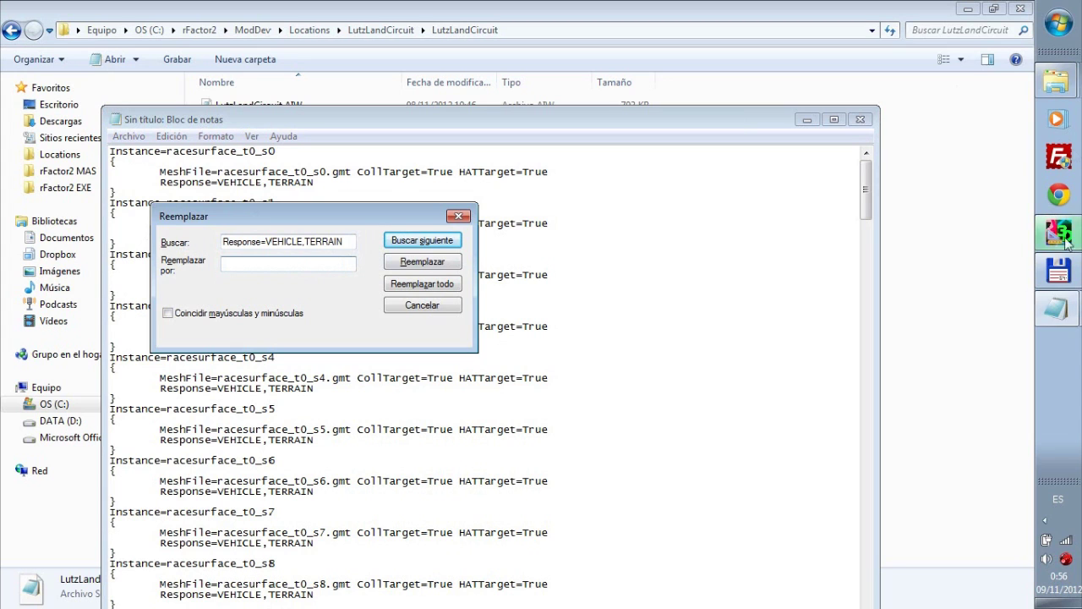
# Step: Open Black_Hole_Ring.scn from the inner Black_Hole_Ring folder under Locations and go to its first road instances
pyautogui.click(1057, 82)
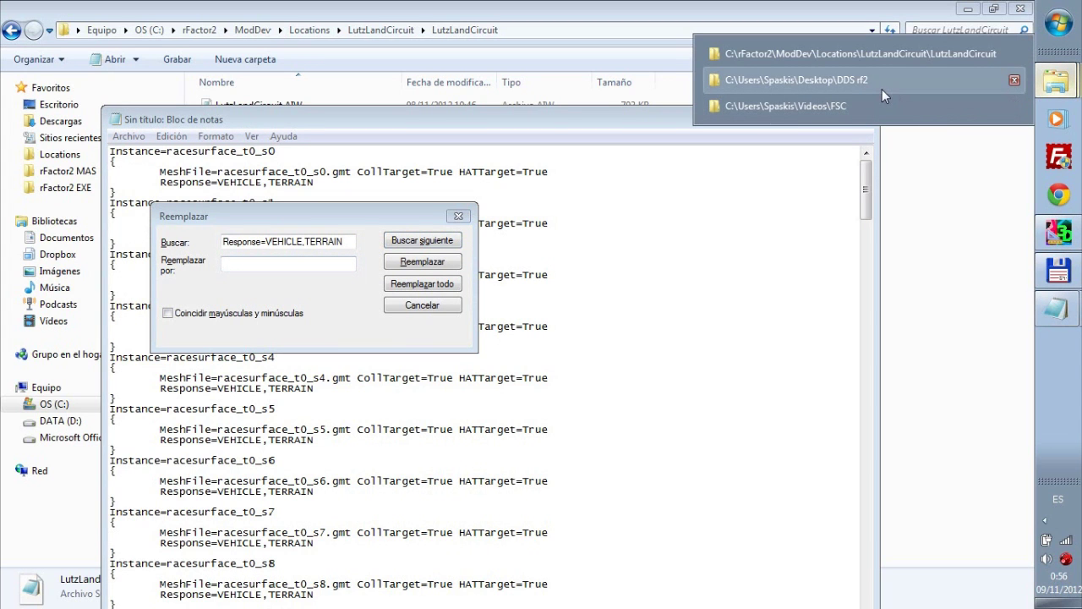
pyautogui.click(835, 81)
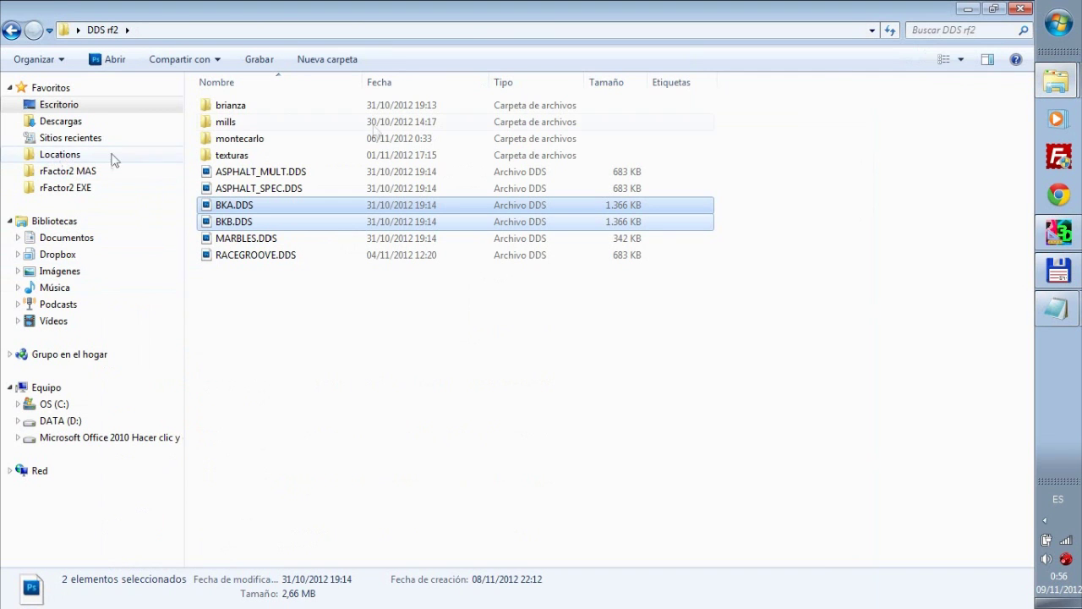
pyautogui.press('super+e')
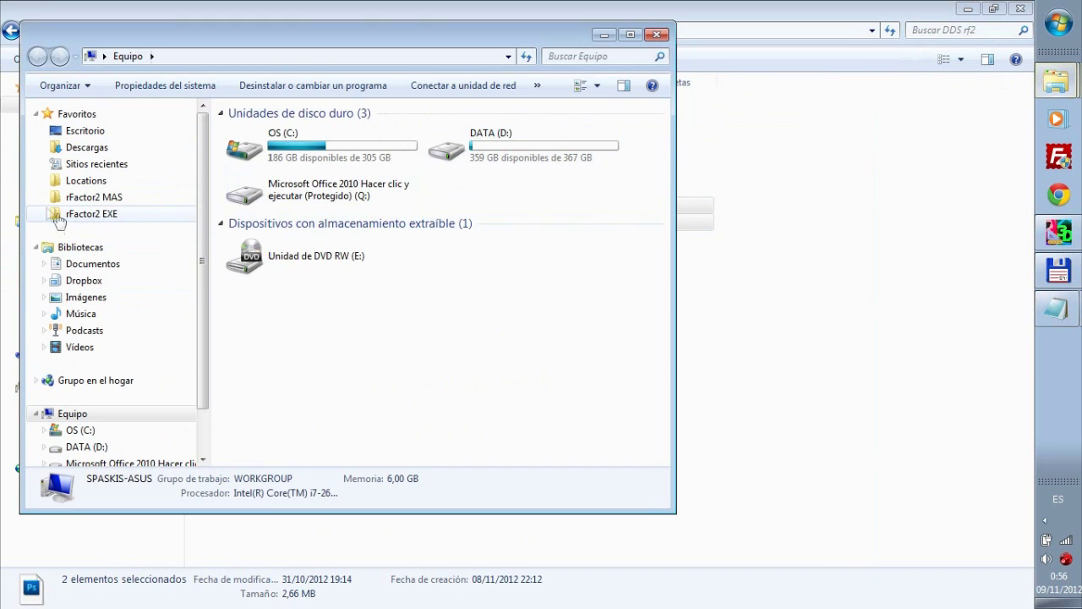
pyautogui.click(88, 181)
pyautogui.doubleClick(271, 132)
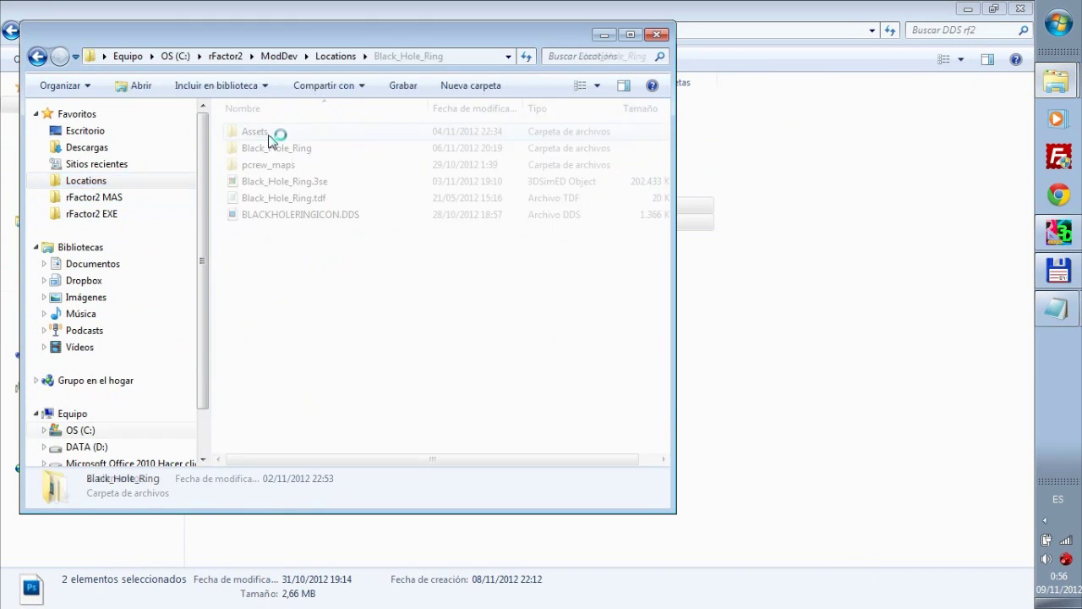
pyautogui.doubleClick(272, 148)
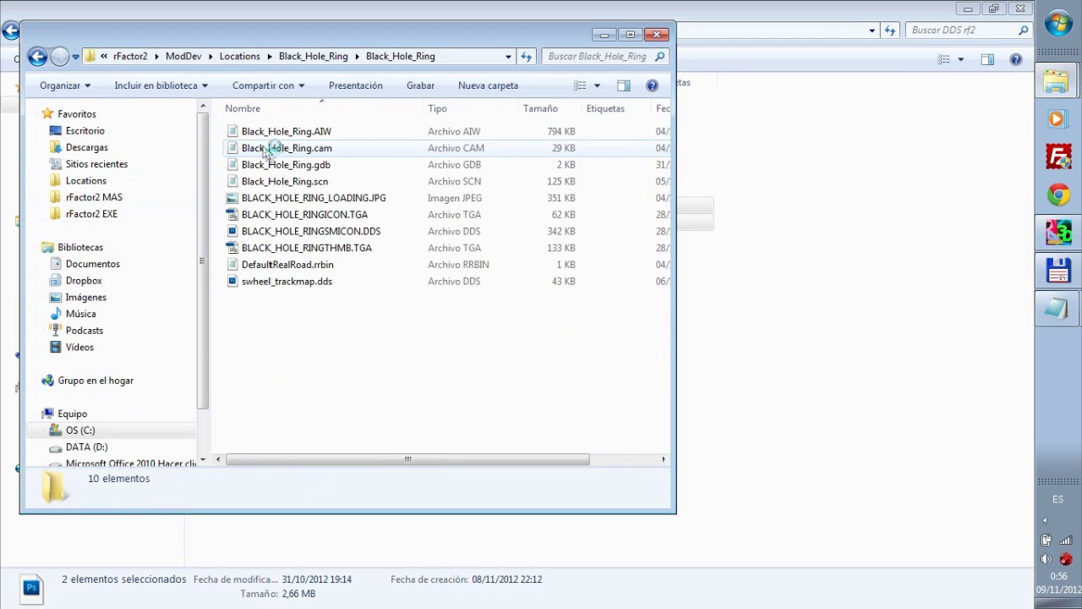
pyautogui.click(304, 188)
pyautogui.doubleClick(304, 188)
pyautogui.scroll(-7, 460, 387)
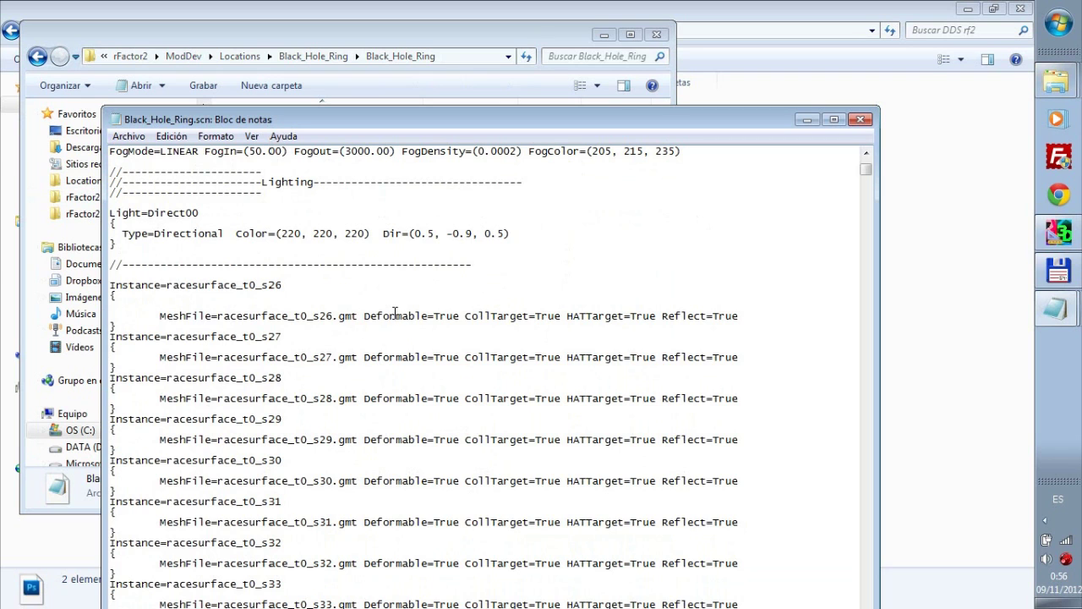
# Step: Replace every "Response=VEHICLE,TERRAIN" in the untitled document with "Deformable=True CollTarget=True HATTarget=True Reflect=True", copied from the racesurface_t0_s26 instance in Black_Hole_Ring.scn
pyautogui.moveTo(395, 314); pyautogui.dragTo(738, 317)
pyautogui.rightClick(676, 326)
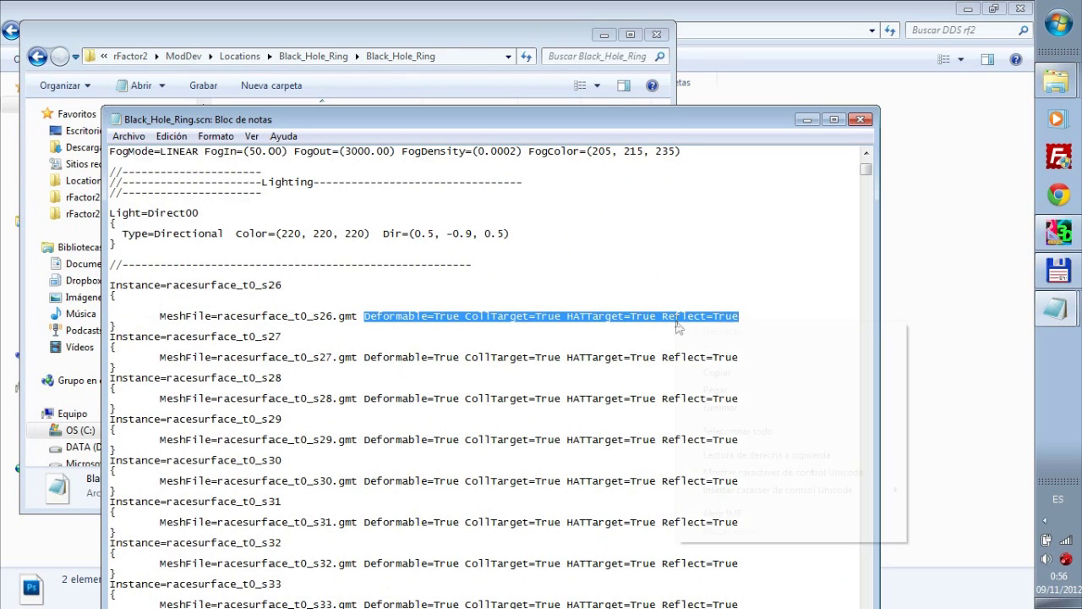
pyautogui.click(717, 372)
pyautogui.click(1055, 308)
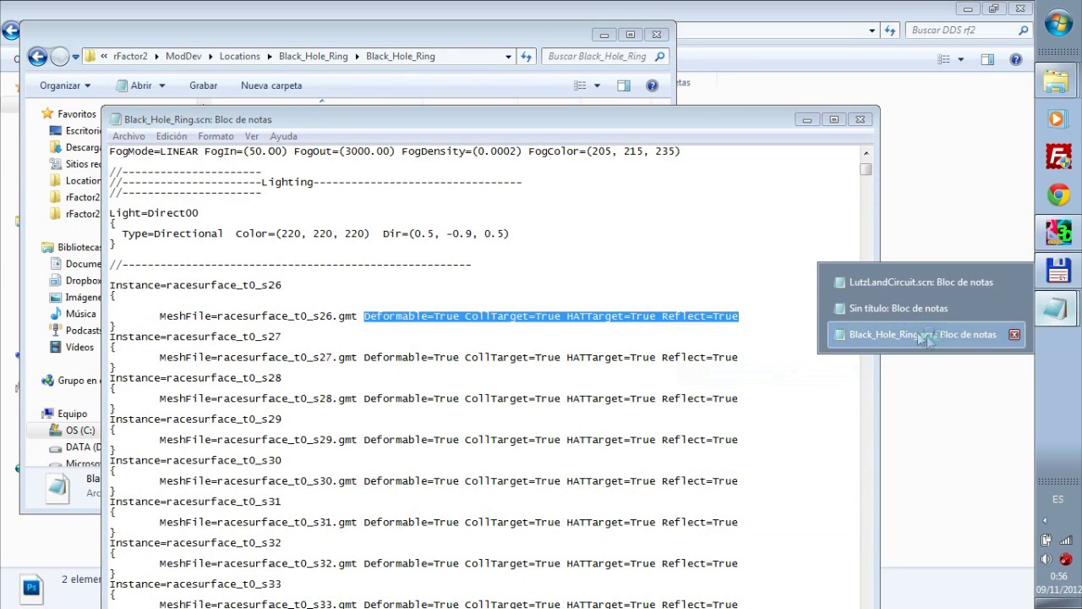
pyautogui.click(899, 308)
pyautogui.rightClick(258, 265)
pyautogui.click(338, 337)
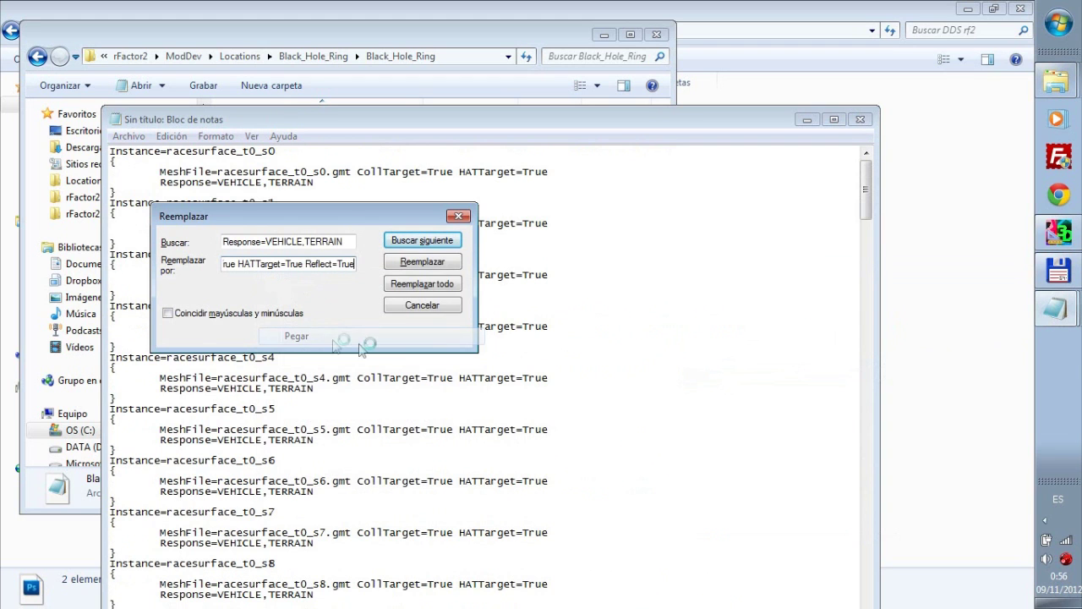
pyautogui.click(440, 284)
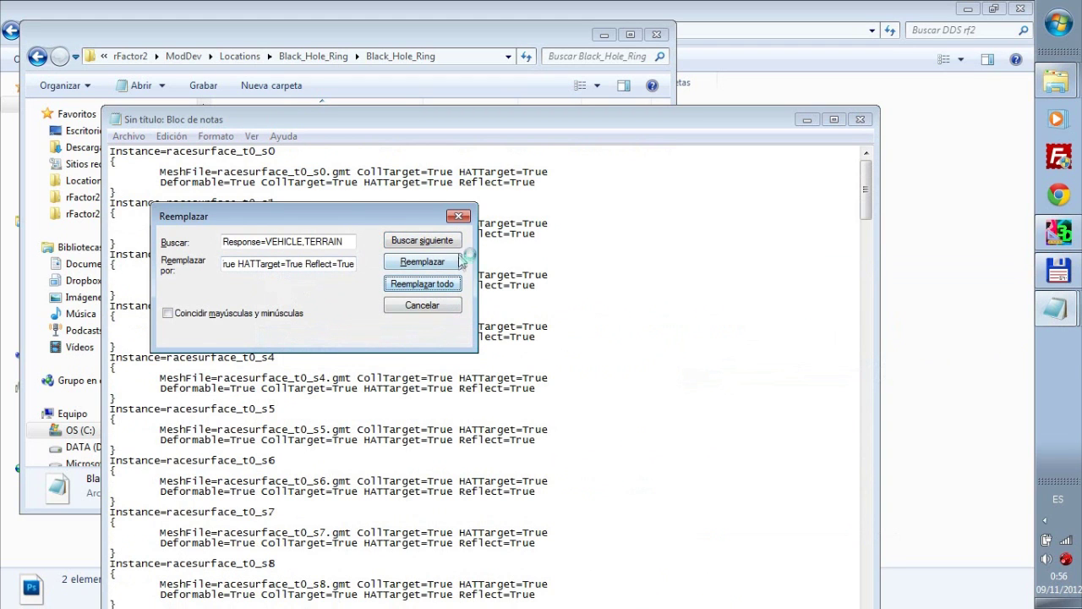
pyautogui.click(458, 215)
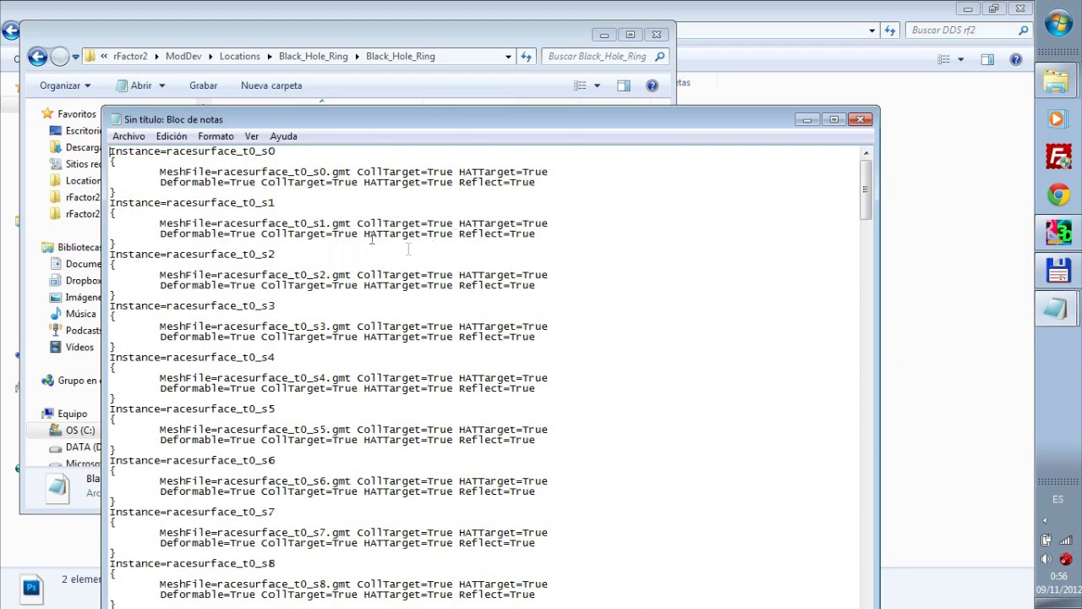
# Step: Copy all the edited road blocks from the untitled document into LutzLandCircuit.scn, then save and close that file
pyautogui.hotkey('ctrl', 'a')
pyautogui.rightClick(223, 180)
pyautogui.click(268, 237)
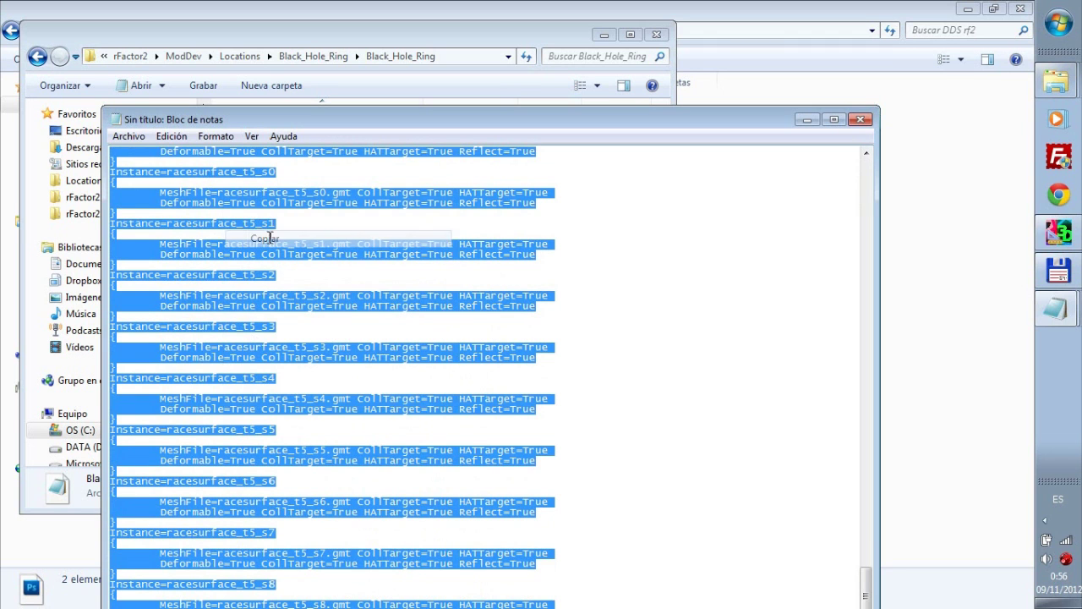
pyautogui.click(1055, 309)
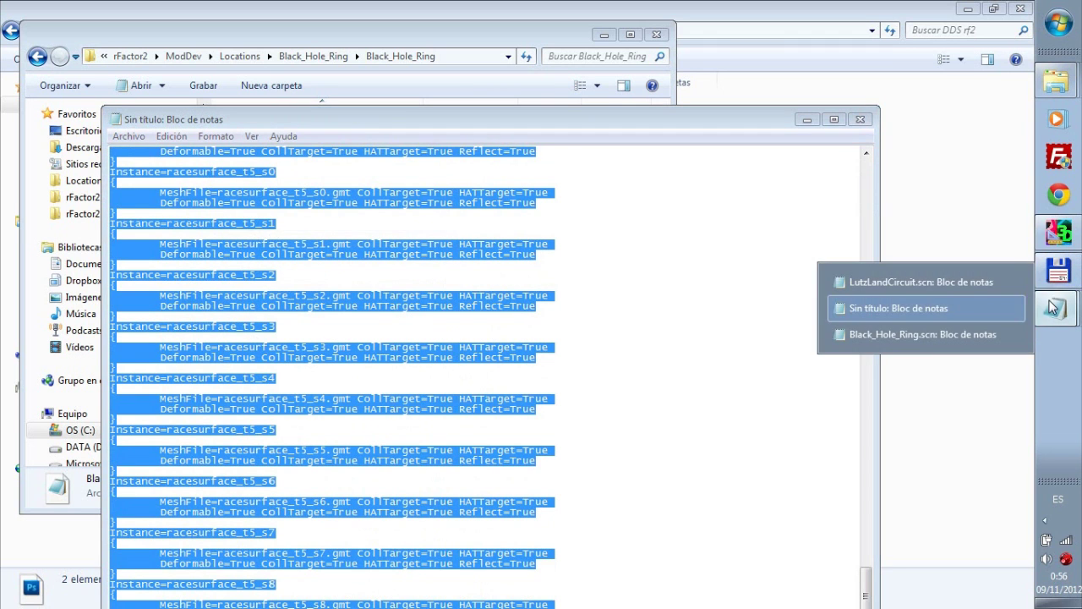
pyautogui.click(885, 281)
pyautogui.hotkey('ctrl', 'v')
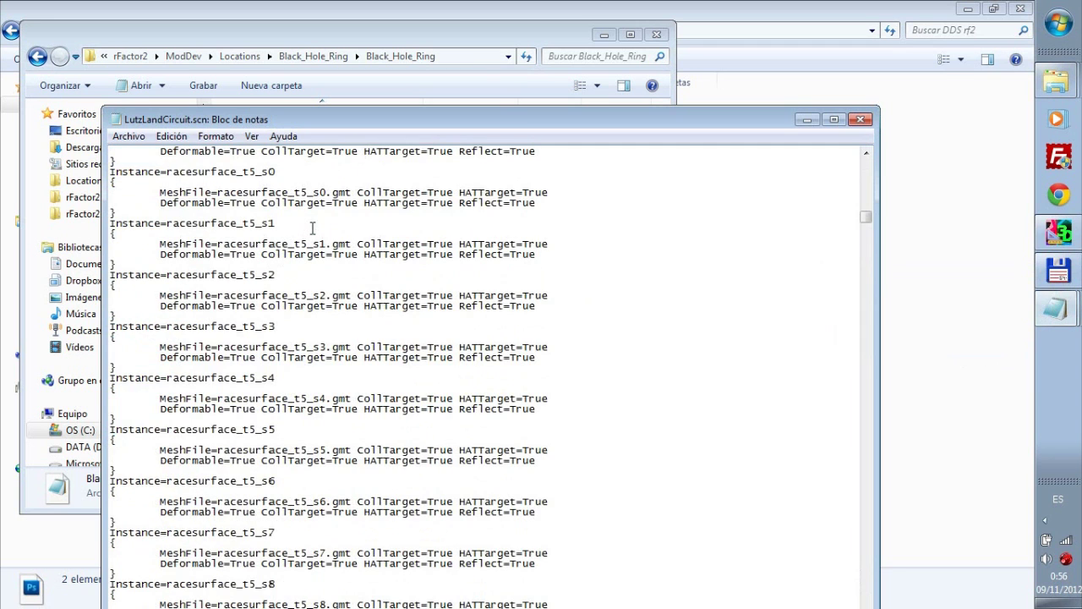
pyautogui.click(861, 120)
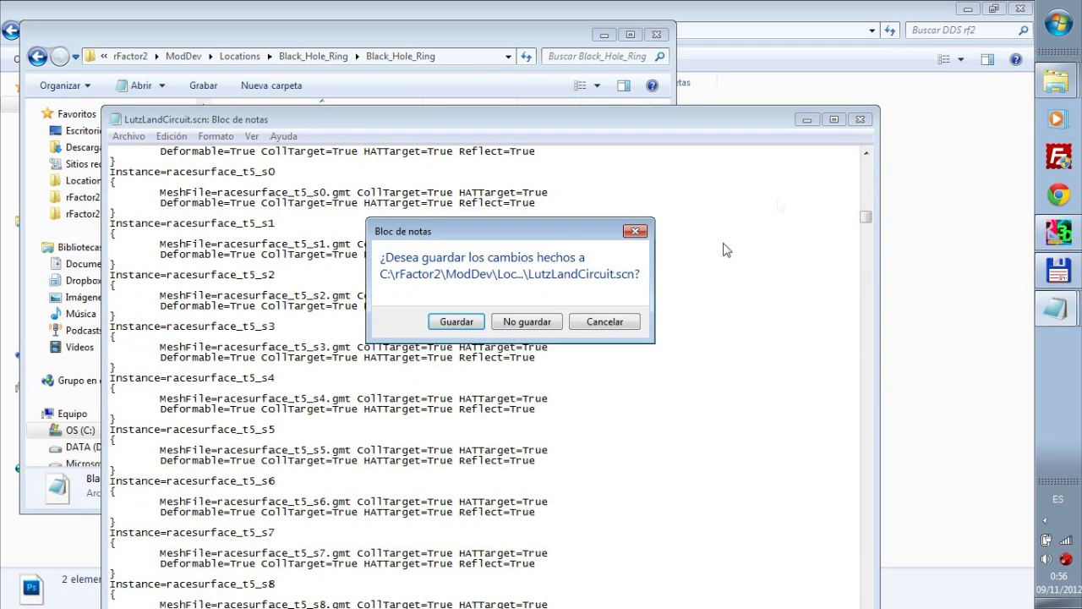
pyautogui.click(457, 319)
# Step: Close the untitled document without saving, along with Black_Hole_Ring.scn and its folder window
pyautogui.click(860, 119)
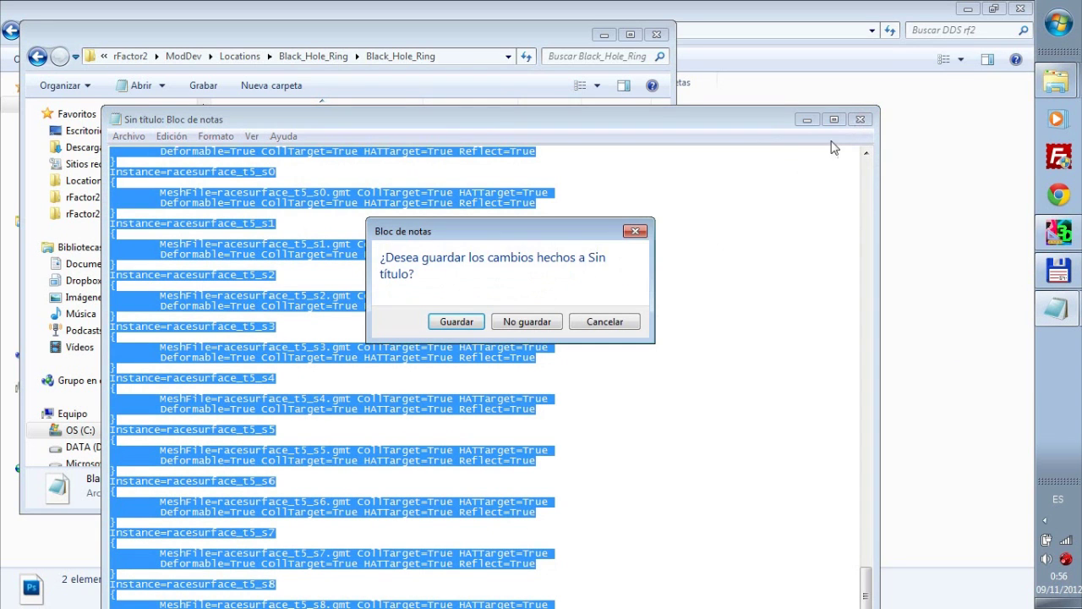
pyautogui.click(527, 321)
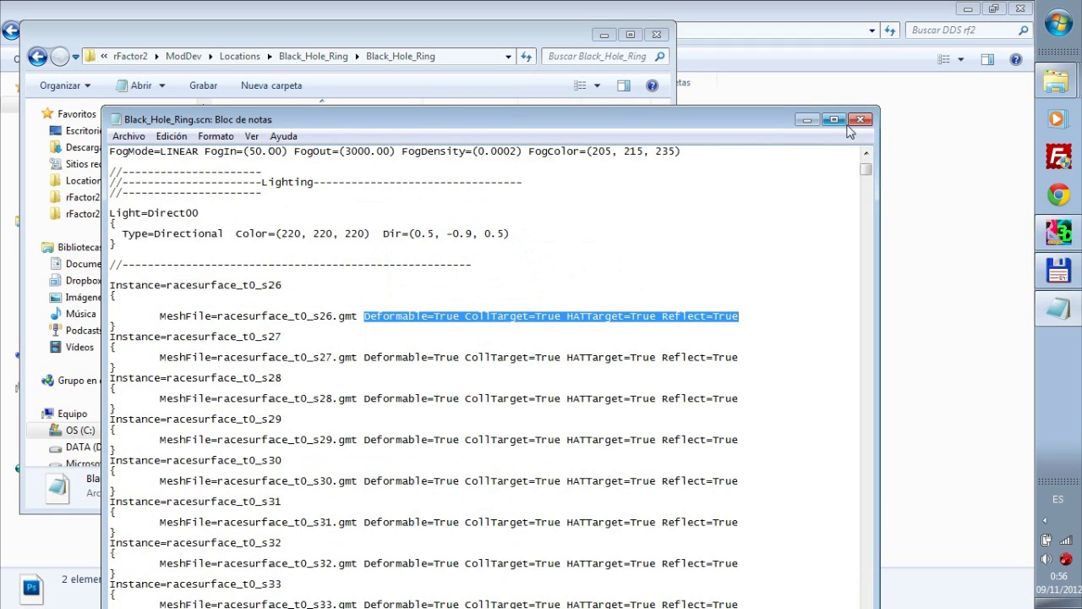
pyautogui.click(861, 120)
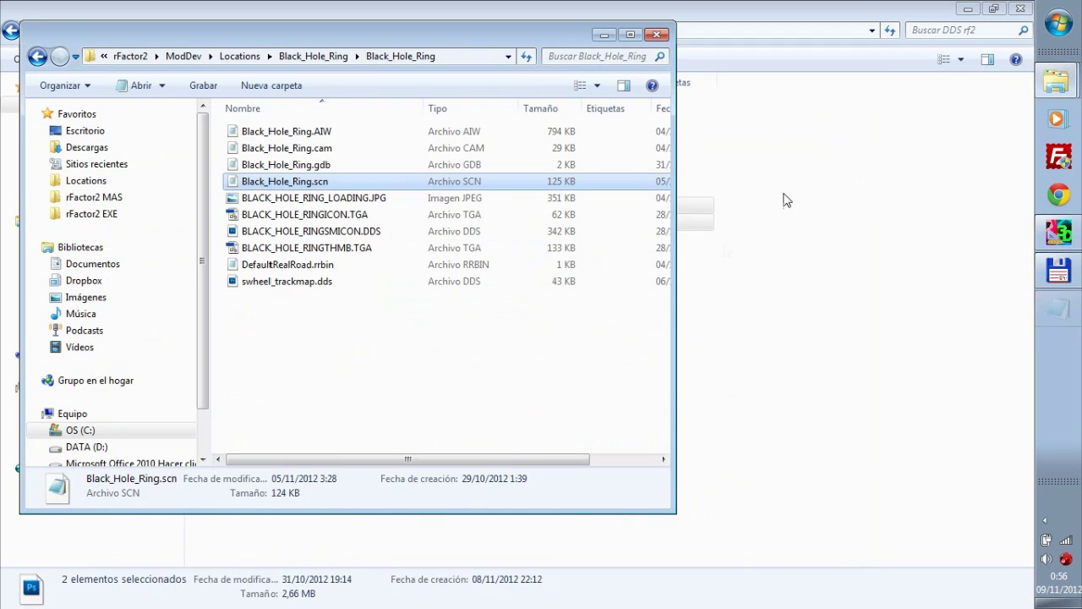
pyautogui.click(657, 35)
# Step: Switch to 3DSimED3 and import LutzLandCircuit.scn from the LutzLandCircuit track folder under Locations
pyautogui.click(1062, 237)
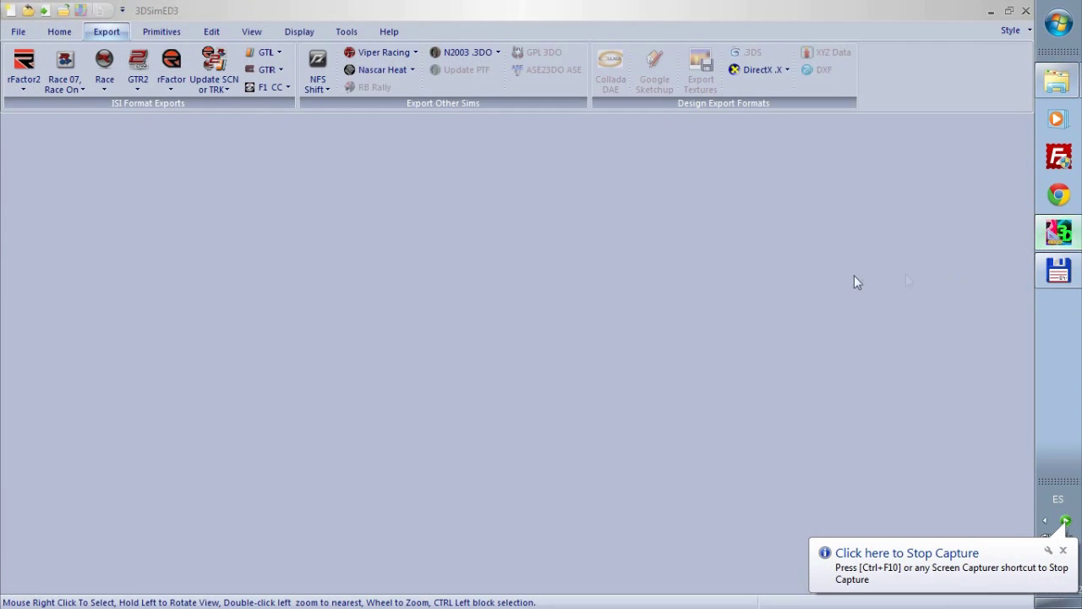
pyautogui.click(45, 11)
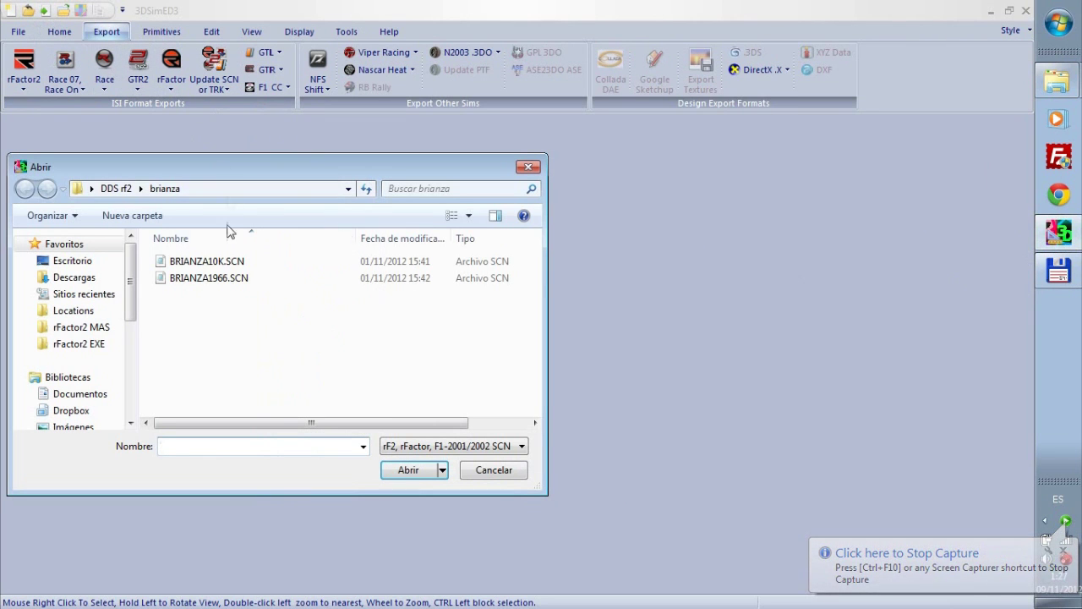
pyautogui.click(71, 310)
pyautogui.doubleClick(201, 328)
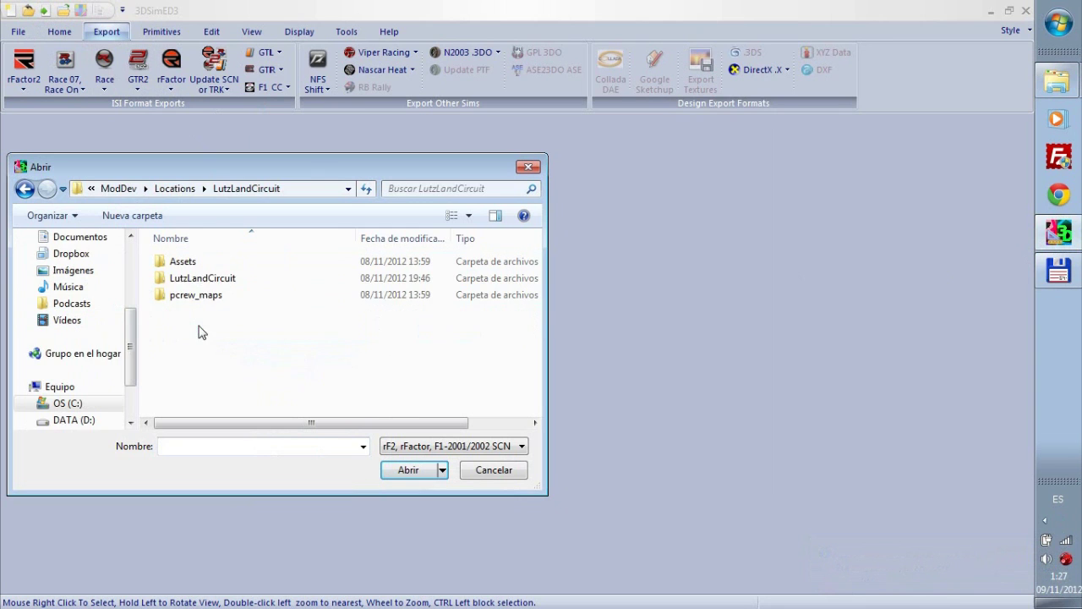
pyautogui.doubleClick(193, 278)
pyautogui.doubleClick(204, 261)
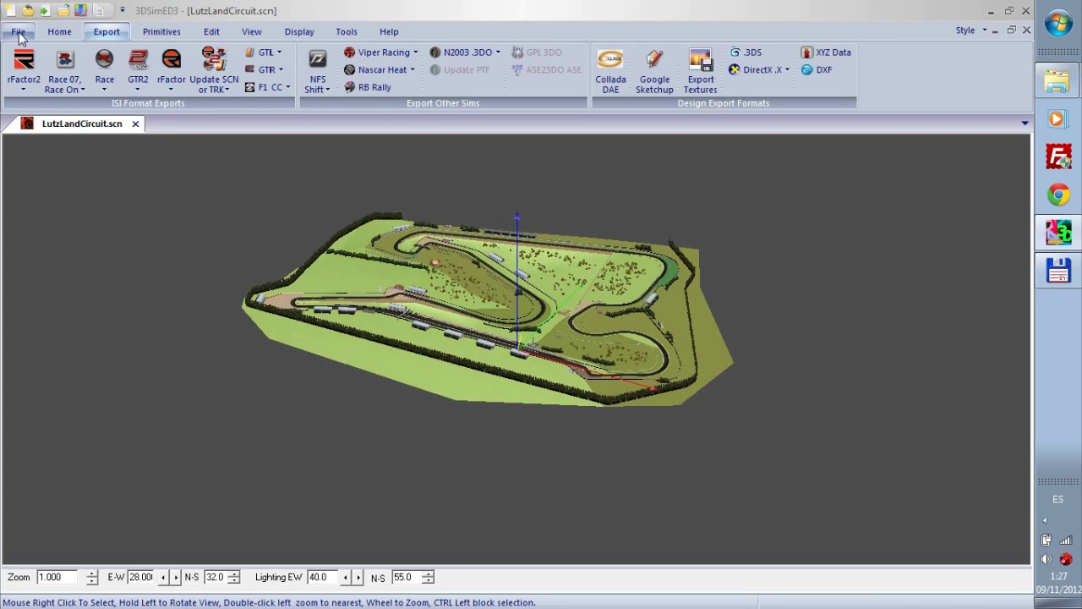
# Step: Load the recent track BRIANZA10K.SCN and open its surrounding skyboxi.gmt object as a separate model
pyautogui.click(17, 32)
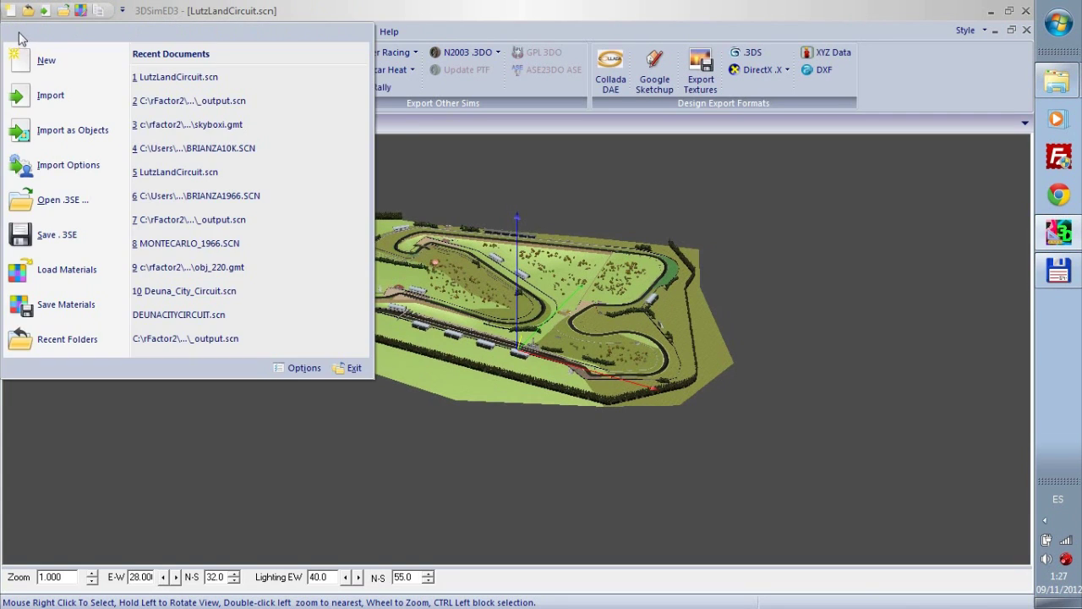
pyautogui.click(199, 148)
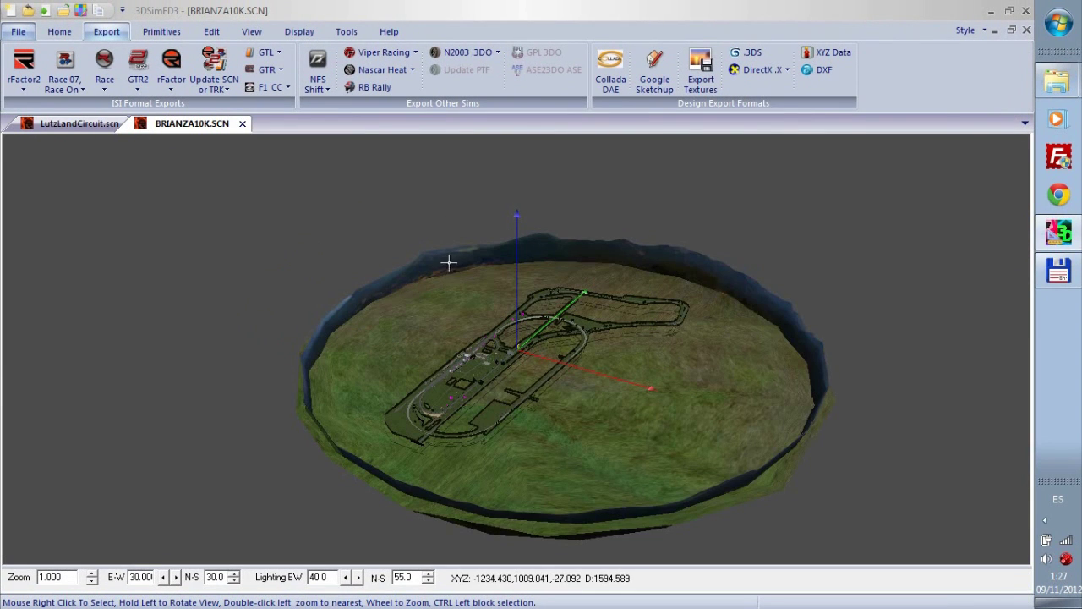
pyautogui.rightClick(450, 289)
pyautogui.click(508, 351)
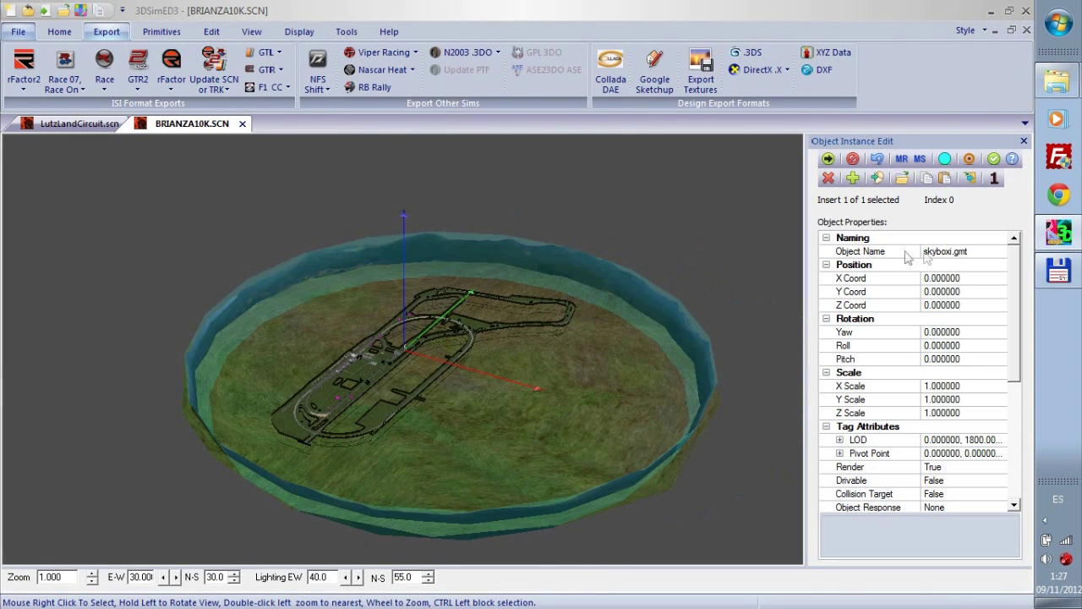
pyautogui.click(877, 178)
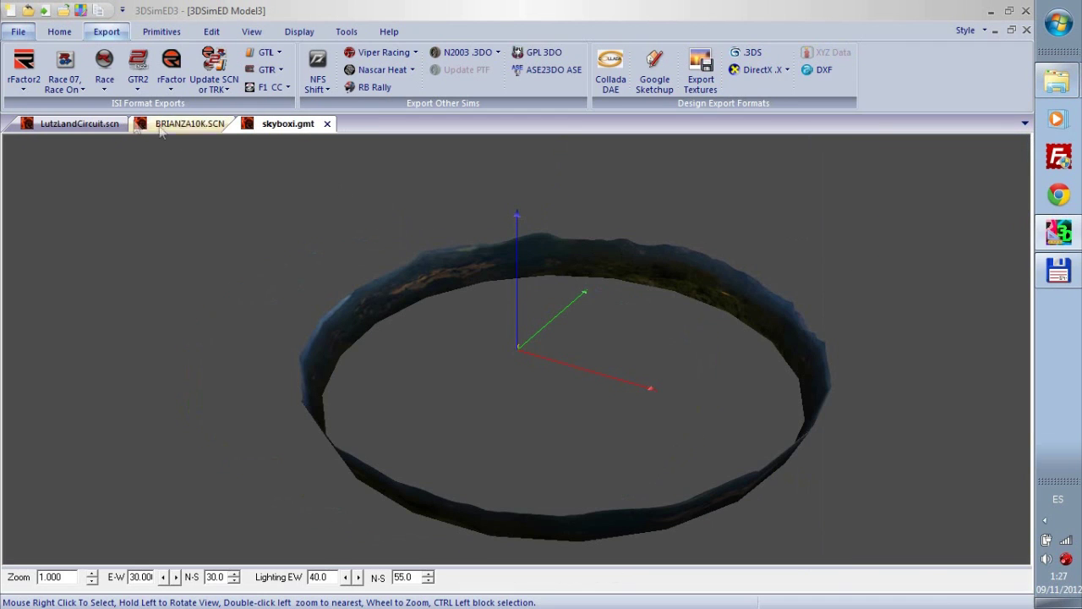
# Step: Export the skybox as rFactor2 file skyboxi.gmt into LutzLandCircuit's Assets\GMT folder, keeping the default write options
pyautogui.click(24, 72)
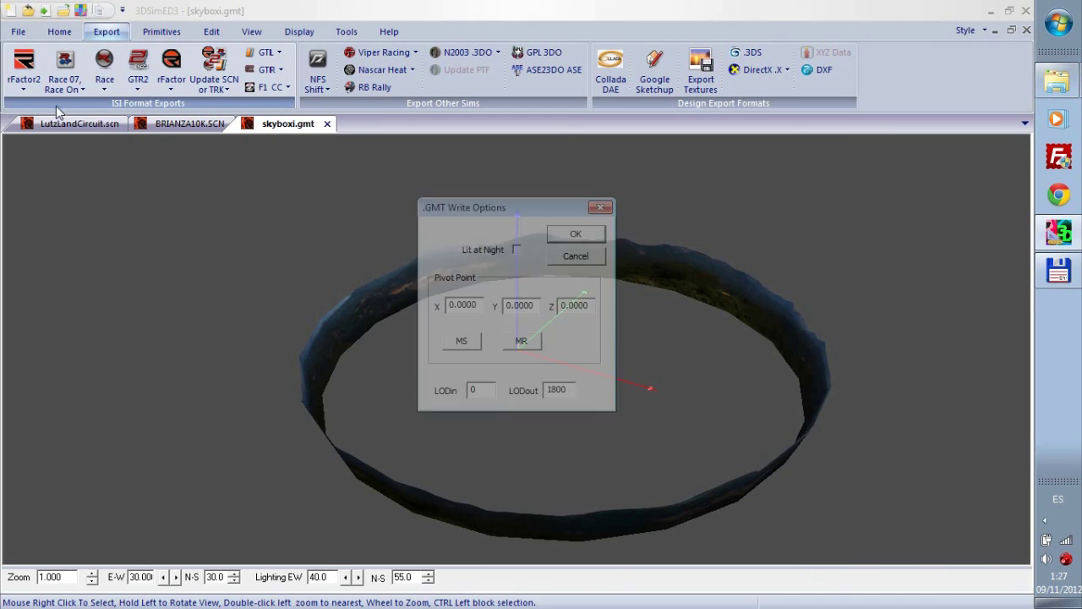
pyautogui.click(575, 236)
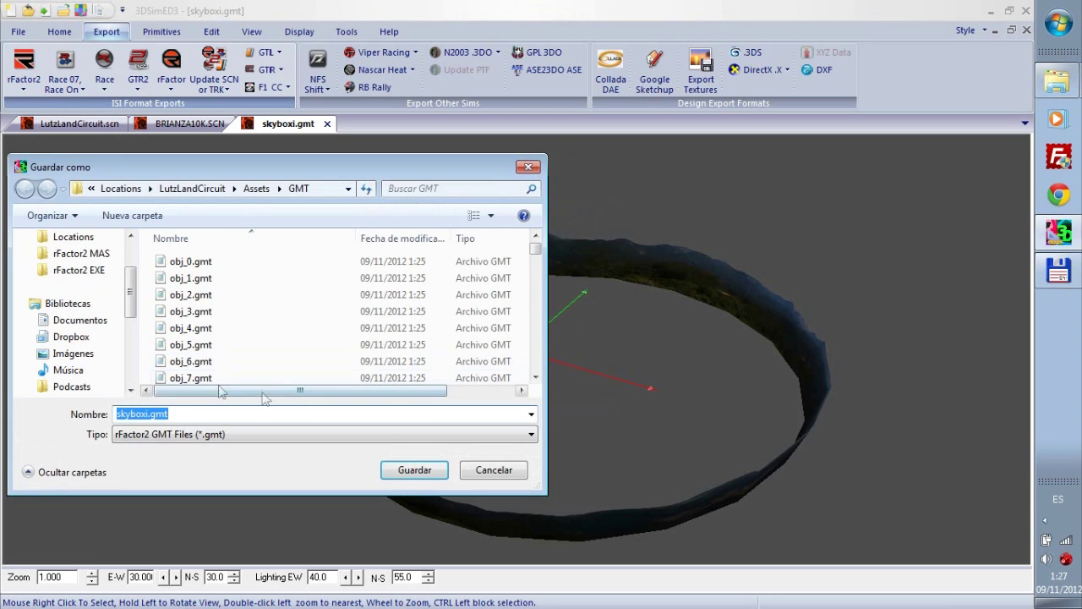
pyautogui.click(414, 470)
pyautogui.click(557, 318)
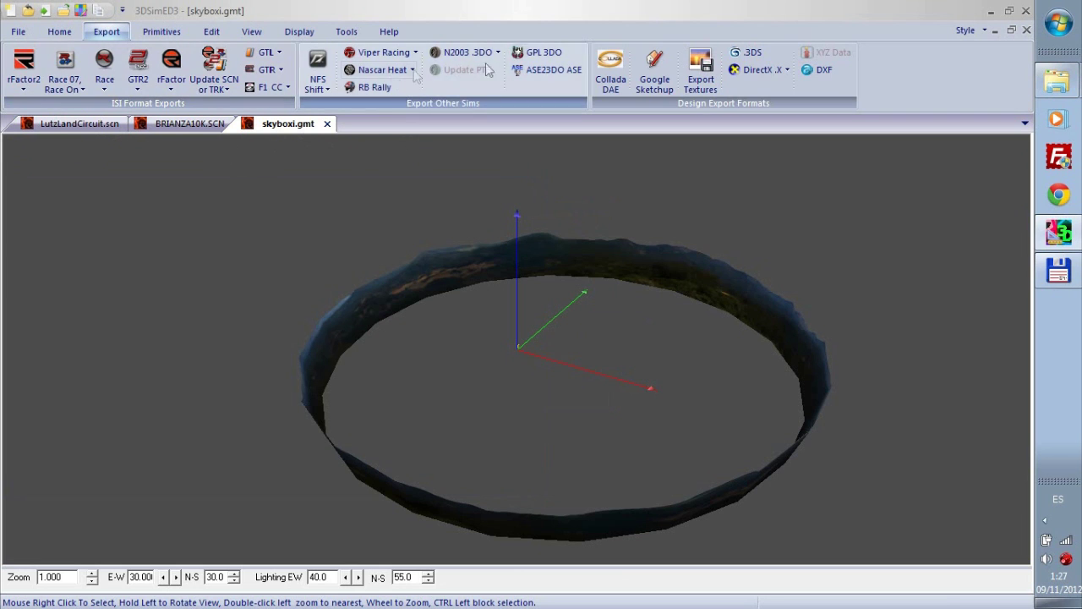
# Step: Export the skybox model's textures to the GMT folder under LutzLandCircuit\Assets
pyautogui.click(701, 70)
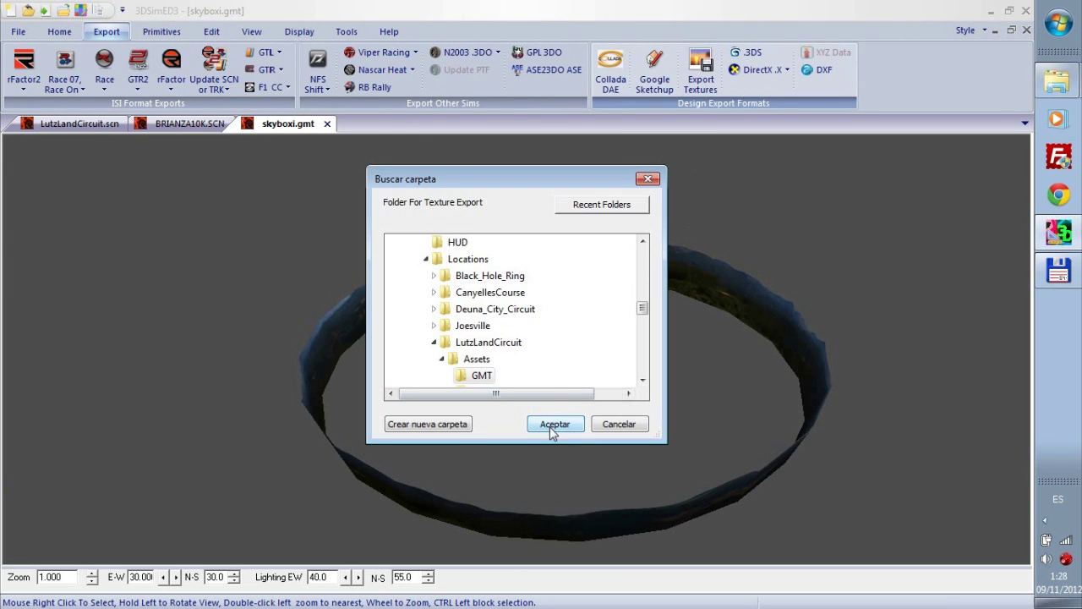
pyautogui.click(550, 424)
pyautogui.click(475, 347)
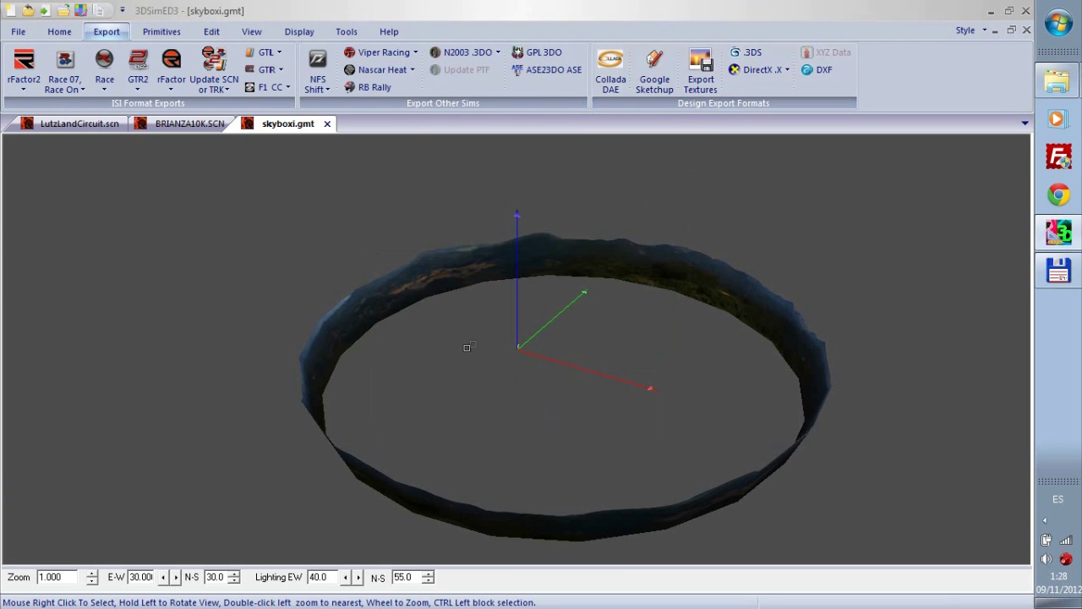
# Step: Close the skyboxi.gmt and BRIANZA10K.SCN models, leaving only LutzLandCircuit.scn open
pyautogui.click(327, 123)
pyautogui.click(478, 353)
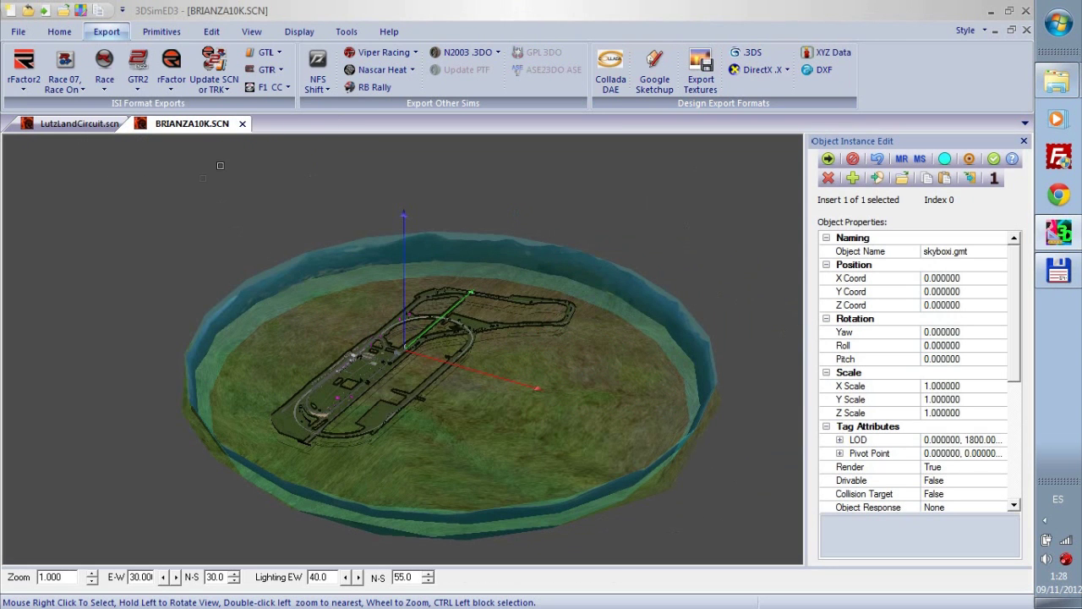
pyautogui.click(242, 123)
pyautogui.click(474, 352)
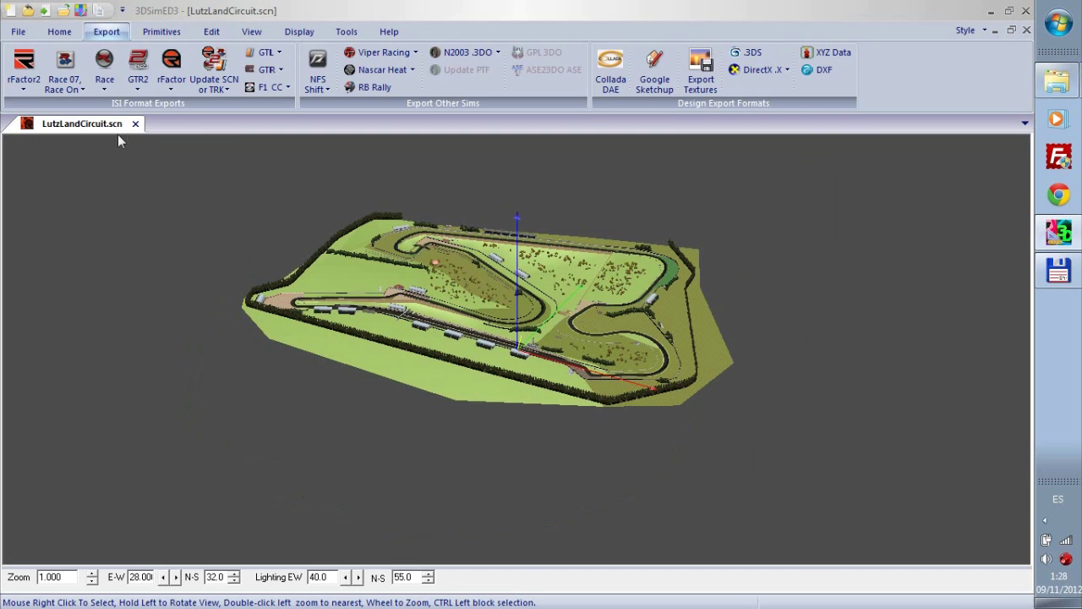
# Step: Add skyboxi.gmt from LutzLandCircuit's Assets\GMT folder as an object in the LutzLandCircuit.scn scene
pyautogui.click(157, 32)
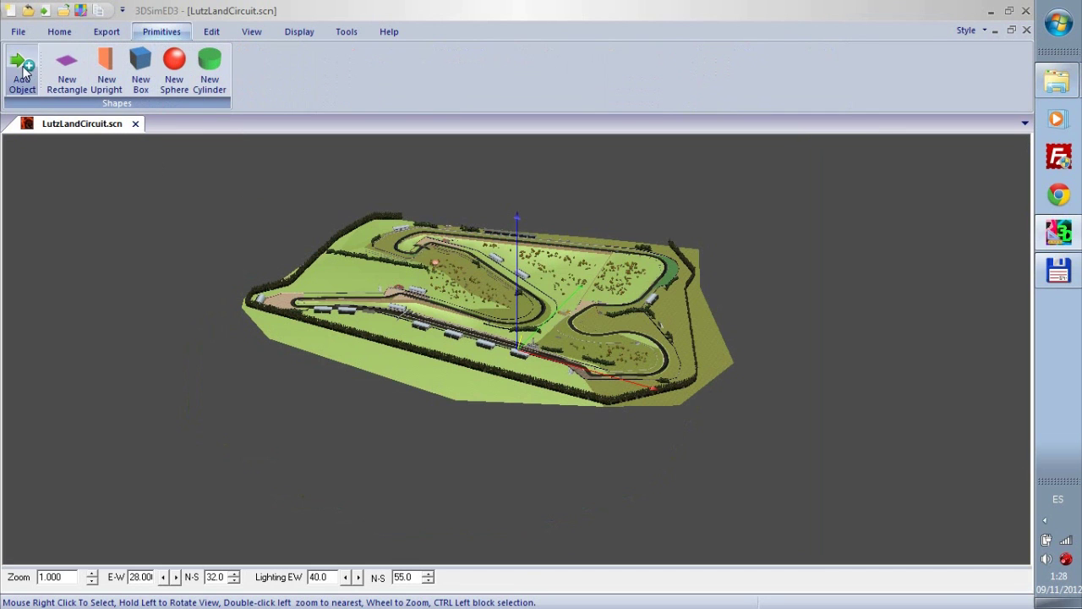
pyautogui.click(22, 69)
pyautogui.click(236, 295)
pyautogui.press('s')
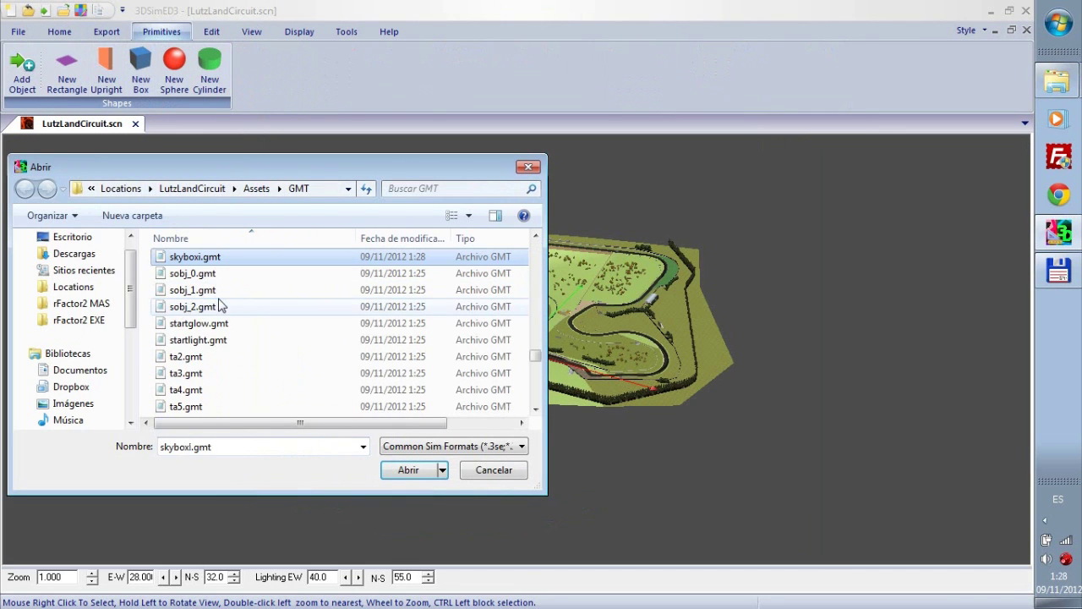
pyautogui.click(408, 470)
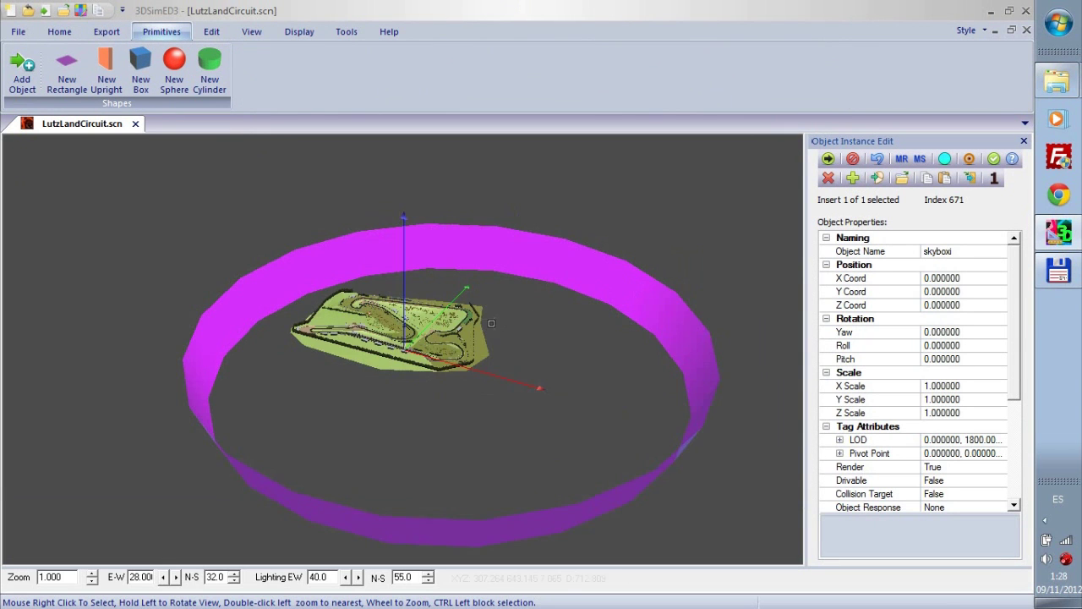
# Step: Set the X and Y scale of the skyboxi ring around the track to 0.6
pyautogui.moveTo(633, 287); pyautogui.dragTo(483, 347)
pyautogui.scroll(-2, 423, 296)
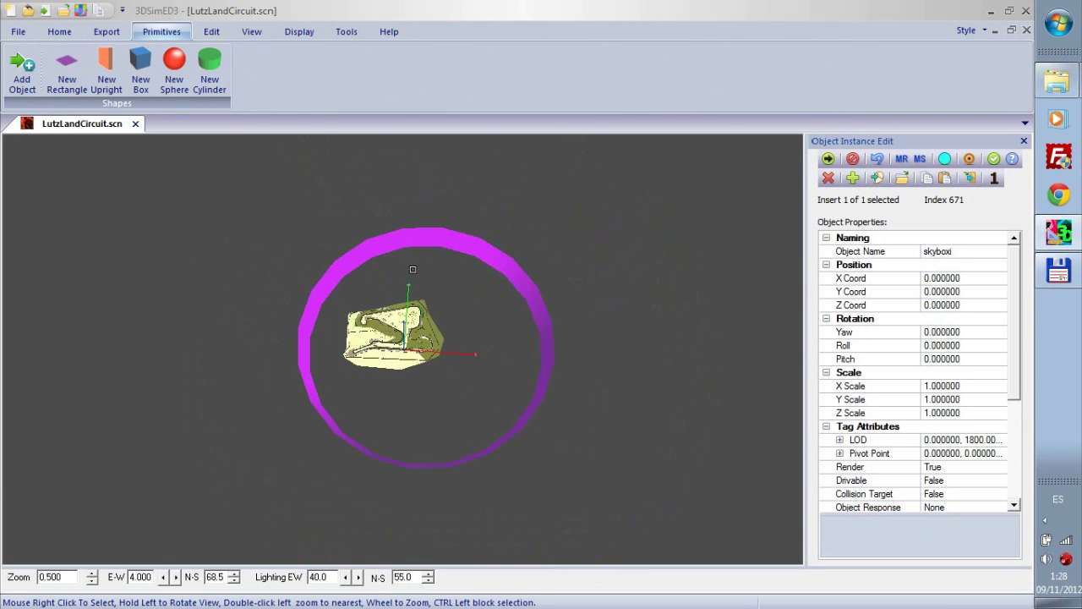
pyautogui.scroll(3, 380, 270)
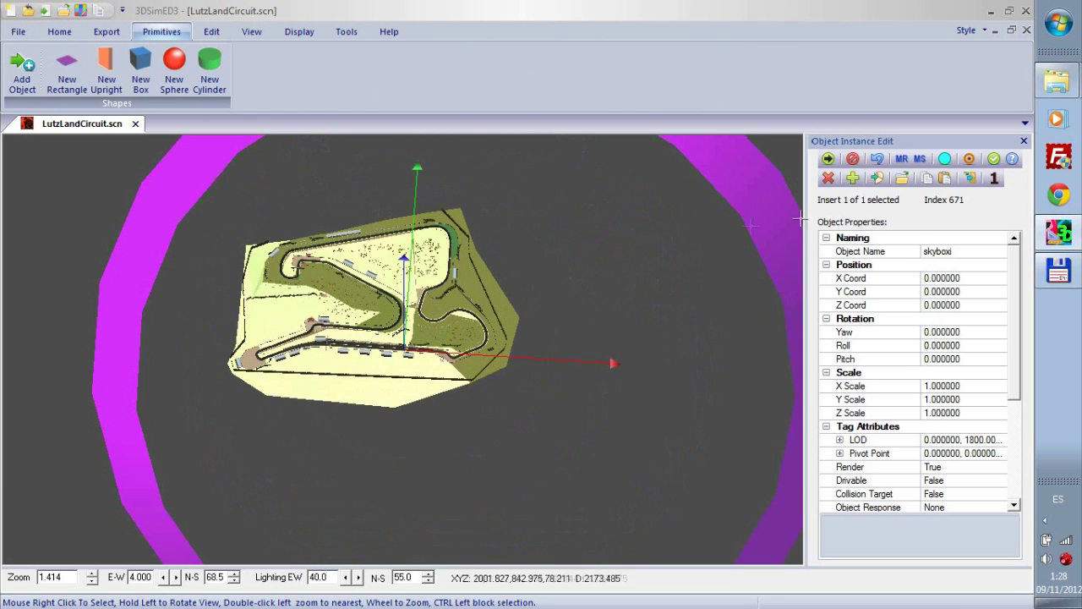
pyautogui.moveTo(476, 260); pyautogui.dragTo(475, 299)
pyautogui.scroll(-3, 474, 298)
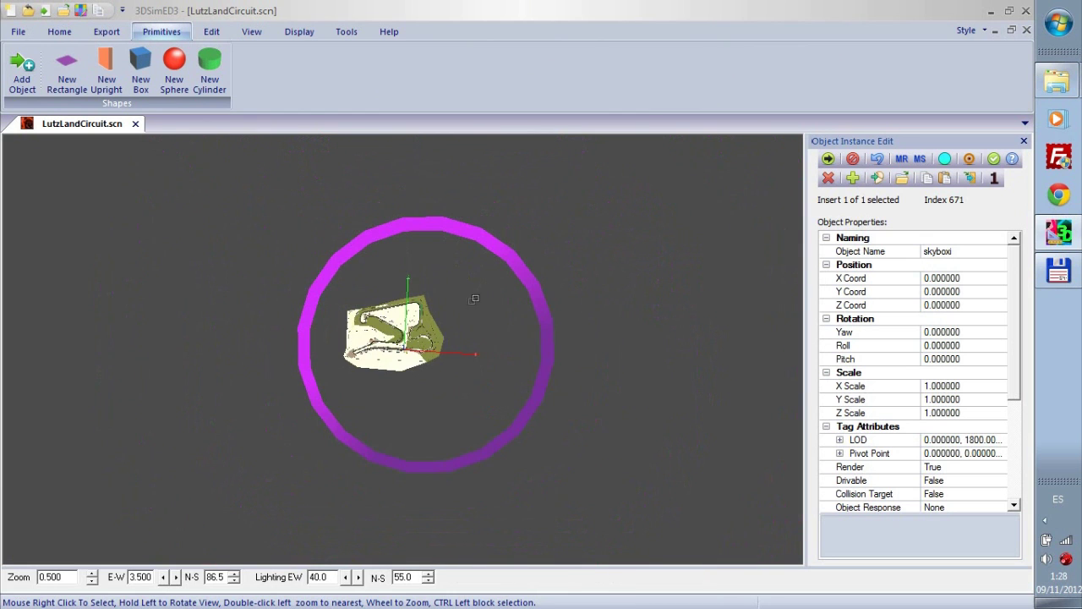
pyautogui.click(950, 386)
pyautogui.doubleClick(950, 386)
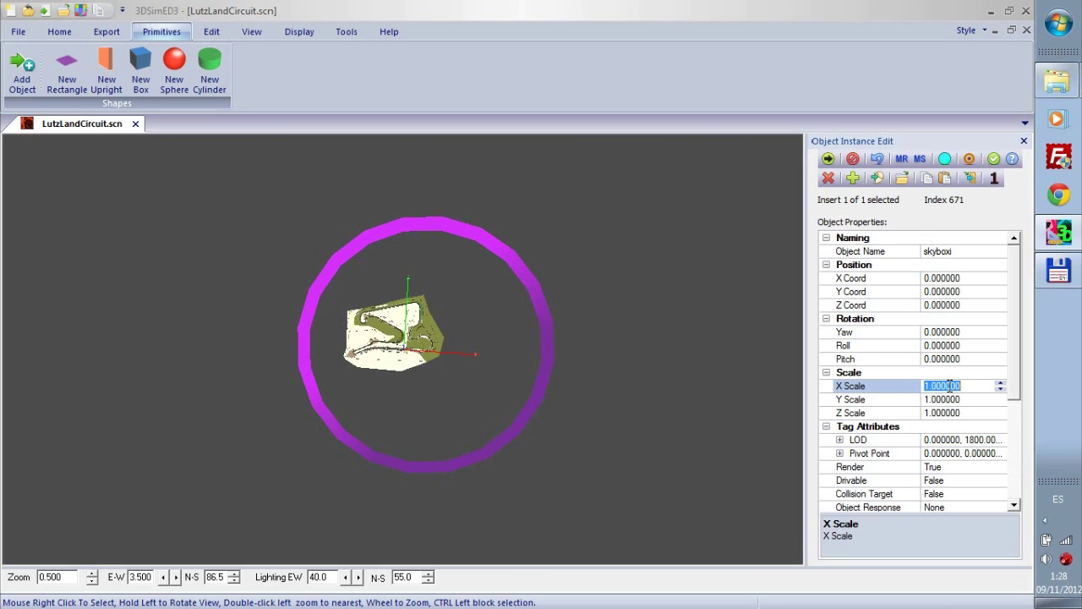
pyautogui.press('BackSpace')
pyautogui.write('.6')
pyautogui.press('Return')
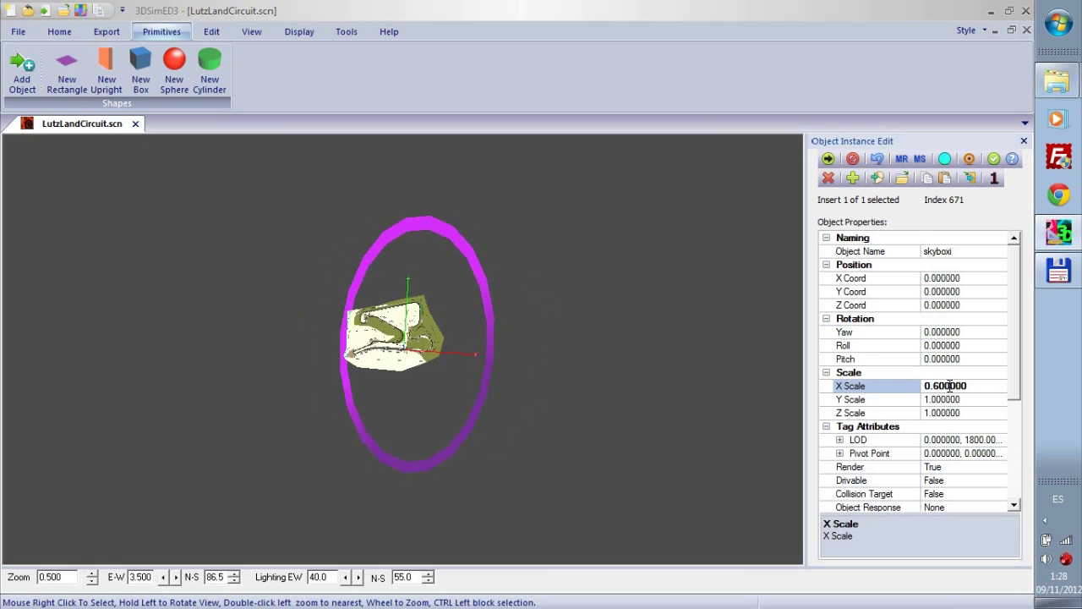
pyautogui.doubleClick(953, 399)
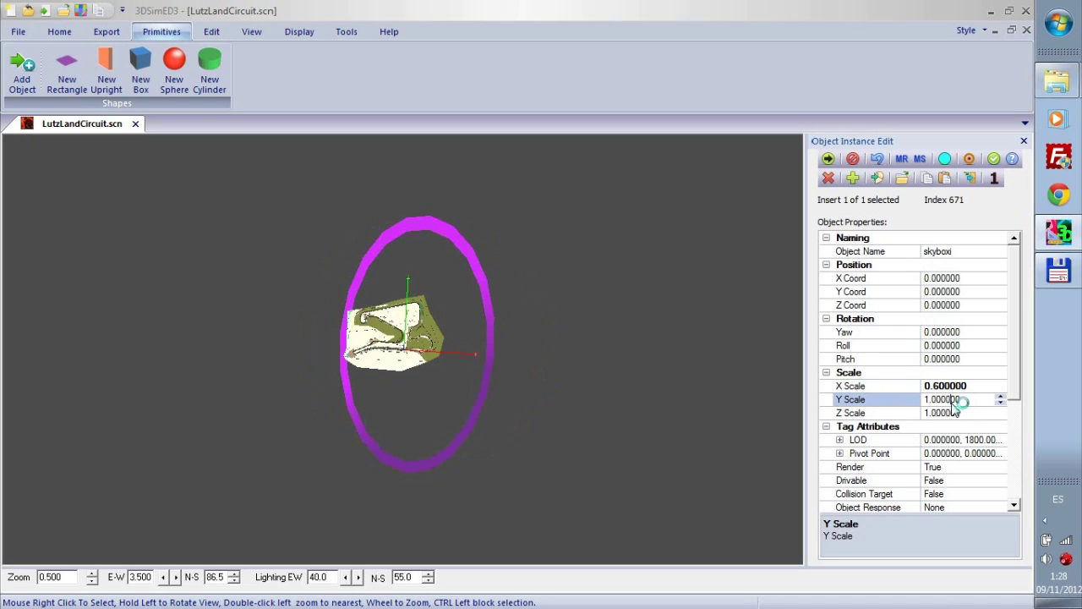
pyautogui.press('BackSpace')
pyautogui.write('.6')
pyautogui.press('Return')
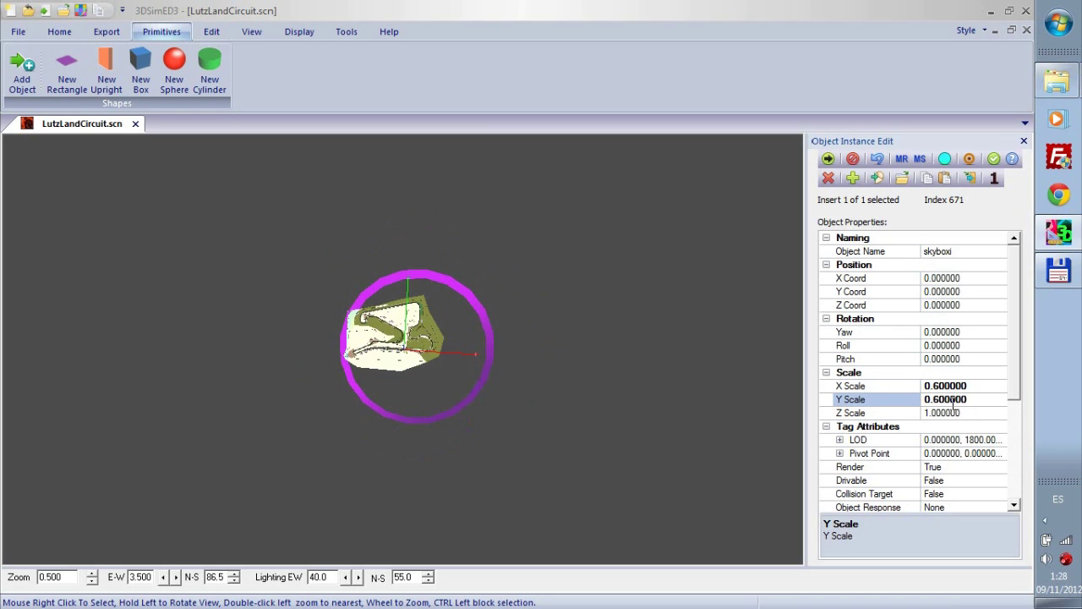
# Step: Move the skyboxi object to X coordinate -200 and Y coordinate 300
pyautogui.click(956, 277)
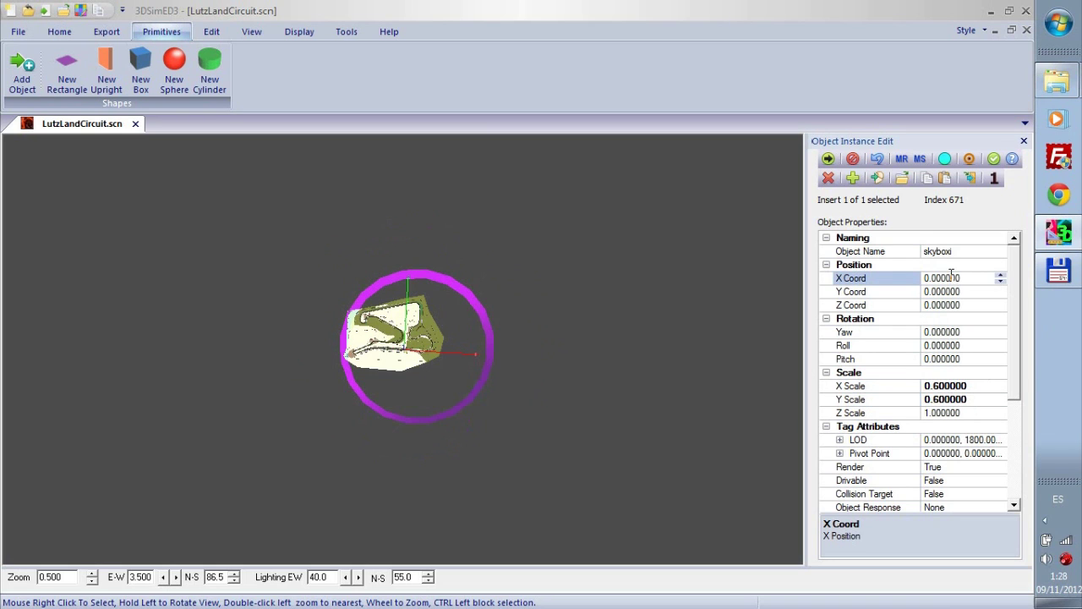
pyautogui.doubleClick(951, 277)
pyautogui.write('-2')
pyautogui.press('Return')
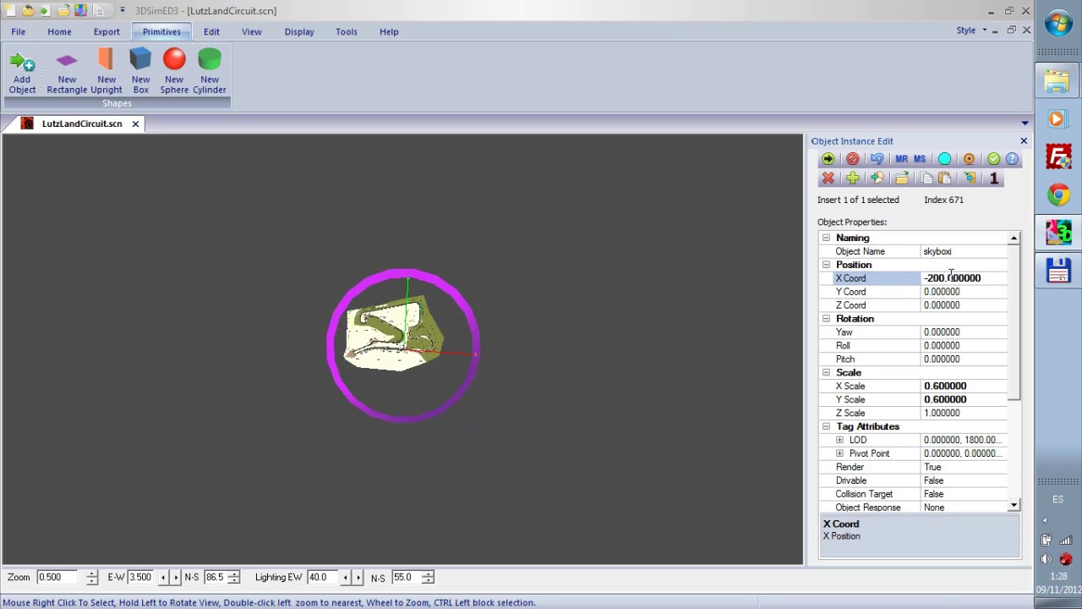
pyautogui.doubleClick(960, 292)
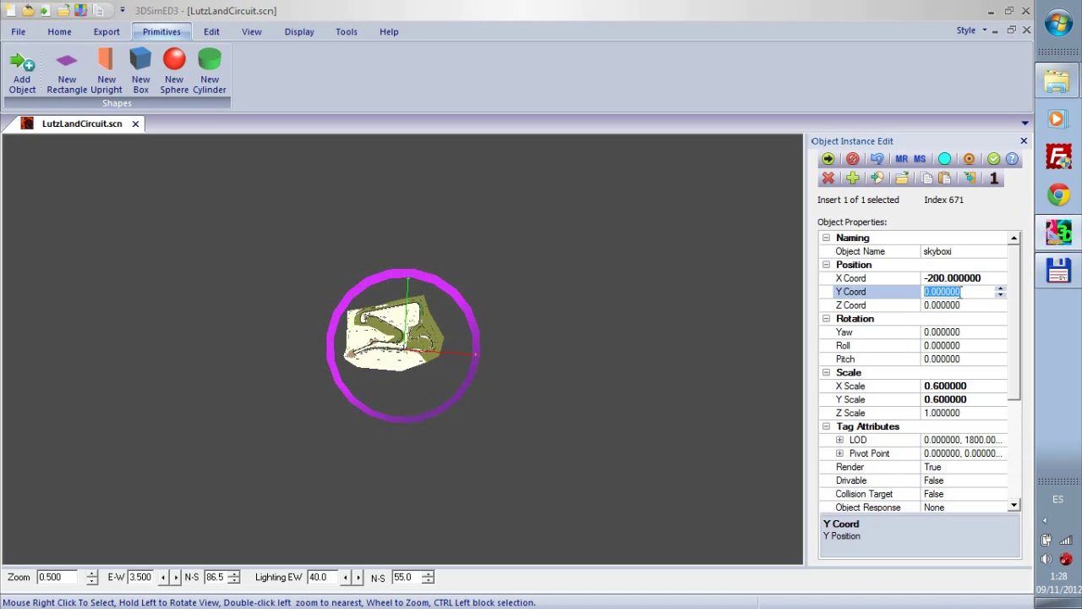
pyautogui.write('300')
pyautogui.press('Return')
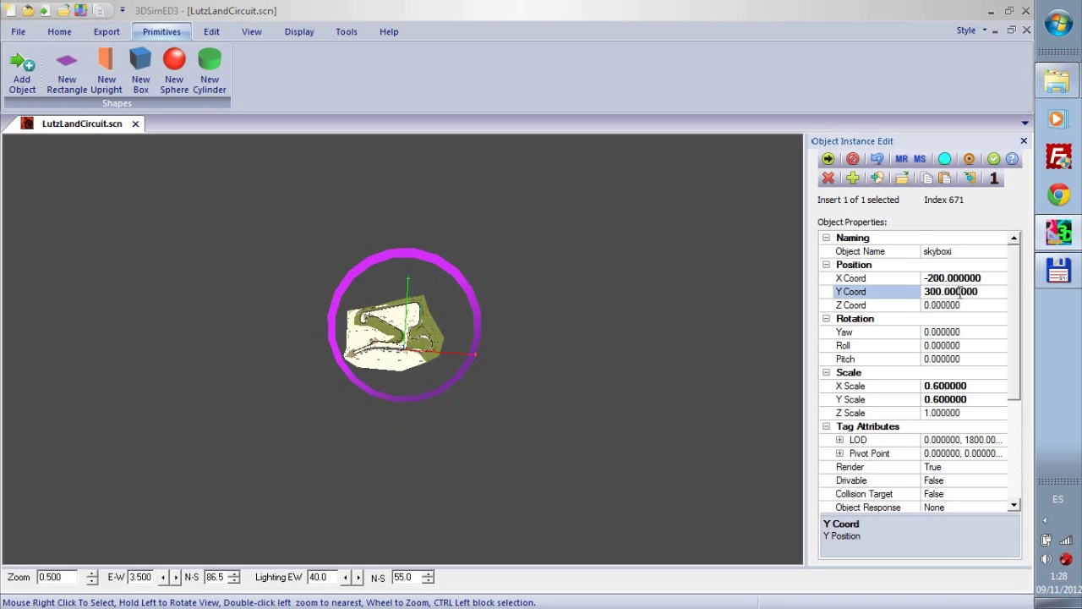
# Step: Set the skyboxi object's Y coordinate to 250 and its X coordinate to -250
pyautogui.doubleClick(952, 291)
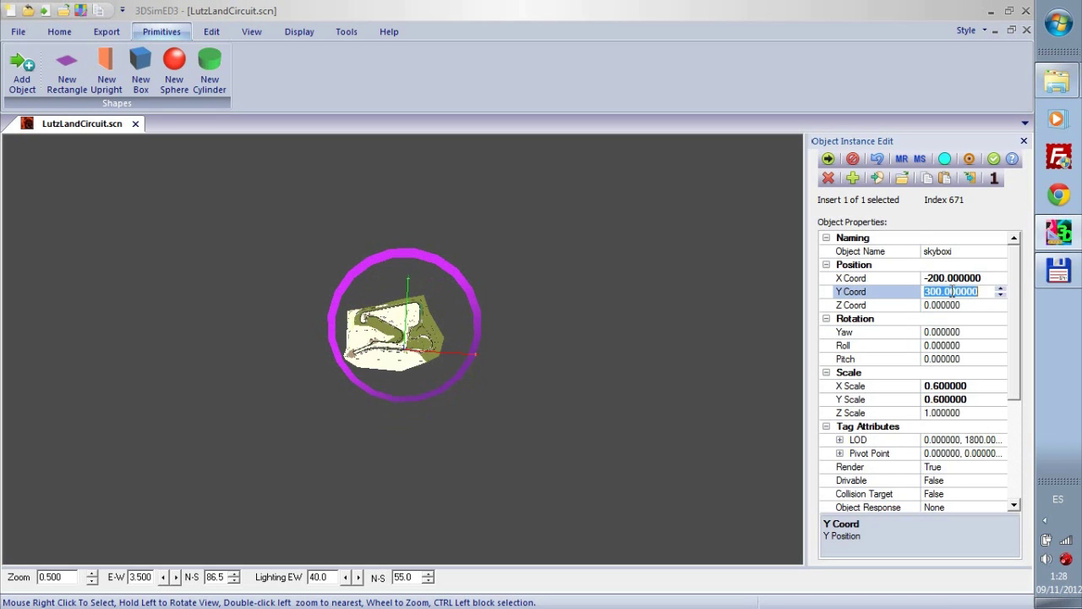
pyautogui.write('250')
pyautogui.press('Return')
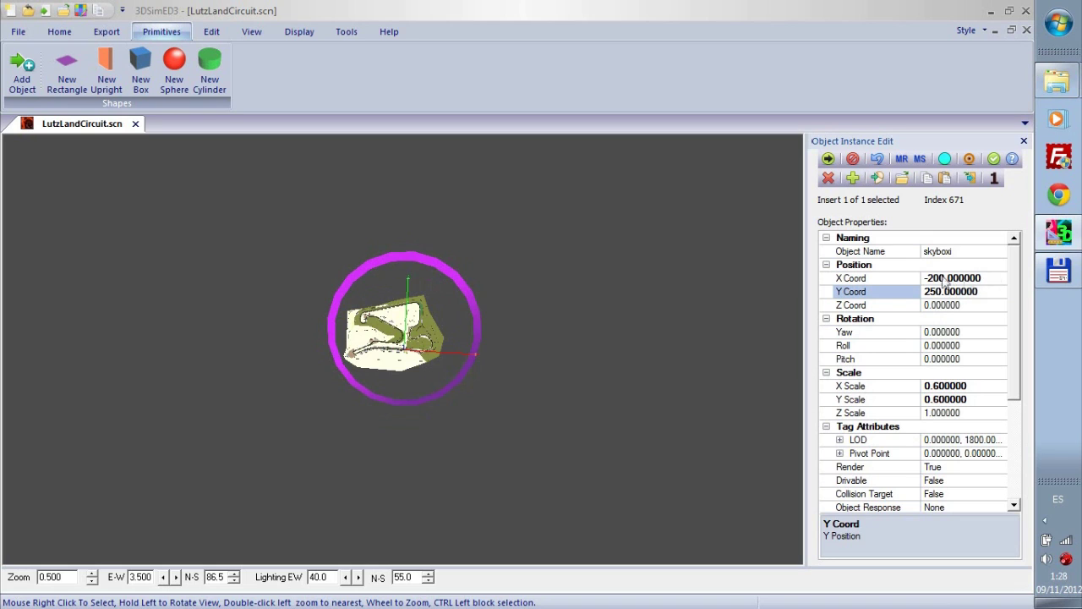
pyautogui.click(939, 279)
pyautogui.press('Return')
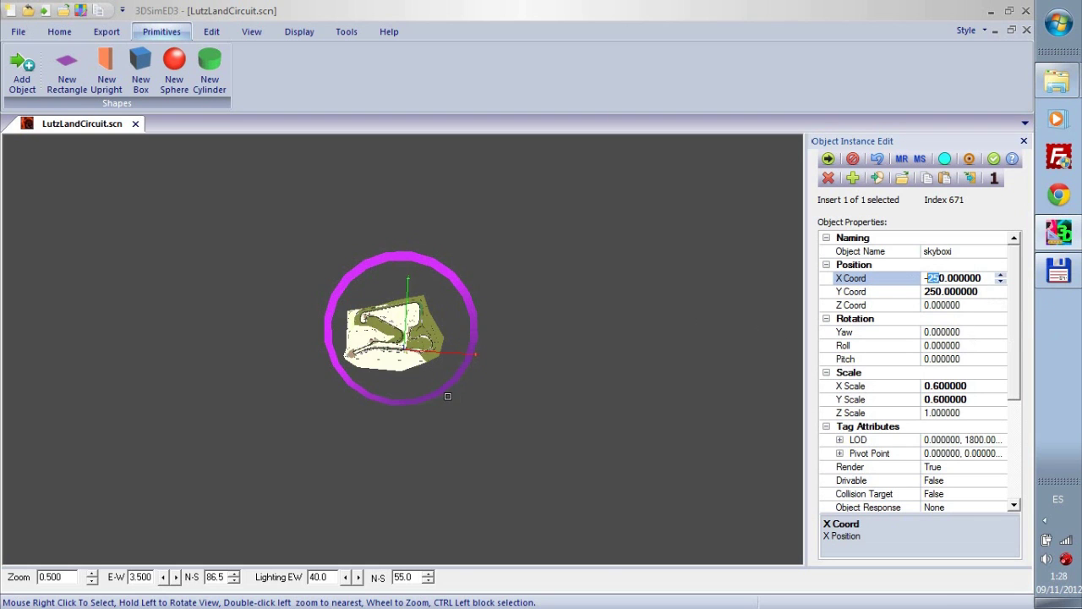
# Step: Raise the skyboxi object by setting its Z coordinate to 50
pyautogui.moveTo(447, 396); pyautogui.dragTo(431, 237)
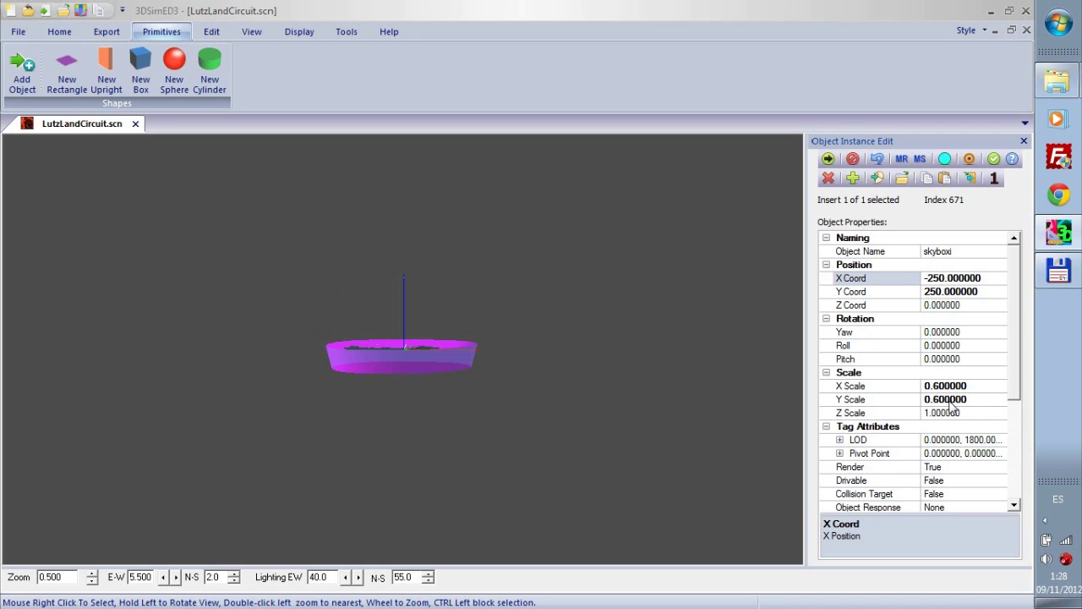
pyautogui.click(966, 304)
pyautogui.click(966, 304)
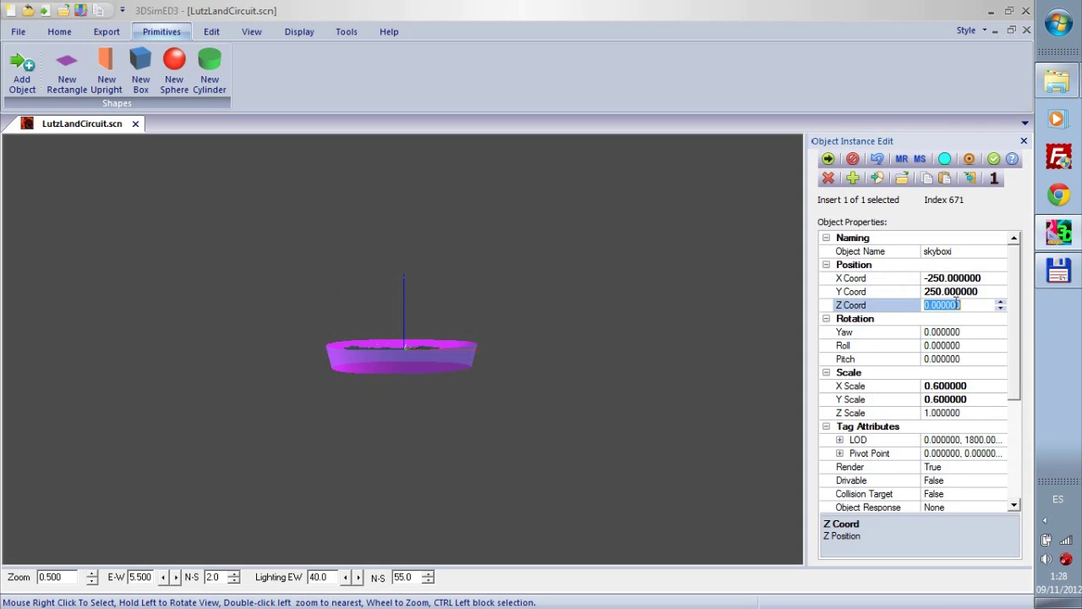
pyautogui.write('50')
pyautogui.press('Return')
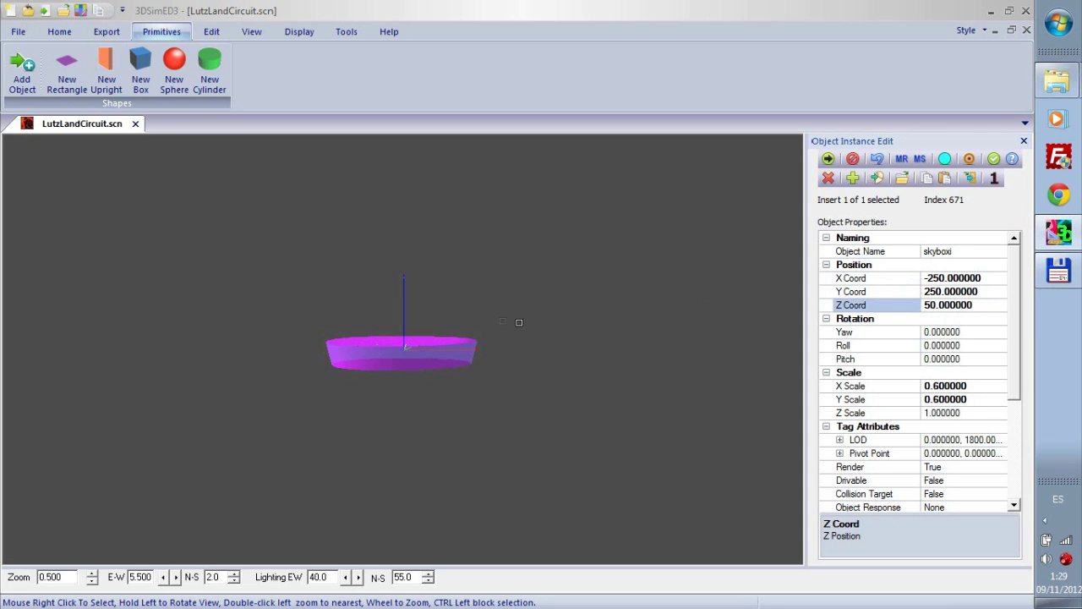
# Step: Export the LutzLandCircuit scene as rFactor2 objects, accepting the proposed destination folder
pyautogui.moveTo(519, 322); pyautogui.dragTo(457, 372)
pyautogui.click(110, 33)
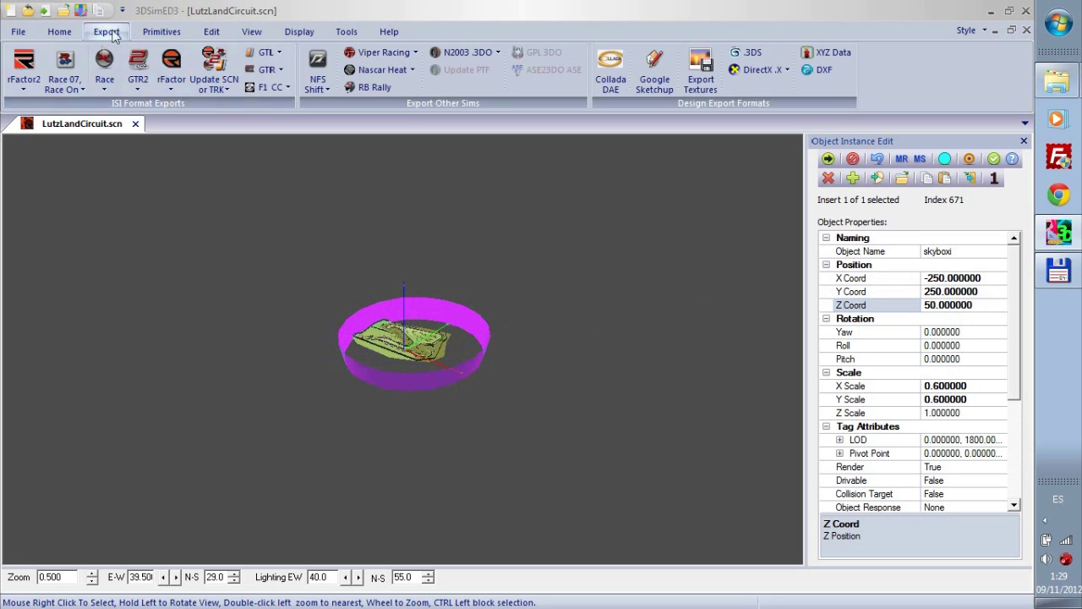
pyautogui.click(24, 85)
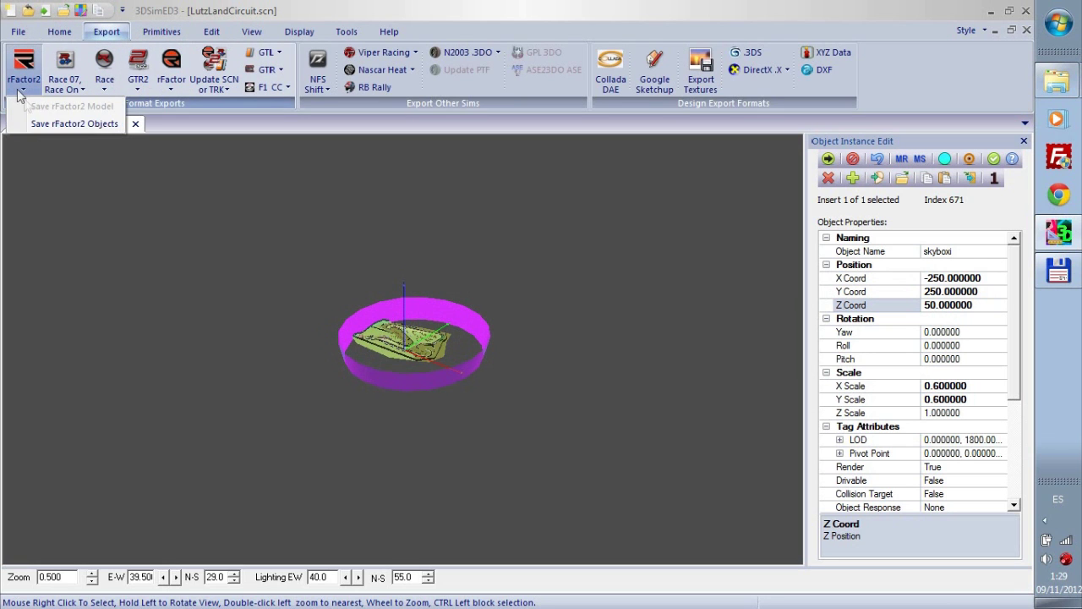
pyautogui.click(68, 124)
pyautogui.click(548, 424)
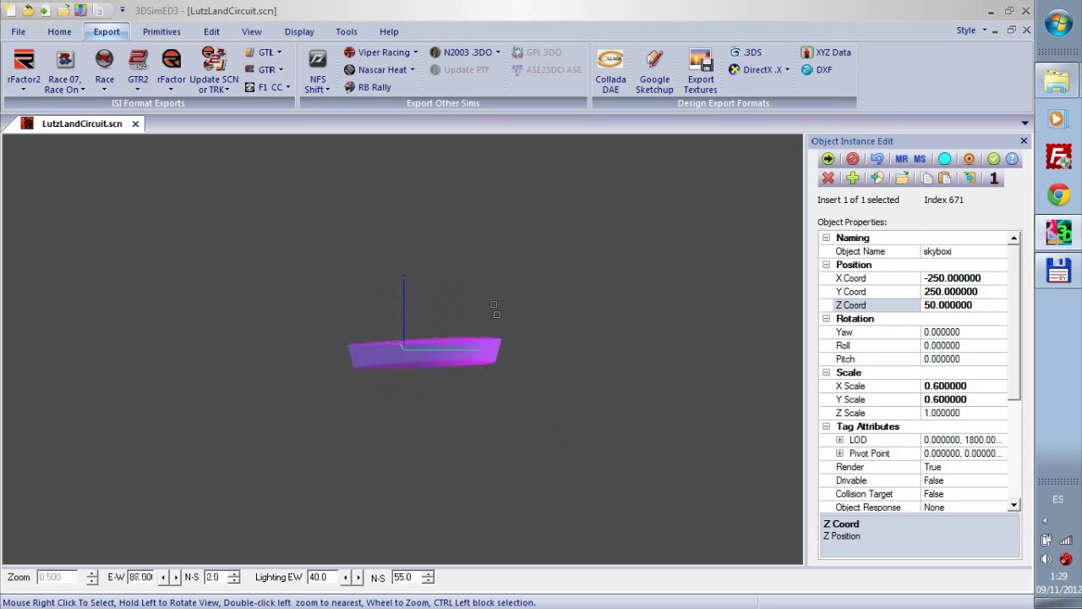
# Step: Close LutzLandCircuit.scn and open the recent _output.scn file to inspect the skybox around the track
pyautogui.click(136, 123)
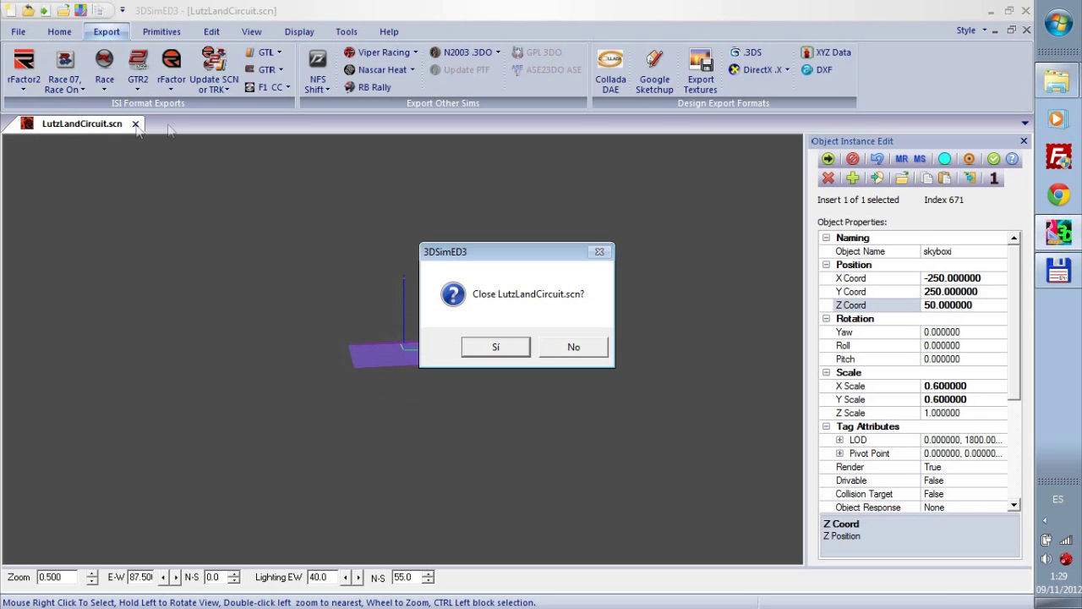
pyautogui.click(476, 347)
pyautogui.click(17, 31)
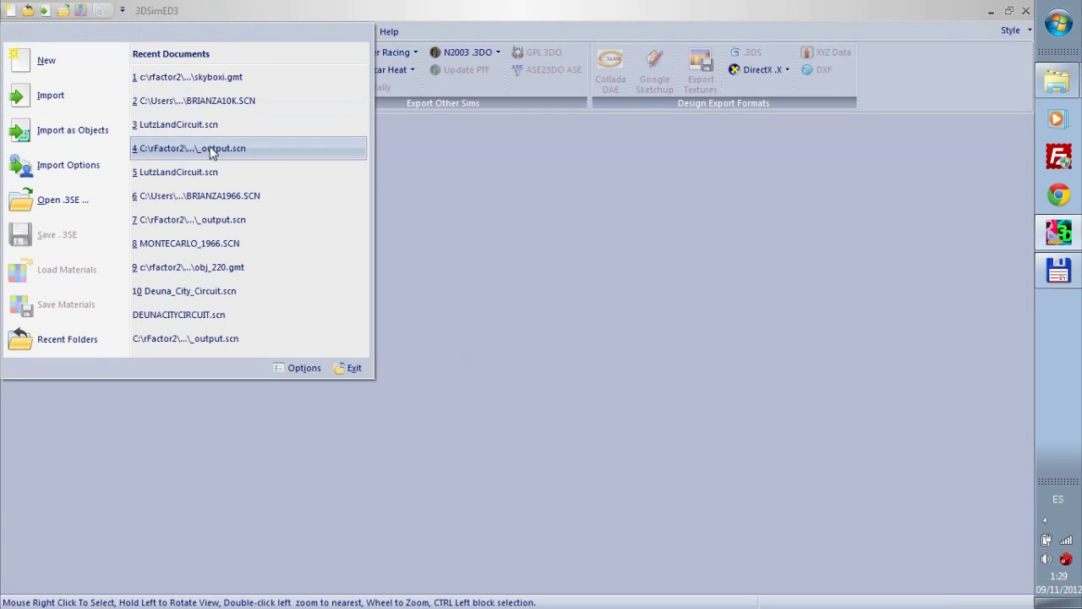
pyautogui.click(285, 337)
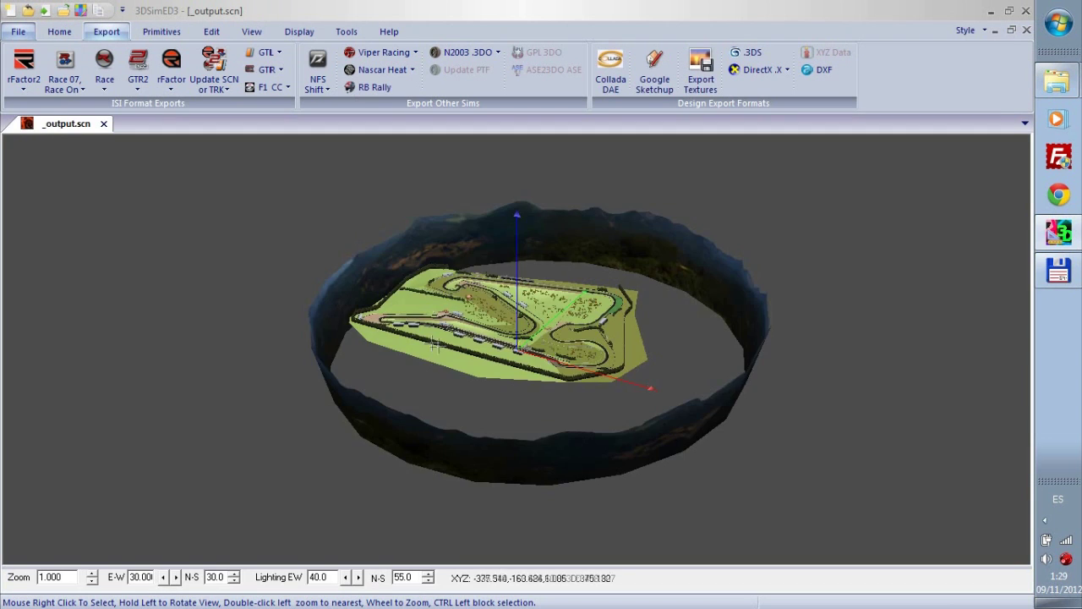
pyautogui.moveTo(433, 351); pyautogui.dragTo(580, 406)
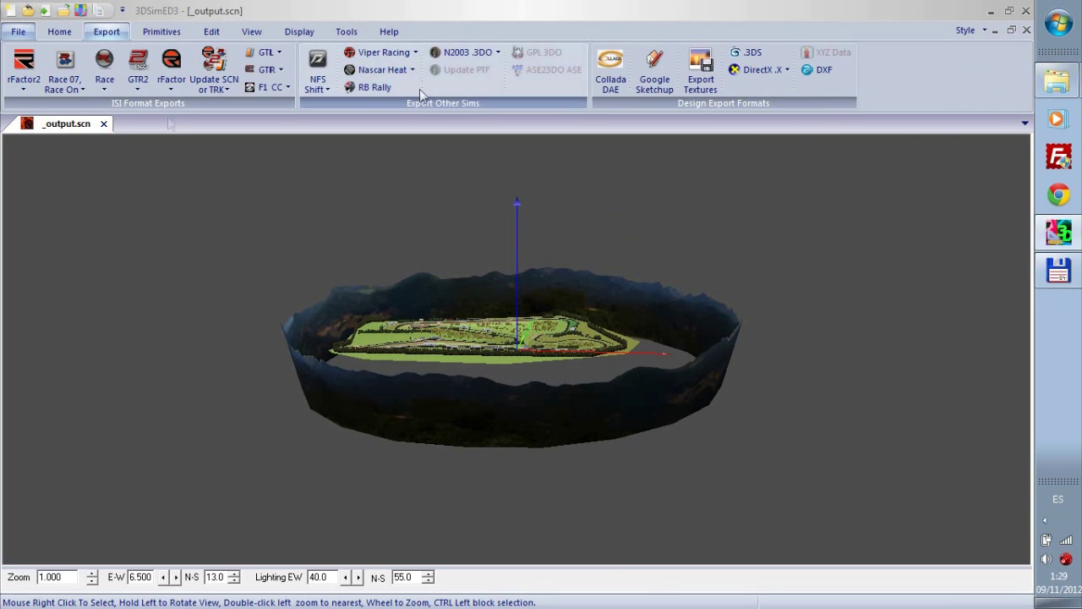
# Step: Exit 3DSimED and open _output.scn from LutzLandCircuit's Assets\GMT folder as text
pyautogui.click(1026, 11)
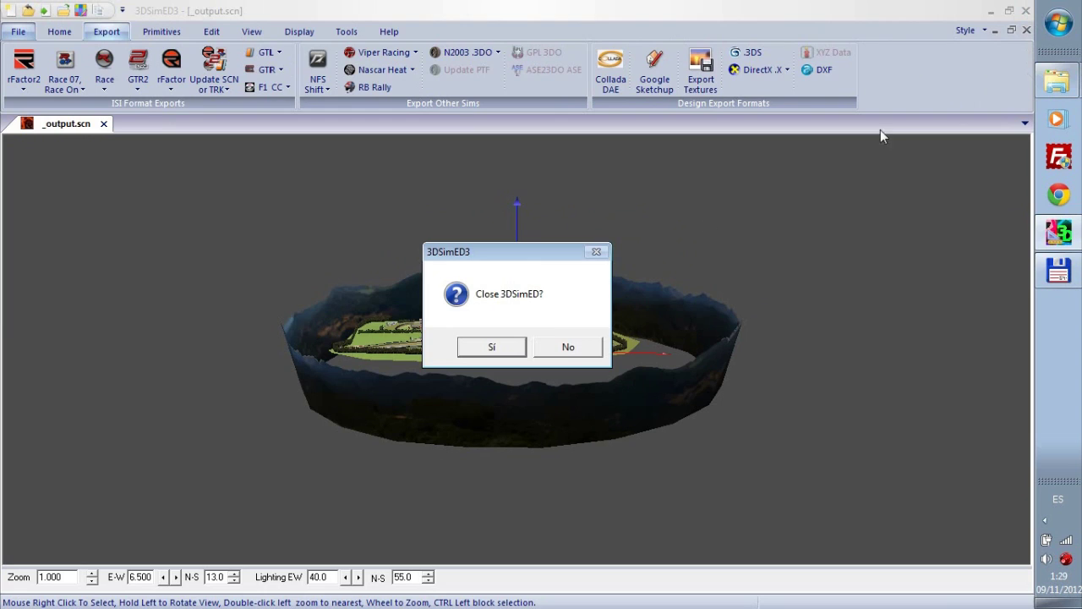
pyautogui.click(495, 347)
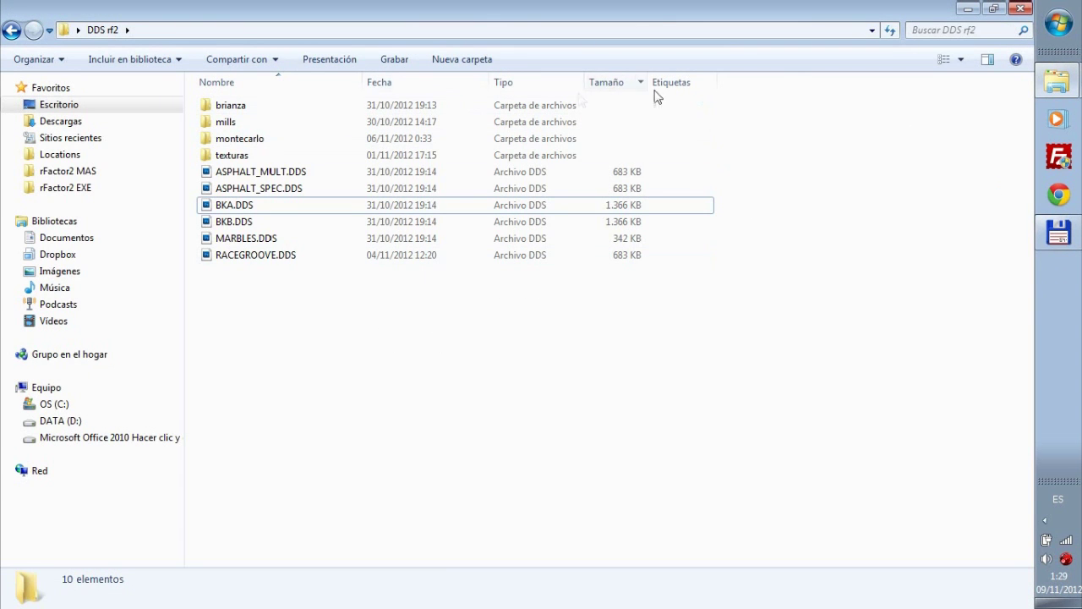
pyautogui.click(1057, 81)
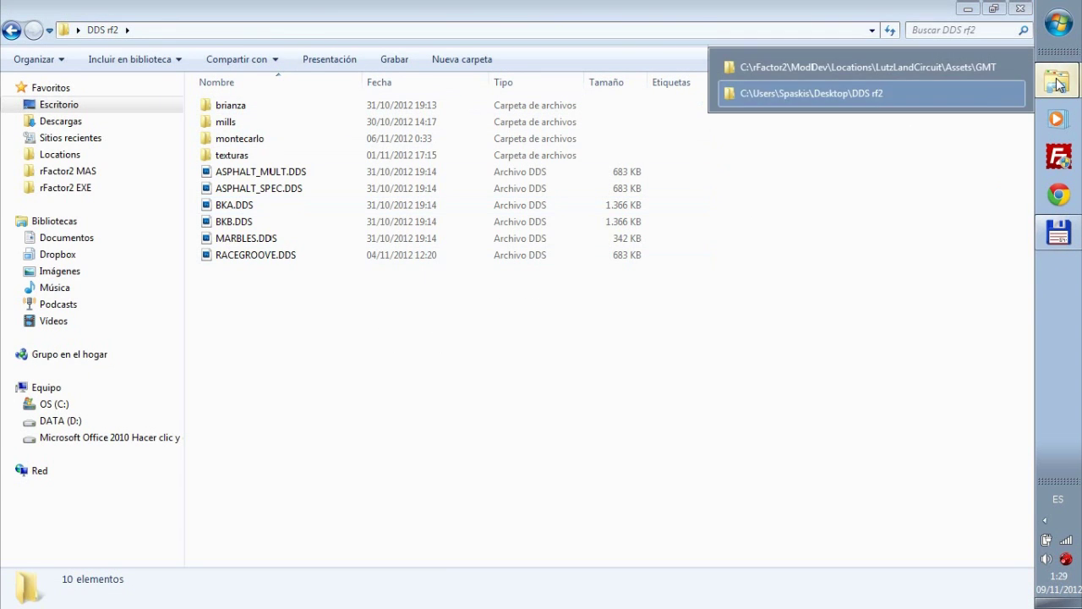
pyautogui.click(896, 73)
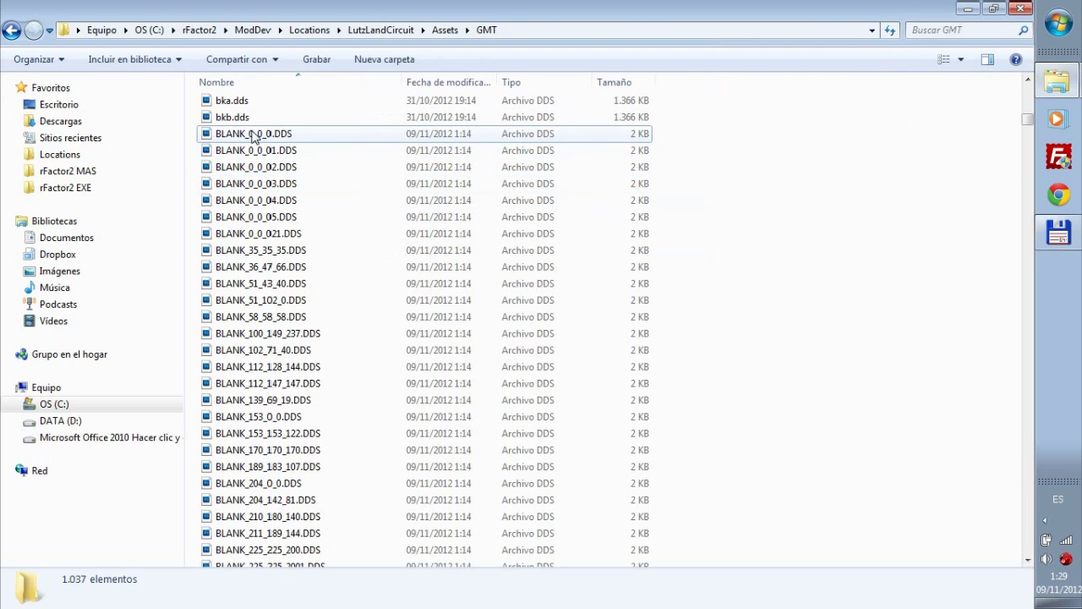
pyautogui.press('Home')
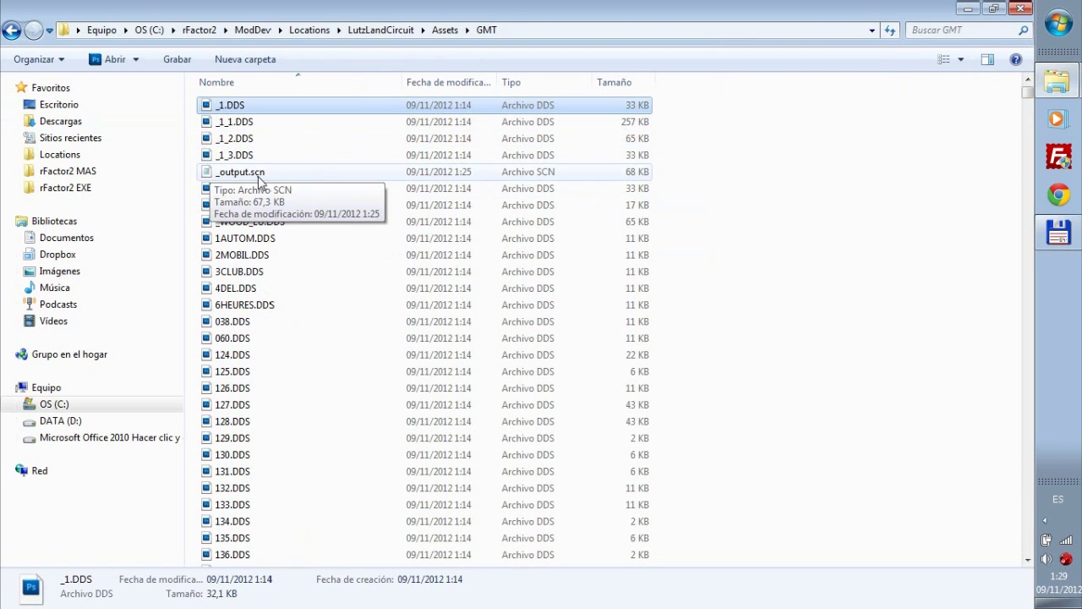
pyautogui.click(256, 174)
pyautogui.doubleClick(258, 176)
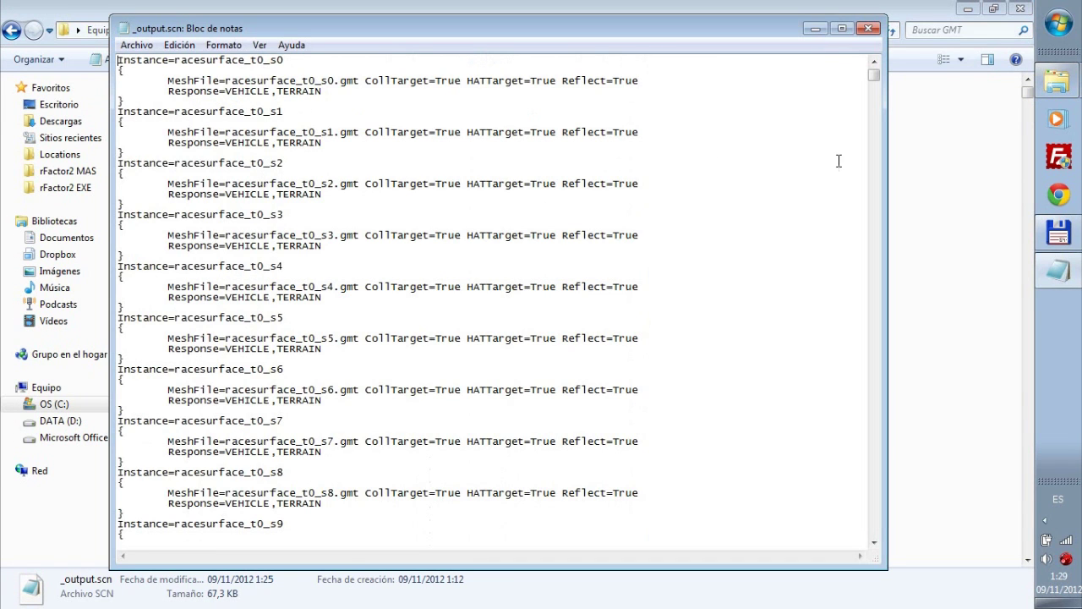
# Step: Copy the whole skyboxi instance block at the end of _output.scn and close the file
pyautogui.moveTo(874, 74); pyautogui.dragTo(886, 542)
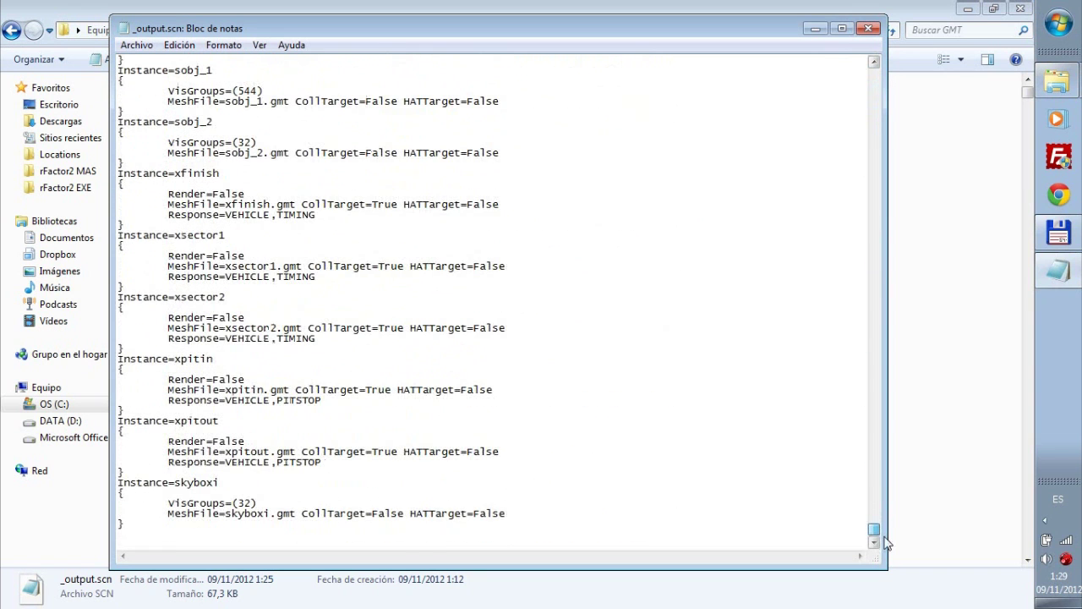
pyautogui.moveTo(152, 524); pyautogui.dragTo(126, 490)
pyautogui.rightClick(141, 483)
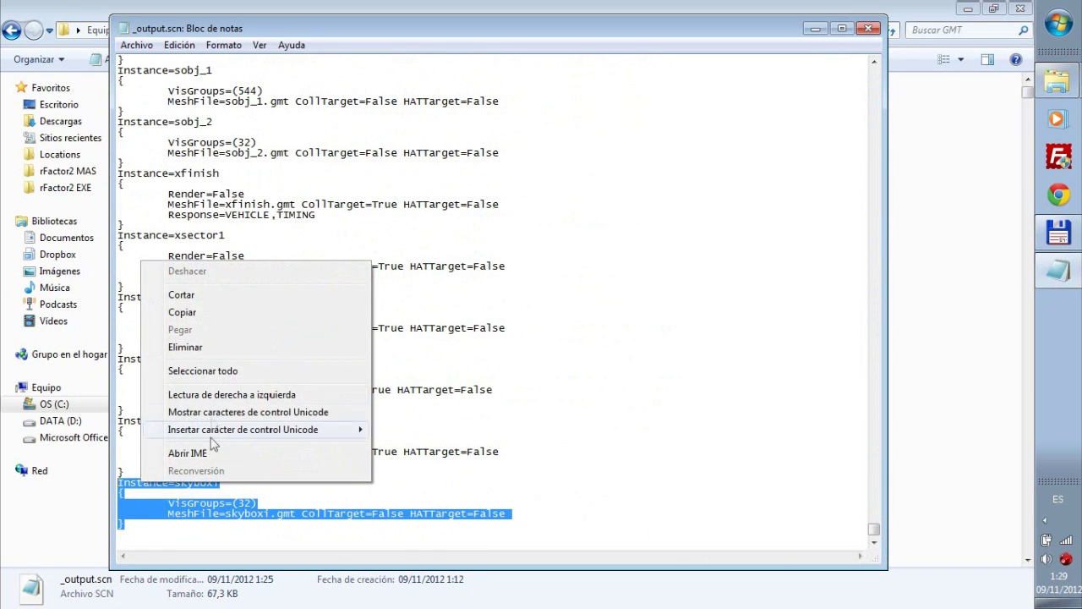
pyautogui.click(195, 314)
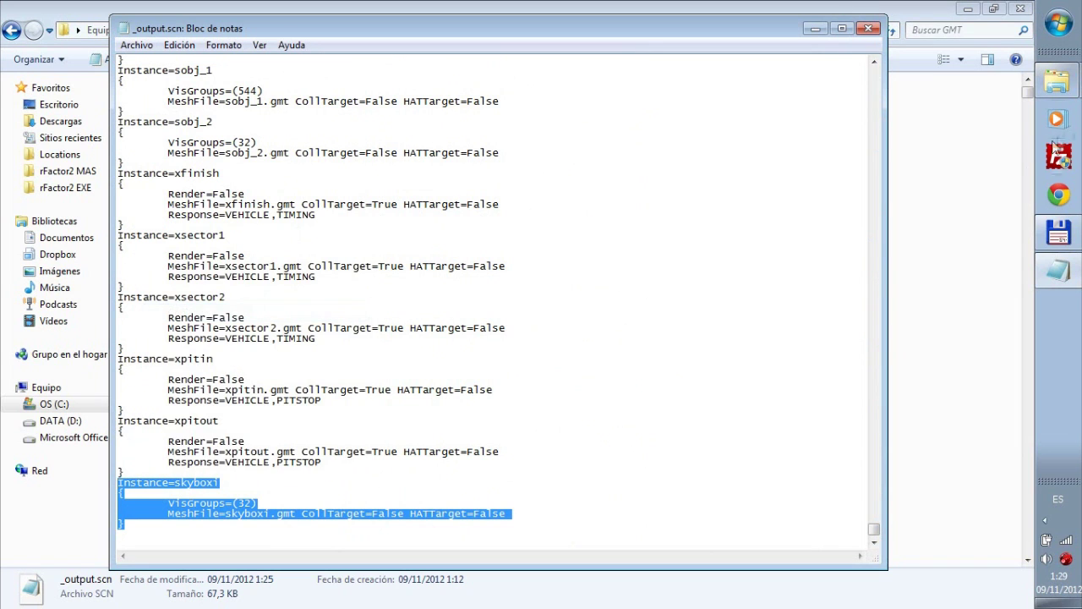
pyautogui.click(868, 28)
# Step: Paste the copied skyboxi instance at the end of LutzLandCircuit.scn in the inner LutzLandCircuit folder, then save and close the file
pyautogui.click(404, 30)
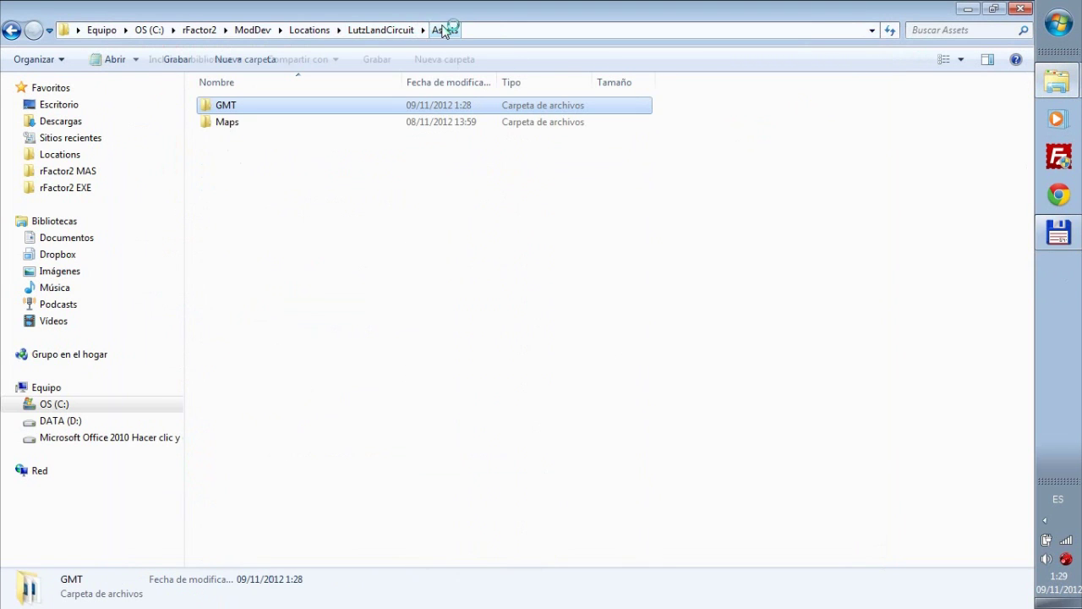
pyautogui.doubleClick(250, 123)
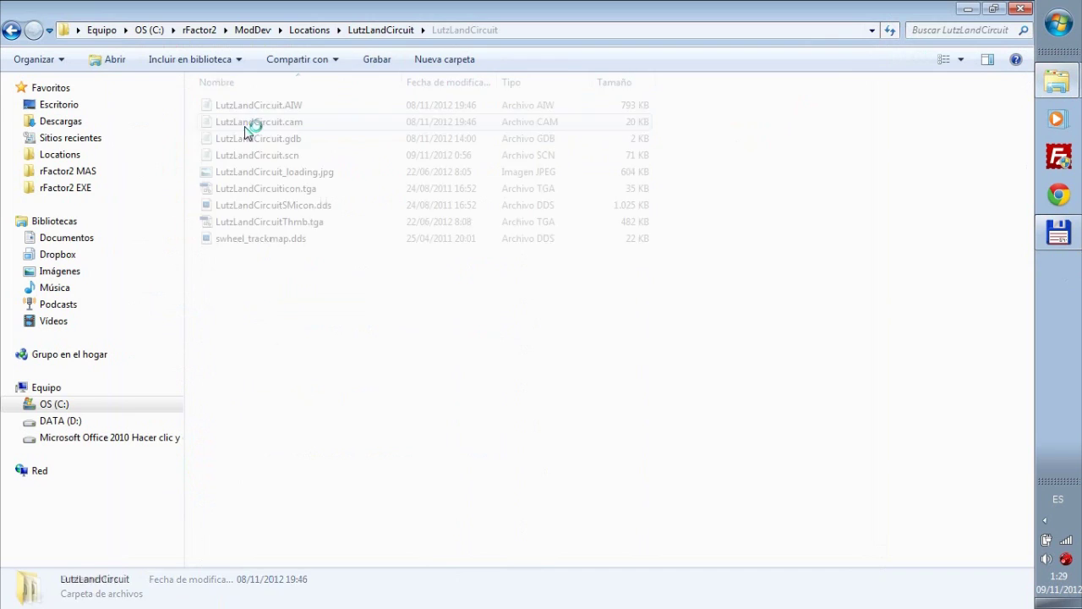
pyautogui.doubleClick(291, 156)
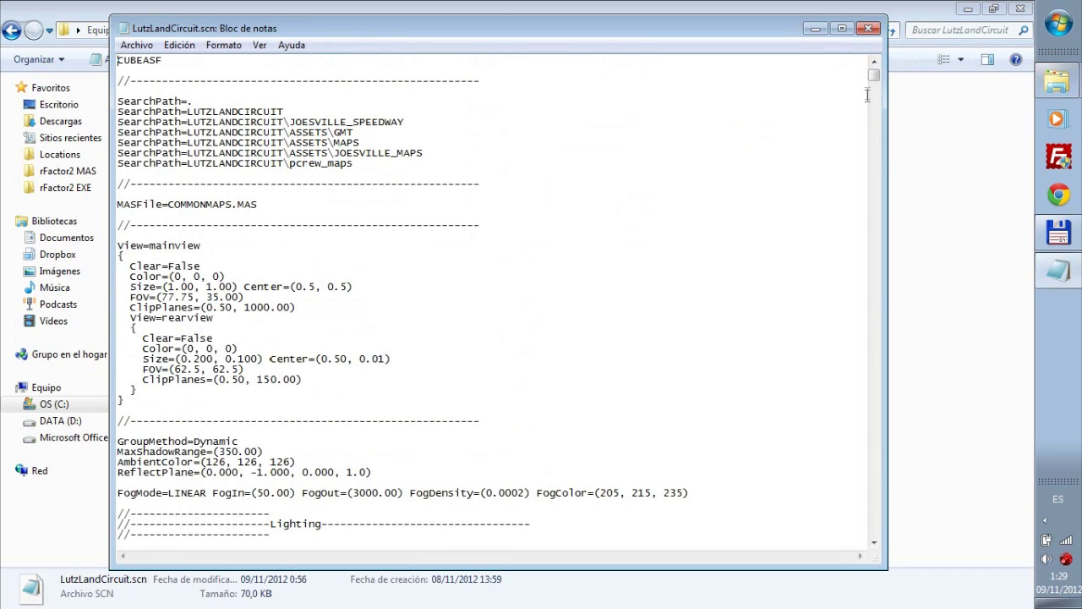
pyautogui.hotkey('ctrl', 'End')
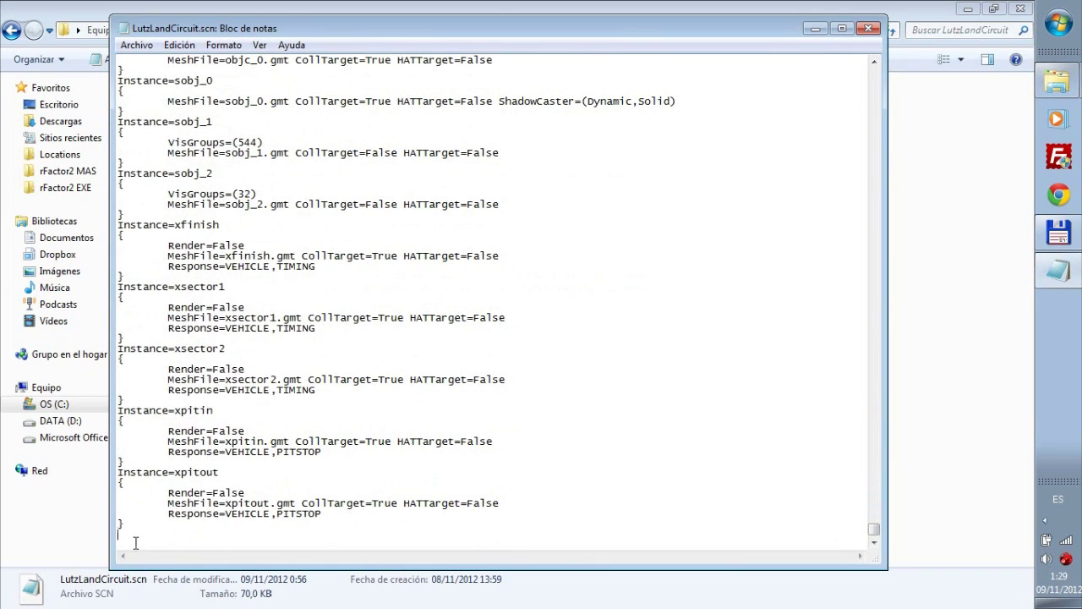
pyautogui.rightClick(136, 543)
pyautogui.click(200, 387)
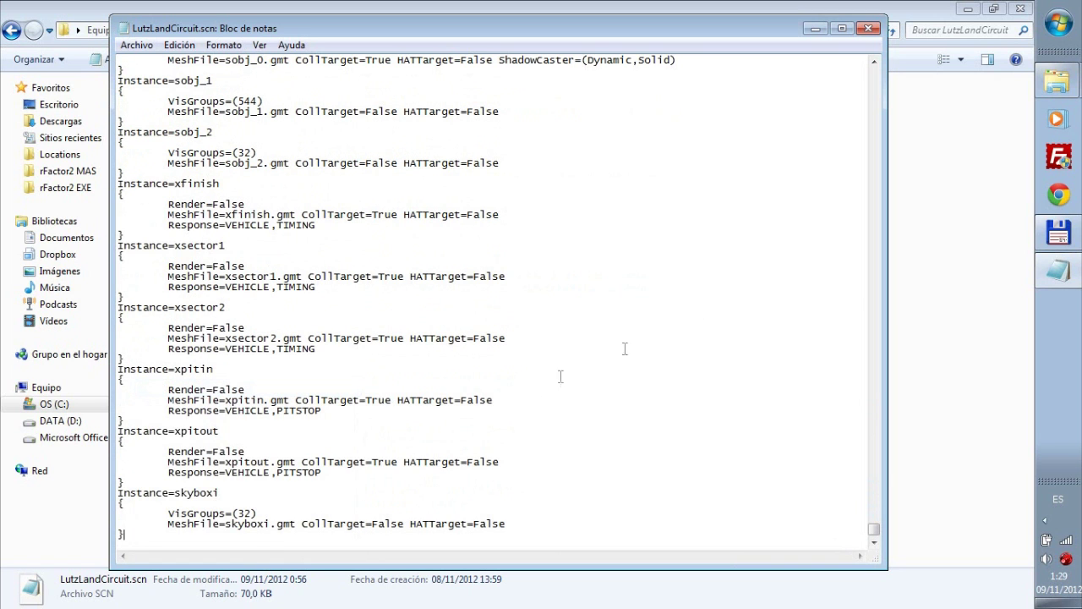
pyautogui.click(869, 27)
pyautogui.click(456, 322)
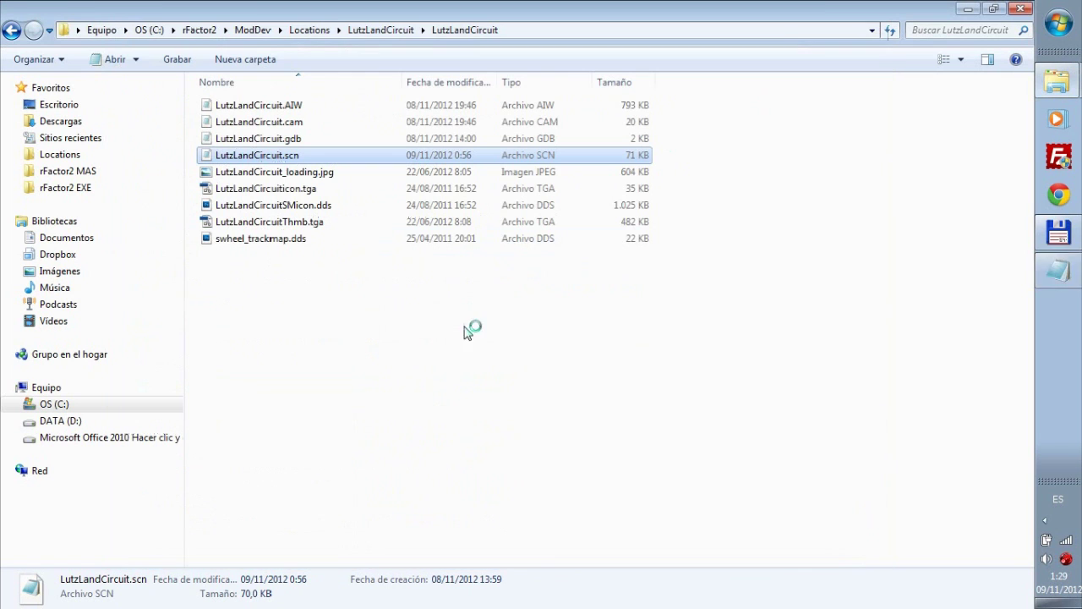
pyautogui.click(824, 243)
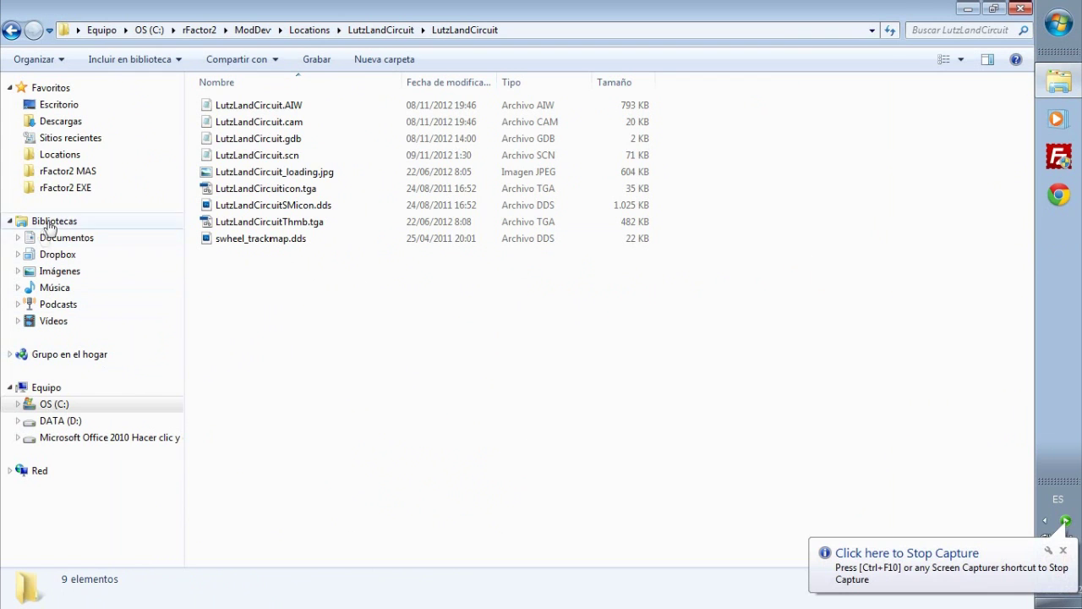
# Step: Launch the MAS2.exe archive utility from the D:\rFactor2 folder
pyautogui.click(73, 172)
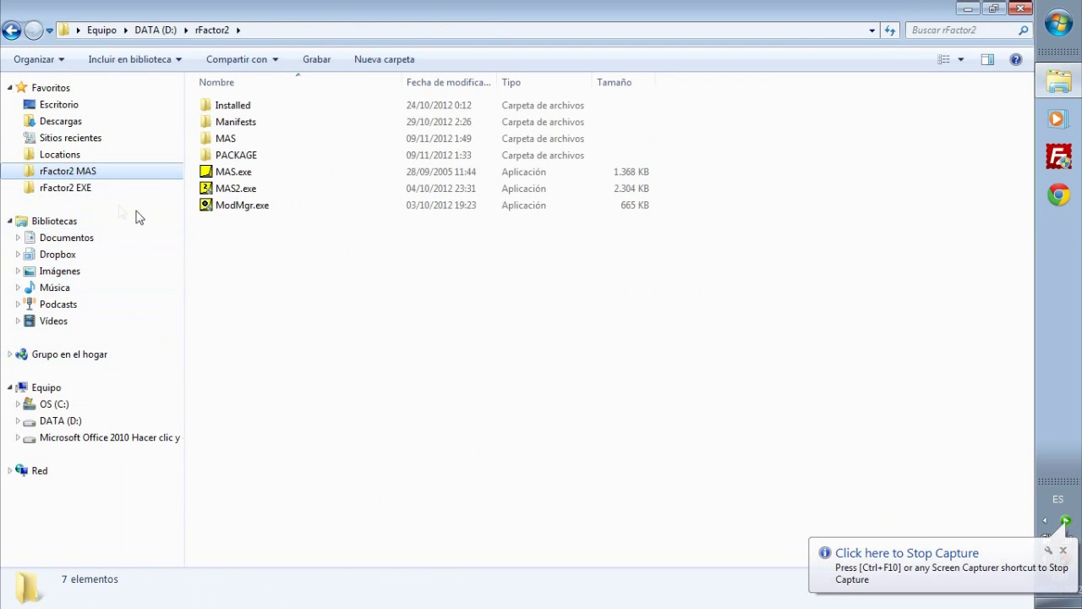
pyautogui.doubleClick(236, 189)
pyautogui.click(587, 350)
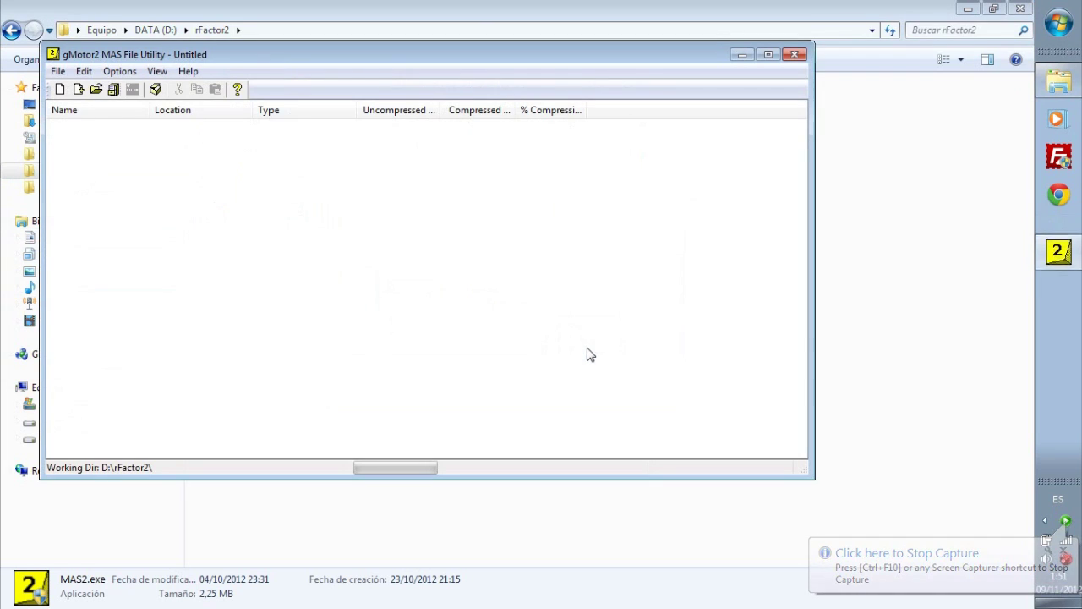
# Step: Add LutzLandCircuit.tdf and LutzLandCircuitIcon.dds from the ModDev\Locations\LutzLandCircuit folder to the new MAS archive
pyautogui.click(78, 89)
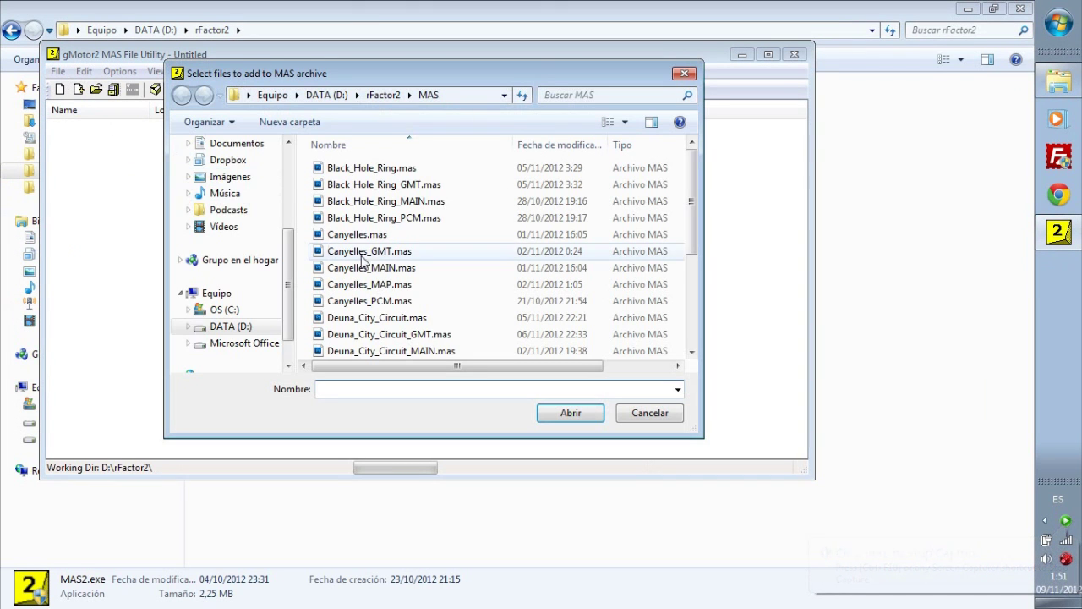
pyautogui.scroll(5, 284, 186)
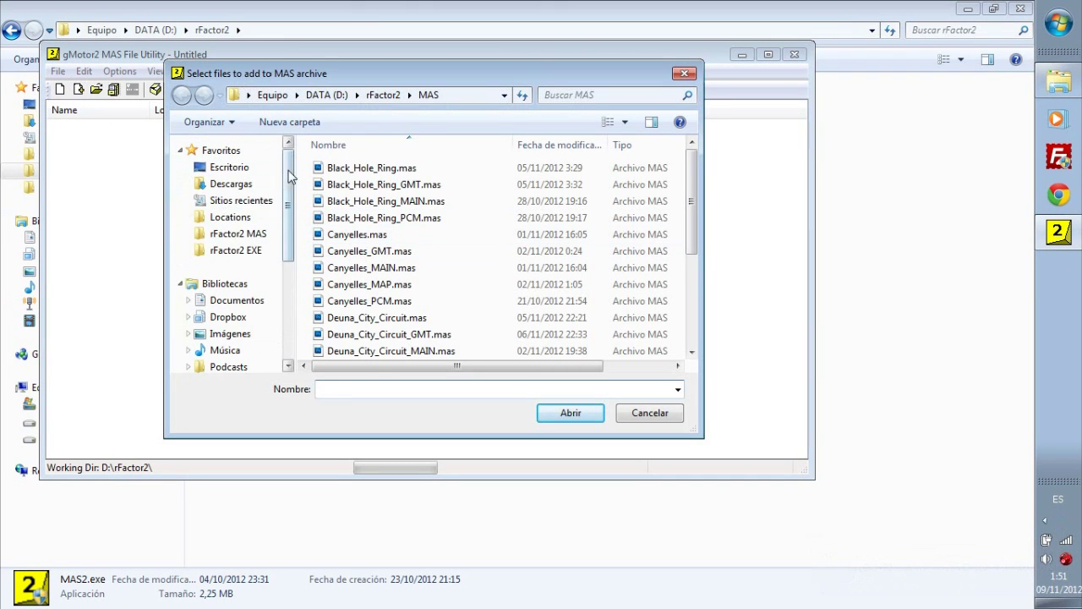
pyautogui.click(230, 218)
pyautogui.doubleClick(360, 236)
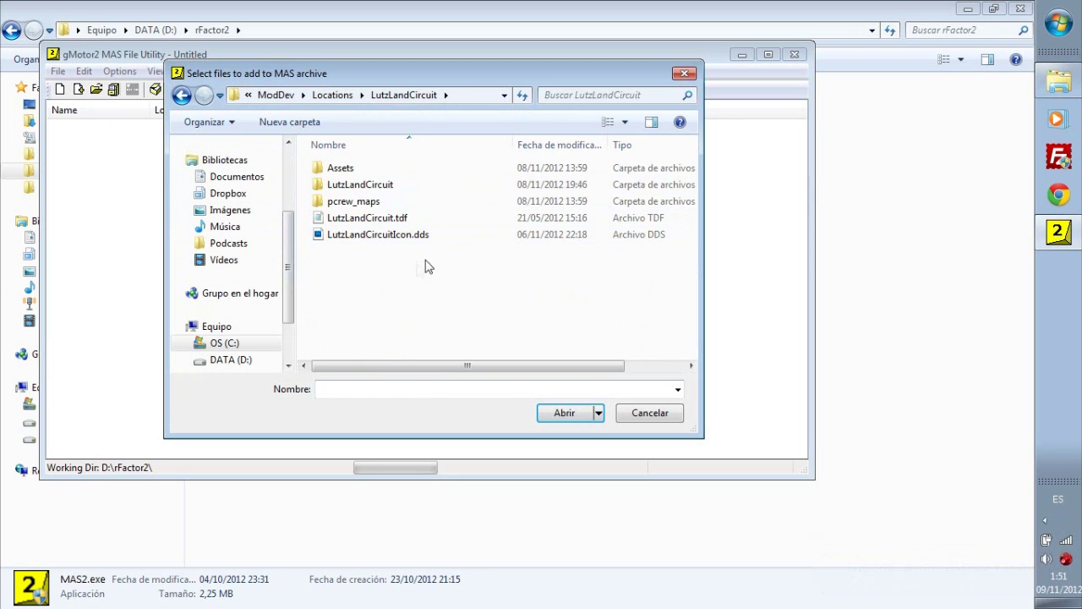
pyautogui.moveTo(393, 272); pyautogui.dragTo(346, 216)
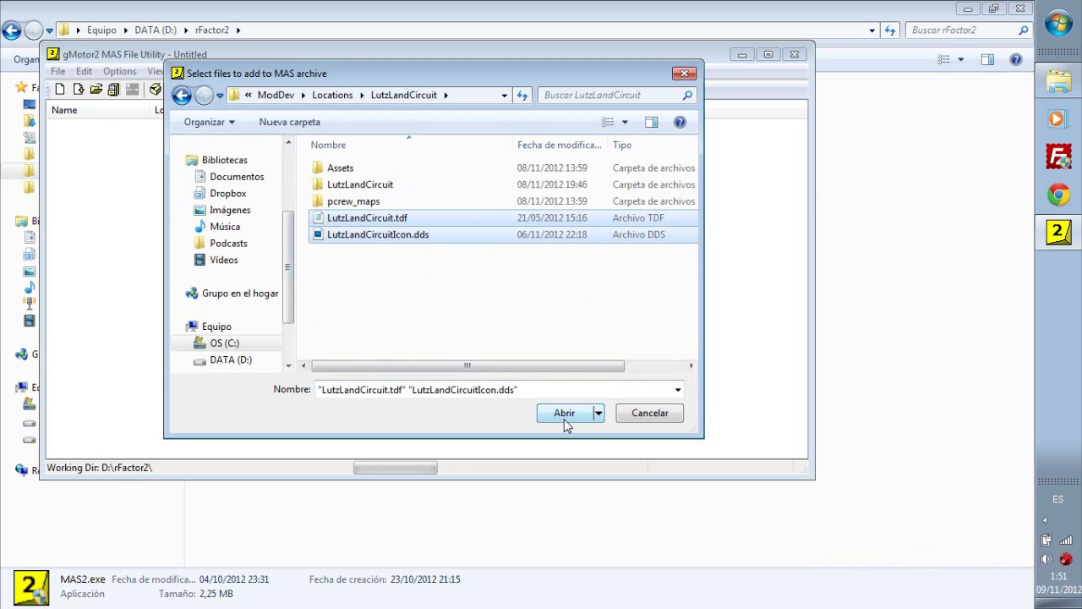
pyautogui.click(564, 416)
# Step: Save the archive as LutzlandCircuit_MAIN in the D:\rFactor2\MAS folder
pyautogui.click(59, 71)
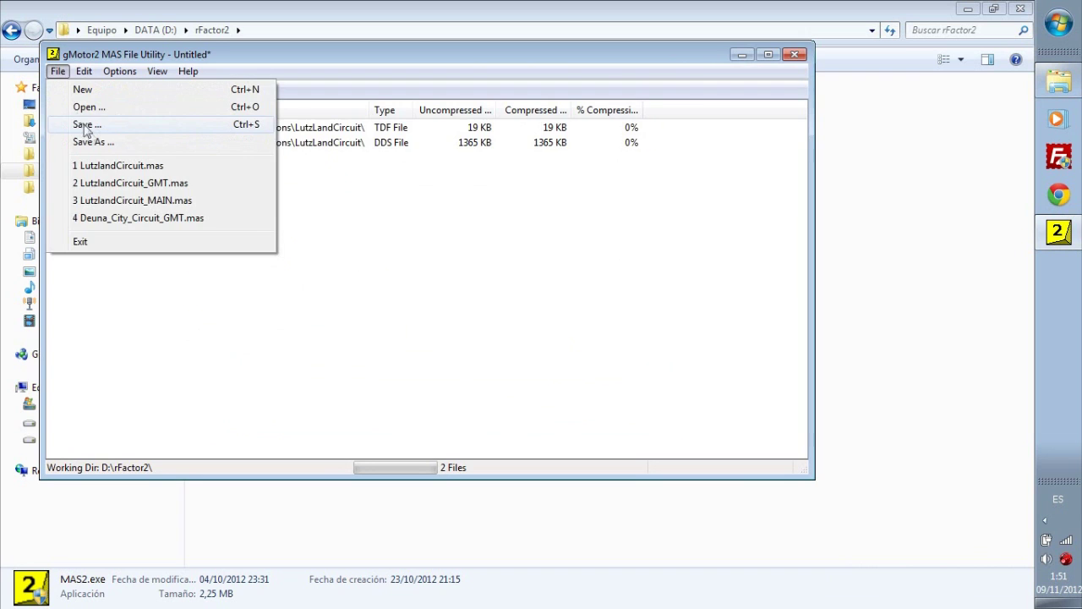
pyautogui.click(87, 127)
pyautogui.click(221, 160)
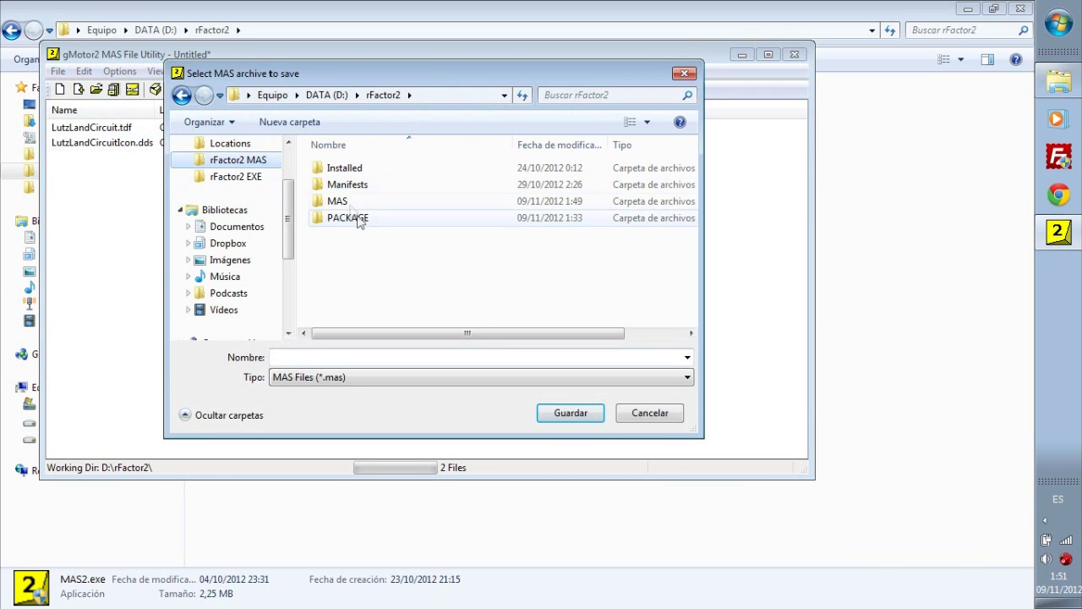
pyautogui.doubleClick(337, 202)
pyautogui.click(359, 356)
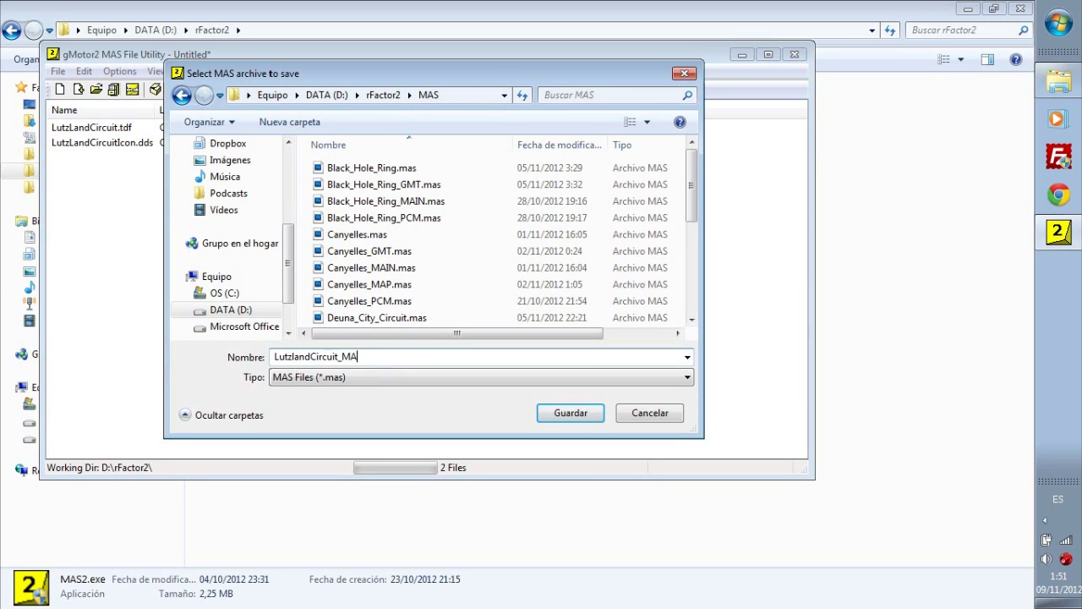
pyautogui.click(572, 416)
pyautogui.click(444, 299)
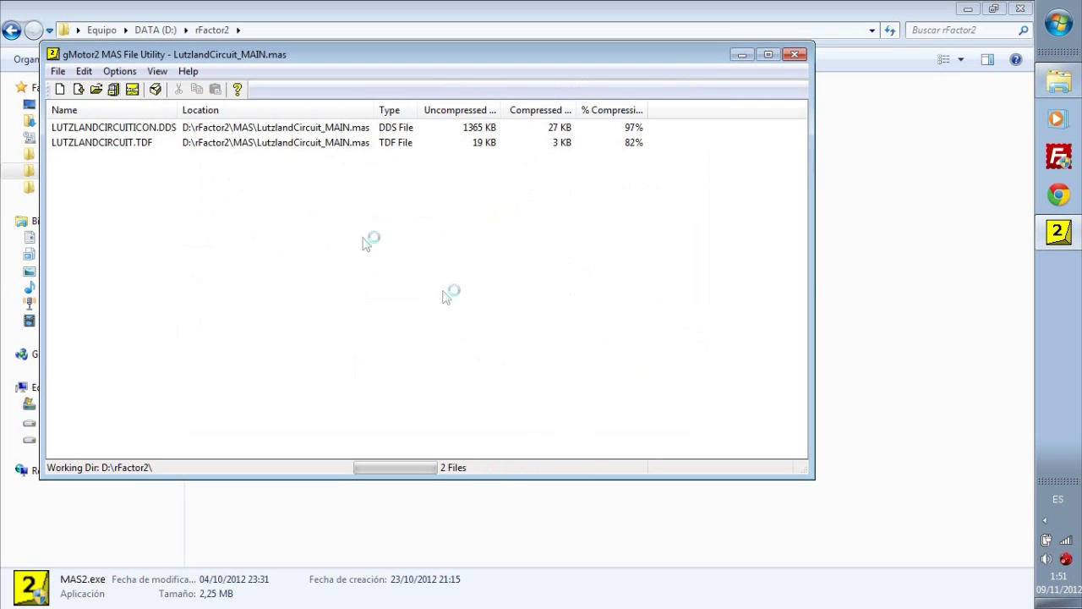
# Step: Start a new MAS archive and add every file from LutzLandCircuit's Assets\GMT folder to it
pyautogui.click(78, 90)
pyautogui.click(79, 89)
pyautogui.click(230, 176)
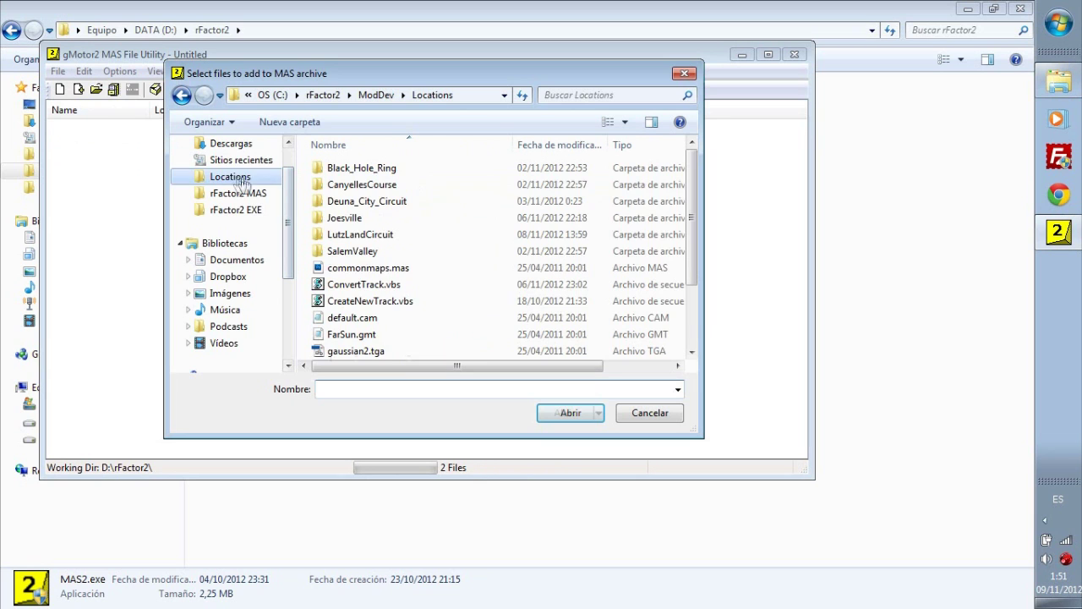
pyautogui.doubleClick(350, 234)
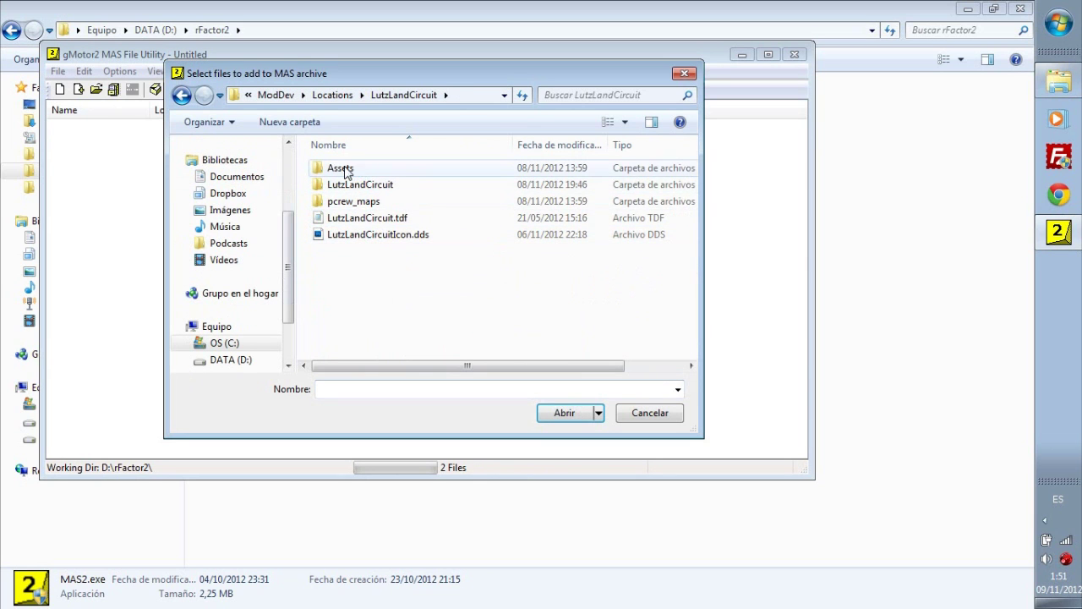
pyautogui.doubleClick(342, 169)
pyautogui.doubleClick(345, 172)
pyautogui.click(399, 240)
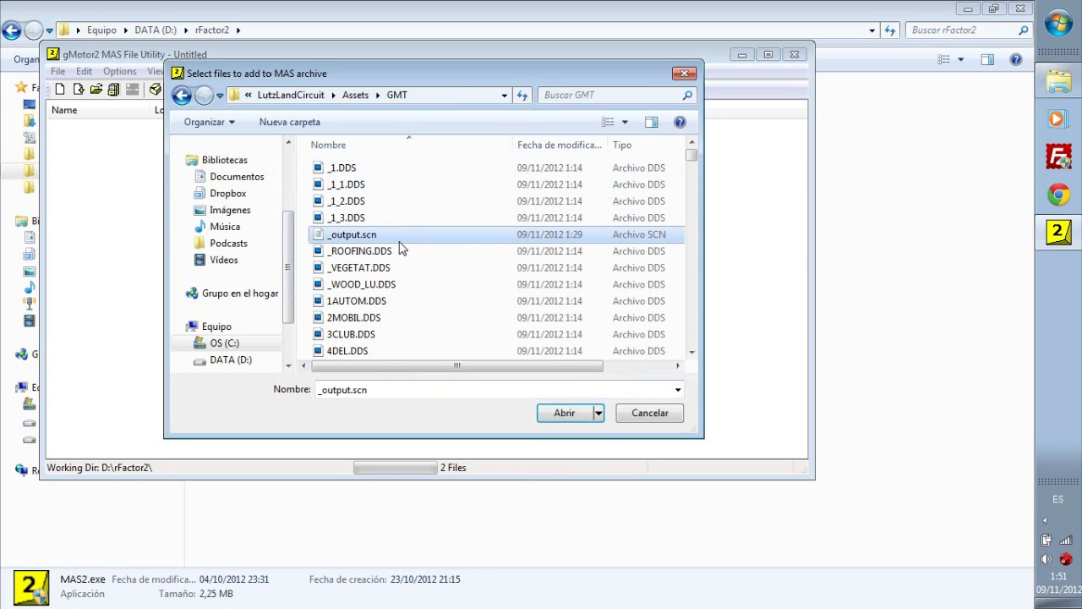
pyautogui.hotkey('ctrl', 'a')
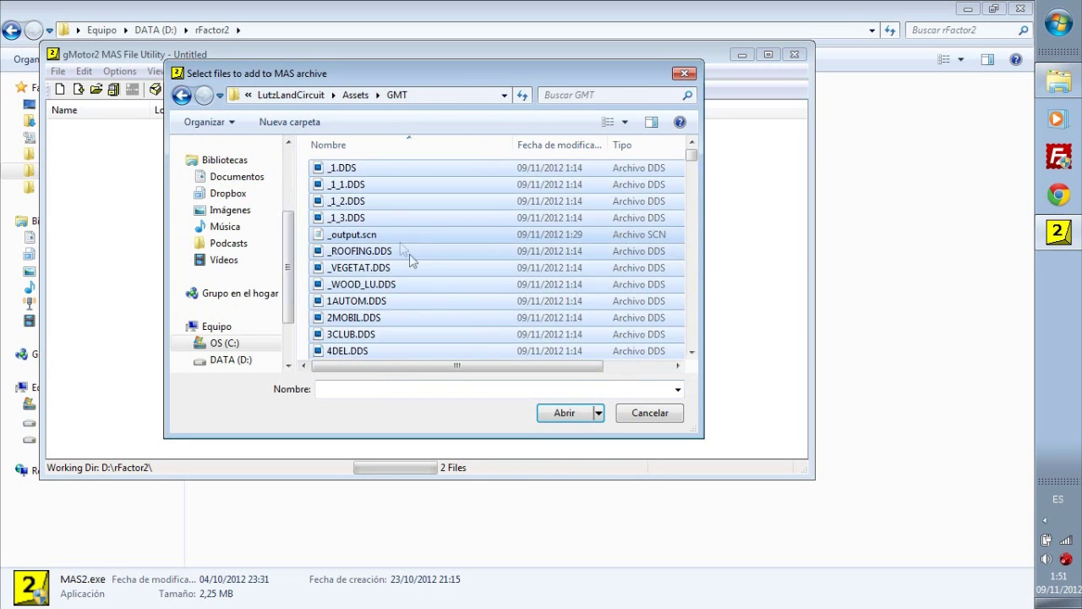
pyautogui.click(564, 413)
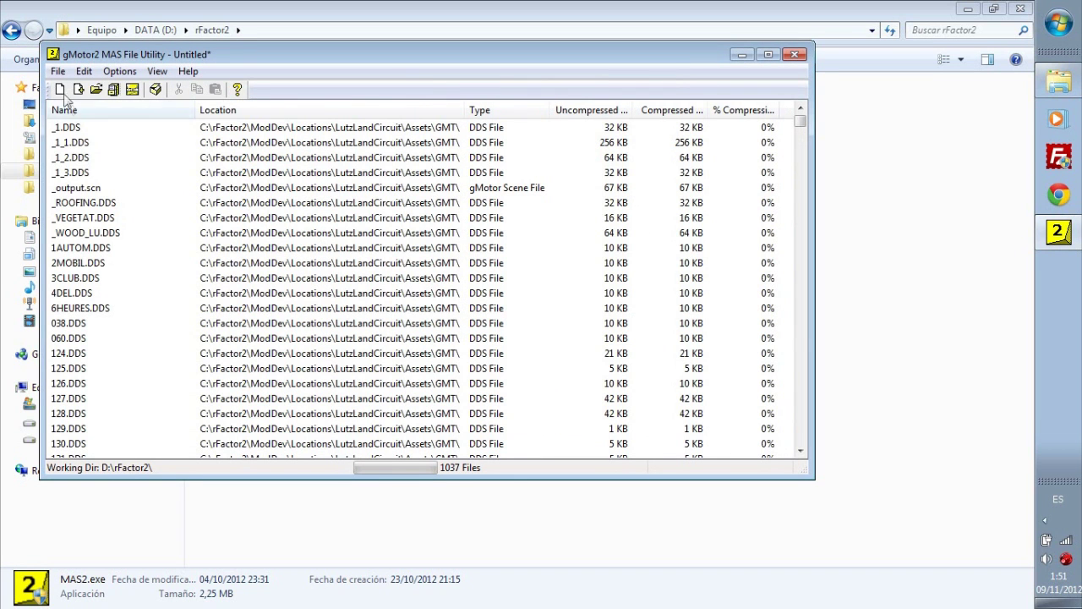
# Step: Save the archive of GMT assets as LutzlandCircuit_GMT.mas in the D:\rFactor2\MAS folder
pyautogui.click(52, 54)
pyautogui.click(57, 71)
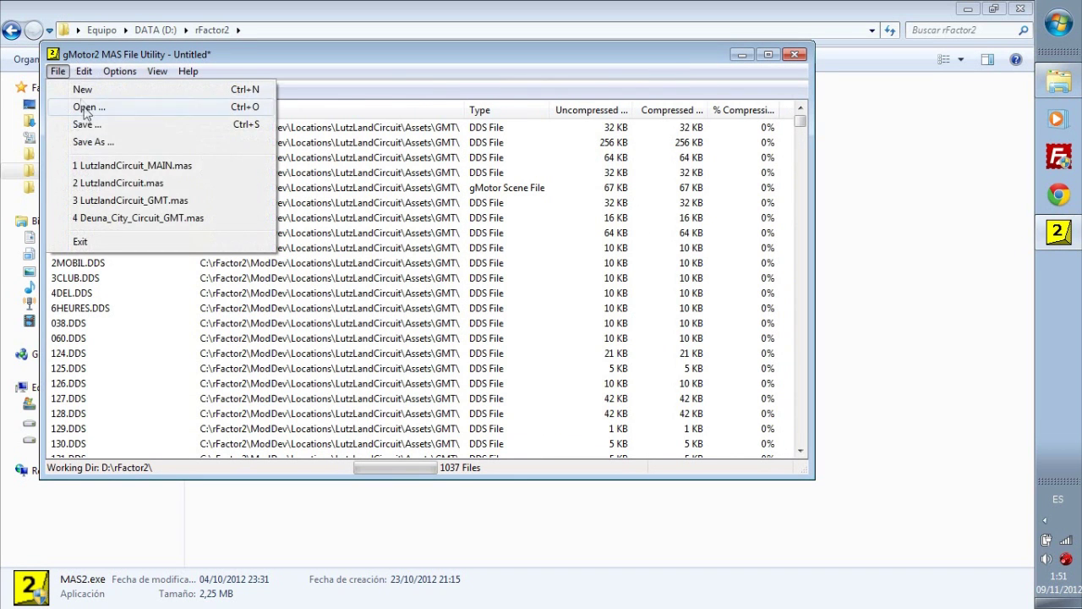
pyautogui.click(89, 142)
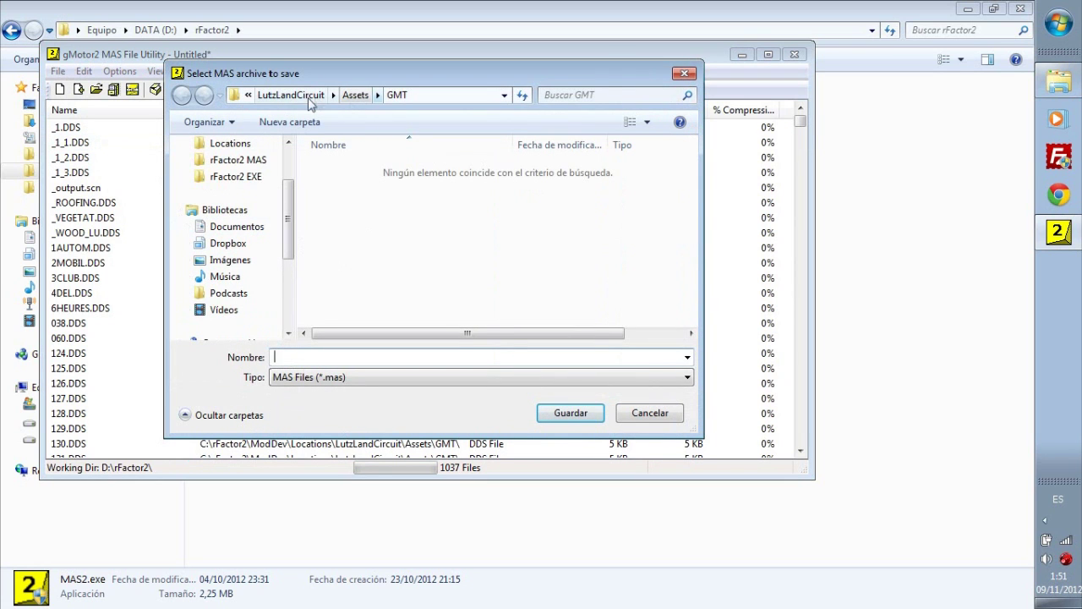
pyautogui.click(241, 161)
pyautogui.doubleClick(338, 201)
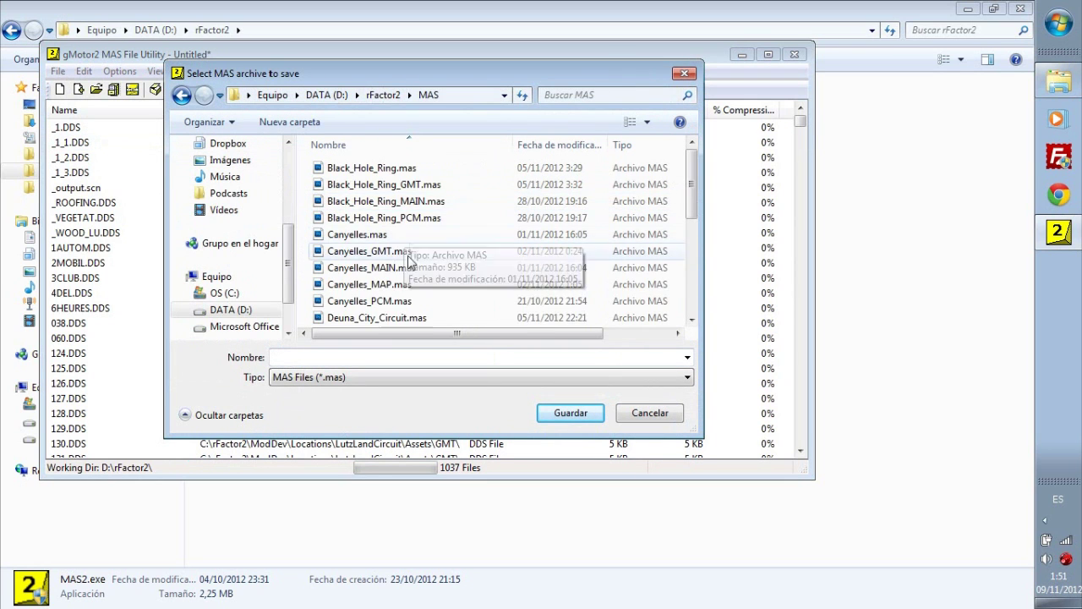
pyautogui.click(355, 284)
pyautogui.scroll(-5, 355, 284)
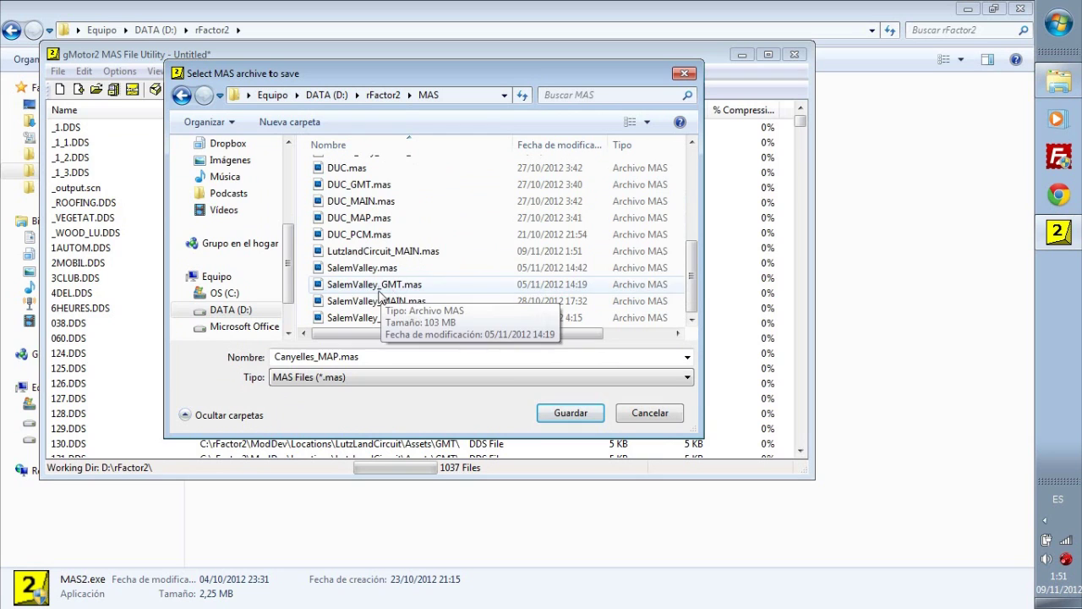
pyautogui.click(364, 251)
pyautogui.click(366, 361)
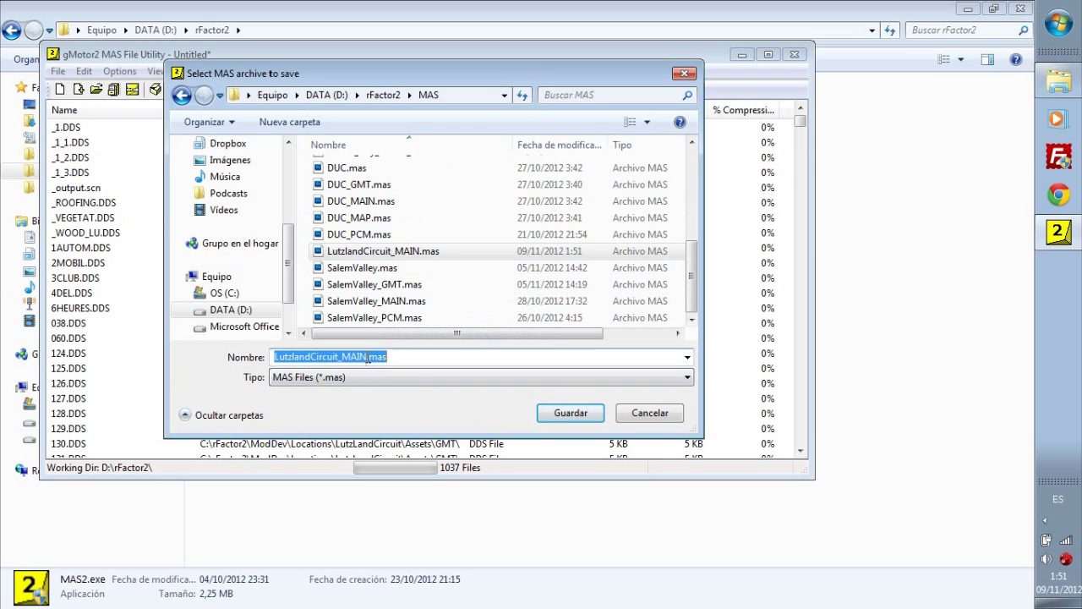
pyautogui.moveTo(366, 359); pyautogui.dragTo(350, 357)
pyautogui.write('GMT')
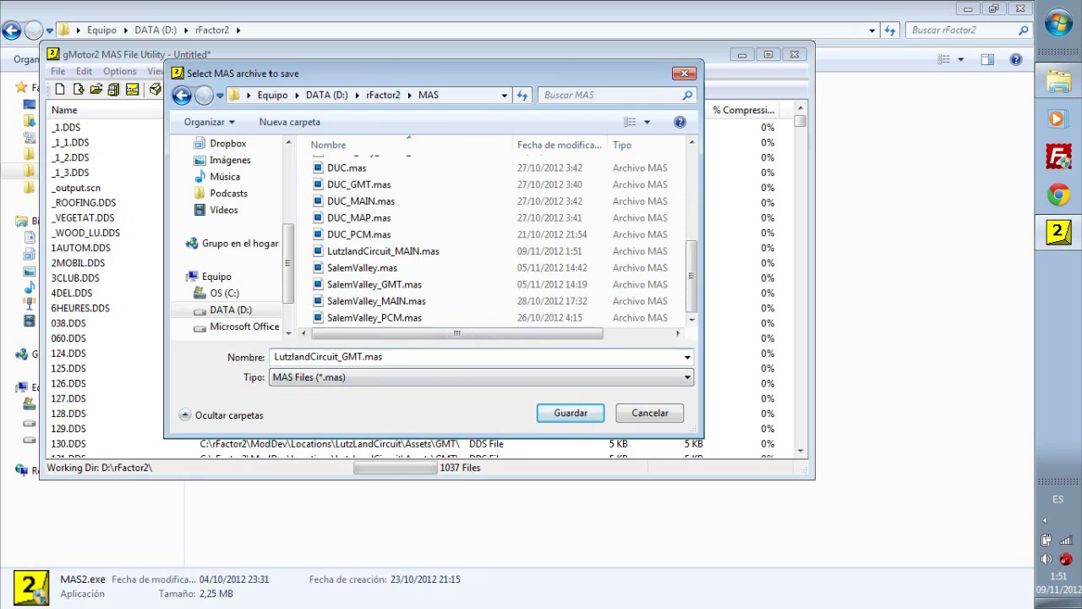
pyautogui.press('Return')
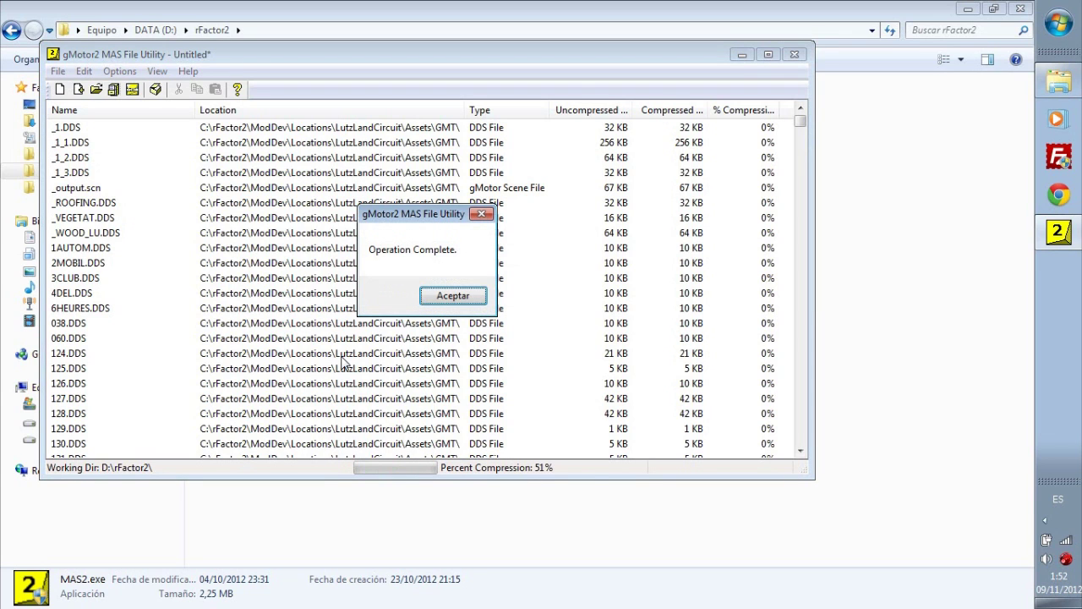
pyautogui.click(451, 295)
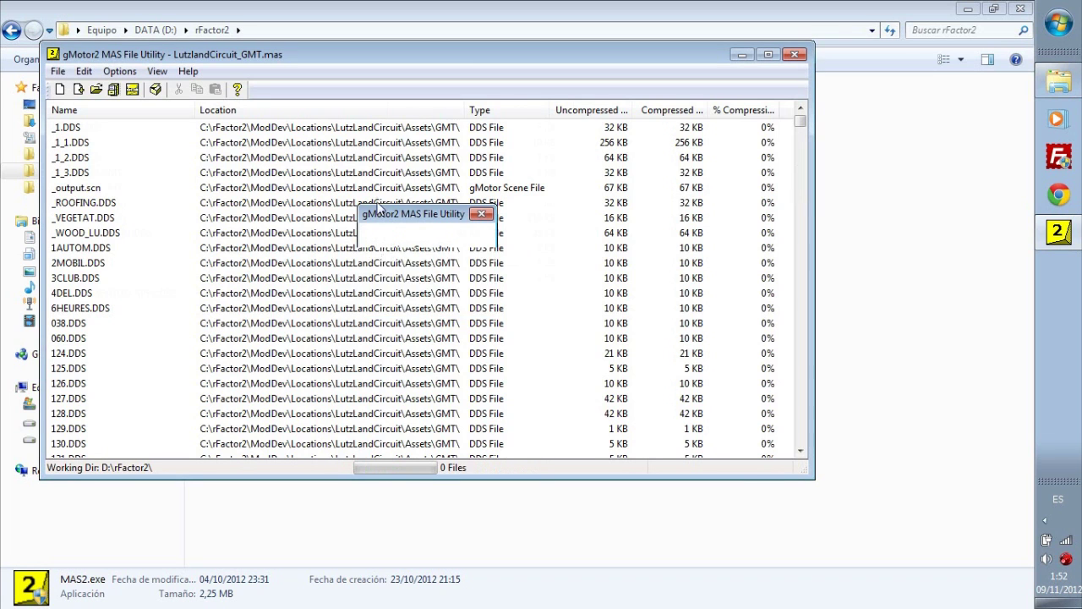
# Step: Start a new MAS archive and add every file from the ModDev\Locations\LutzLandCircuit\LutzLandCircuit folder
pyautogui.click(60, 89)
pyautogui.click(77, 89)
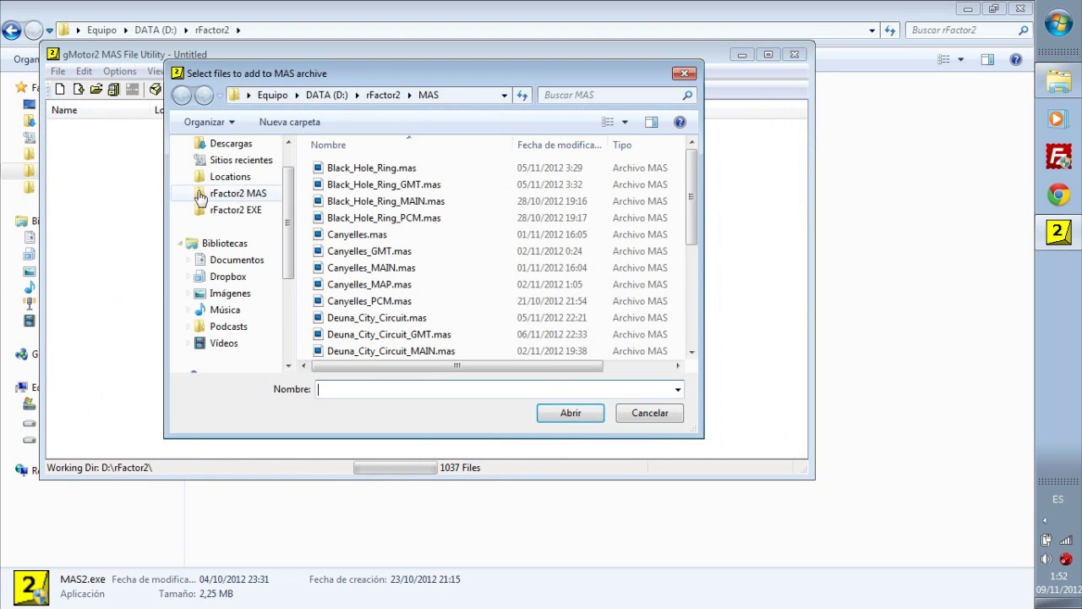
pyautogui.click(233, 175)
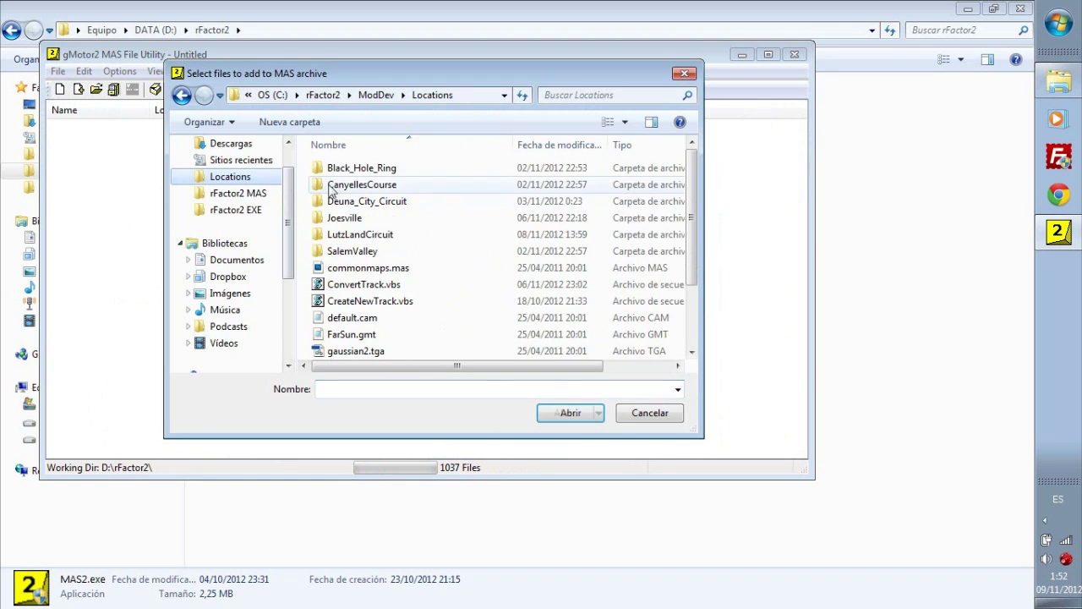
pyautogui.doubleClick(359, 234)
pyautogui.doubleClick(355, 184)
pyautogui.moveTo(411, 321); pyautogui.dragTo(356, 169)
pyautogui.click(560, 414)
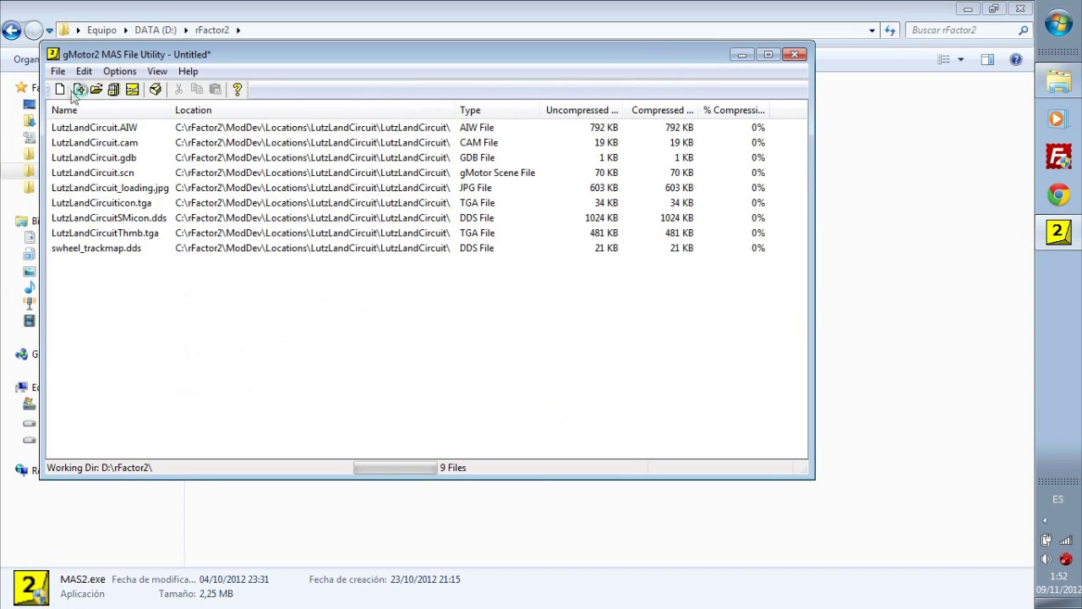
# Step: Save the archive of track layout files as LutzlandCircuit.mas in the D:\rFactor2\MAS folder
pyautogui.click(57, 72)
pyautogui.click(93, 142)
pyautogui.click(225, 158)
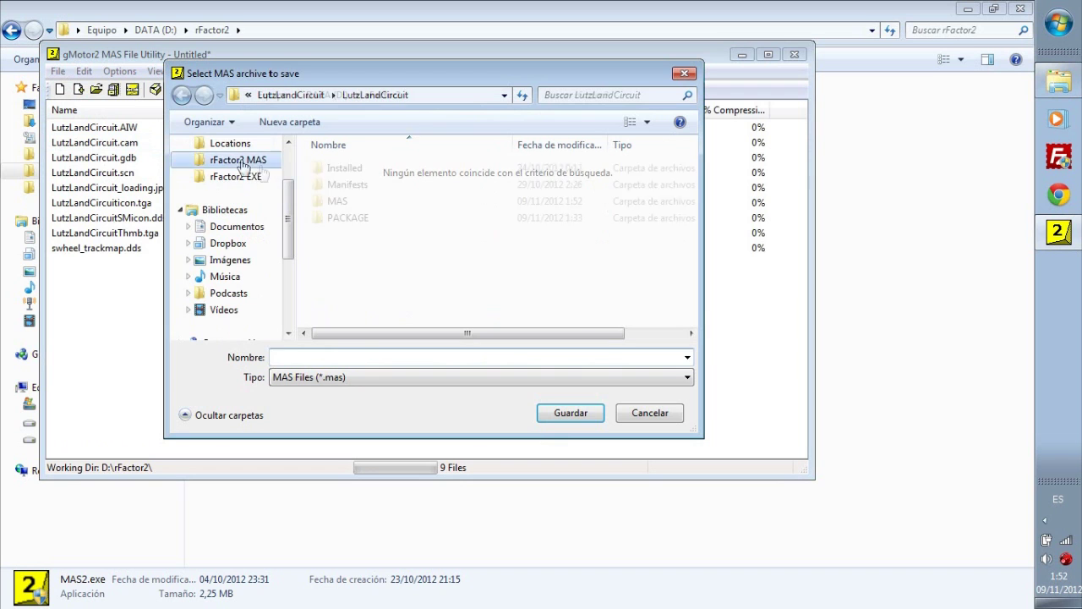
pyautogui.doubleClick(355, 203)
pyautogui.scroll(-4, 397, 237)
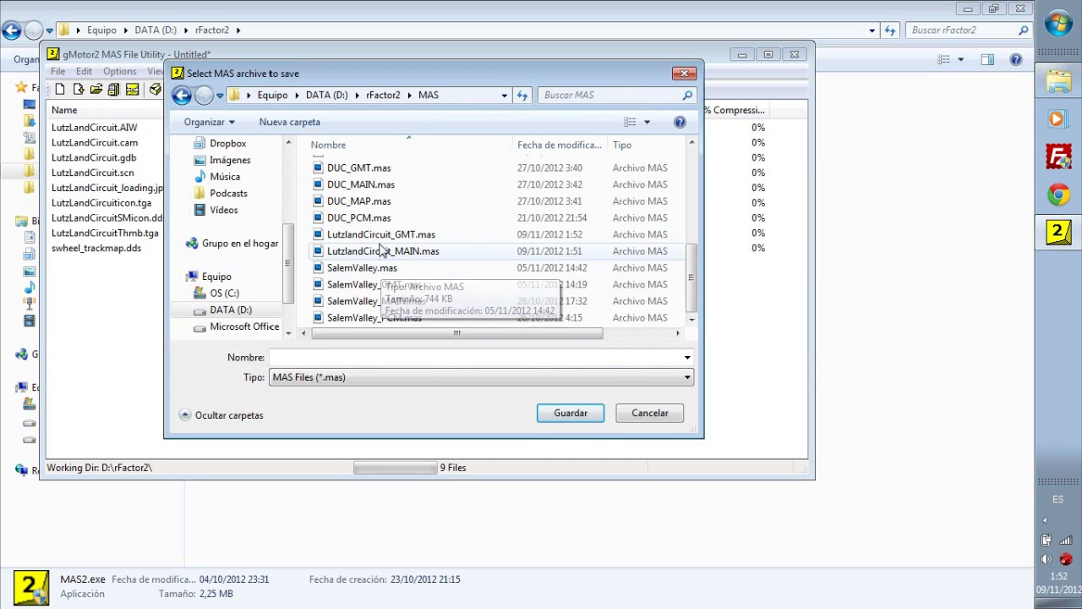
pyautogui.click(398, 251)
pyautogui.doubleClick(375, 362)
pyautogui.click(370, 362)
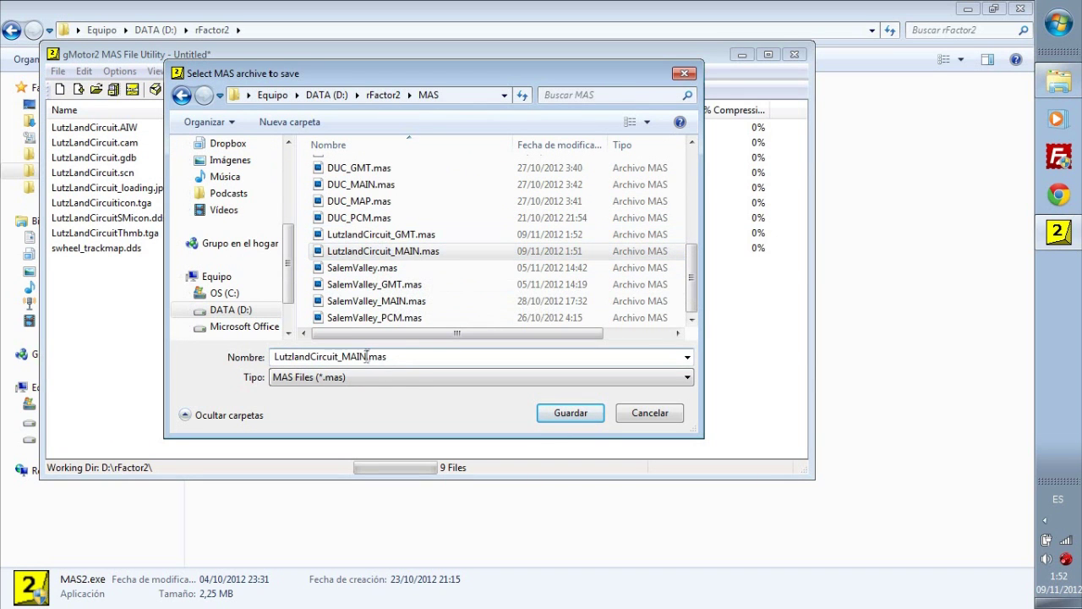
pyautogui.press('BackSpace')
pyautogui.press('BackSpace')
pyautogui.press('BackSpace')
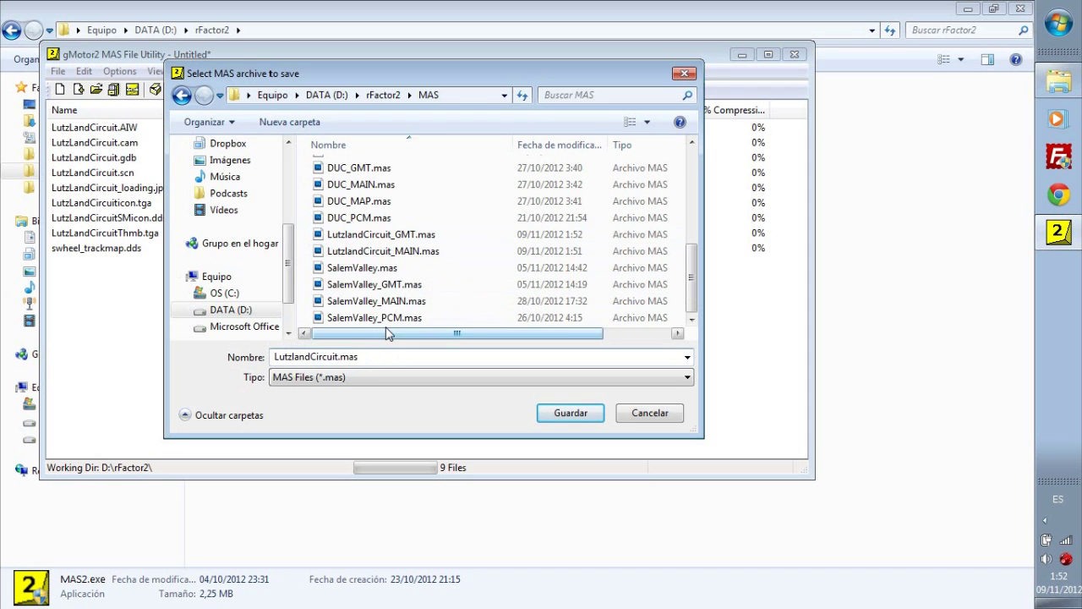
pyautogui.press('Return')
pyautogui.click(448, 295)
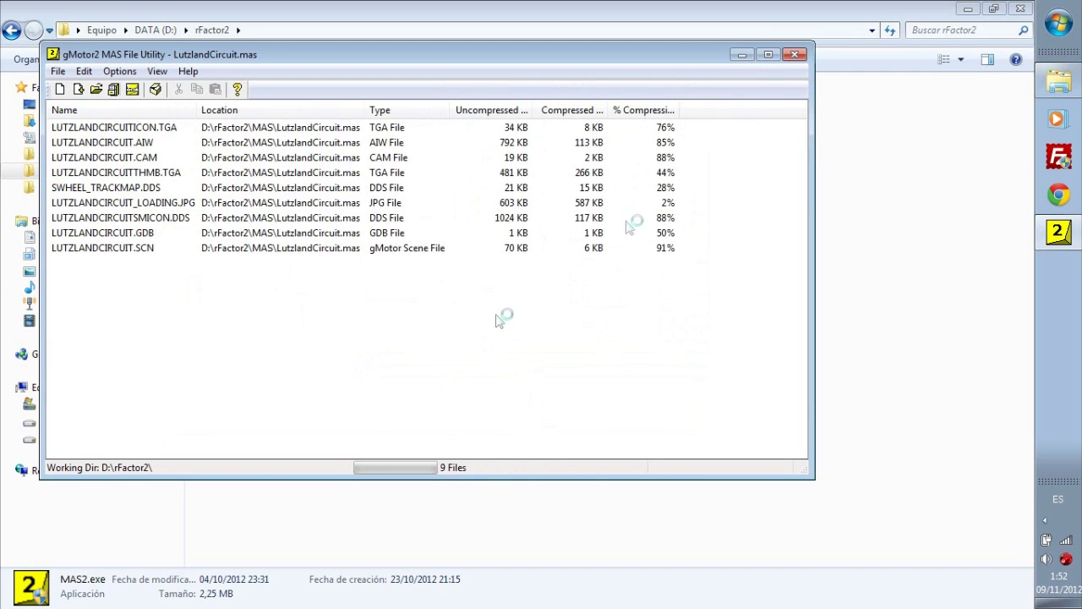
# Step: Switch to Windows Explorer and duplicate Black_Hole_Ring_PCM.mas within the D:\rFactor2\MAS folder
pyautogui.click(1057, 81)
pyautogui.click(232, 142)
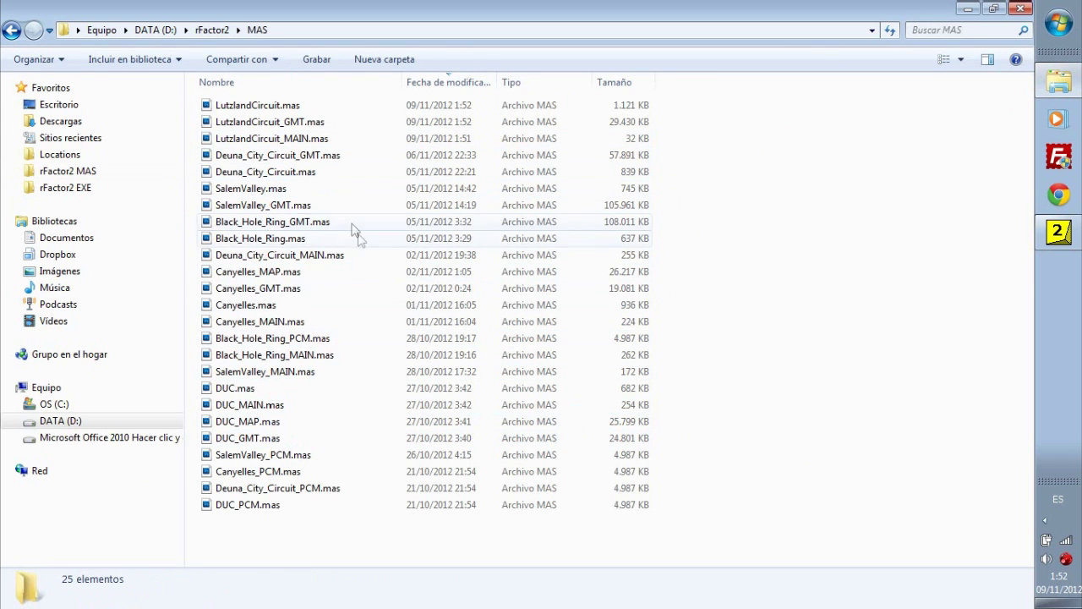
pyautogui.click(306, 338)
pyautogui.rightClick(304, 339)
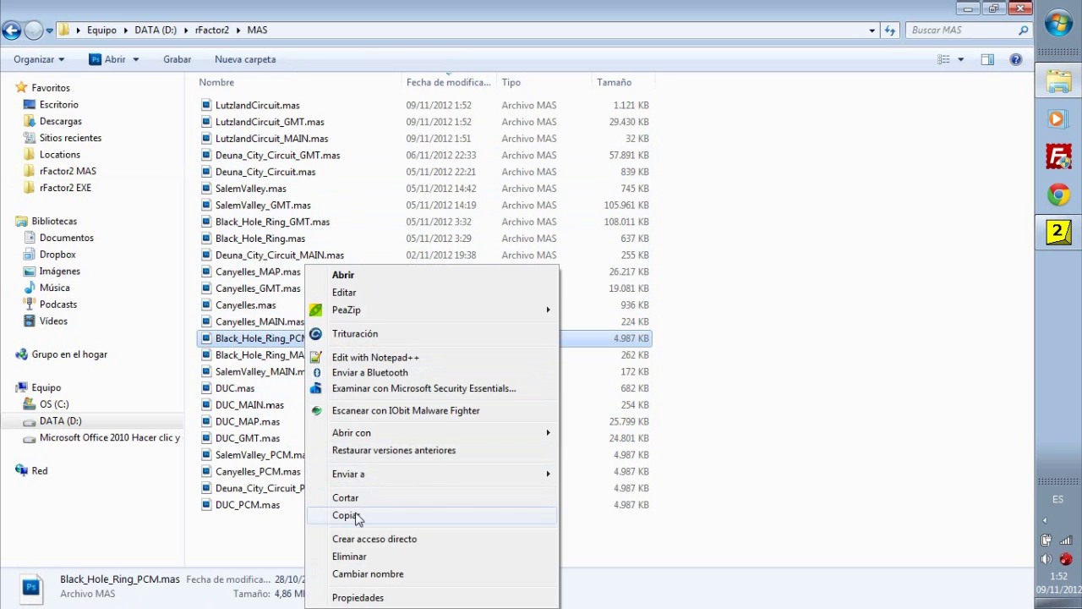
pyautogui.click(355, 516)
pyautogui.rightClick(300, 540)
pyautogui.click(336, 420)
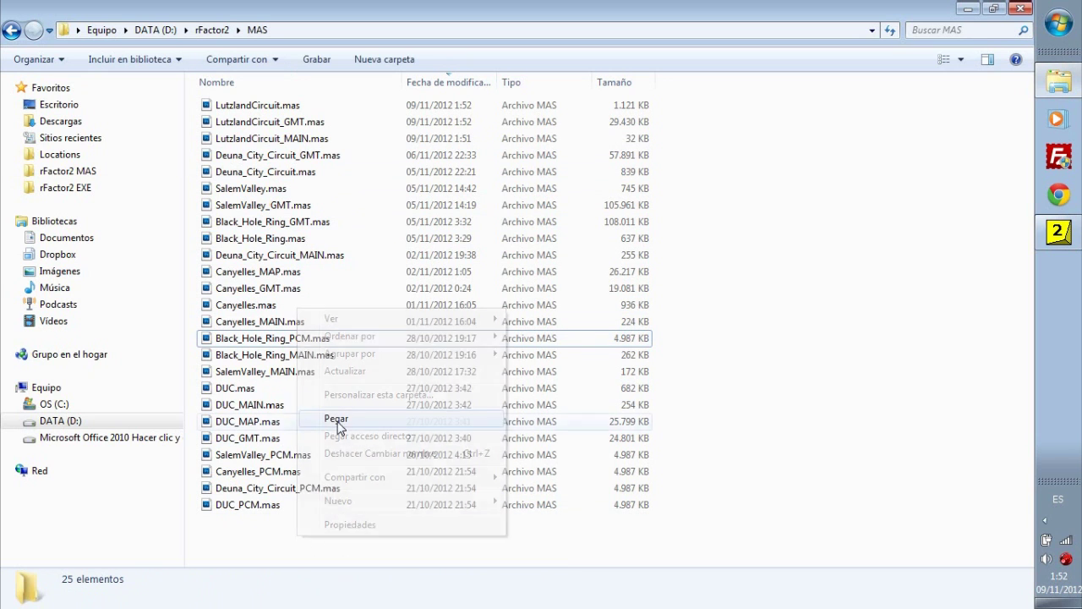
# Step: Rename the copied PCM archive to LutzlandCircuit_PCM.mas and sort the MAS folder by name
pyautogui.click(342, 338)
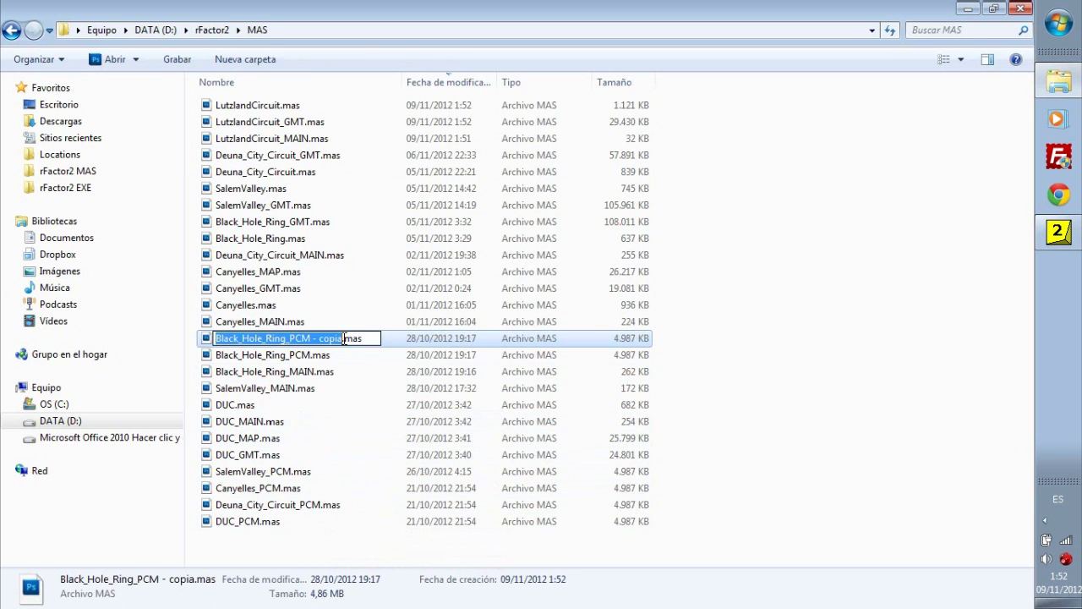
pyautogui.moveTo(286, 338); pyautogui.dragTo(214, 339)
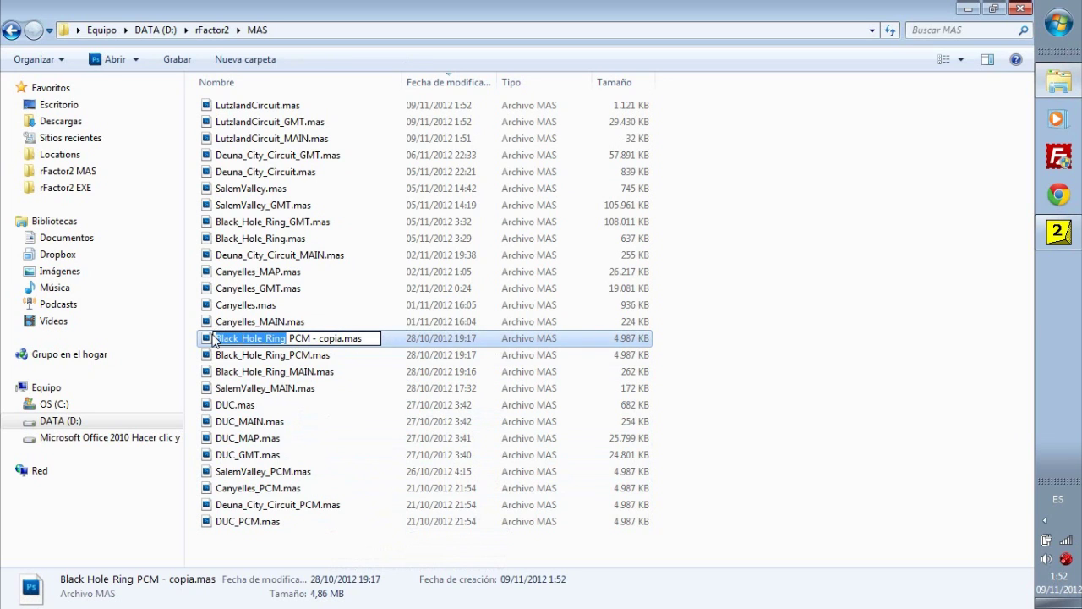
pyautogui.write('LutzlandC')
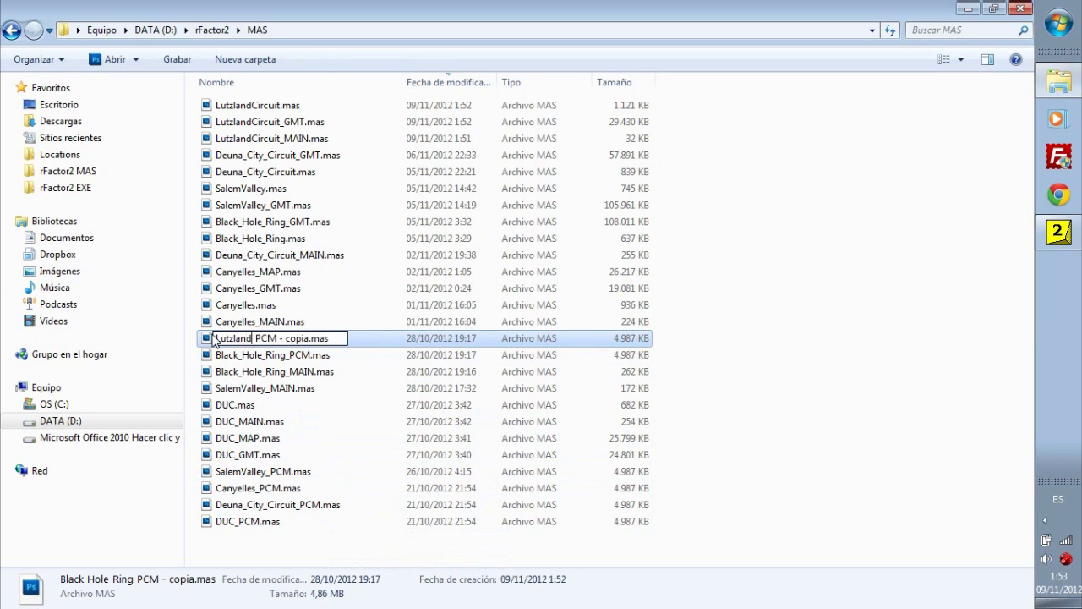
pyautogui.write('ircuit')
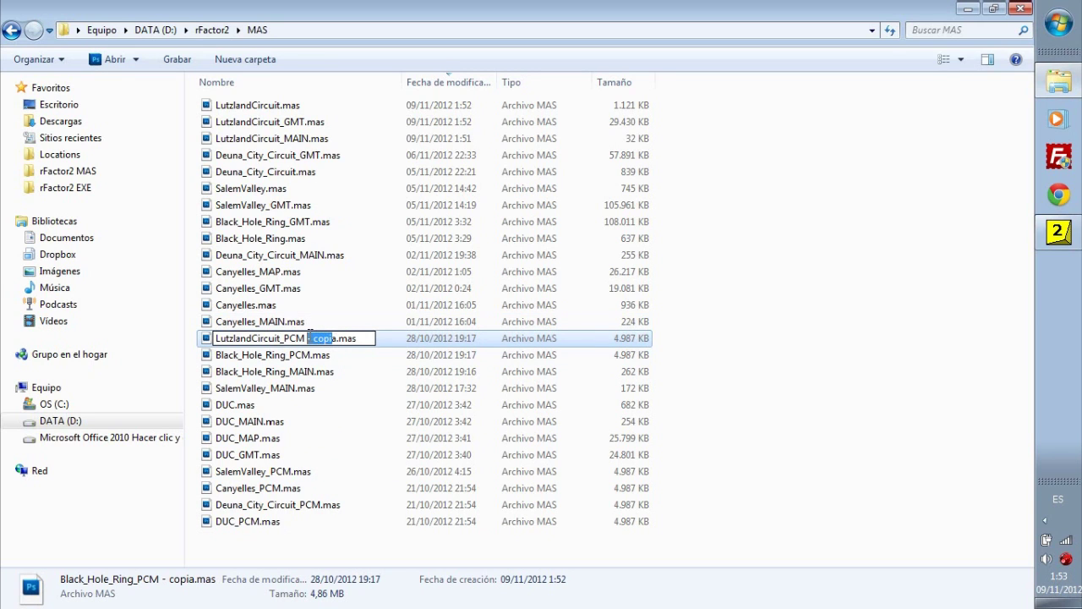
pyautogui.press('BackSpace')
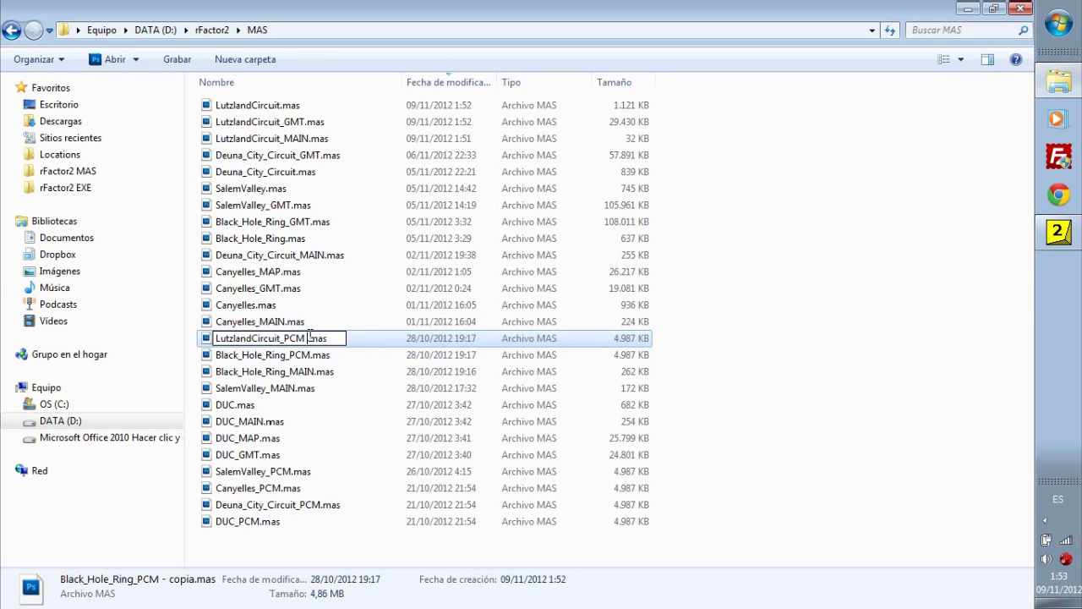
pyautogui.press('Return')
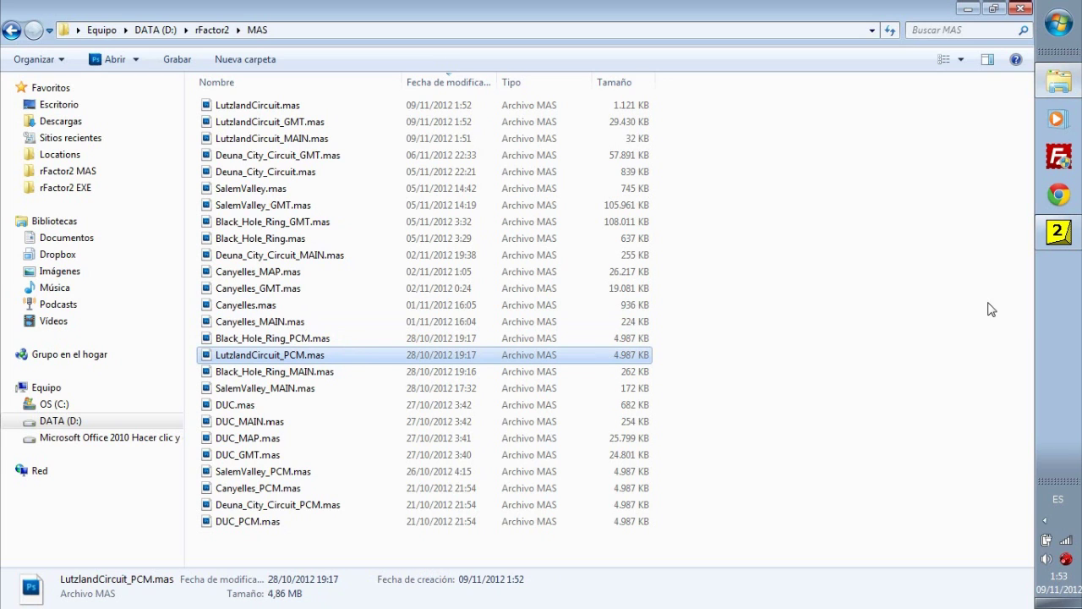
pyautogui.click(295, 84)
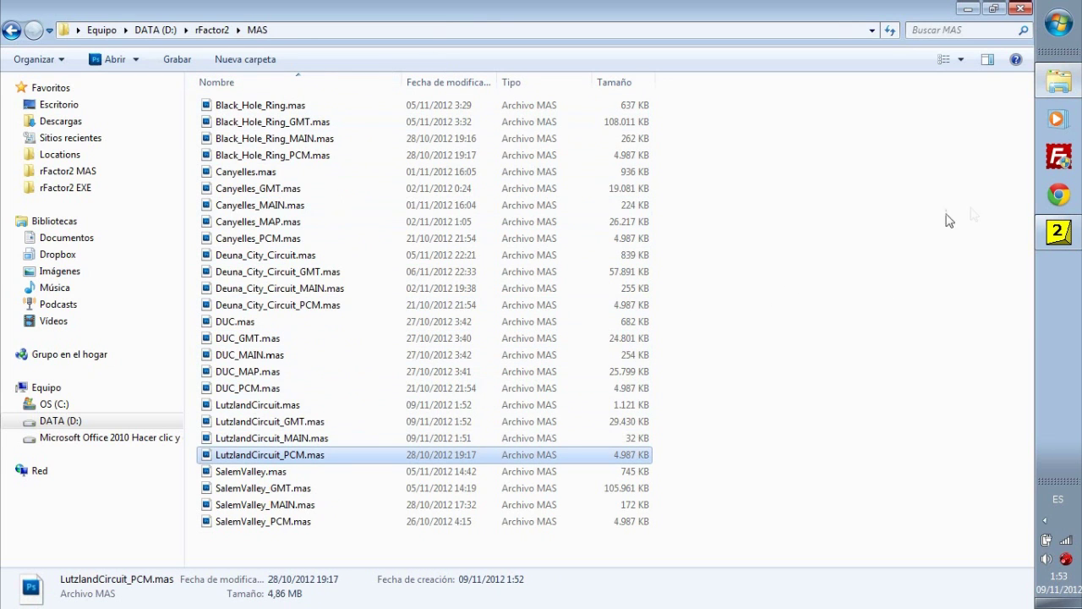
# Step: Switch to the MAS File Utility and add a new component named LutzlandCircuit in the component package creator
pyautogui.click(1057, 235)
pyautogui.click(155, 90)
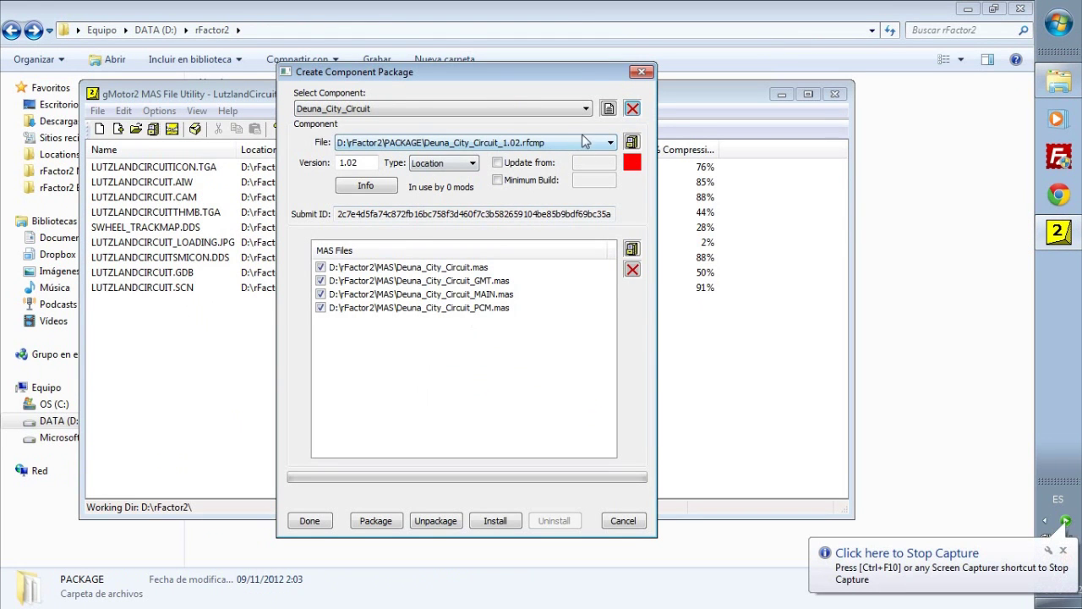
pyautogui.click(586, 108)
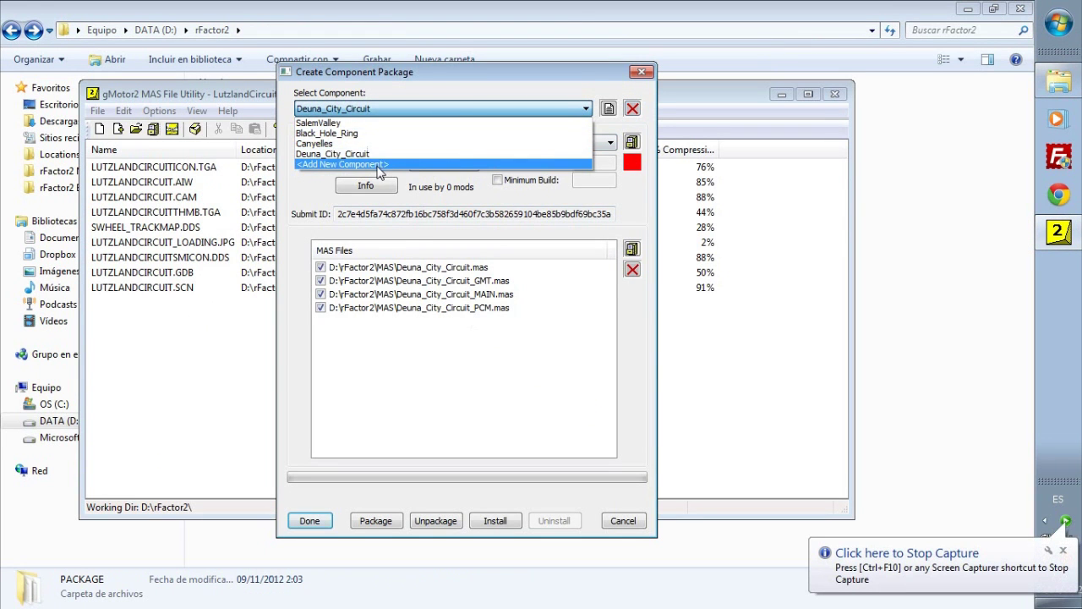
pyautogui.click(378, 166)
pyautogui.moveTo(422, 292); pyautogui.dragTo(286, 283)
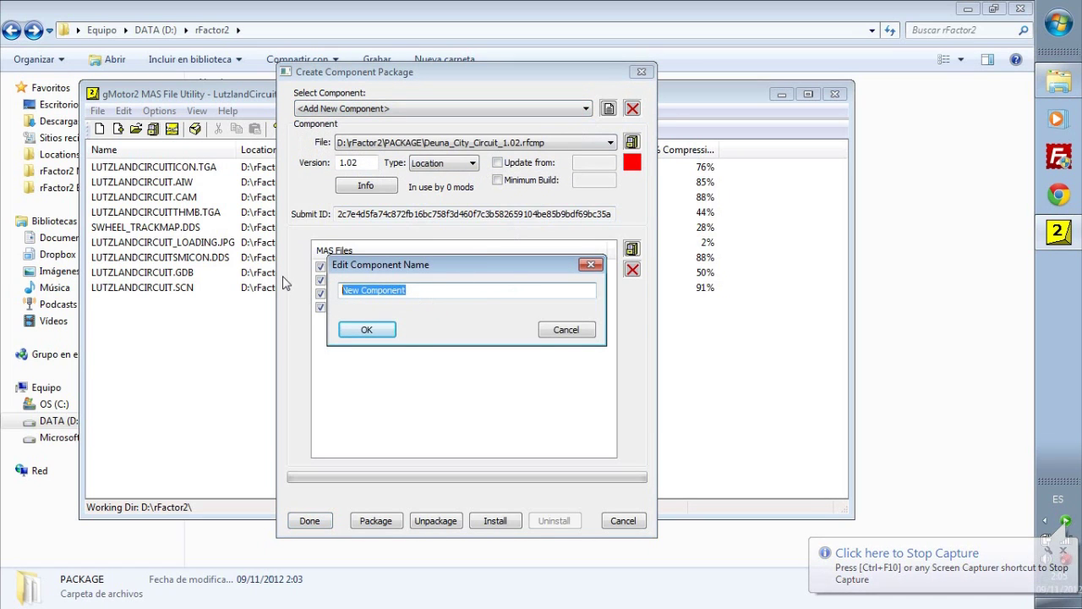
pyautogui.write('Lutzlan')
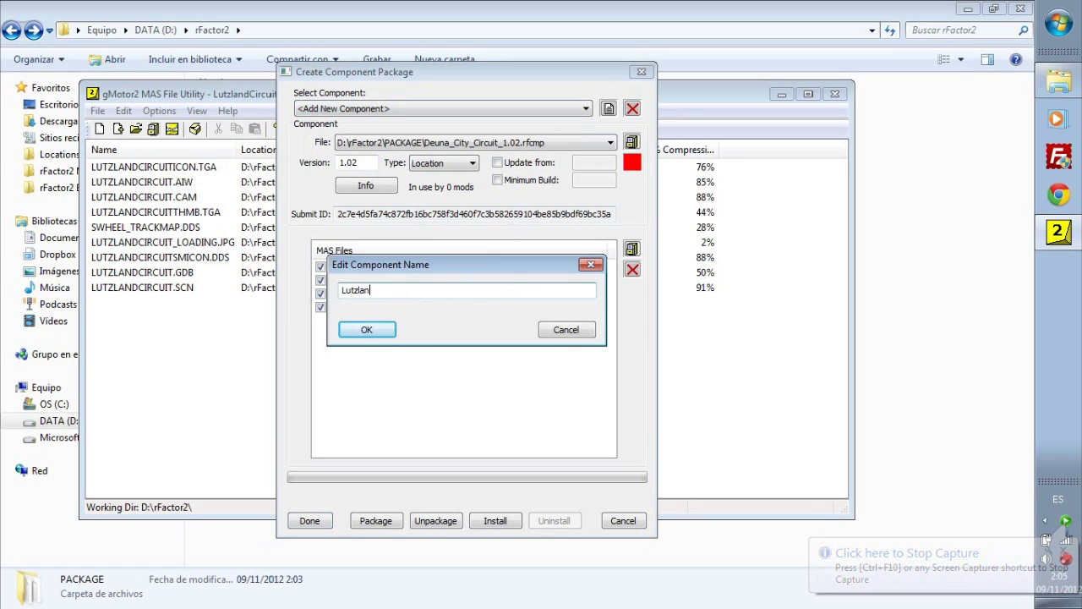
pyautogui.write('dCircuit')
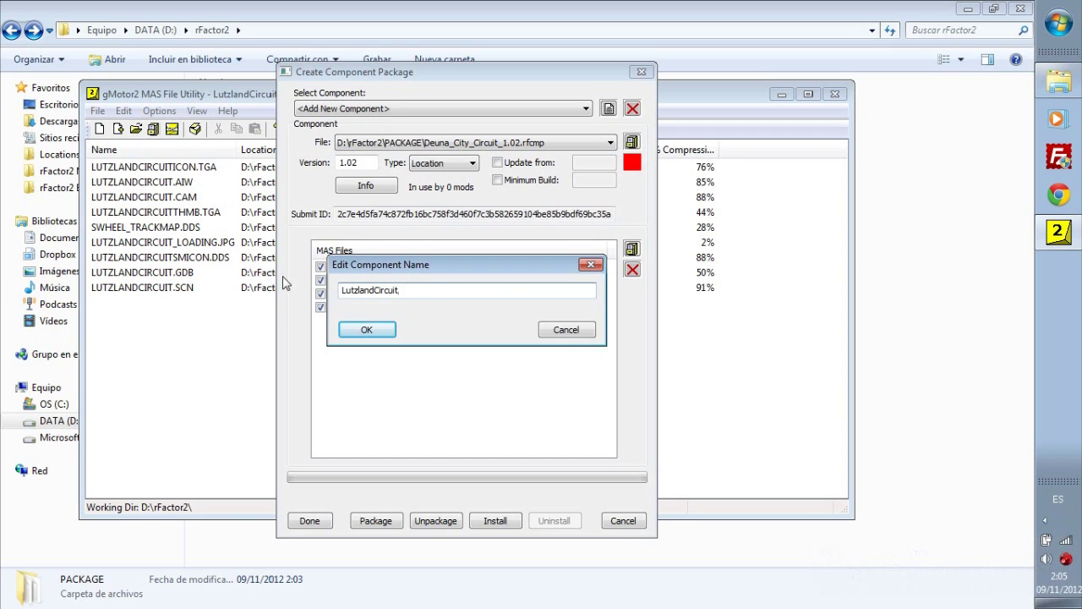
pyautogui.press('Return')
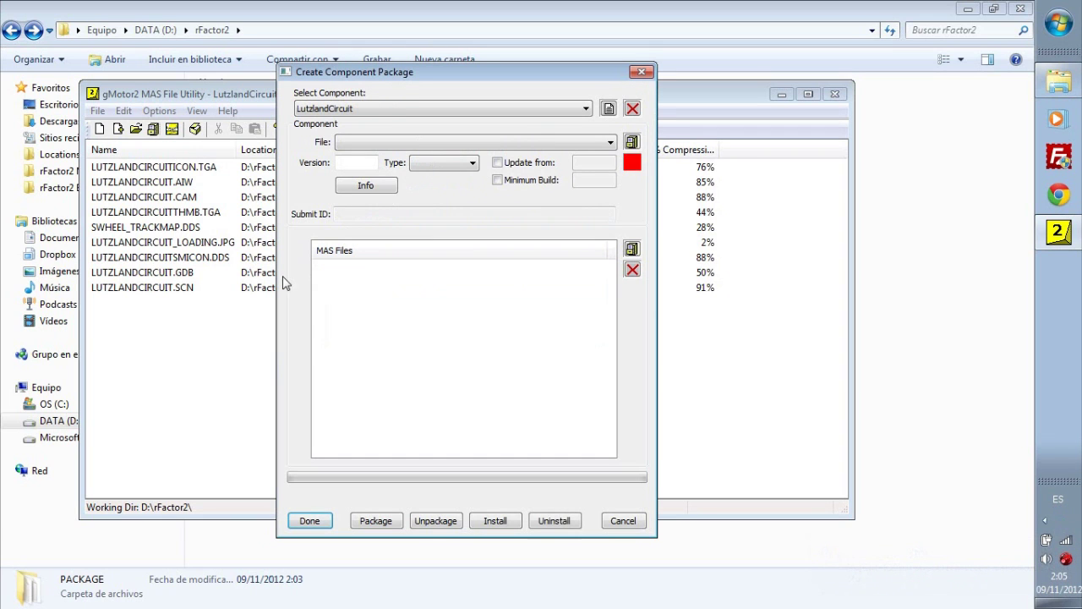
# Step: Set the component's package file to a new file named Lutzland_1.00 in the D:\rFactor2\PACKAGE folder
pyautogui.click(609, 142)
pyautogui.click(634, 143)
pyautogui.click(631, 142)
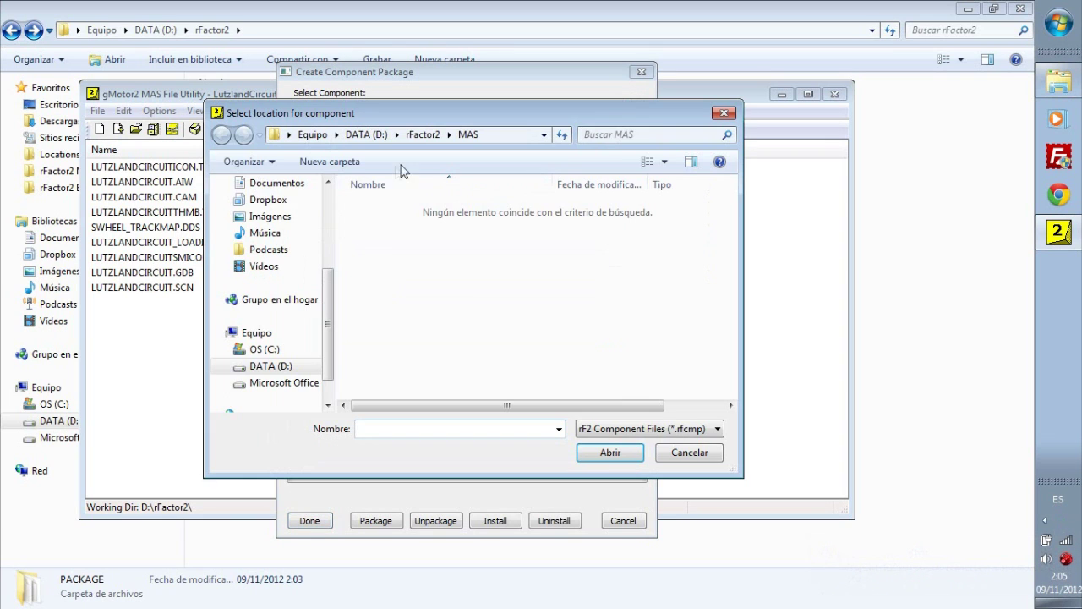
pyautogui.click(423, 134)
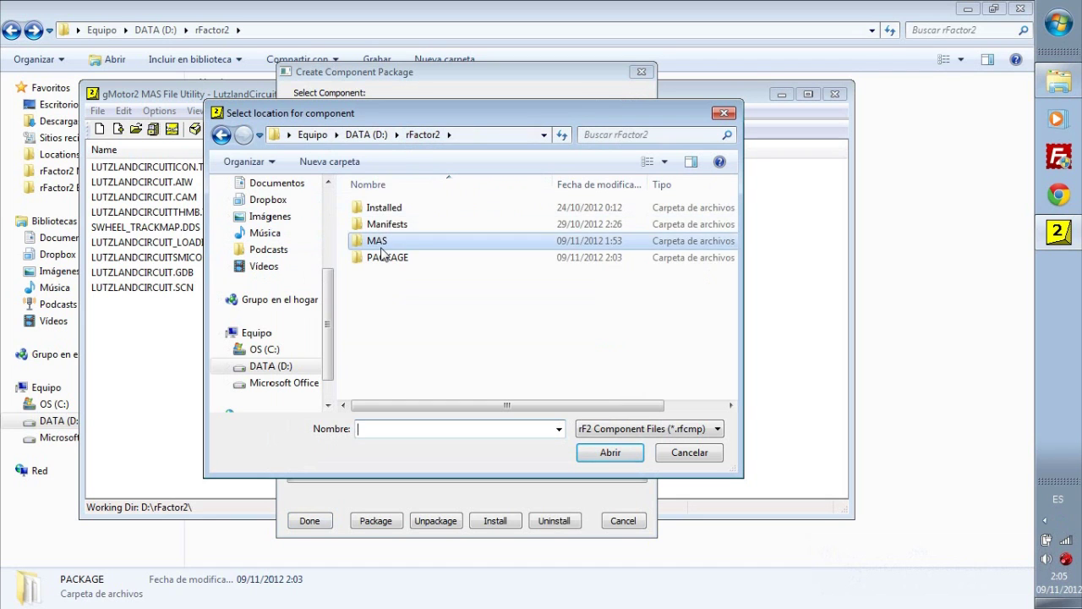
pyautogui.doubleClick(378, 244)
pyautogui.click(427, 136)
pyautogui.doubleClick(386, 258)
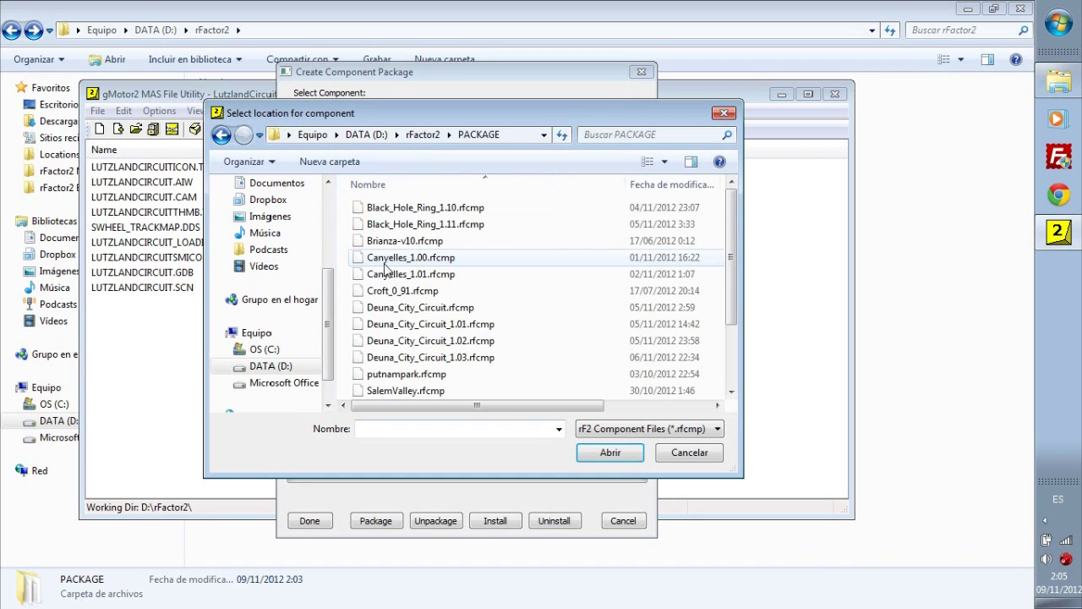
pyautogui.click(370, 429)
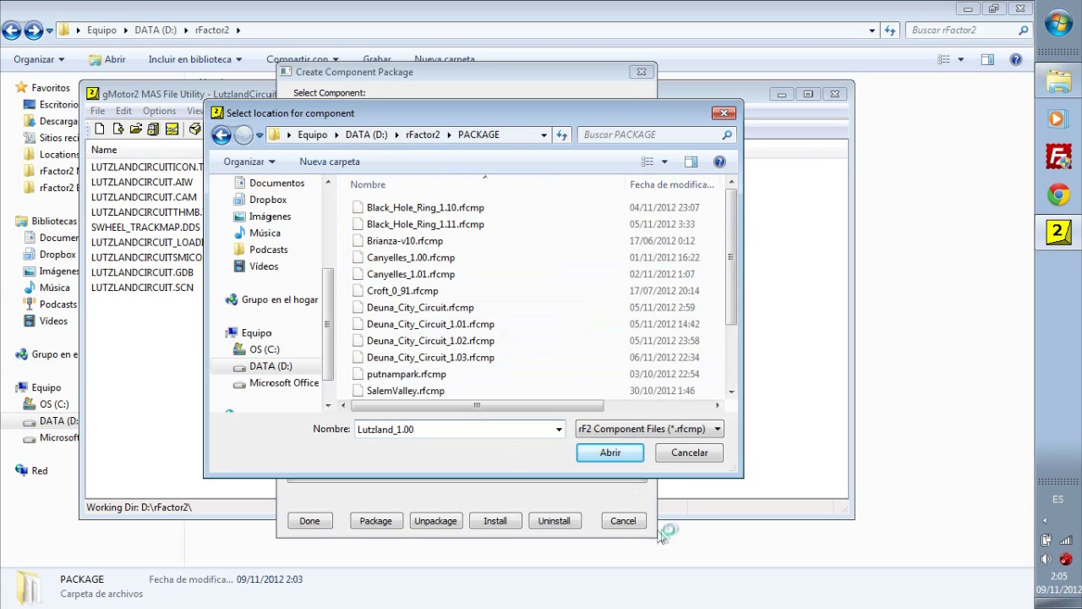
pyautogui.click(609, 453)
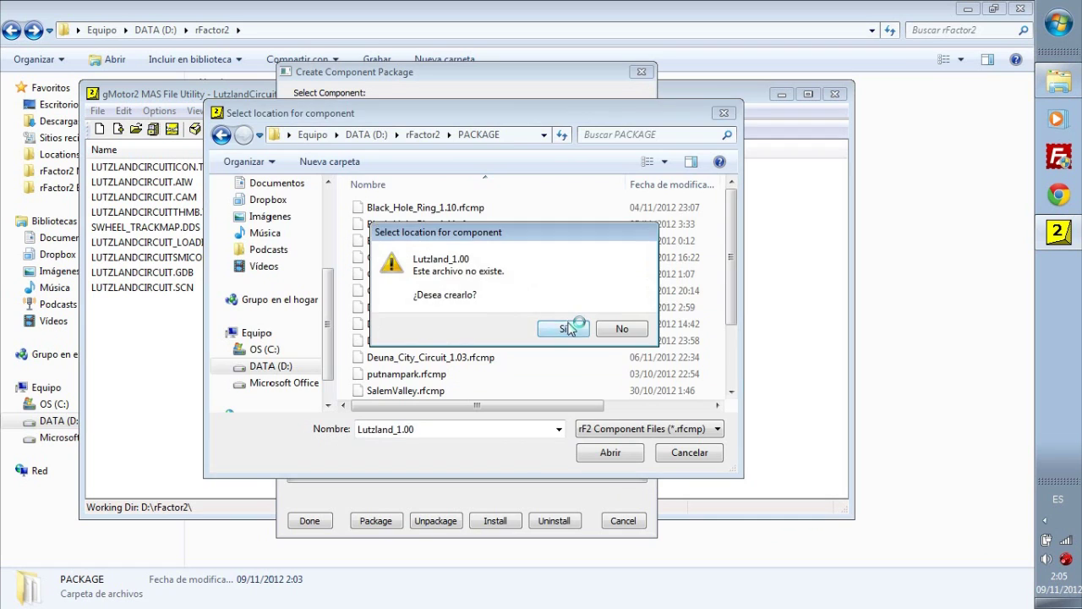
# Step: Set the component's version to 1.00 and its type to Location
pyautogui.click(371, 162)
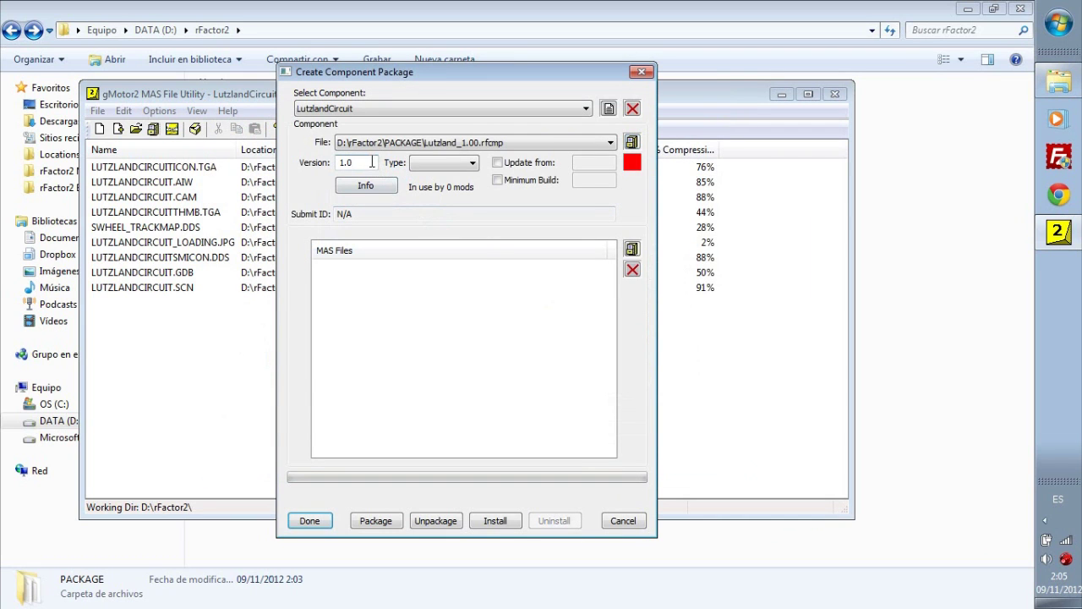
pyautogui.click(446, 169)
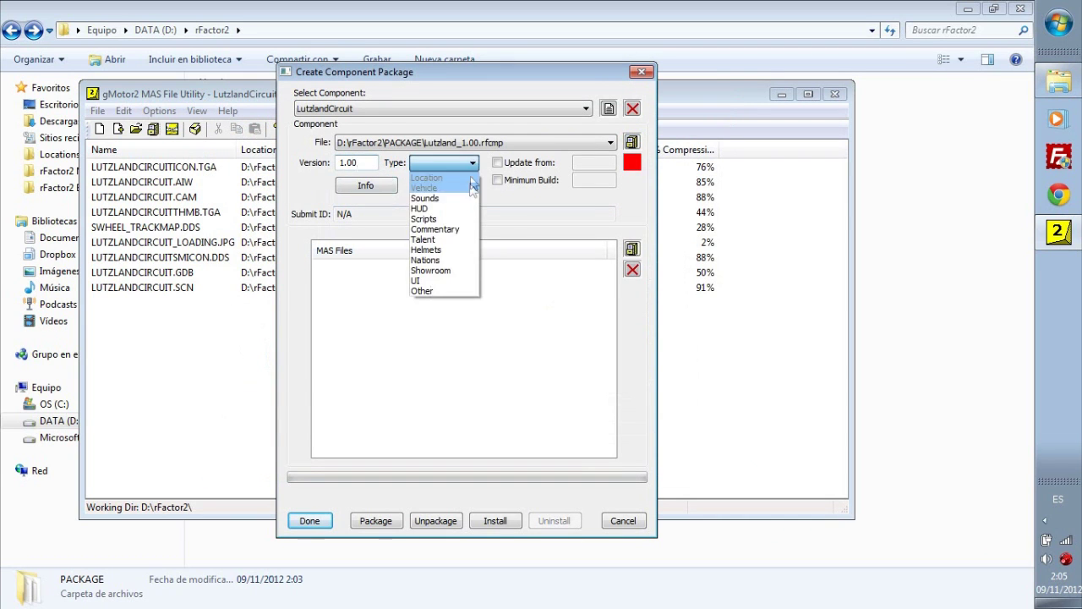
pyautogui.click(435, 175)
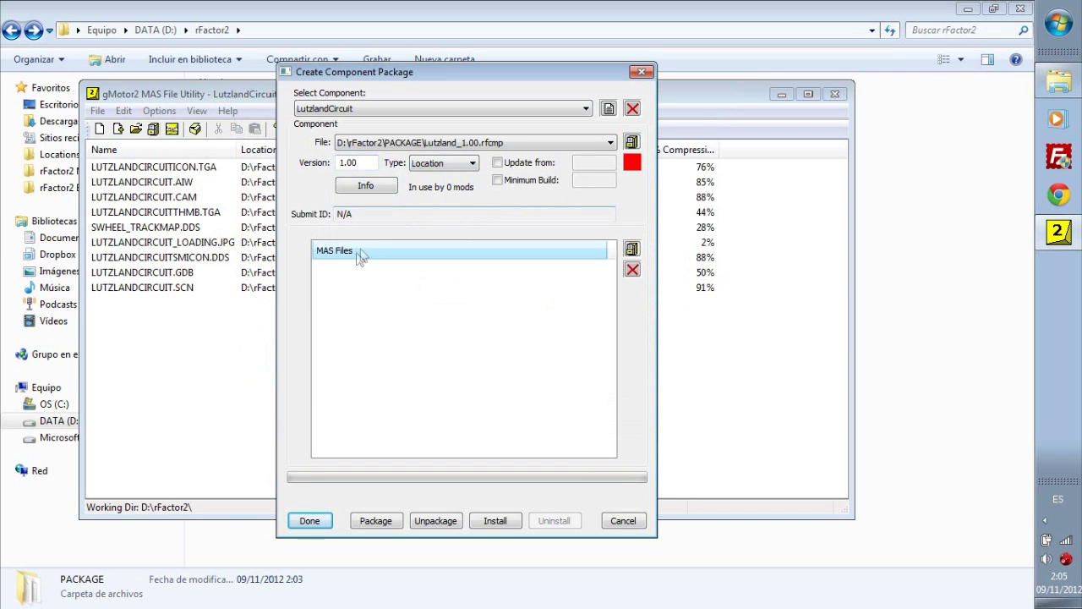
# Step: Add LutzlandCircuit.mas and its GMT, MAIN and PCM archives from D:\rFactor2\MAS to the component
pyautogui.click(632, 249)
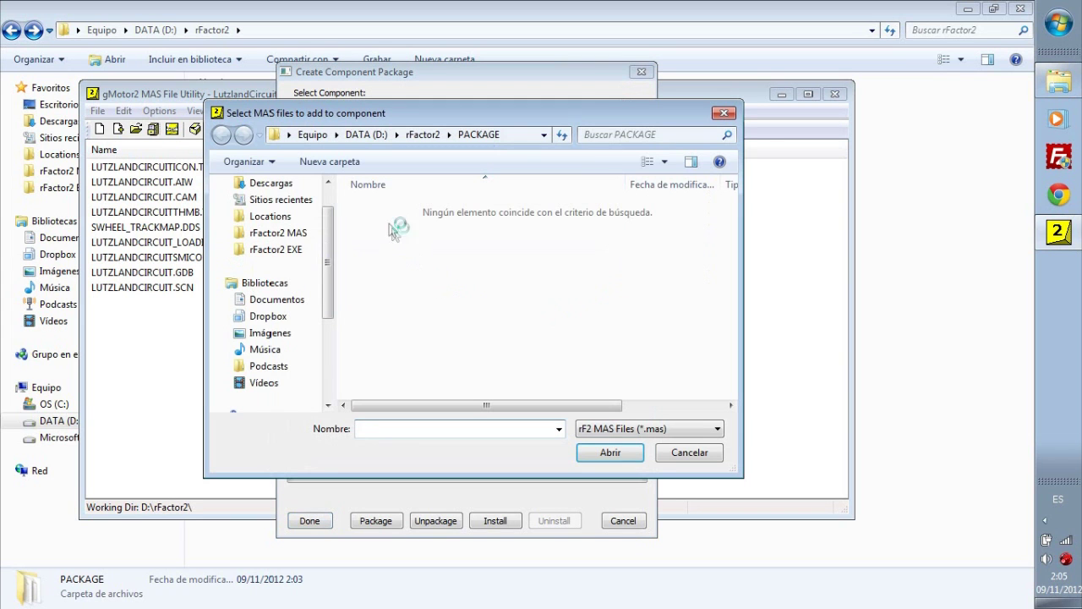
pyautogui.click(282, 236)
pyautogui.doubleClick(372, 235)
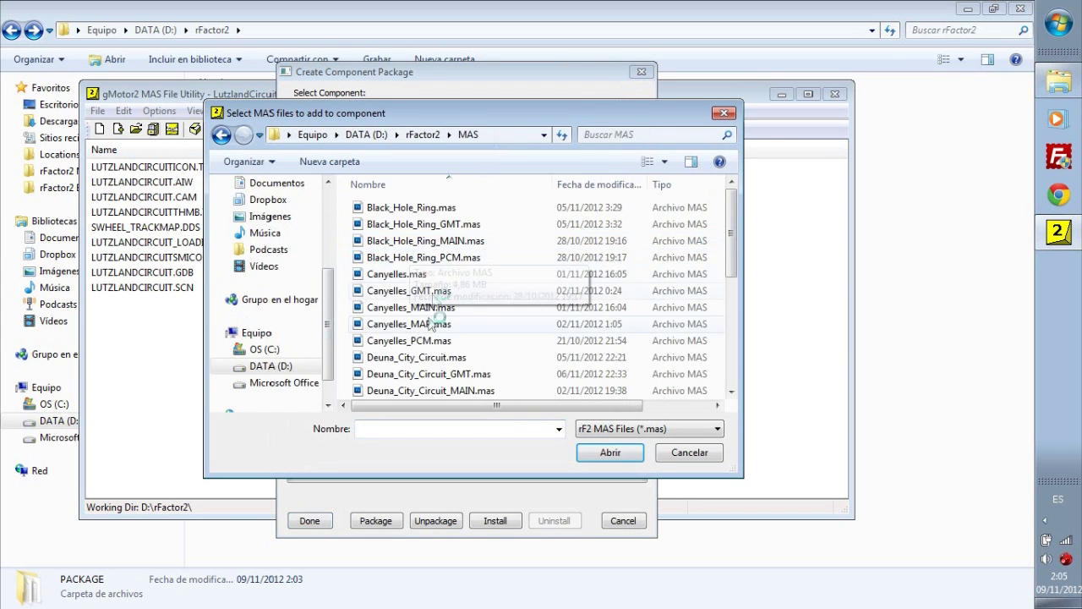
pyautogui.click(419, 340)
pyautogui.scroll(-4, 428, 337)
pyautogui.click(408, 323)
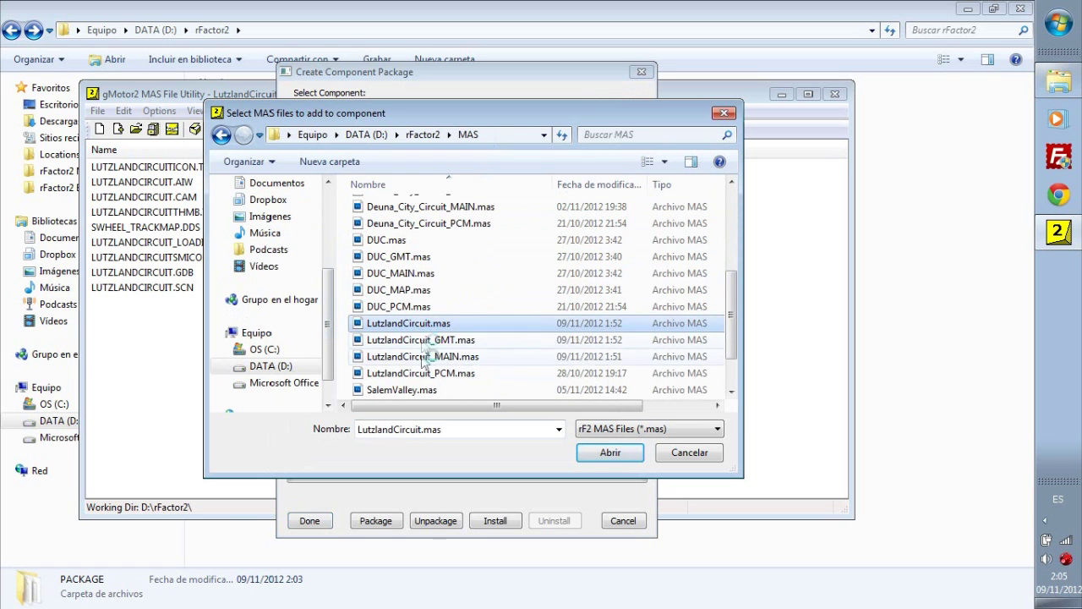
pyautogui.keyDown('shift'); pyautogui.click(423, 356); pyautogui.keyUp('shift')
pyautogui.keyDown('shift'); pyautogui.click(420, 373); pyautogui.keyUp('shift')
pyautogui.click(611, 453)
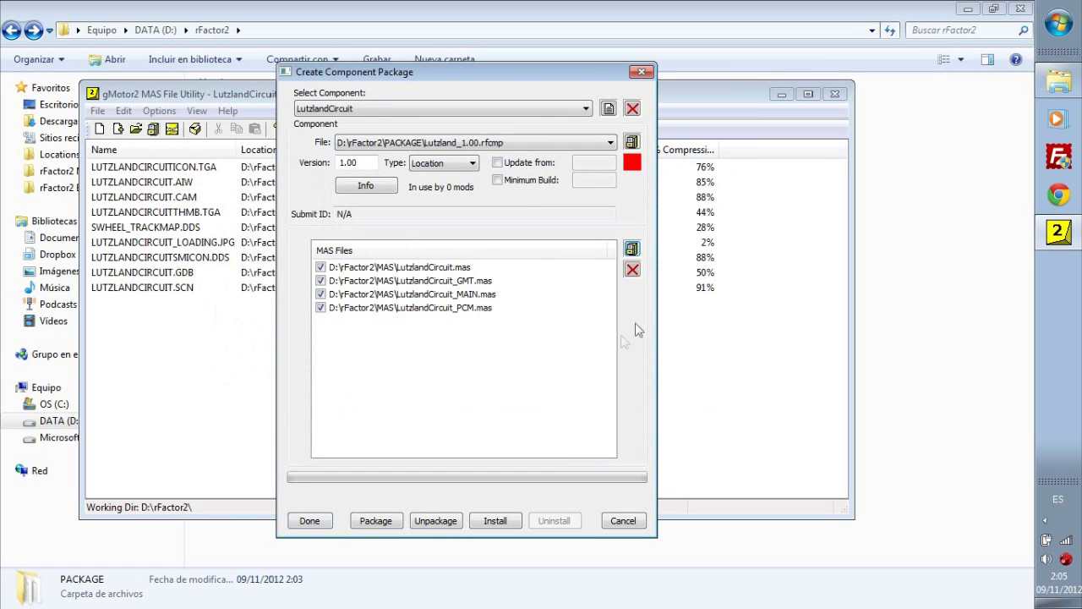
# Step: Package the LutzlandCircuit component, and close the package creator, the MAS File Utility and the Explorer window
pyautogui.click(376, 521)
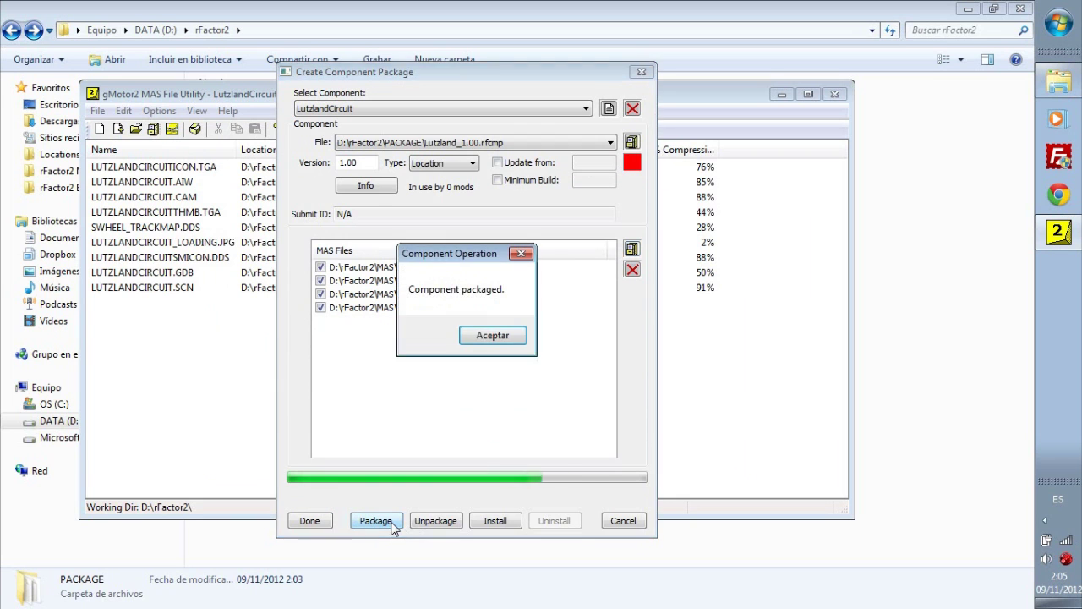
pyautogui.click(493, 336)
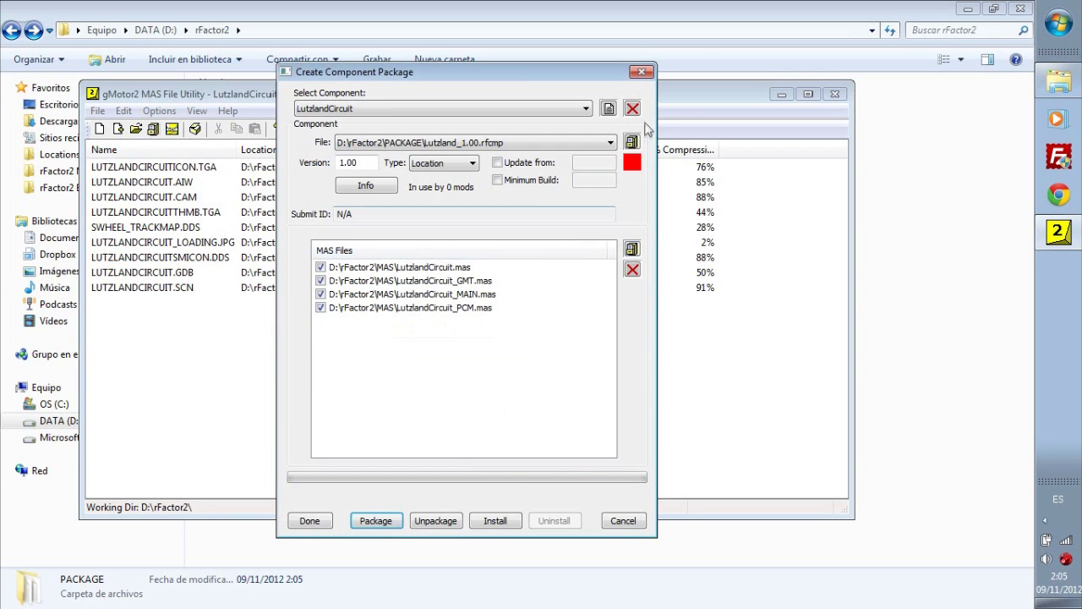
pyautogui.click(642, 72)
pyautogui.click(836, 95)
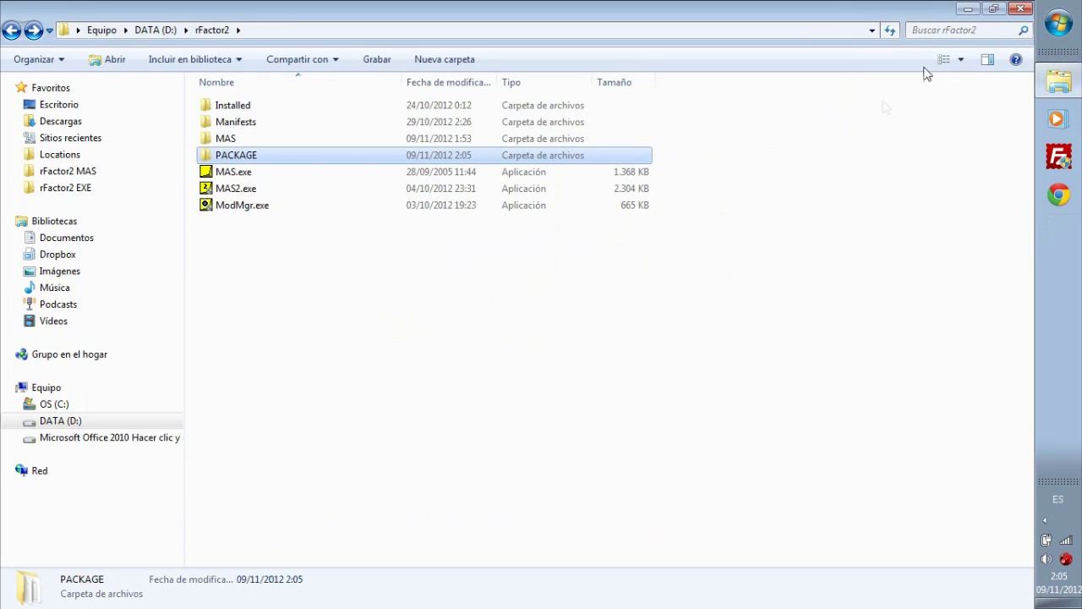
pyautogui.click(1025, 12)
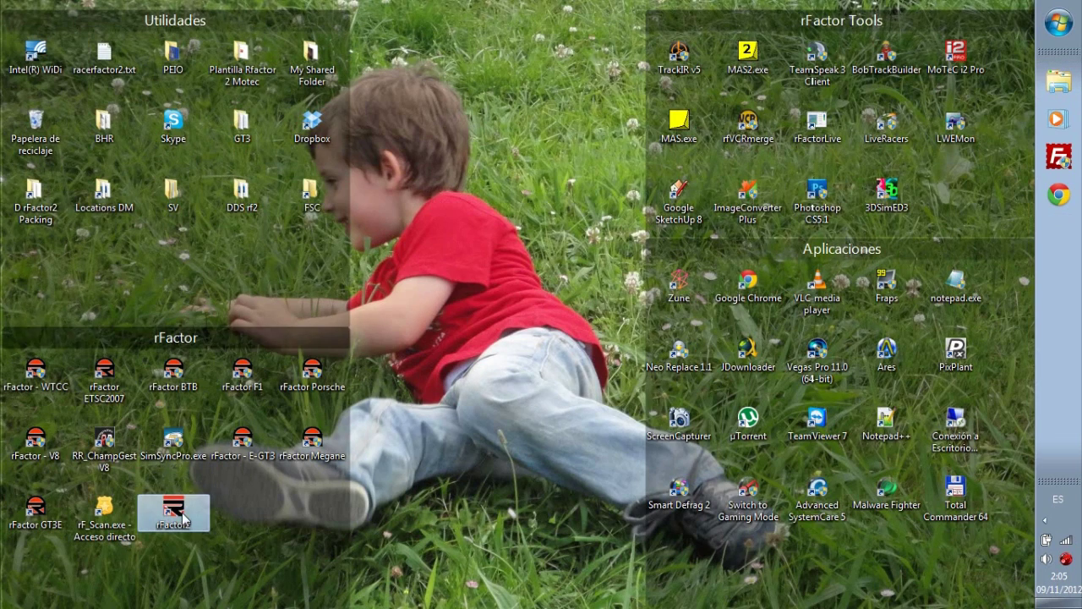
# Step: Start the rFactor2 launcher from the desktop and open its Mod Manager with the individual components listed
pyautogui.press('Return')
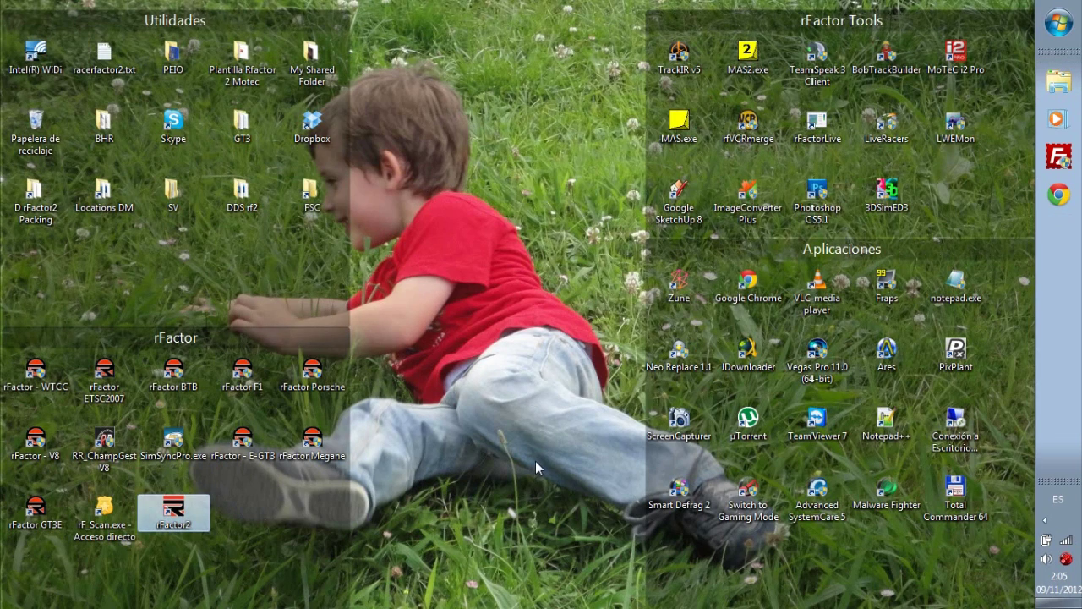
pyautogui.click(744, 492)
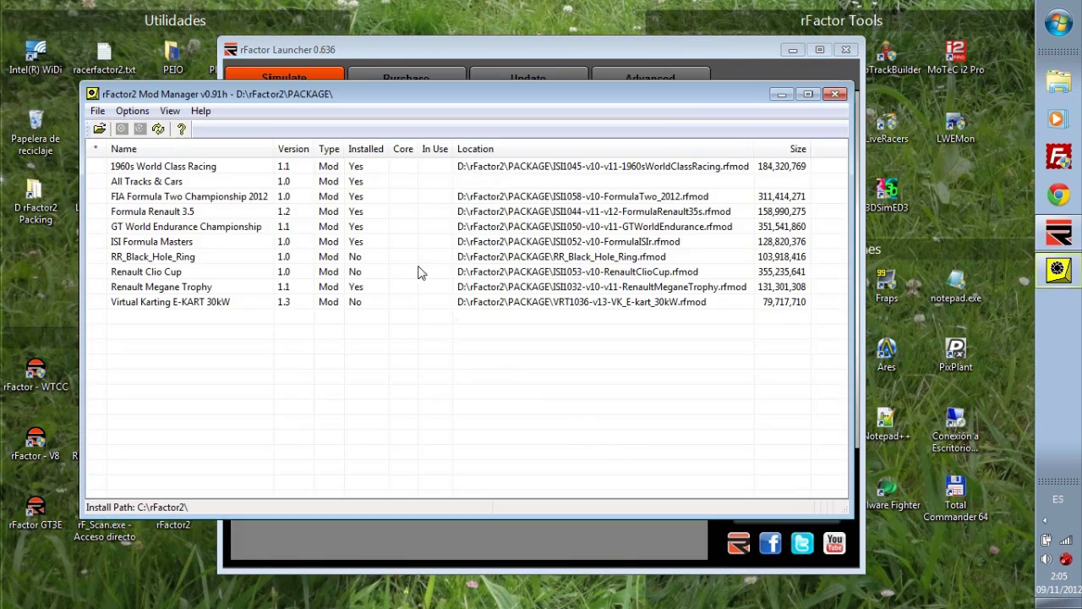
pyautogui.click(132, 111)
pyautogui.click(161, 141)
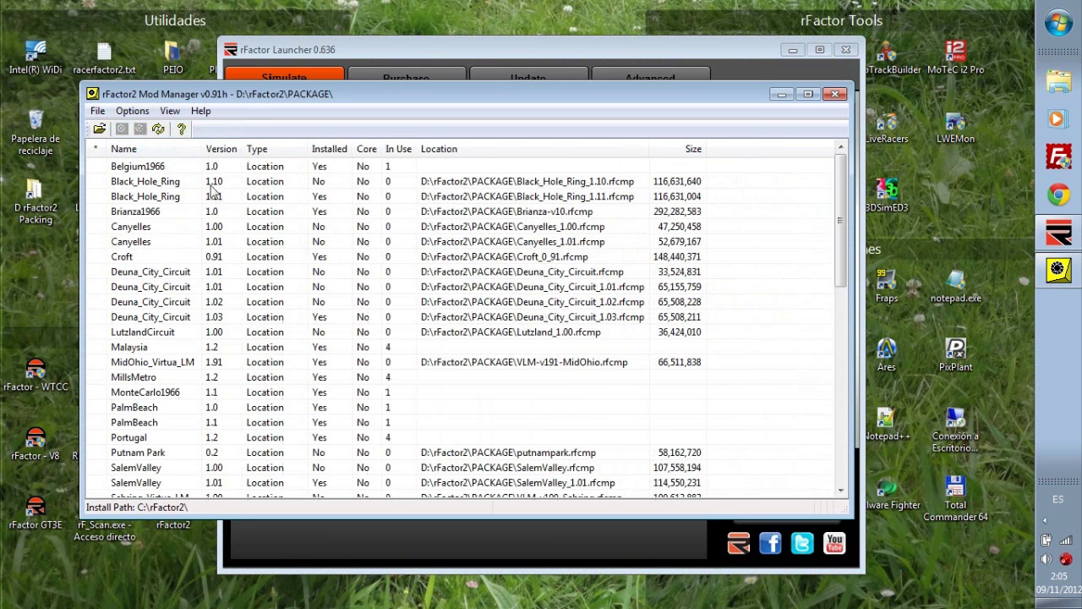
# Step: Install the LutzlandCircuit 1.00 component and close the Mod Manager
pyautogui.rightClick(159, 333)
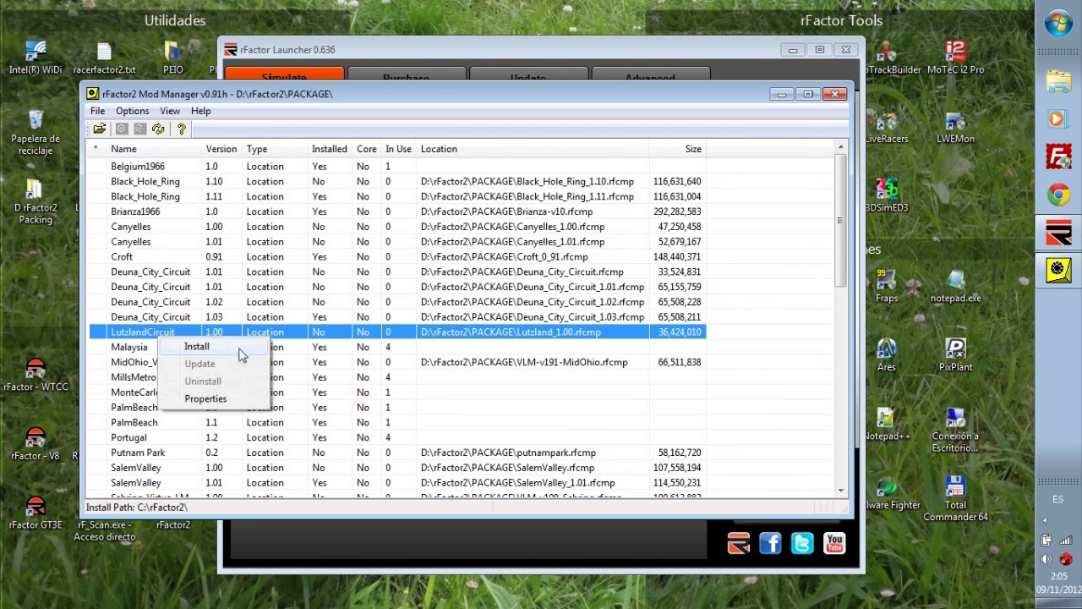
pyautogui.click(211, 347)
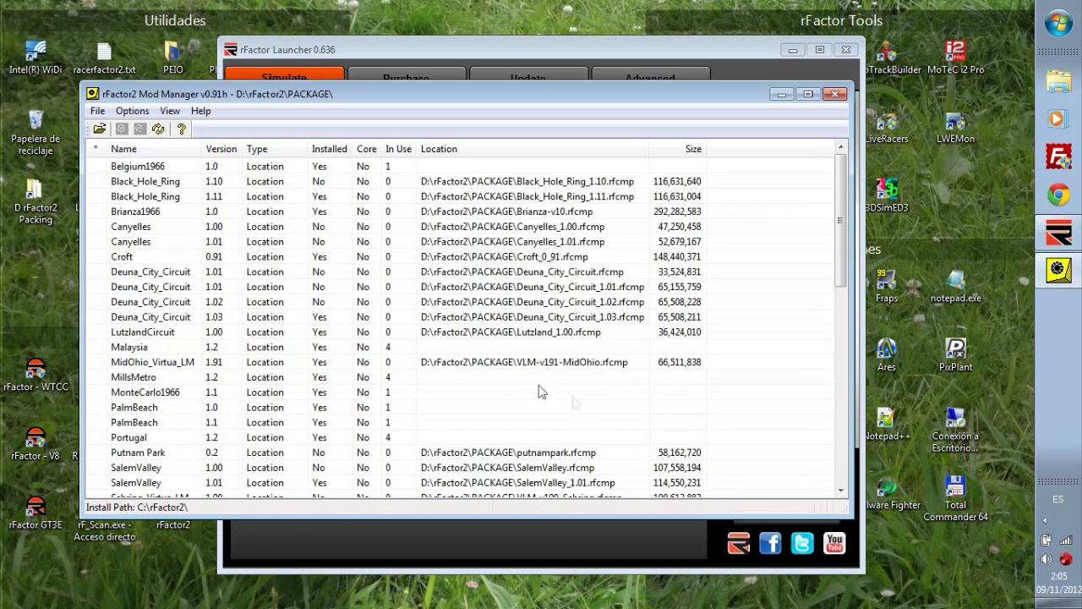
pyautogui.click(835, 95)
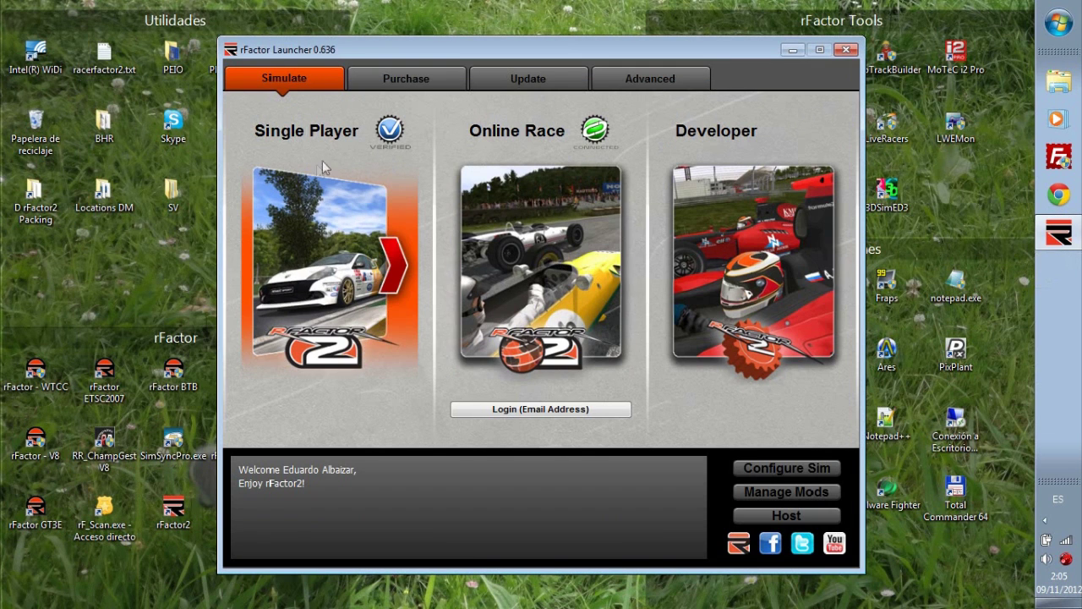
# Step: Launch rFactor2 in single-player mode and load a race session on the LutzLandCircuit track
pyautogui.click(331, 206)
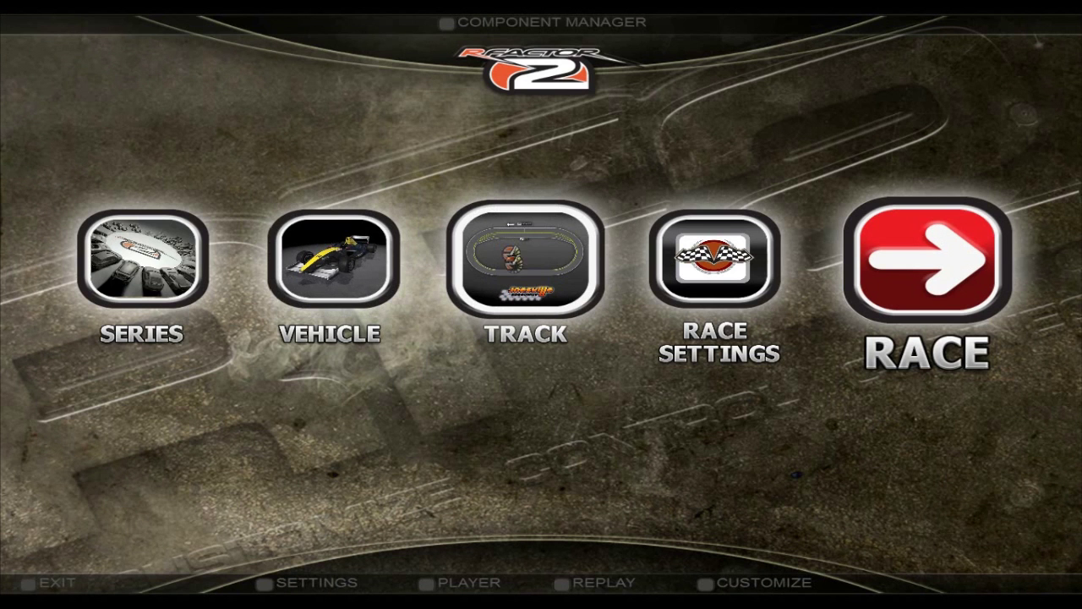
pyautogui.click(512, 368)
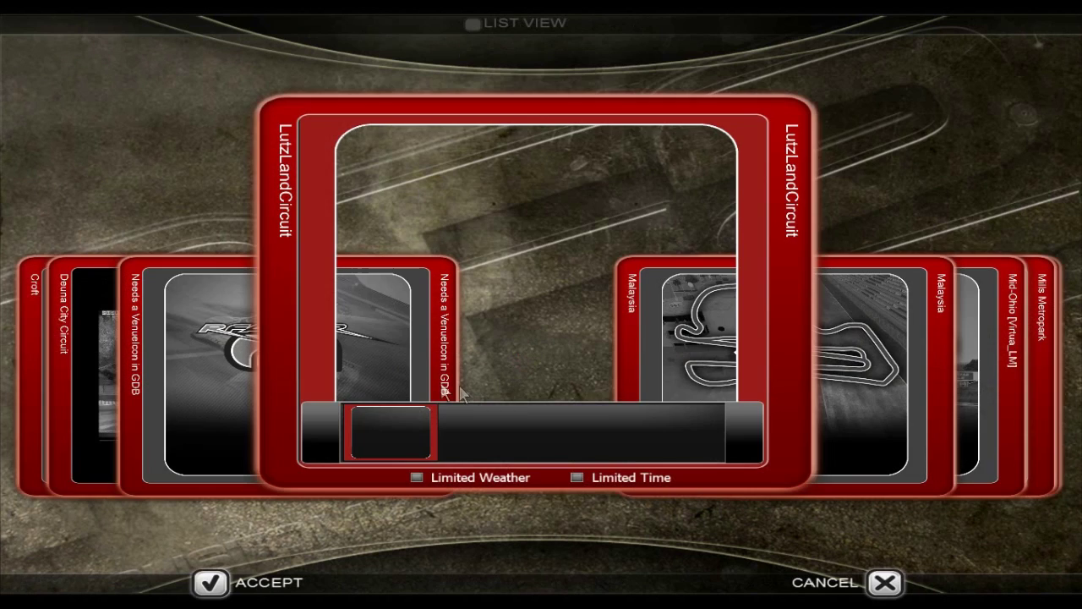
pyautogui.click(210, 582)
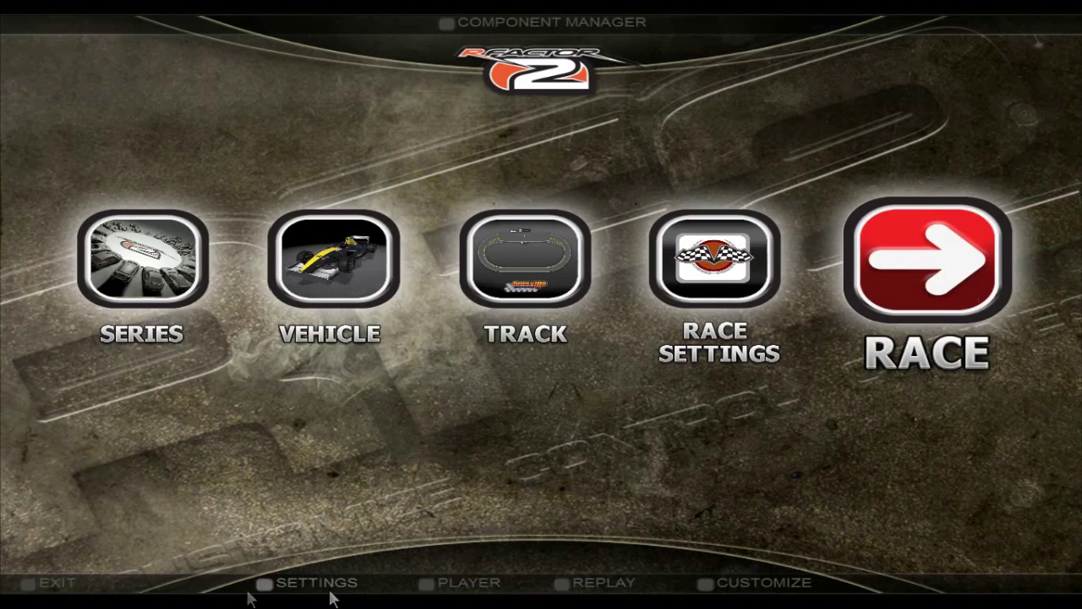
pyautogui.click(927, 262)
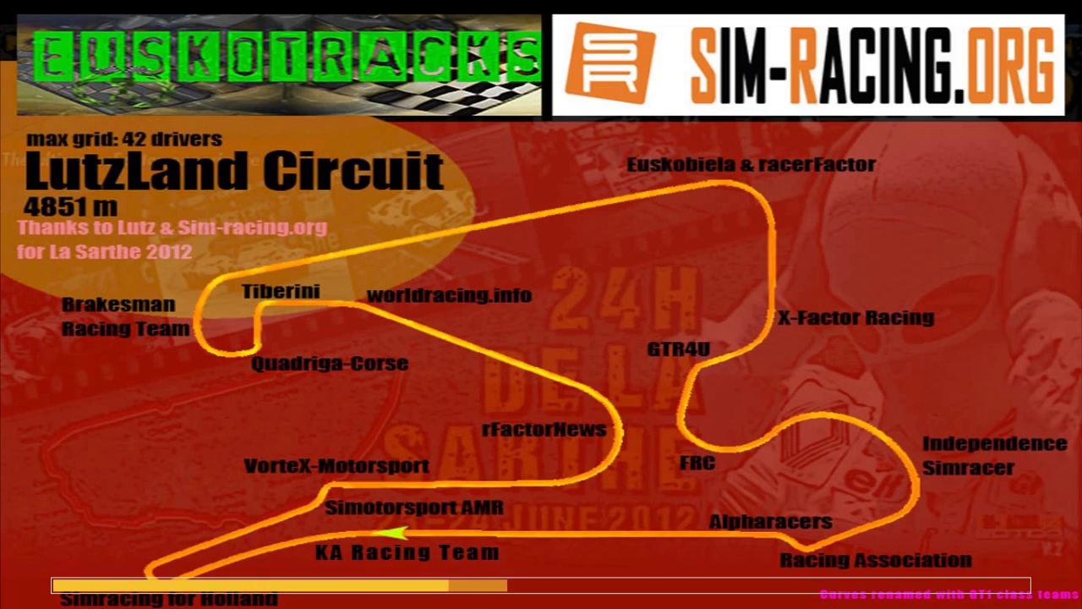